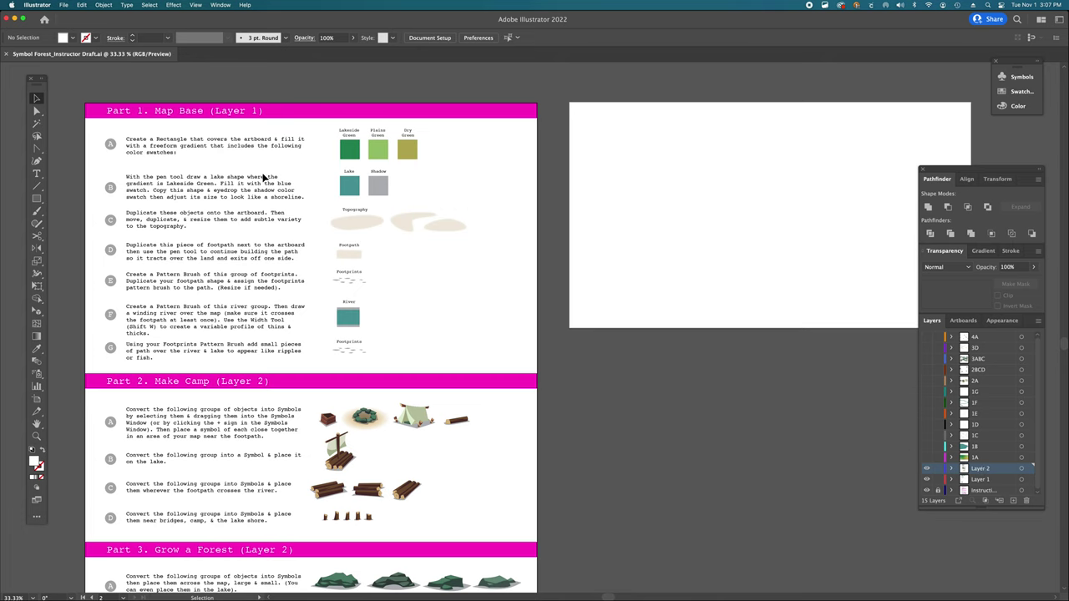
- Zoom to 50% and pan to the Part 1 Map Base instructions so step A is readable
{"action": "key", "text": "super+equal"}
{"action": "left_click_drag", "start_coordinate": [581, 306], "coordinate": [542, 178]}
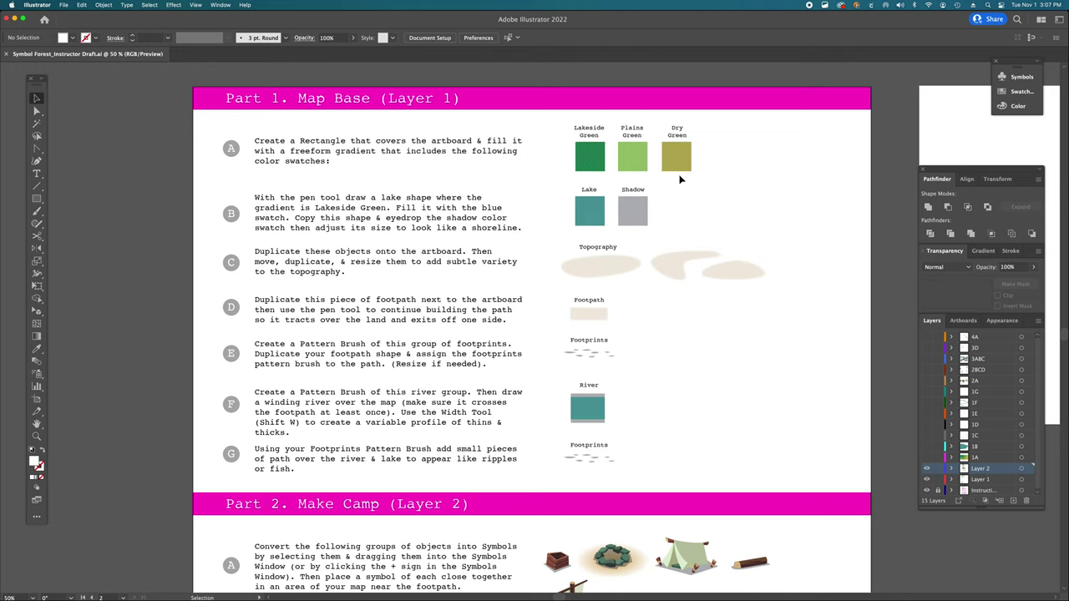
- Show layer 1A and display the rectangle's Lakeside, Plains and Dry Green freeform gradient points, then deselect
{"action": "left_click", "coordinate": [926, 458]}
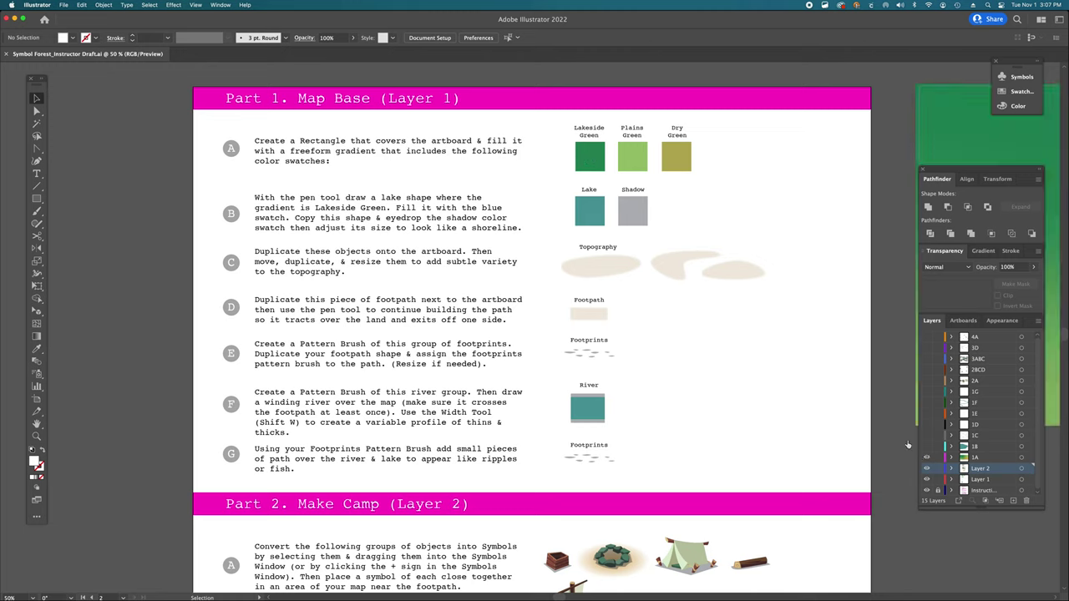
{"action": "scroll", "coordinate": [804, 289], "scroll_direction": "right", "scroll_amount": 5}
{"action": "scroll", "coordinate": [804, 294], "scroll_direction": "right", "scroll_amount": 15}
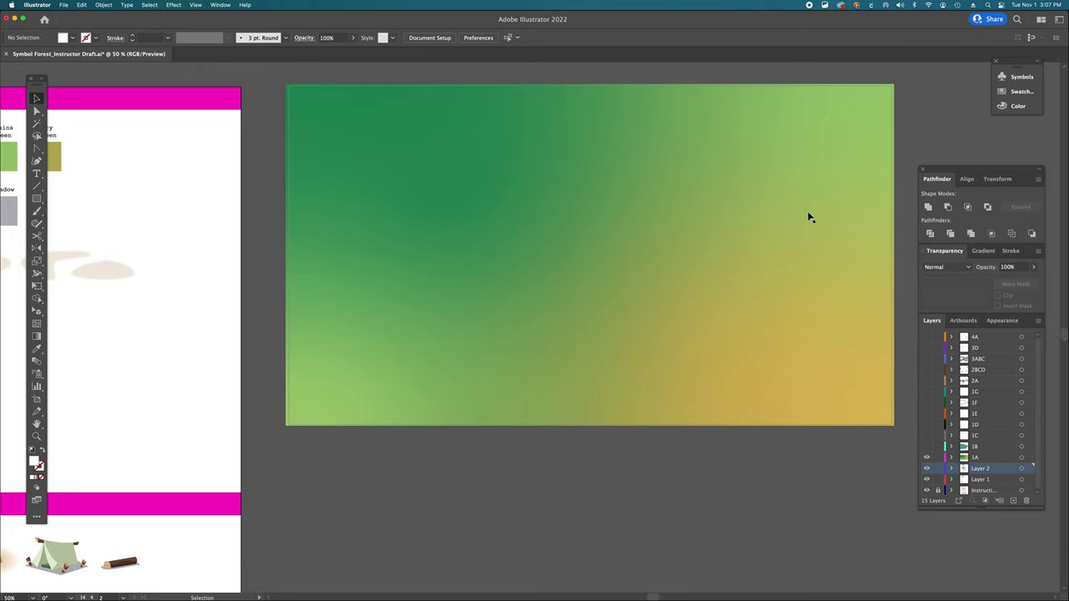
{"action": "left_click", "coordinate": [728, 202]}
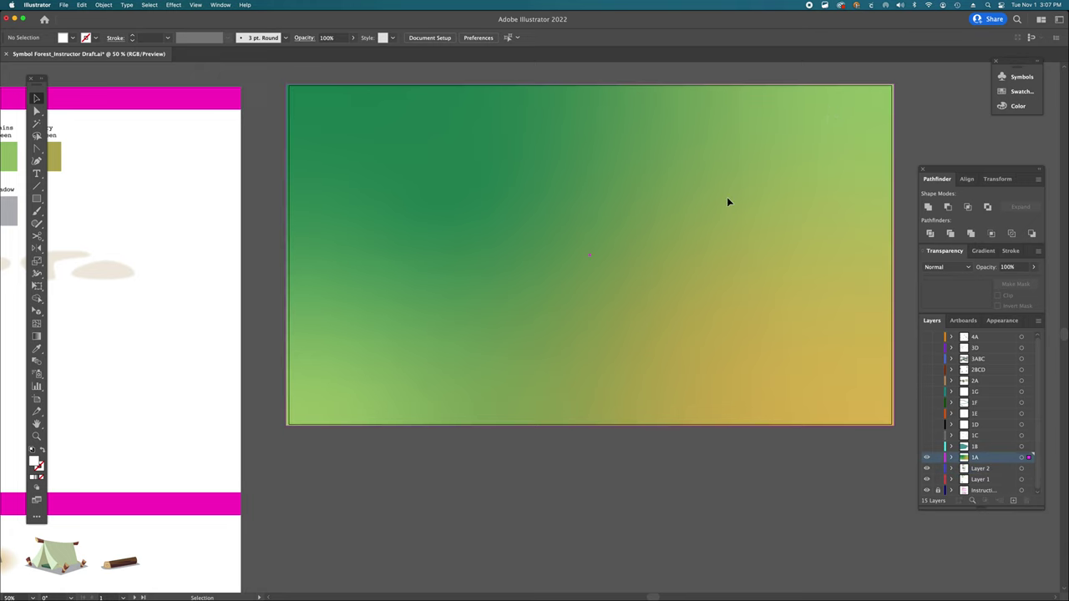
{"action": "key", "text": "g"}
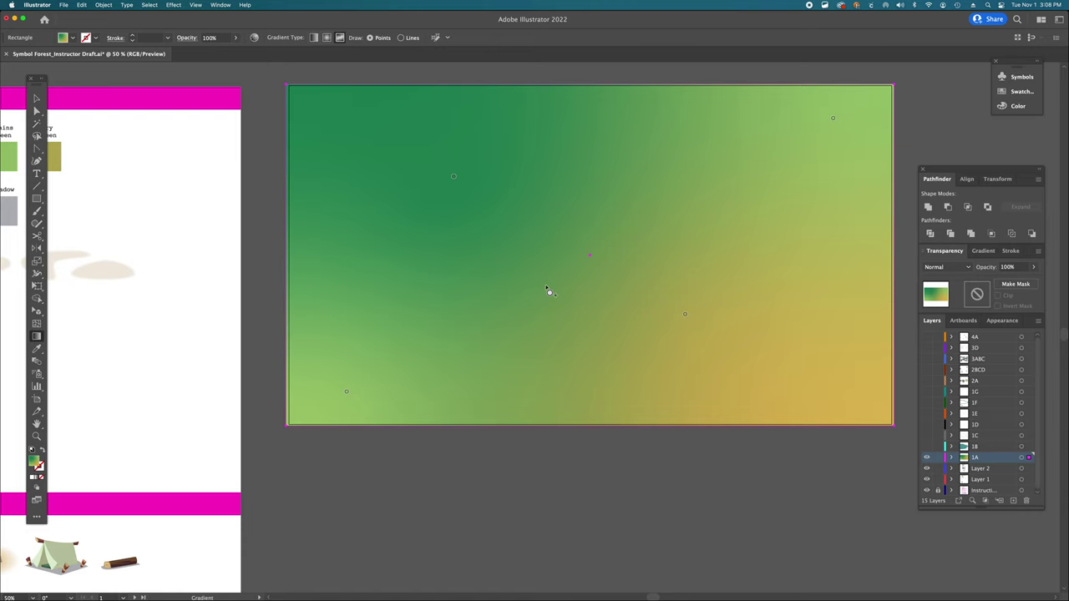
{"action": "scroll", "coordinate": [548, 291], "scroll_direction": "left", "scroll_amount": 3}
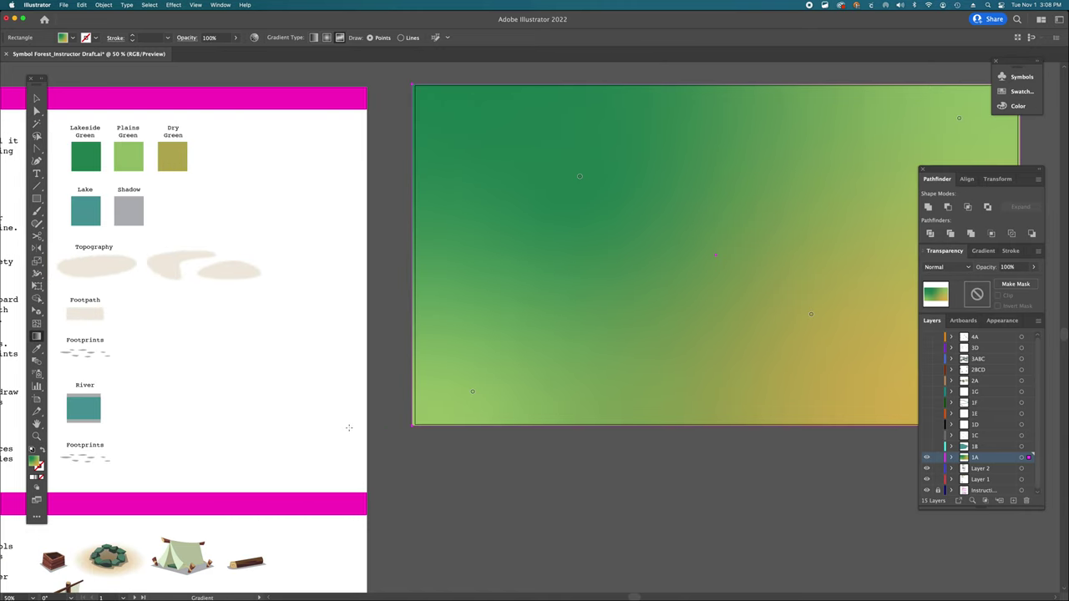
{"action": "left_click", "coordinate": [387, 376]}
{"action": "scroll", "coordinate": [386, 372], "scroll_direction": "left", "scroll_amount": 7}
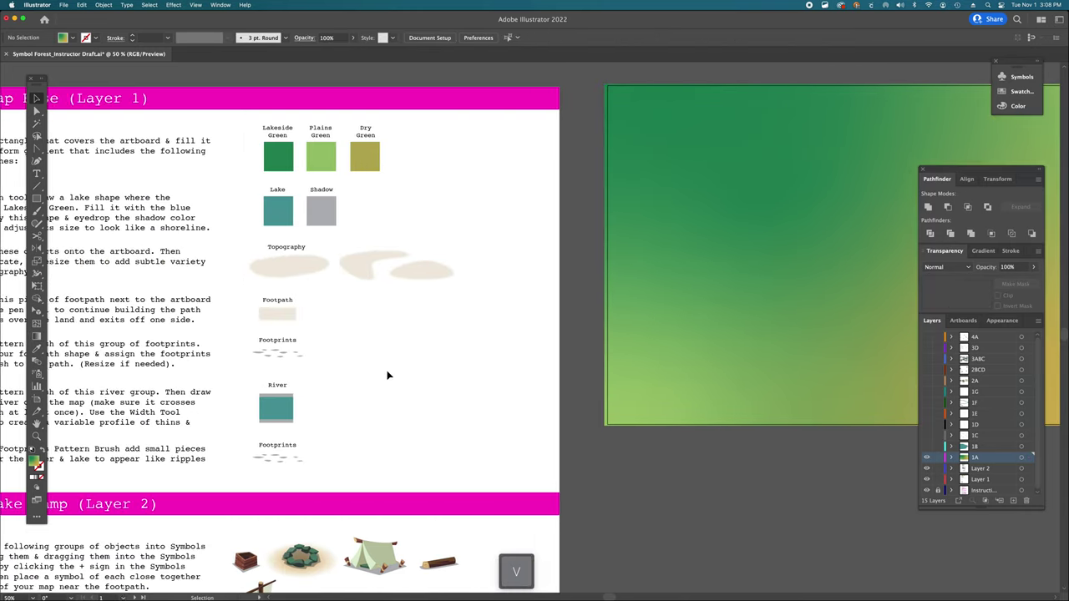
{"action": "scroll", "coordinate": [387, 376], "scroll_direction": "left", "scroll_amount": 2}
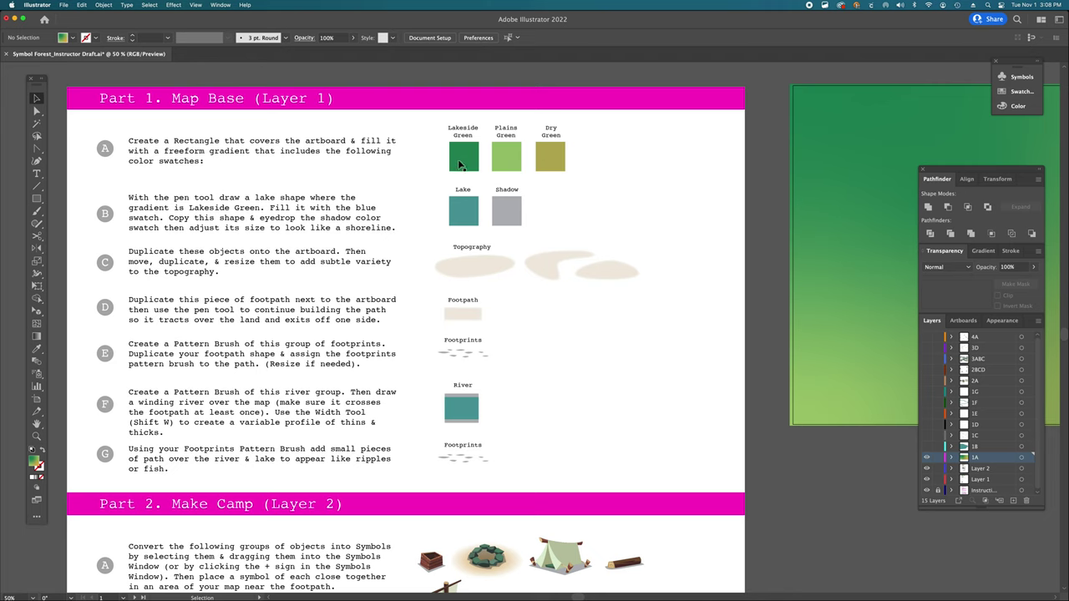
{"action": "scroll", "coordinate": [845, 298], "scroll_direction": "right", "scroll_amount": 2}
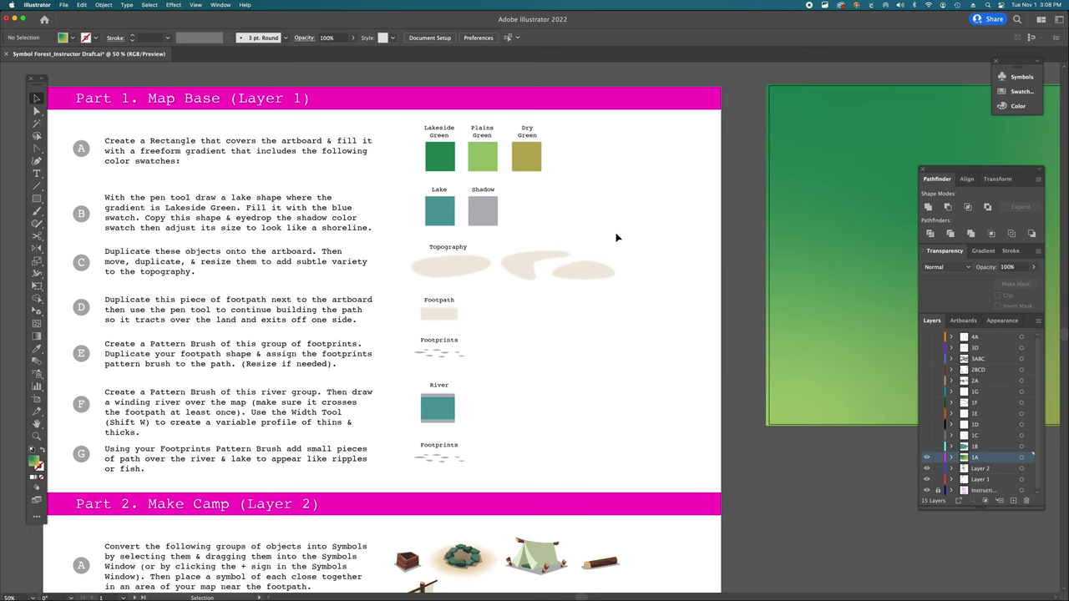
{"action": "scroll", "coordinate": [616, 238], "scroll_direction": "right", "scroll_amount": 10}
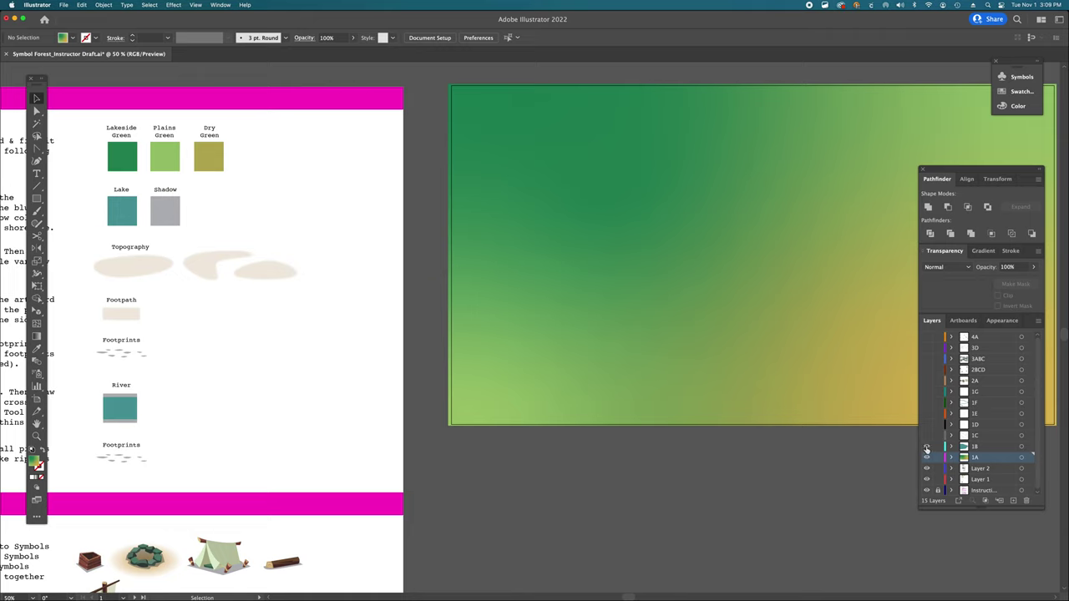
{"action": "left_click", "coordinate": [926, 447]}
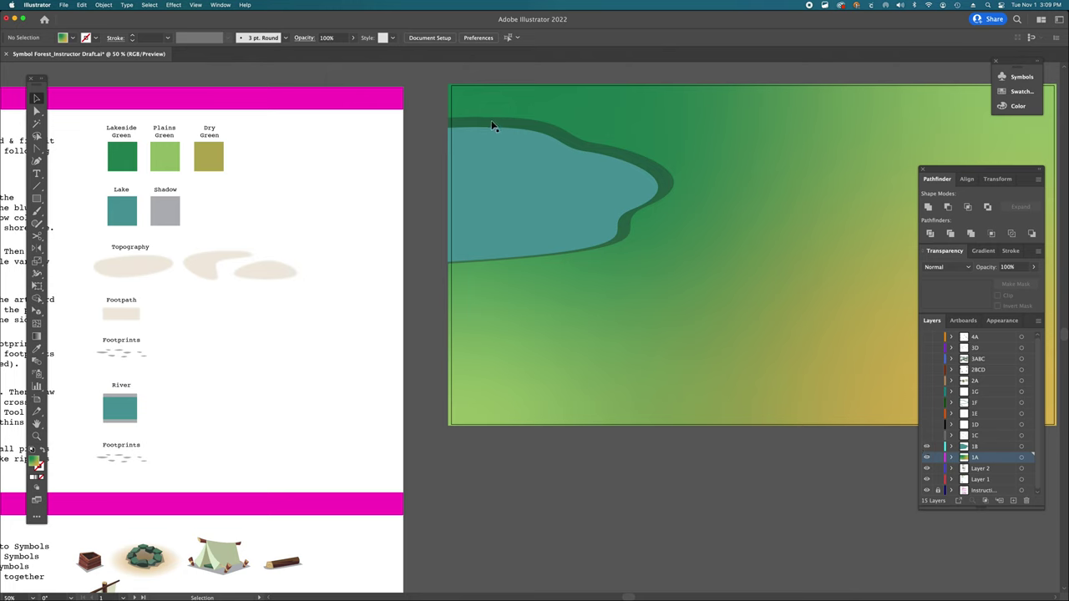
- Select the teal lake, then its dark 35% shadow using Direct Selection
{"action": "left_click", "coordinate": [518, 158]}
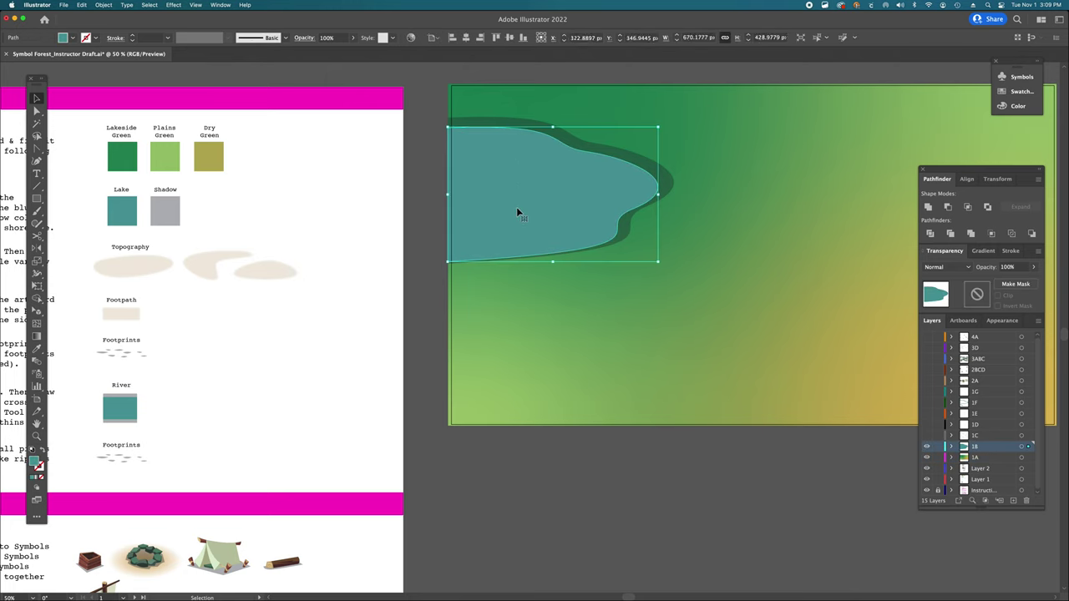
{"action": "key", "text": "a"}
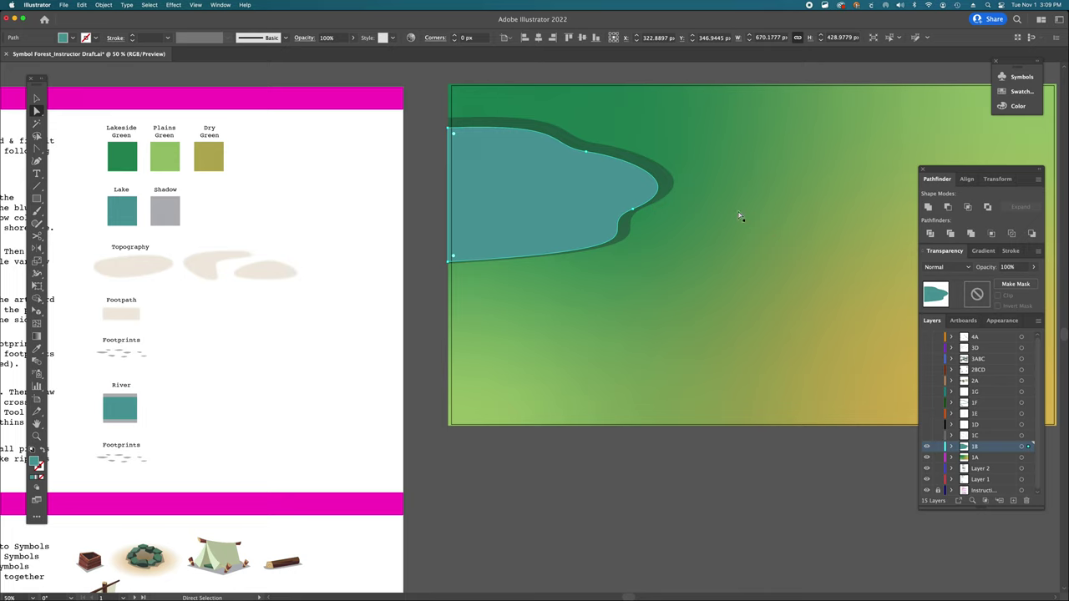
{"action": "left_click", "coordinate": [670, 183]}
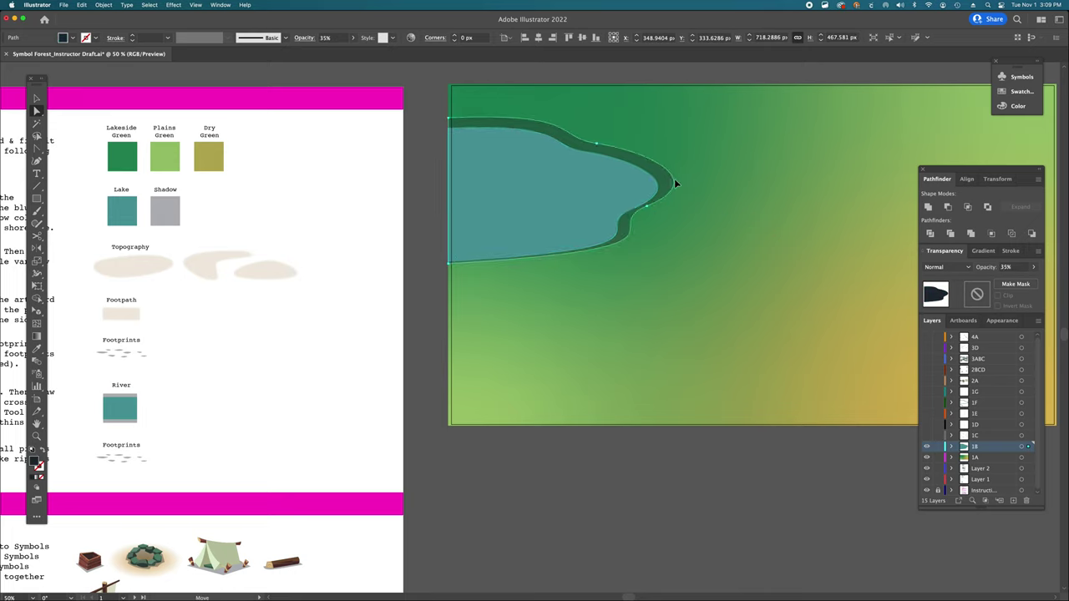
- Drag the shoreline shadow aside to reveal it, undo, then reselect and deselect the shapes
{"action": "left_click_drag", "start_coordinate": [676, 183], "coordinate": [786, 182]}
{"action": "key", "text": "super+z"}
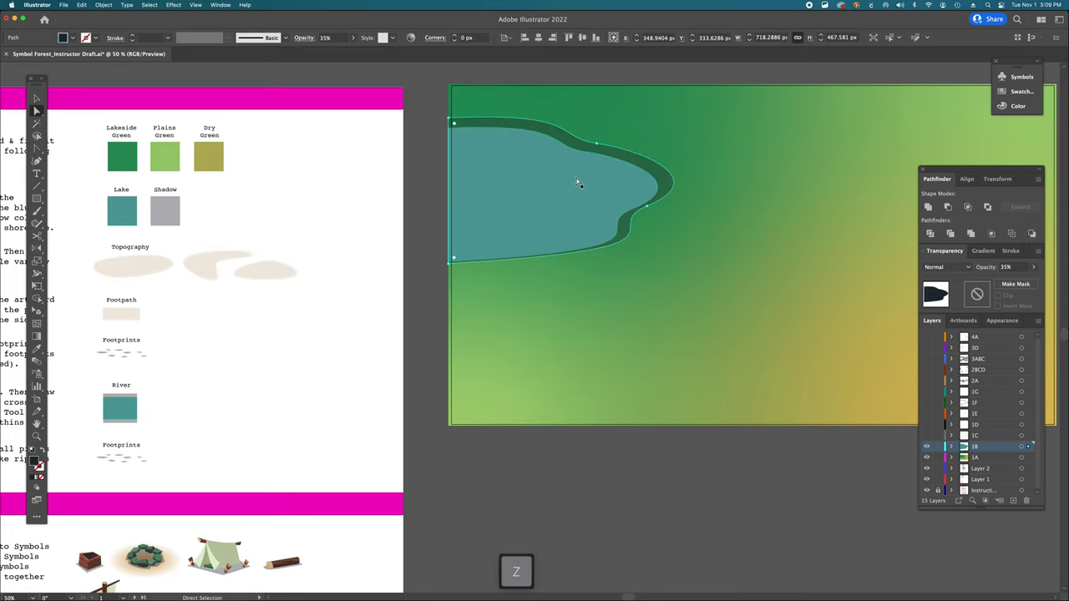
{"action": "left_click", "coordinate": [538, 184]}
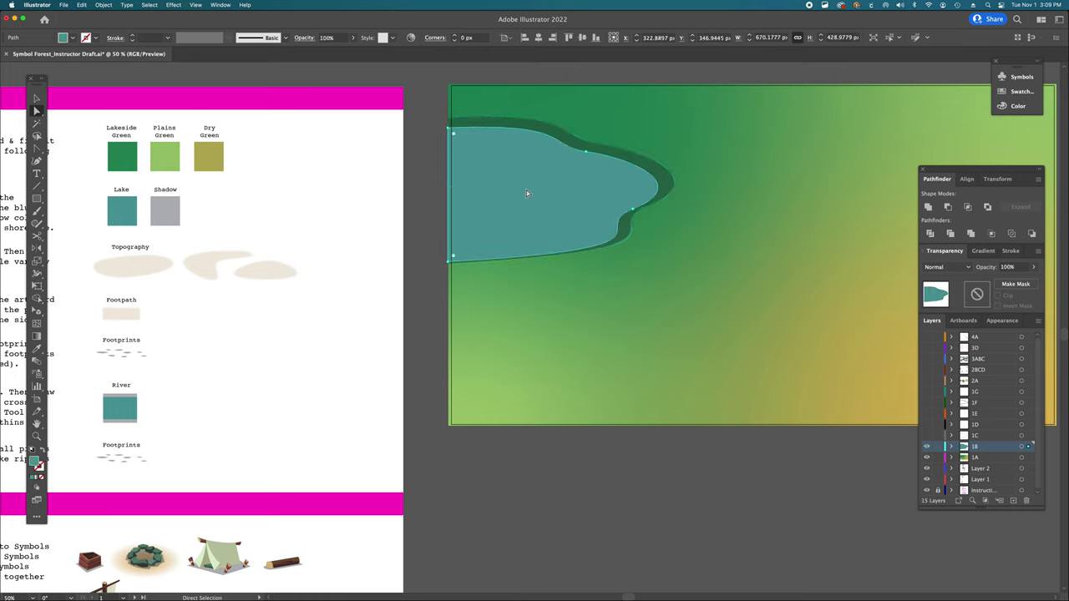
{"action": "left_click", "coordinate": [566, 121]}
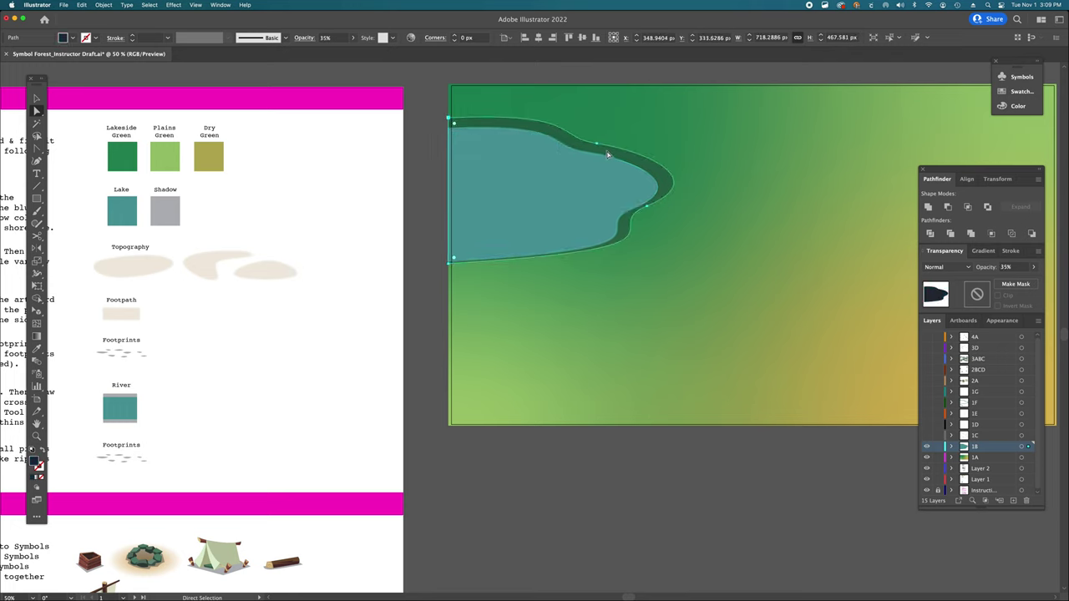
{"action": "left_click", "coordinate": [426, 273]}
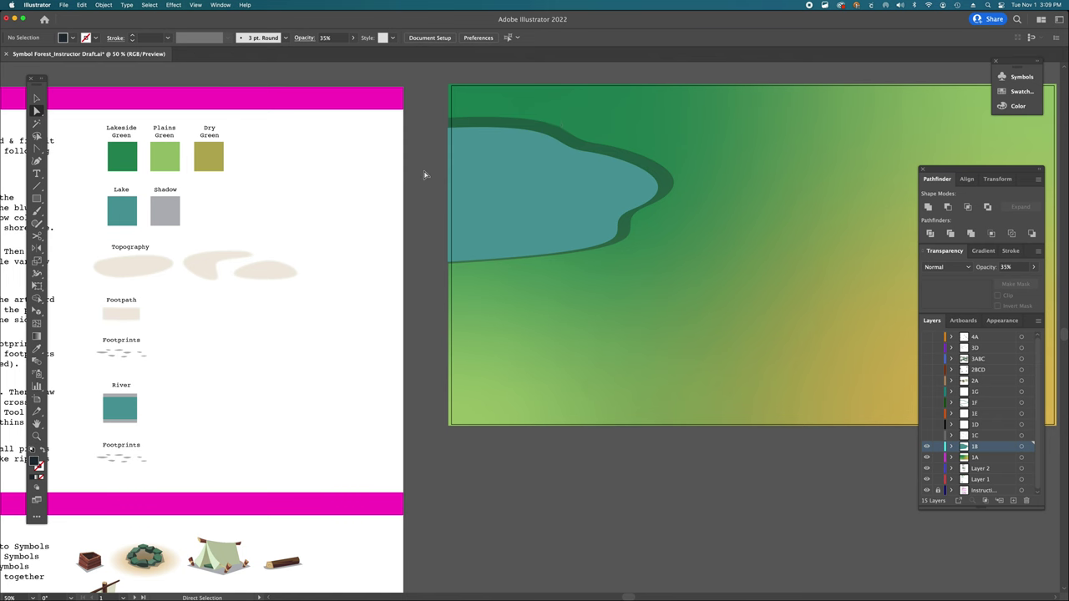
{"action": "scroll", "coordinate": [424, 175], "scroll_direction": "left", "scroll_amount": 10}
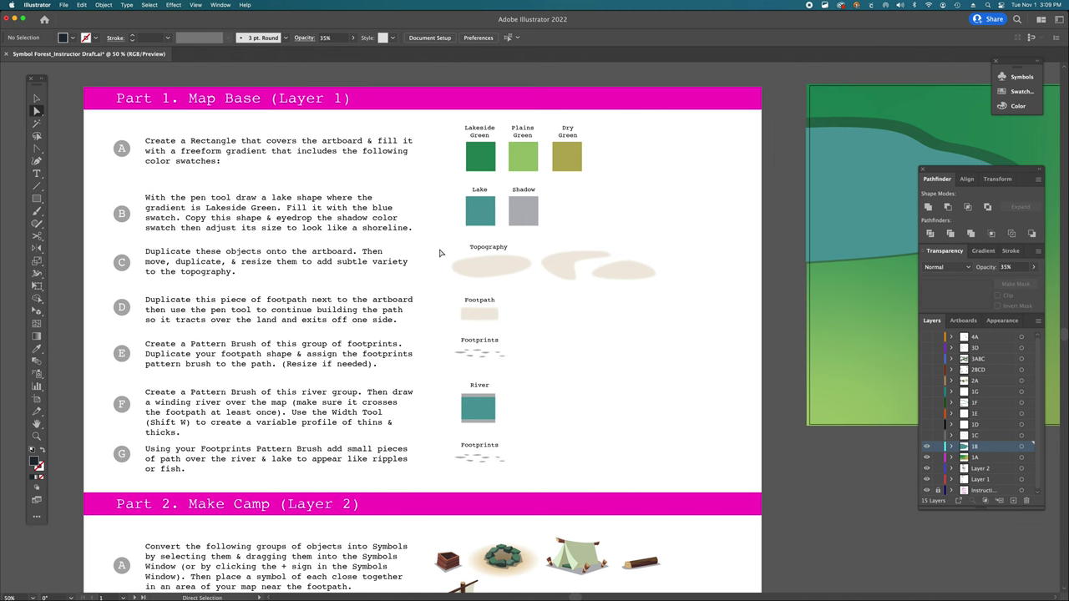
{"action": "scroll", "coordinate": [357, 257], "scroll_direction": "right", "scroll_amount": 3}
{"action": "scroll", "coordinate": [357, 257], "scroll_direction": "down", "scroll_amount": 2}
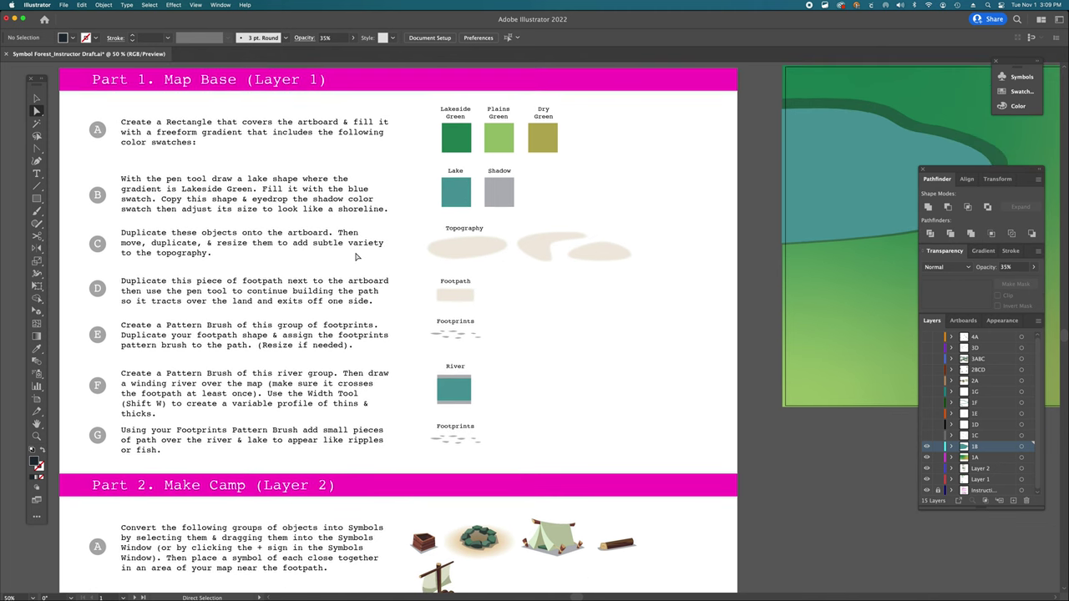
{"action": "left_click", "coordinate": [466, 249]}
{"action": "left_click", "coordinate": [551, 246], "text": "shift"}
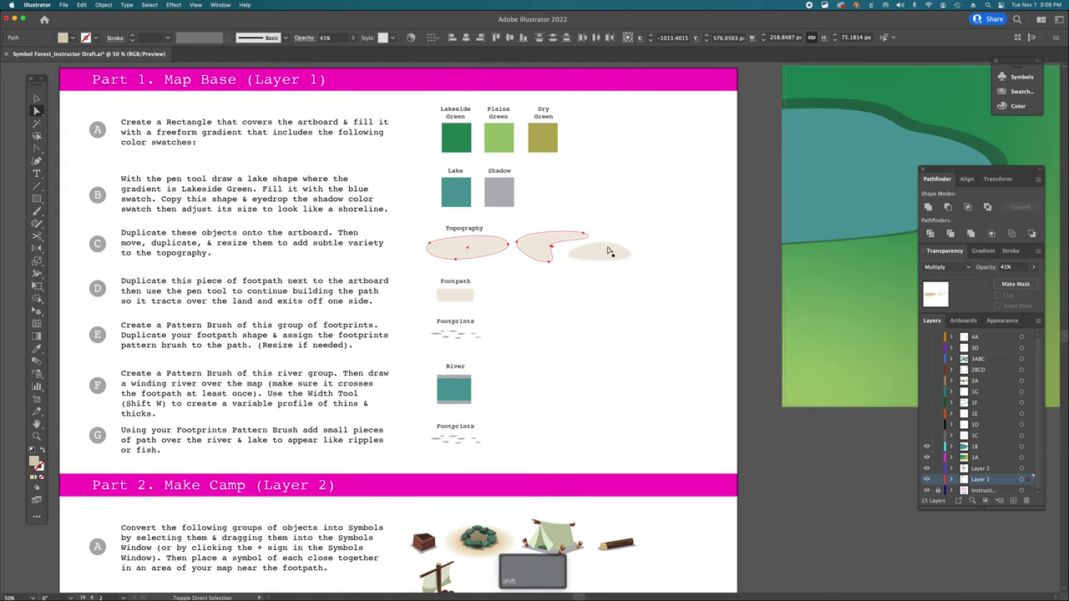
{"action": "left_click", "coordinate": [601, 255], "text": "shift"}
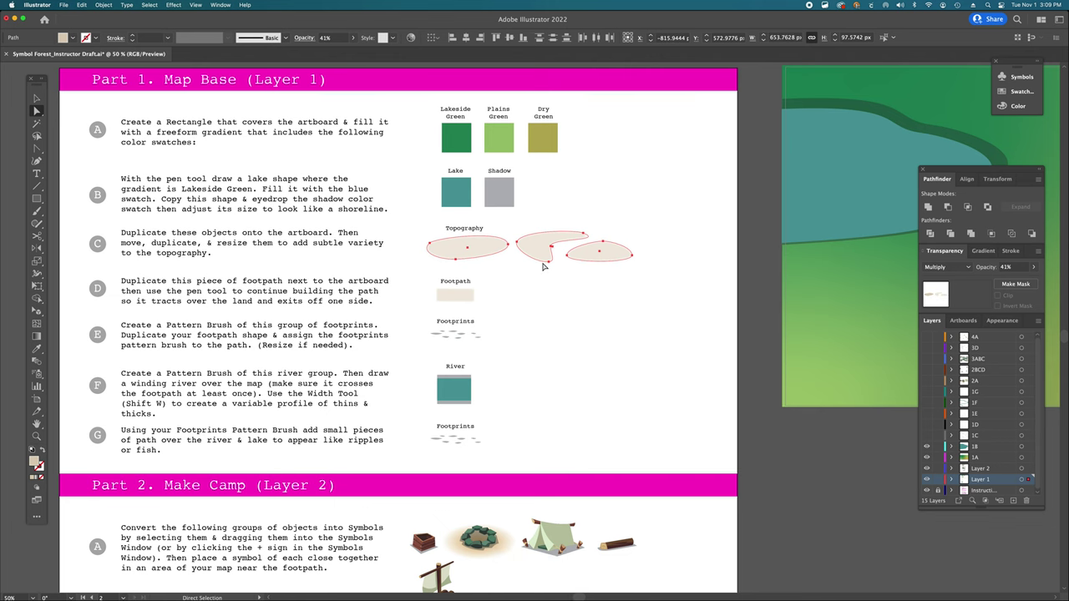
{"action": "scroll", "coordinate": [534, 268], "scroll_direction": "right", "scroll_amount": 3}
{"action": "scroll", "coordinate": [534, 267], "scroll_direction": "down", "scroll_amount": 1}
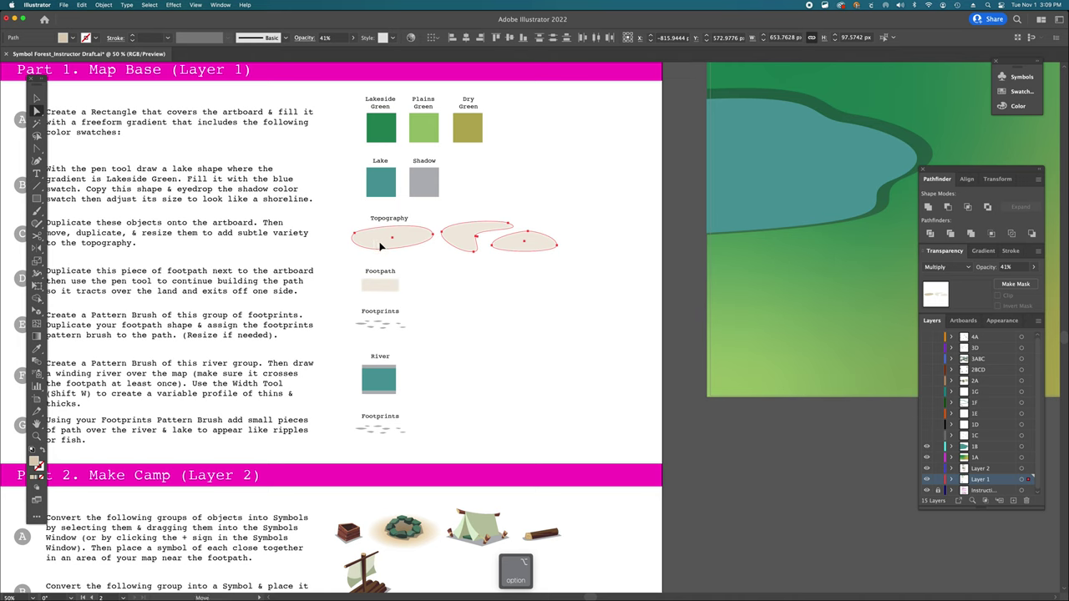
{"action": "left_click_drag", "start_coordinate": [377, 244], "coordinate": [769, 290]}
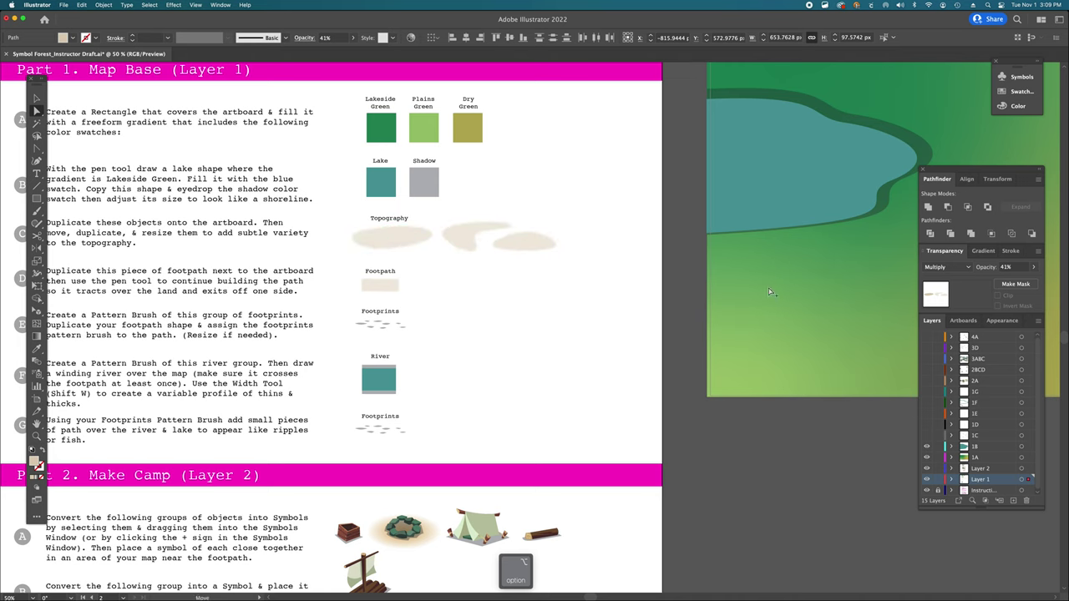
{"action": "key", "text": "super+z"}
{"action": "scroll", "coordinate": [392, 167], "scroll_direction": "left", "scroll_amount": 2}
{"action": "scroll", "coordinate": [392, 167], "scroll_direction": "up", "scroll_amount": 1}
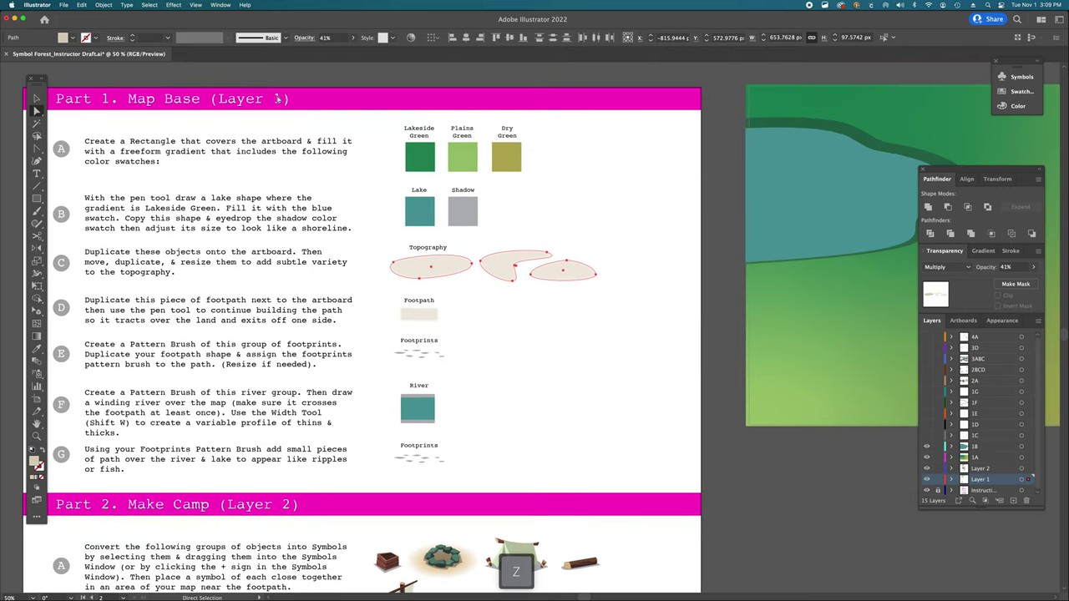
{"action": "left_click", "coordinate": [426, 218]}
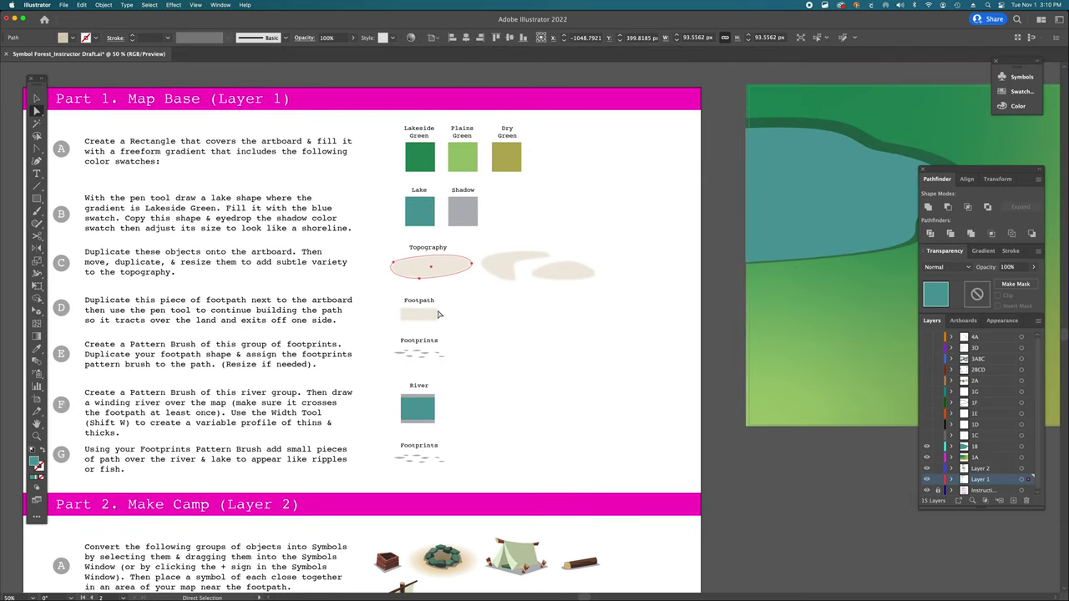
{"action": "left_click", "coordinate": [576, 269]}
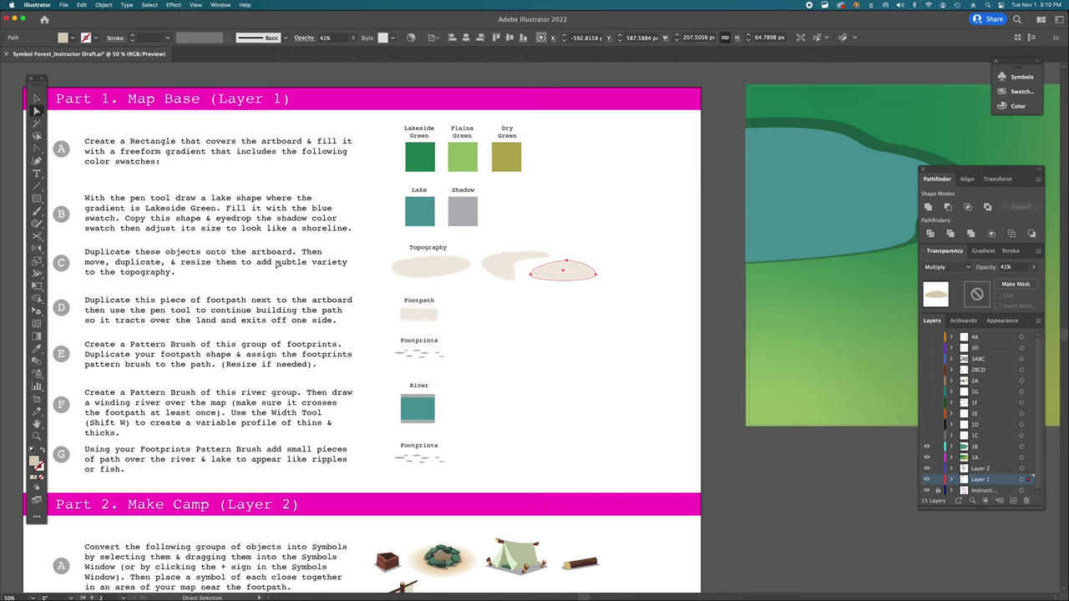
{"action": "scroll", "coordinate": [382, 245], "scroll_direction": "right", "scroll_amount": 10}
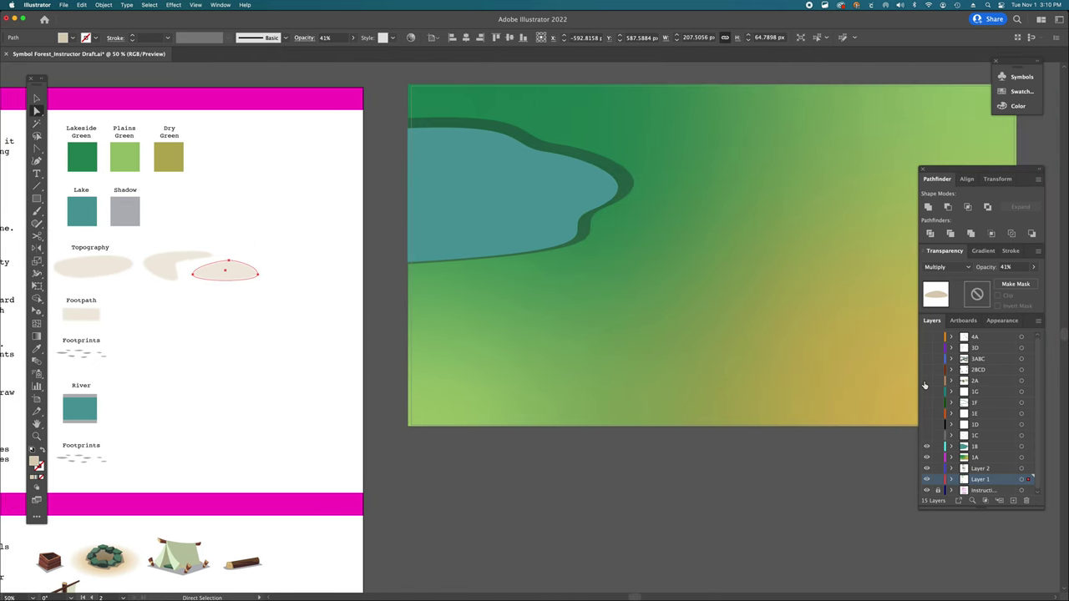
- Show layer 1C and inspect several Multiply 41% topography blobs, then clear the selection
{"action": "left_click", "coordinate": [926, 435]}
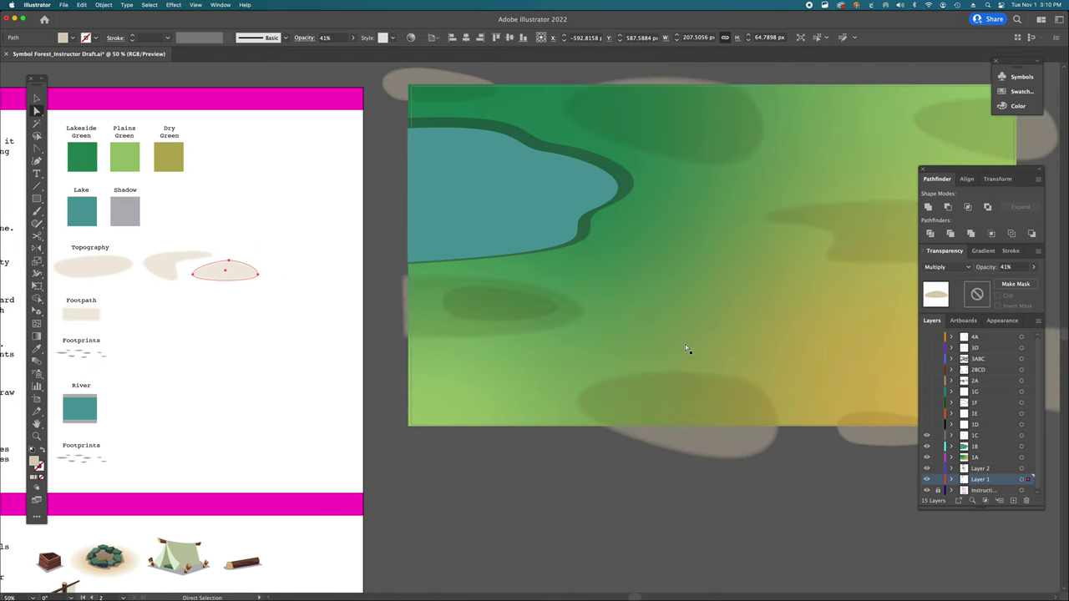
{"action": "scroll", "coordinate": [684, 344], "scroll_direction": "right", "scroll_amount": 7}
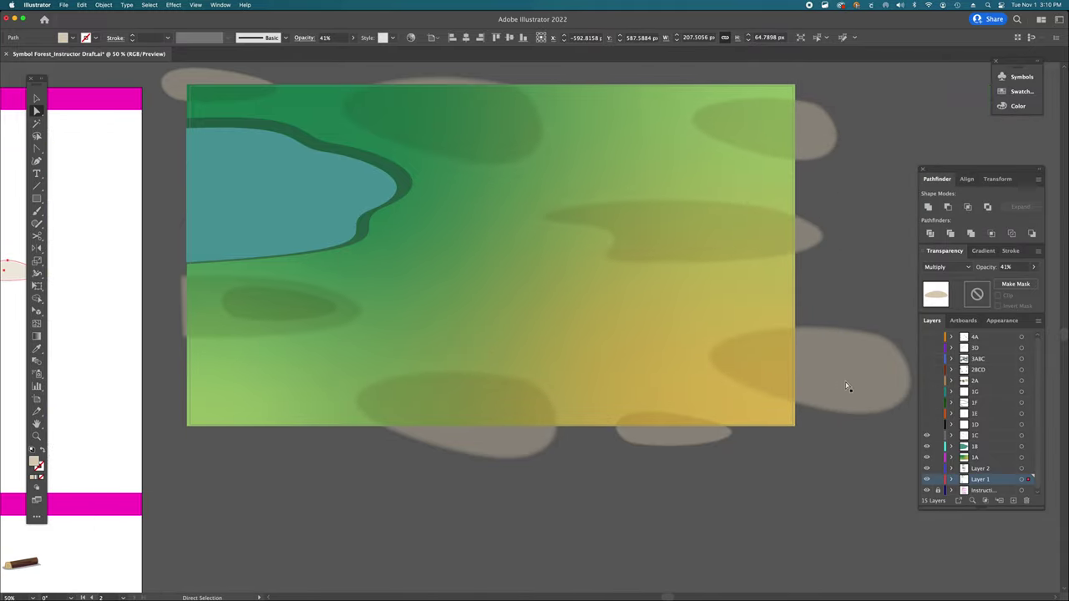
{"action": "left_click", "coordinate": [846, 385]}
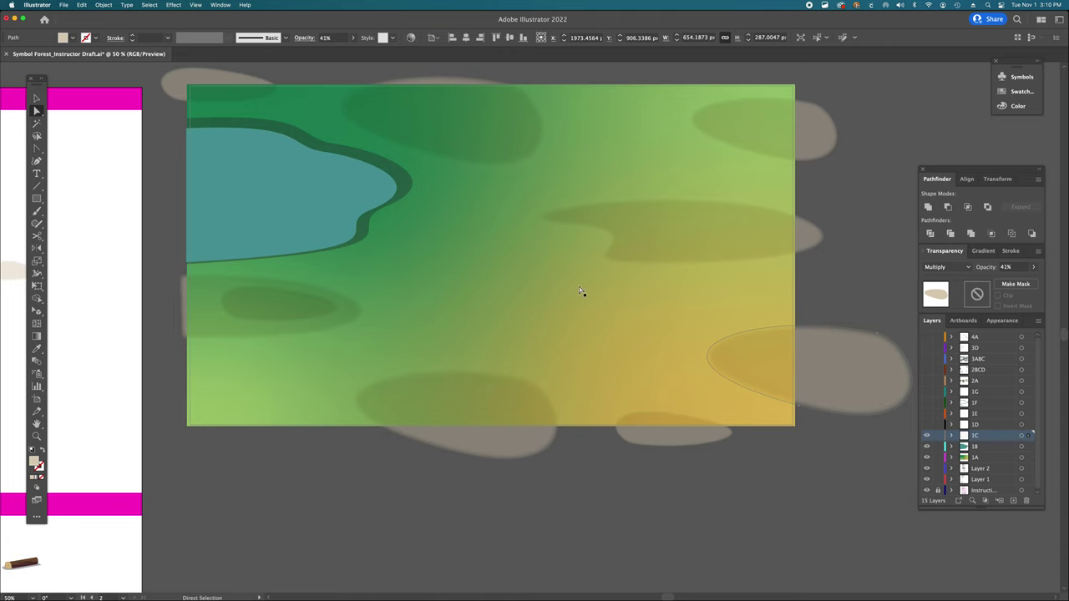
{"action": "left_click", "coordinate": [260, 318]}
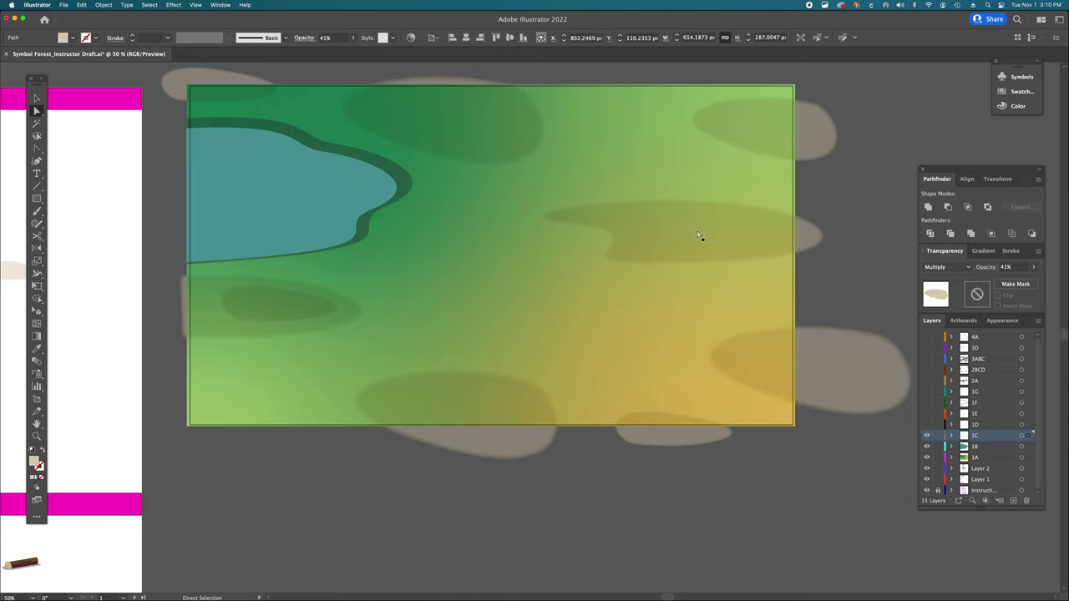
{"action": "left_click", "coordinate": [748, 142]}
{"action": "left_click", "coordinate": [458, 438]}
{"action": "left_click", "coordinate": [649, 458]}
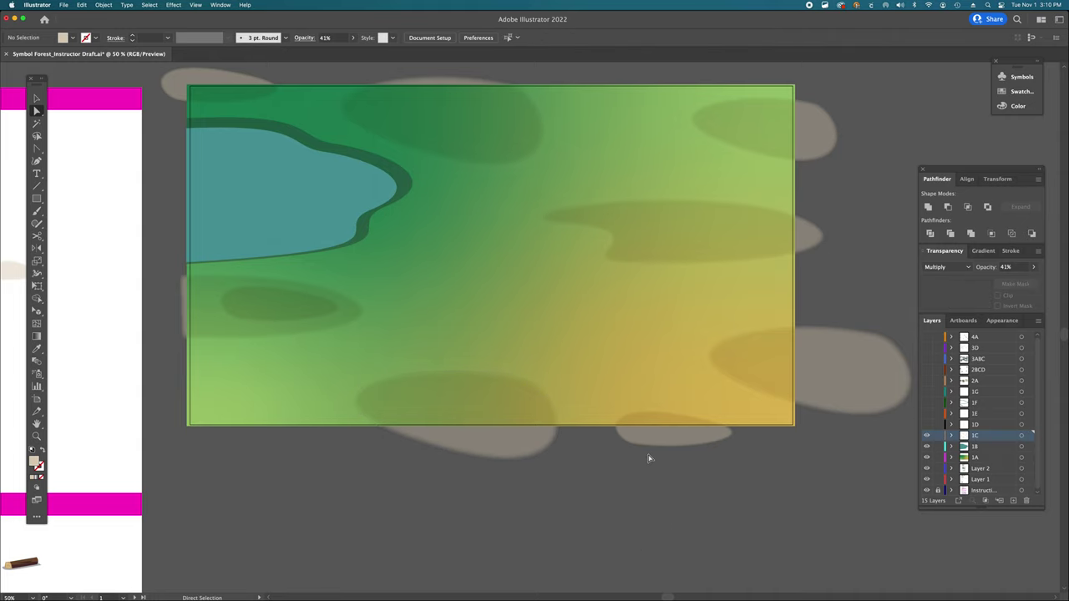
- Zoom out and select the topmost layer in the Layers panel
{"action": "scroll", "coordinate": [649, 457], "scroll_direction": "left", "scroll_amount": 3}
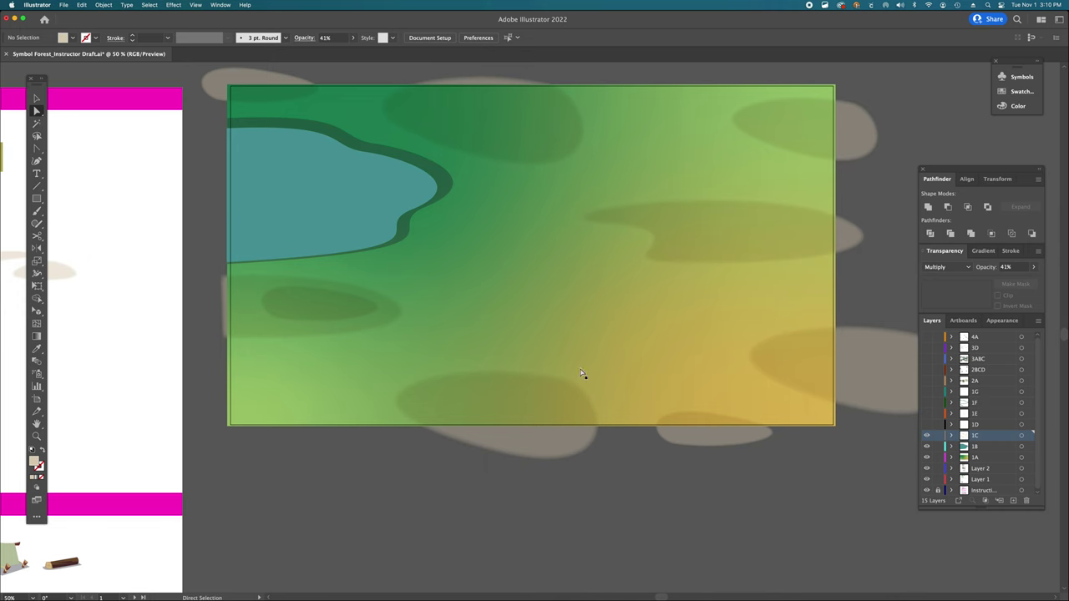
{"action": "key", "text": "super+minus"}
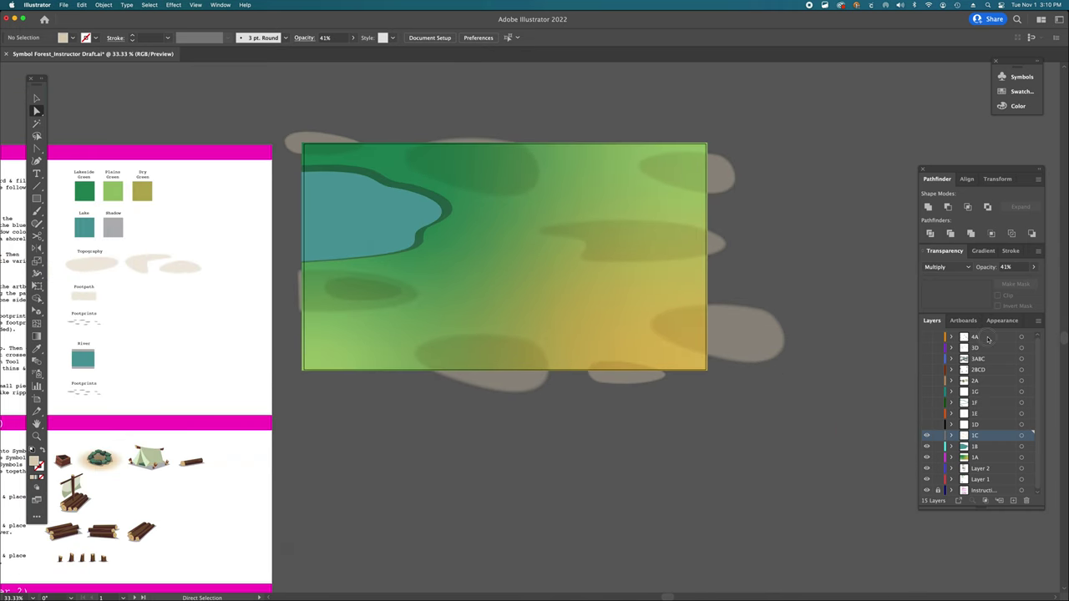
{"action": "left_click", "coordinate": [987, 339]}
- Create Layer 16 and draw two pasteboard-grey rectangles, one over the artboard and a larger surrounding one
{"action": "left_click", "coordinate": [1012, 500]}
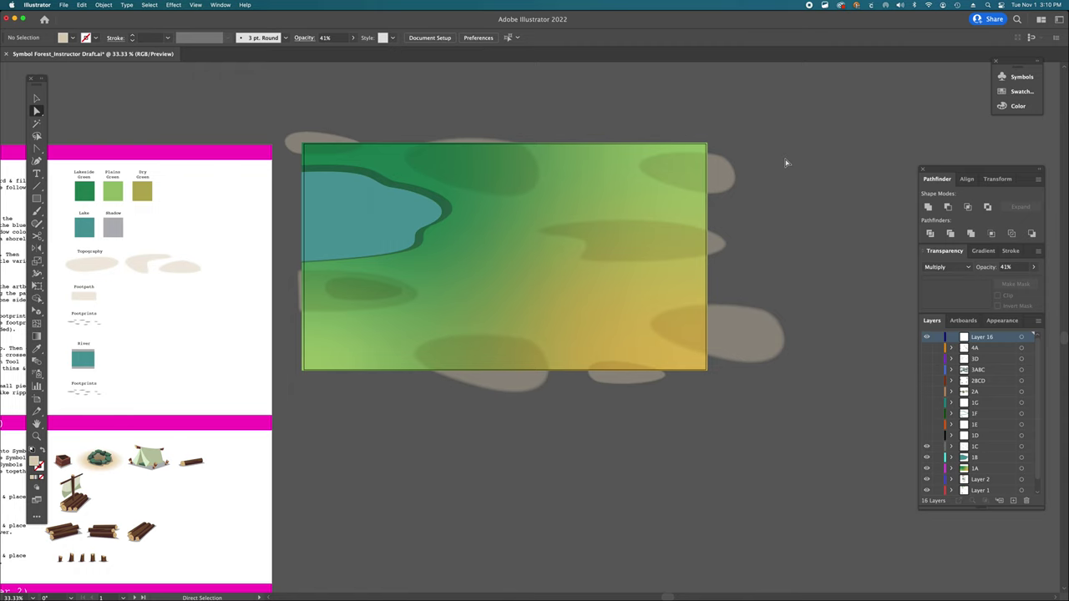
{"action": "key", "text": "i"}
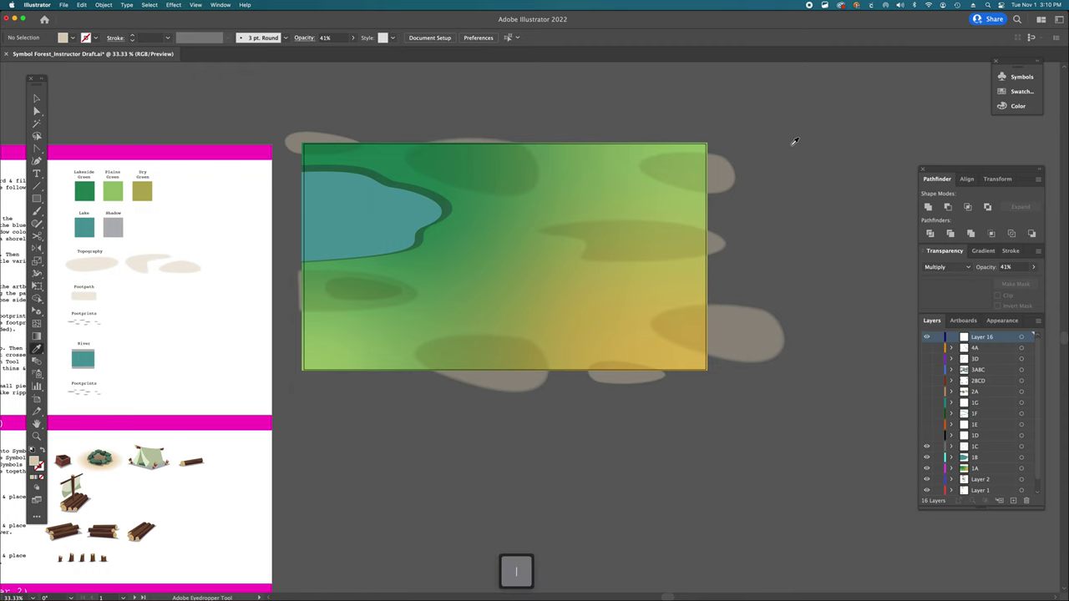
{"action": "left_click", "coordinate": [794, 141]}
{"action": "scroll", "coordinate": [794, 142], "scroll_direction": "left", "scroll_amount": 2}
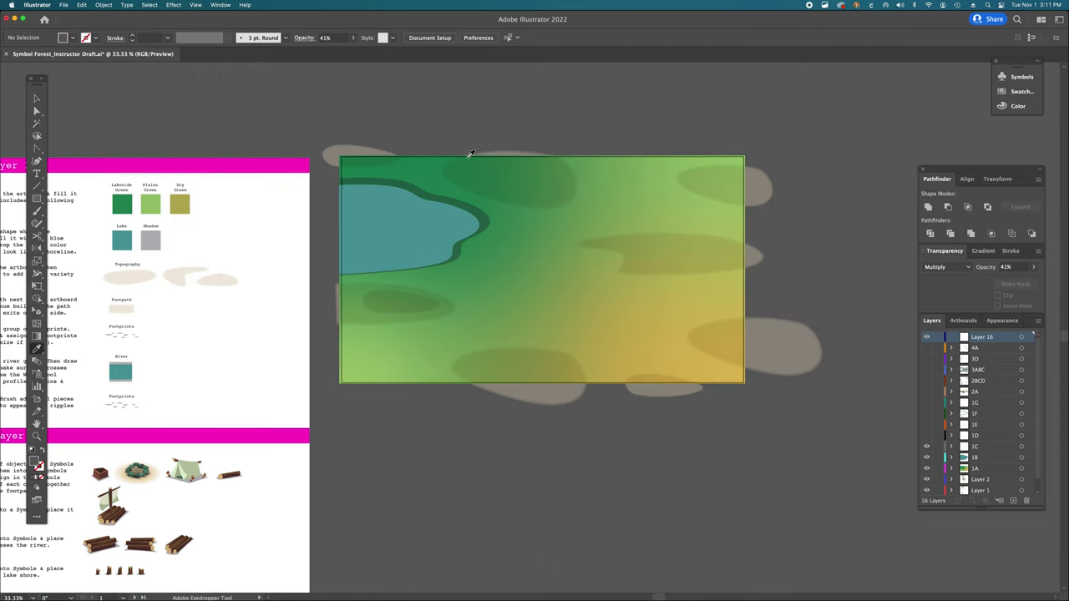
{"action": "key", "text": "m"}
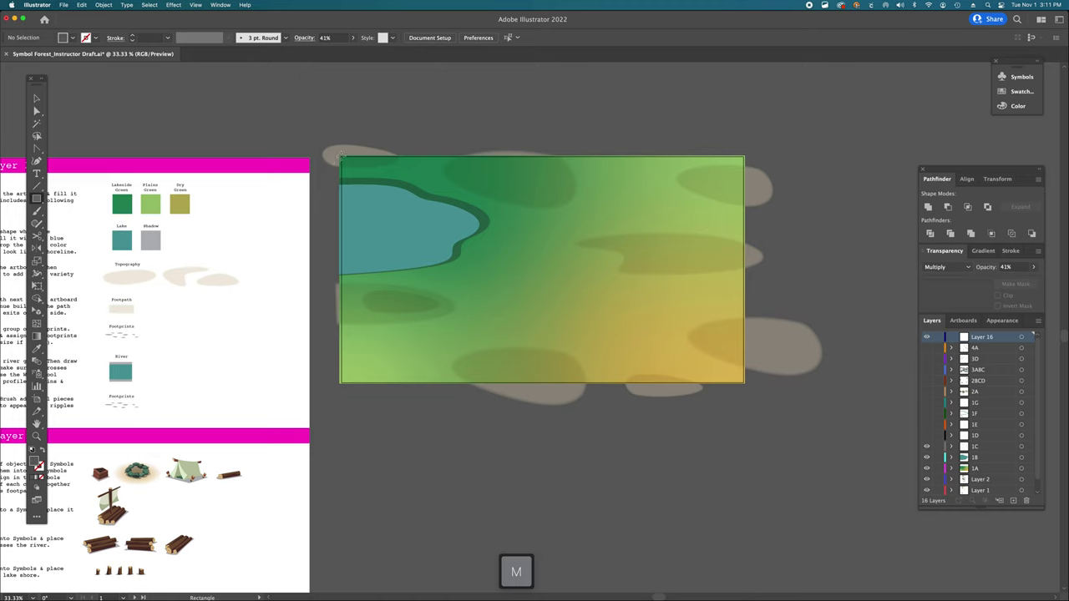
{"action": "left_click_drag", "start_coordinate": [340, 156], "coordinate": [744, 381]}
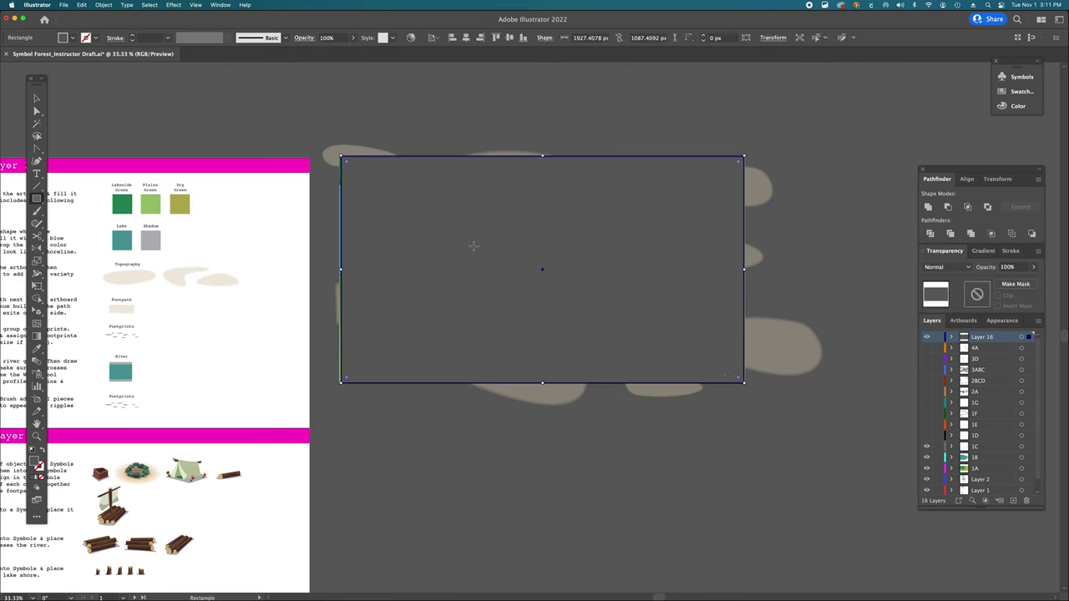
{"action": "left_click_drag", "start_coordinate": [302, 106], "coordinate": [861, 436]}
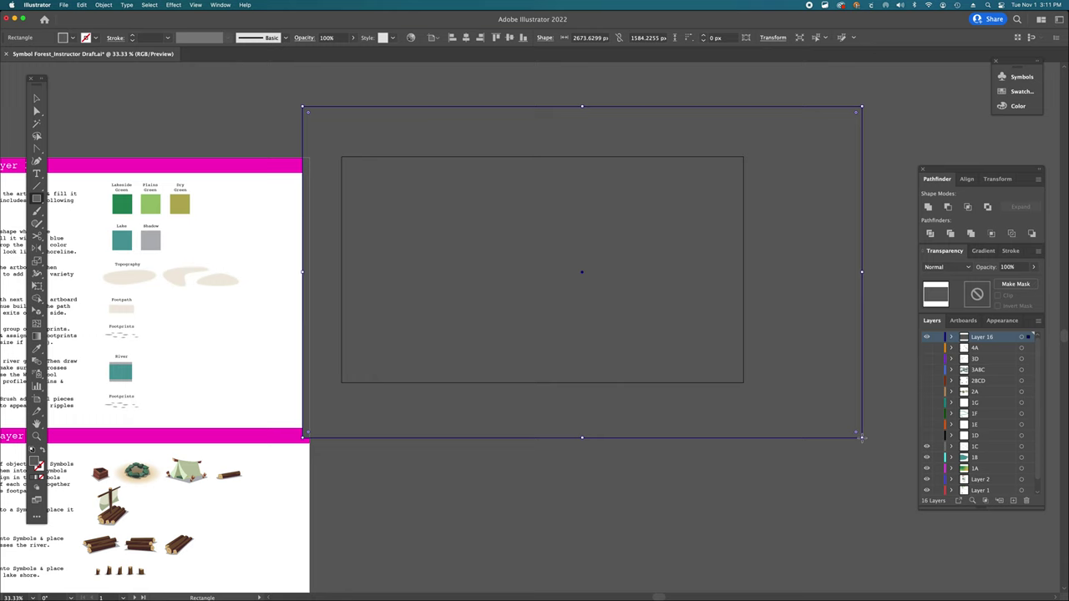
- Send the large rectangle back, apply Pathfinder Minus Front to form a frame, and lock the layer
{"action": "key", "text": "bracketleft"}
{"action": "key", "text": "bracketleft"}
{"action": "key", "text": "bracketleft"}
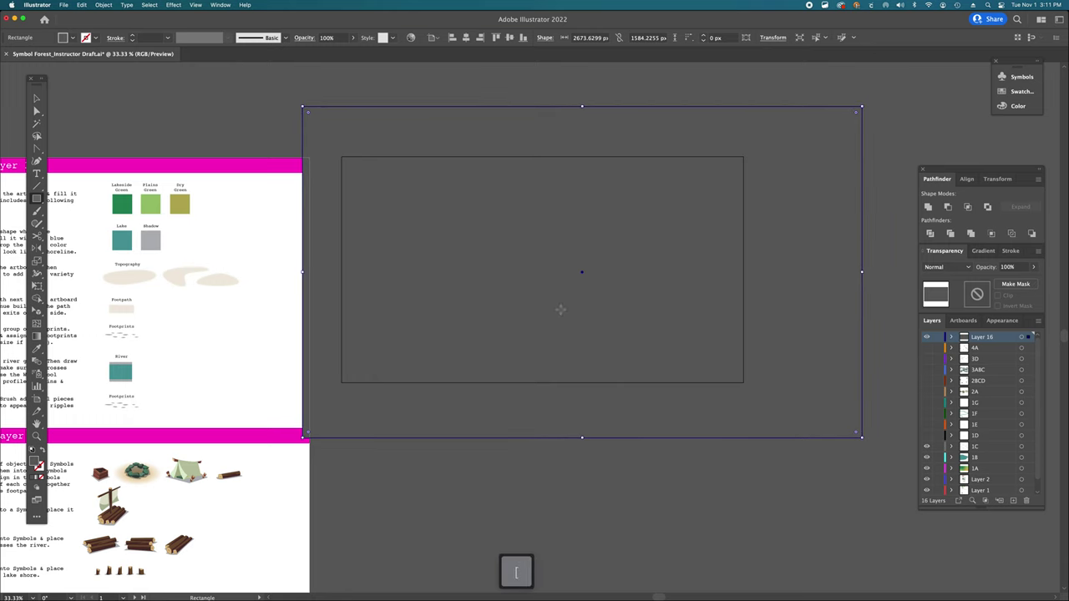
{"action": "key", "text": "v"}
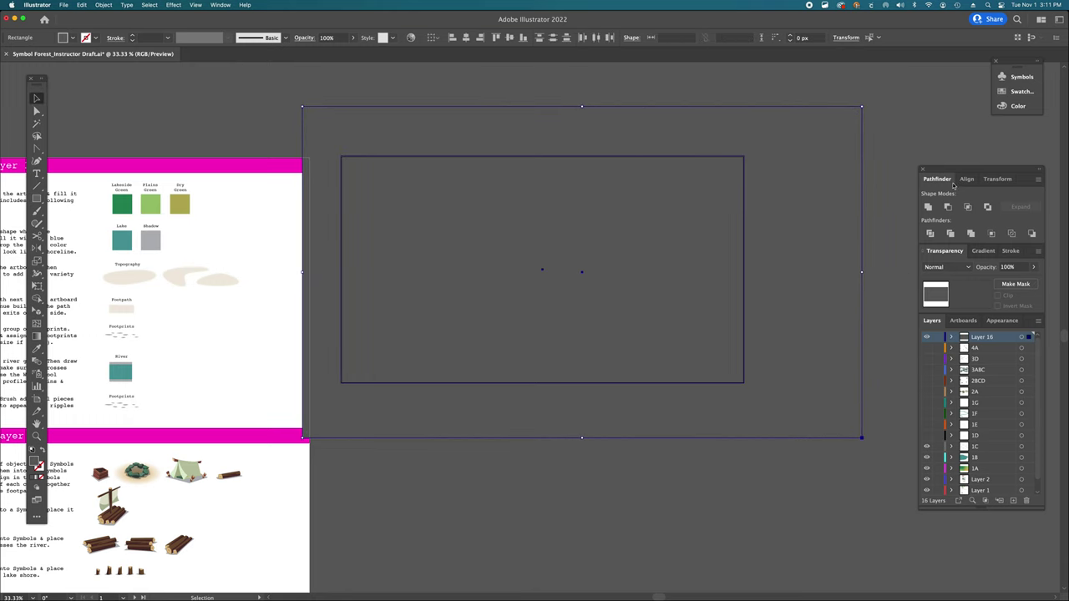
{"action": "left_click", "coordinate": [947, 207]}
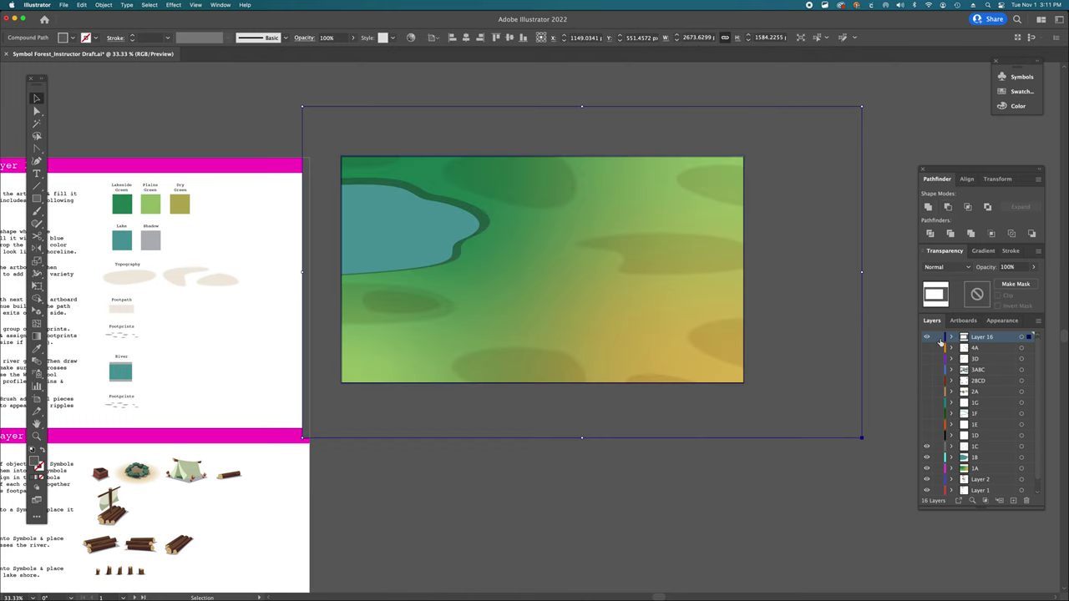
{"action": "left_click", "coordinate": [938, 338]}
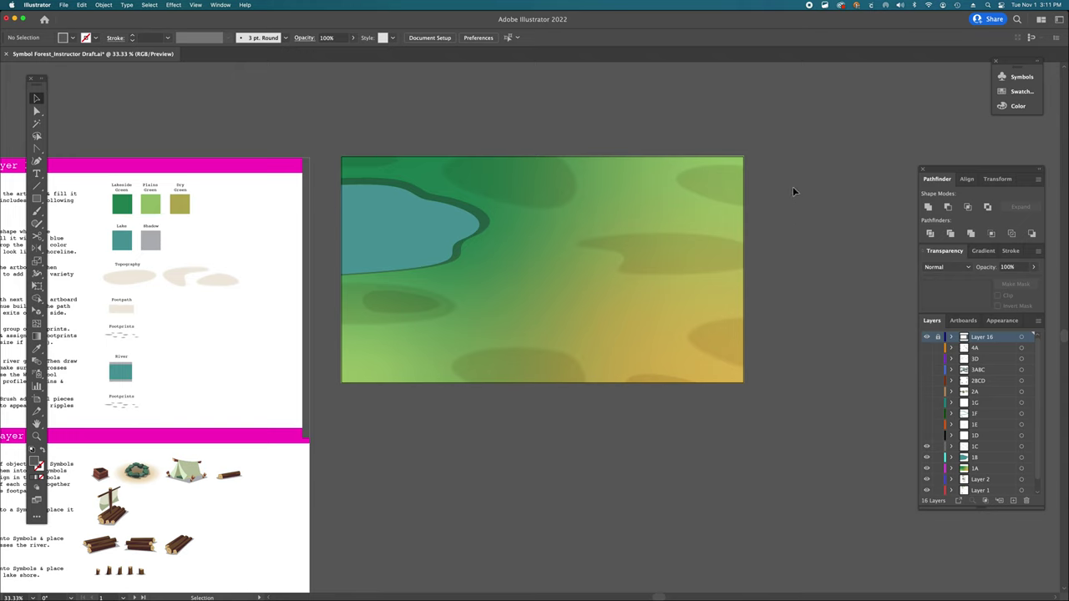
{"action": "left_click", "coordinate": [724, 192]}
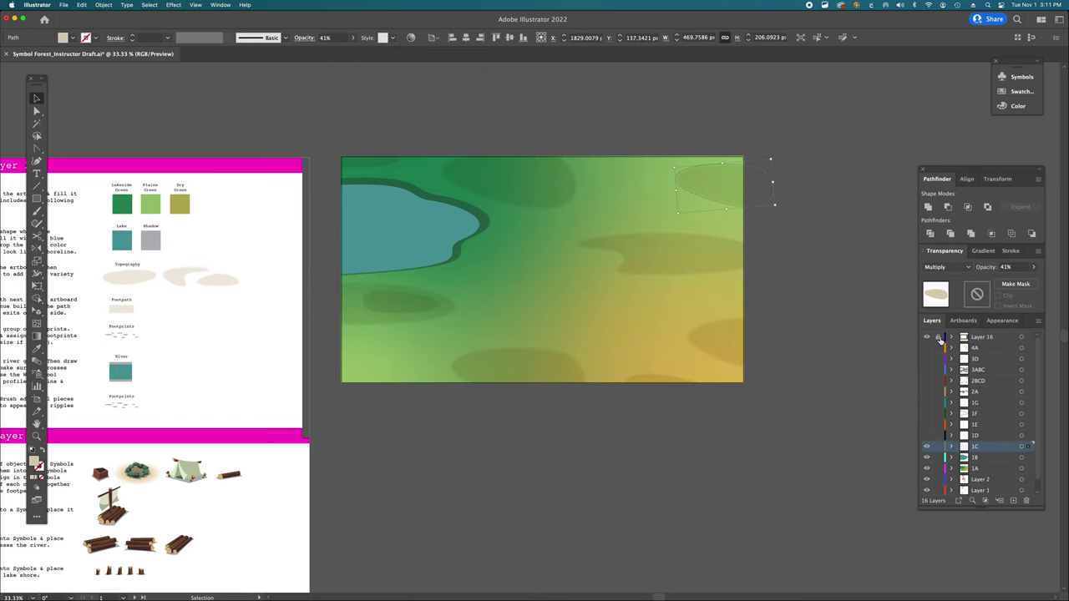
- Deselect the ellipse and scroll down to the footpath instructions
{"action": "left_click", "coordinate": [437, 373]}
{"action": "scroll", "coordinate": [434, 374], "scroll_direction": "left", "scroll_amount": 3}
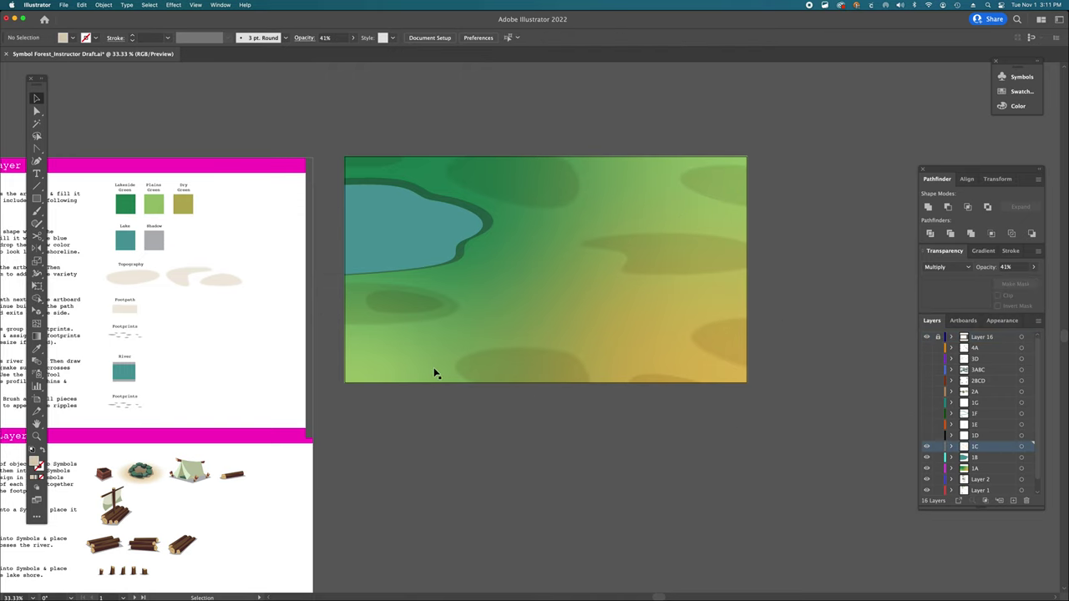
{"action": "scroll", "coordinate": [434, 373], "scroll_direction": "left", "scroll_amount": 4}
{"action": "scroll", "coordinate": [434, 373], "scroll_direction": "down", "scroll_amount": 3}
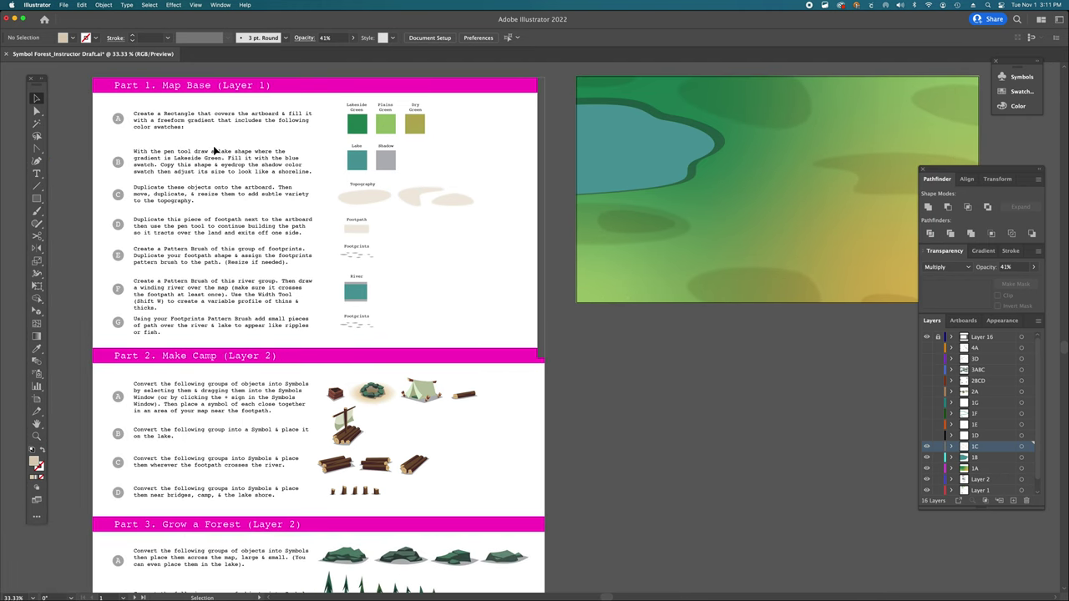
- Option-drag a copy of the footpath sample, undo it, and switch to the Pen tool
{"action": "left_click", "coordinate": [353, 233]}
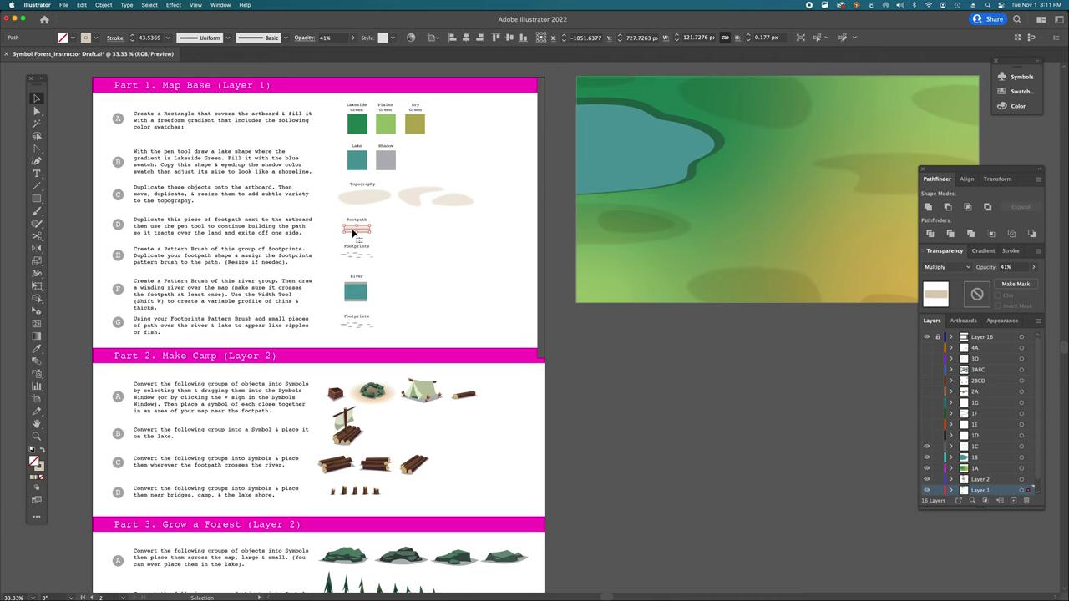
{"action": "left_click_drag", "start_coordinate": [353, 233], "coordinate": [558, 230]}
{"action": "key", "text": "super+z"}
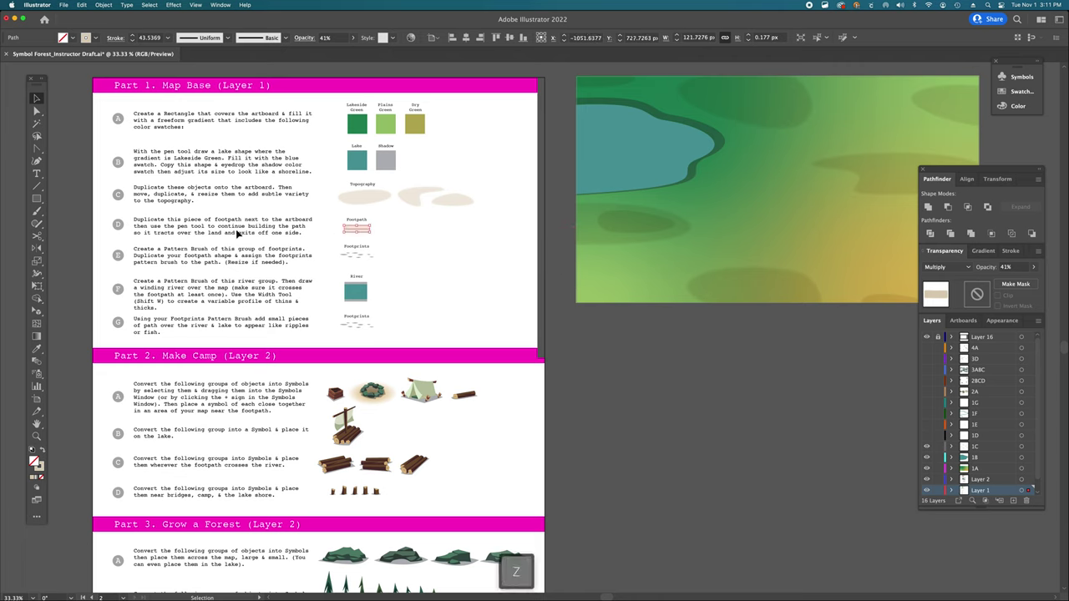
{"action": "key", "text": "p"}
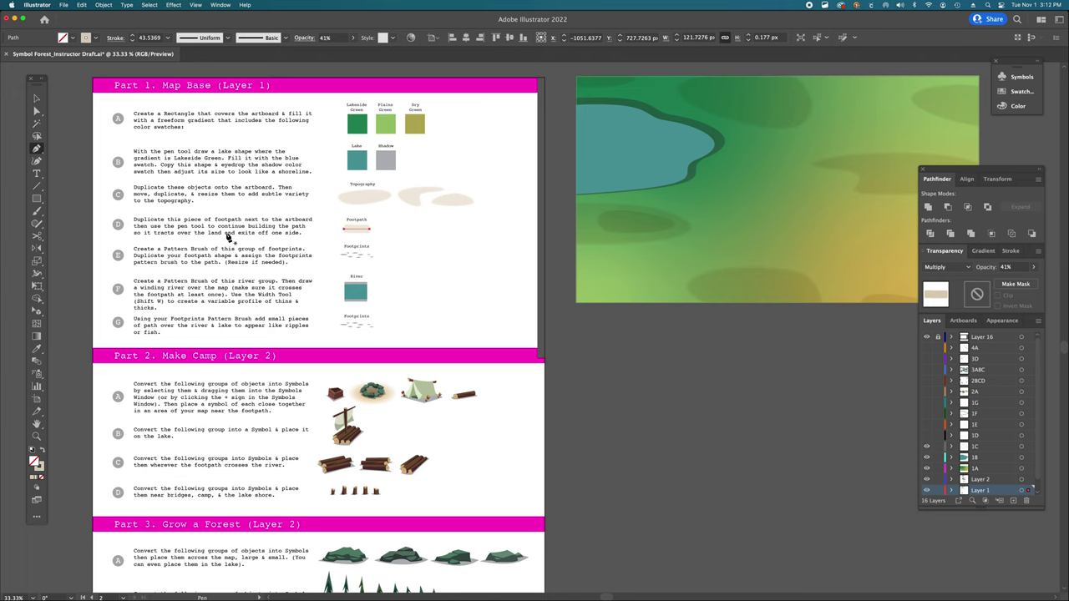
{"action": "scroll", "coordinate": [428, 249], "scroll_direction": "right", "scroll_amount": 5}
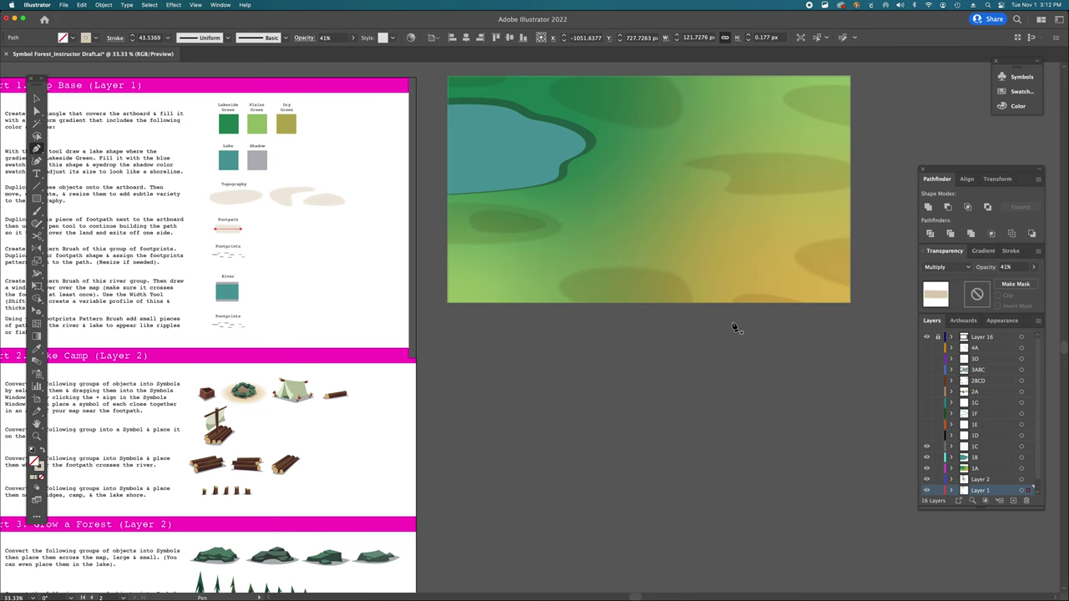
{"action": "scroll", "coordinate": [735, 328], "scroll_direction": "right", "scroll_amount": 1}
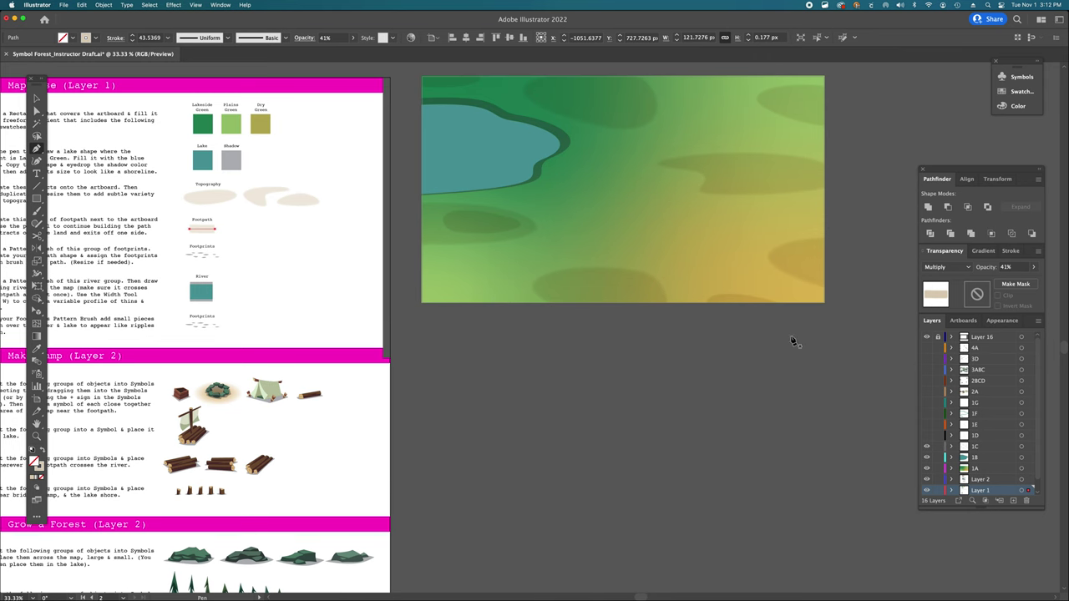
- Turn on layer 1D to reveal the winding footpath across the map
{"action": "left_click", "coordinate": [926, 436]}
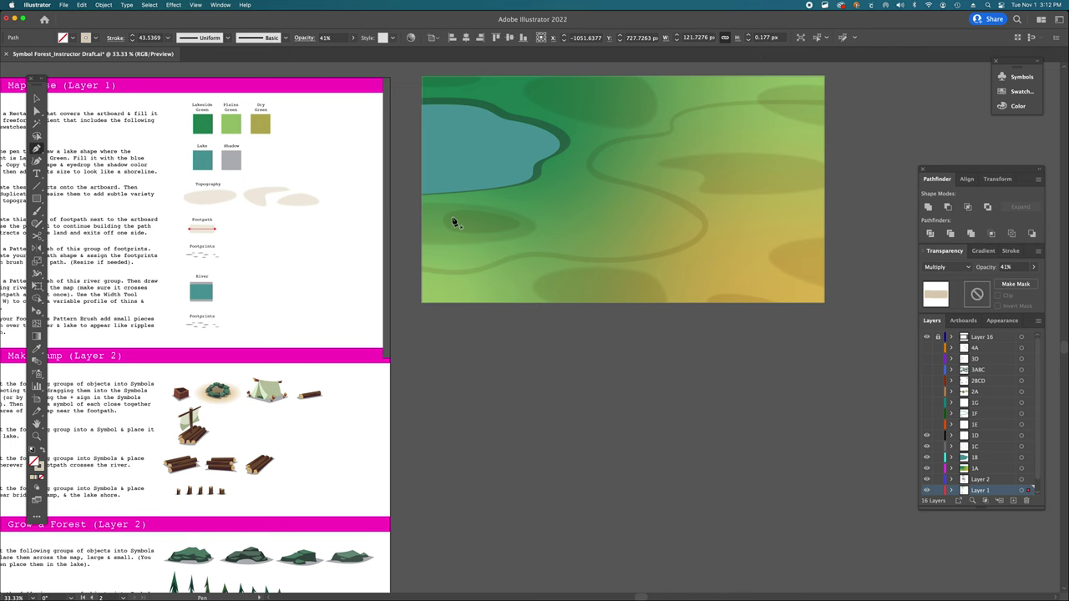
{"action": "scroll", "coordinate": [453, 220], "scroll_direction": "left", "scroll_amount": 5}
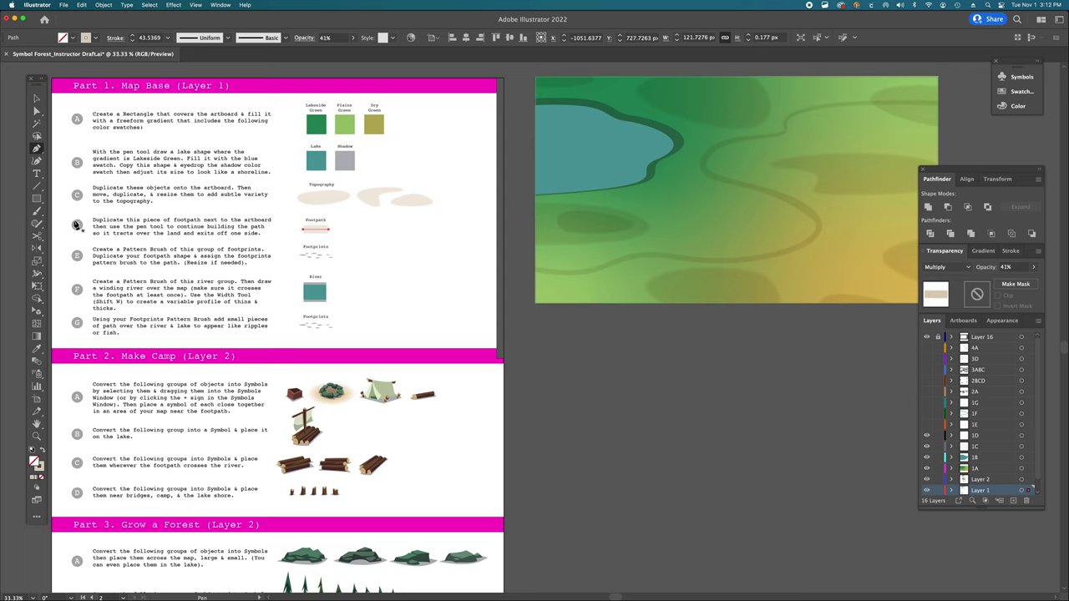
- Inspect the Footprints group and brush definitions list, then deselect all and zoom to 66.67%
{"action": "key", "text": "v"}
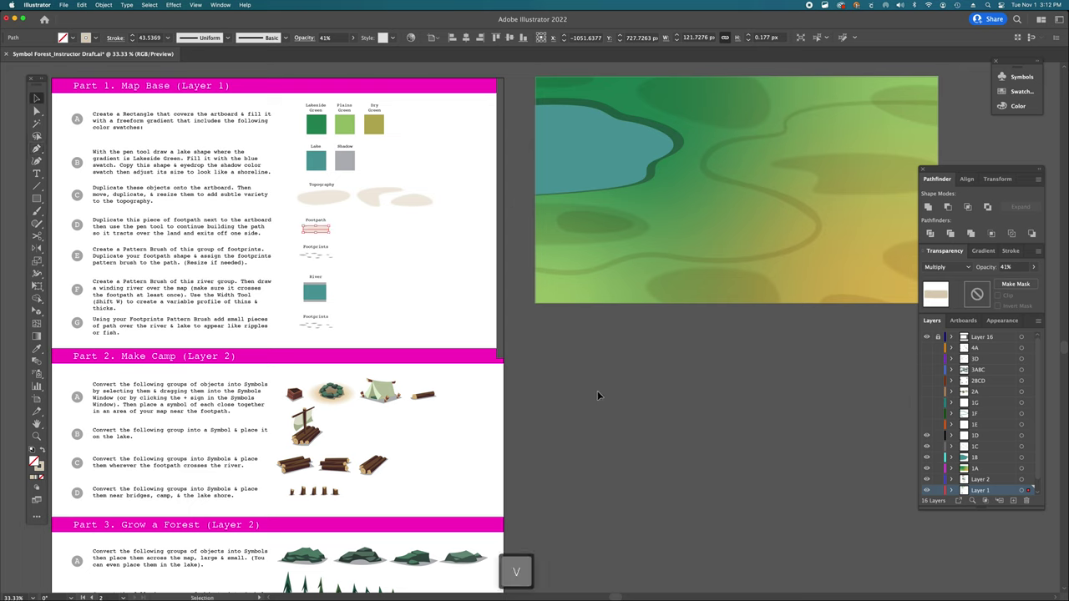
{"action": "left_click", "coordinate": [245, 264]}
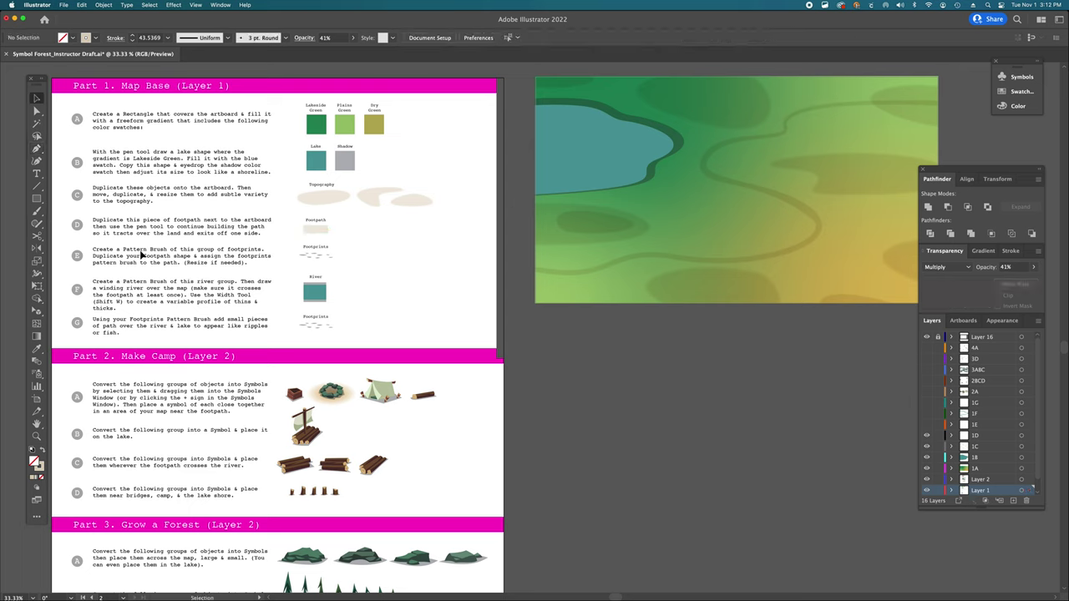
{"action": "left_click", "coordinate": [312, 257]}
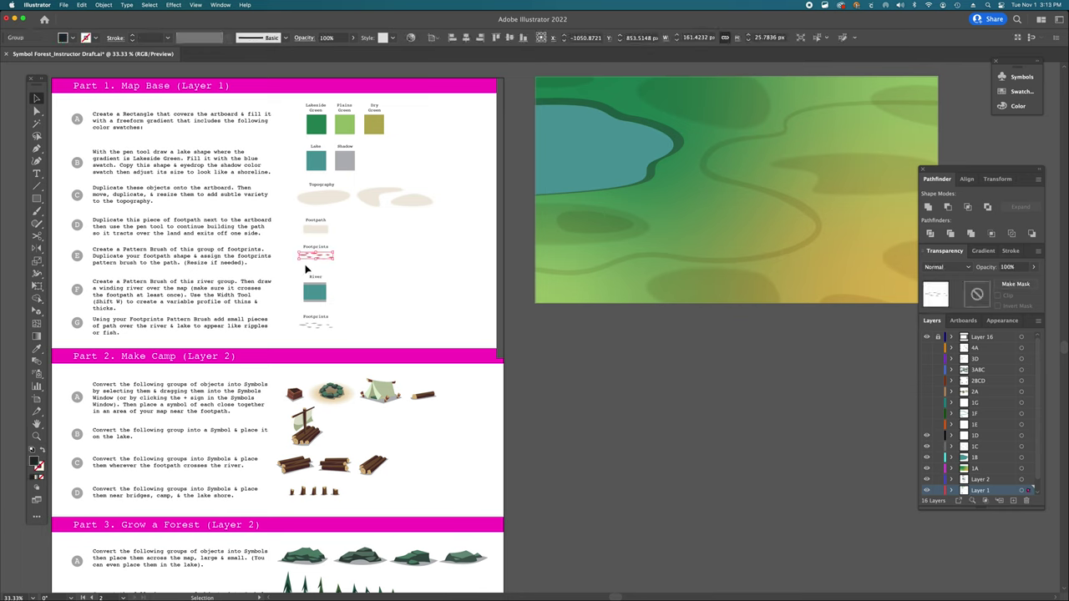
{"action": "left_click", "coordinate": [285, 38]}
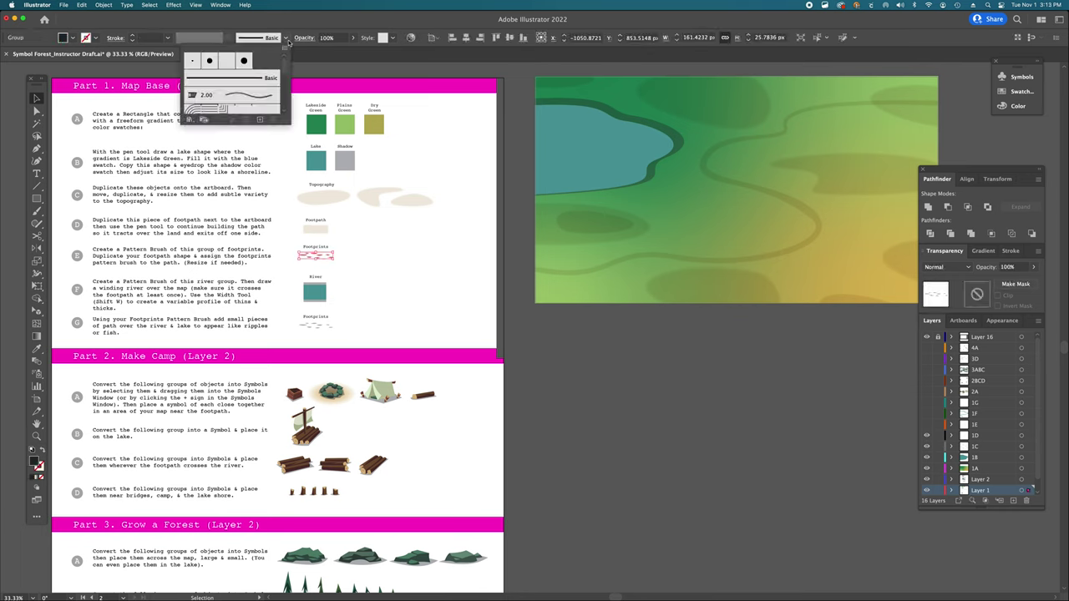
{"action": "left_click", "coordinate": [260, 120]}
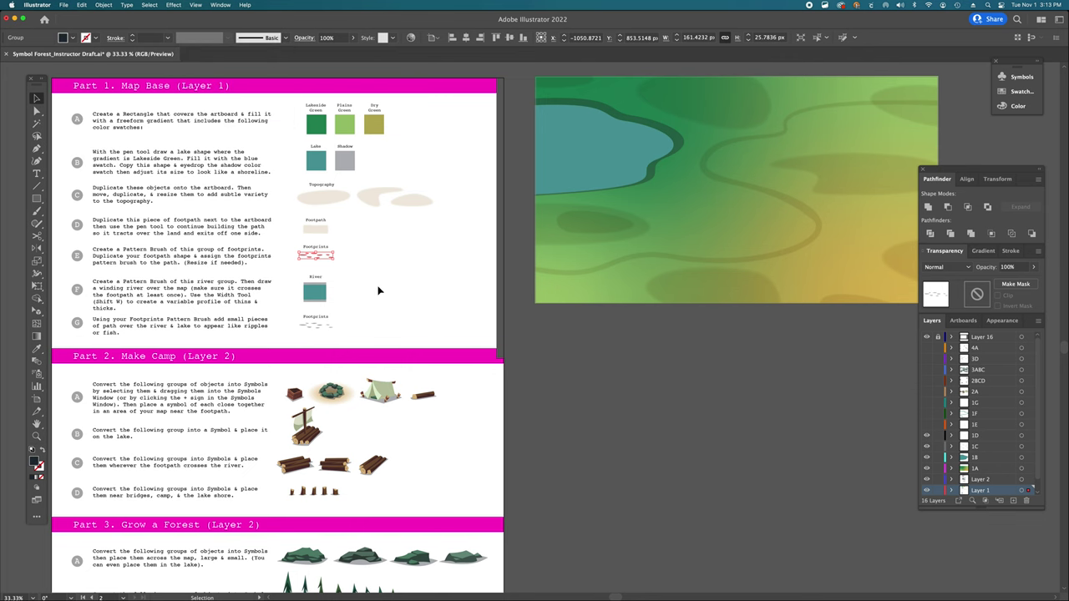
{"action": "key", "text": "super+shift+a"}
{"action": "key", "text": "super+equal"}
{"action": "key", "text": "super+equal"}
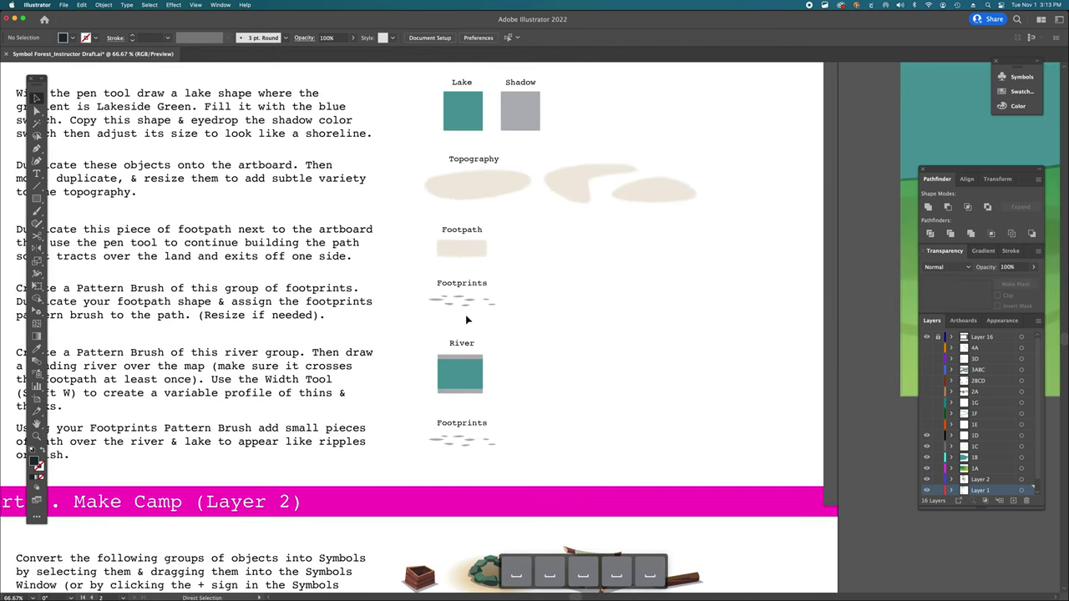
- Select the winding footpath, try the Width Tool and Direct Selection, then deselect and zoom out
{"action": "scroll", "coordinate": [466, 320], "scroll_direction": "right", "scroll_amount": 10}
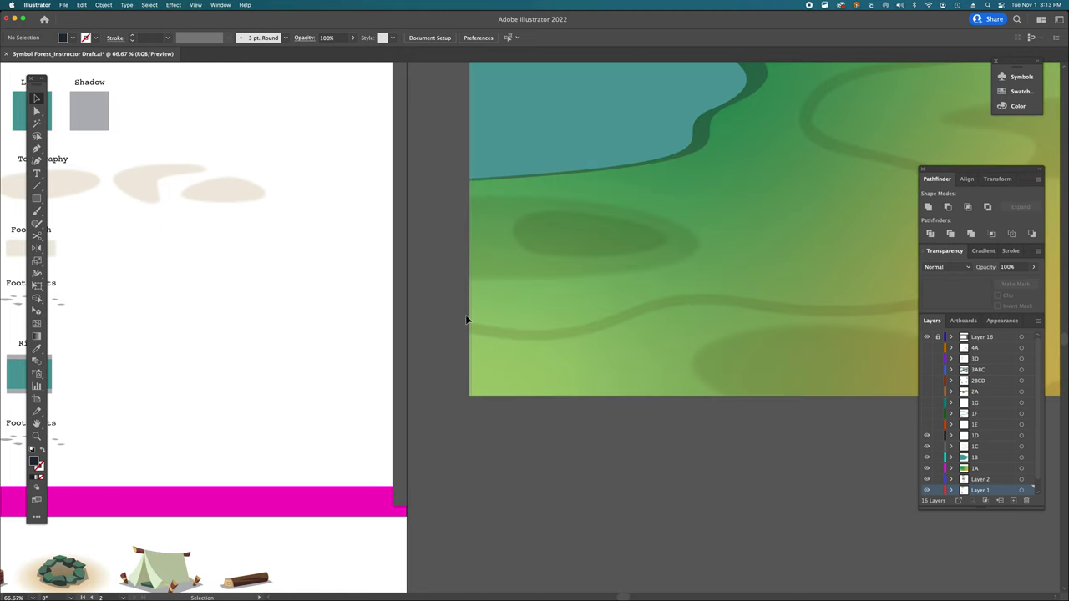
{"action": "left_click", "coordinate": [605, 332]}
{"action": "scroll", "coordinate": [676, 329], "scroll_direction": "right", "scroll_amount": 10}
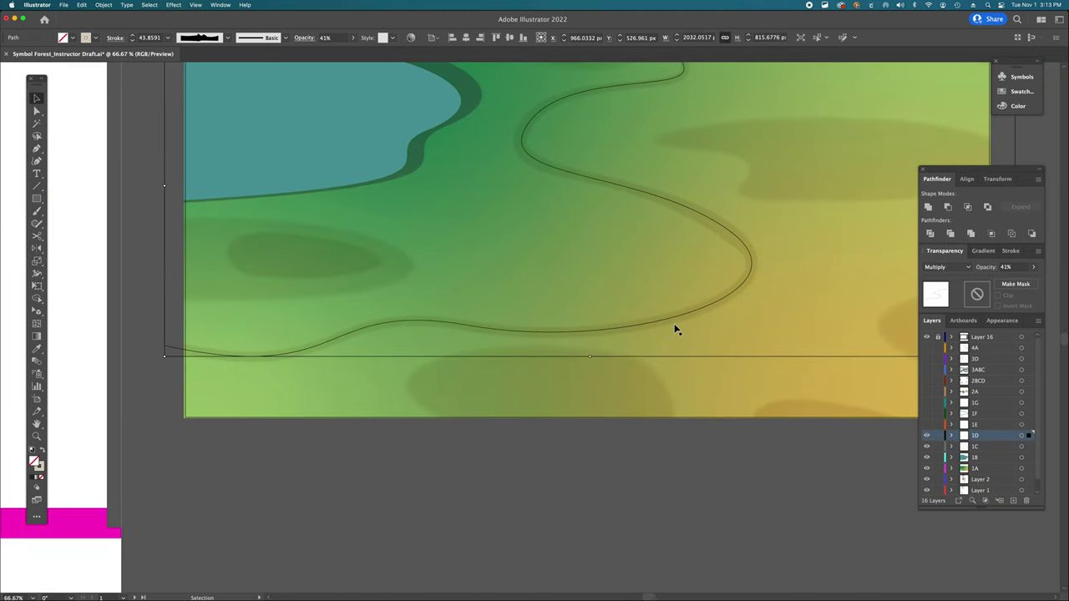
{"action": "key", "text": "shift+w"}
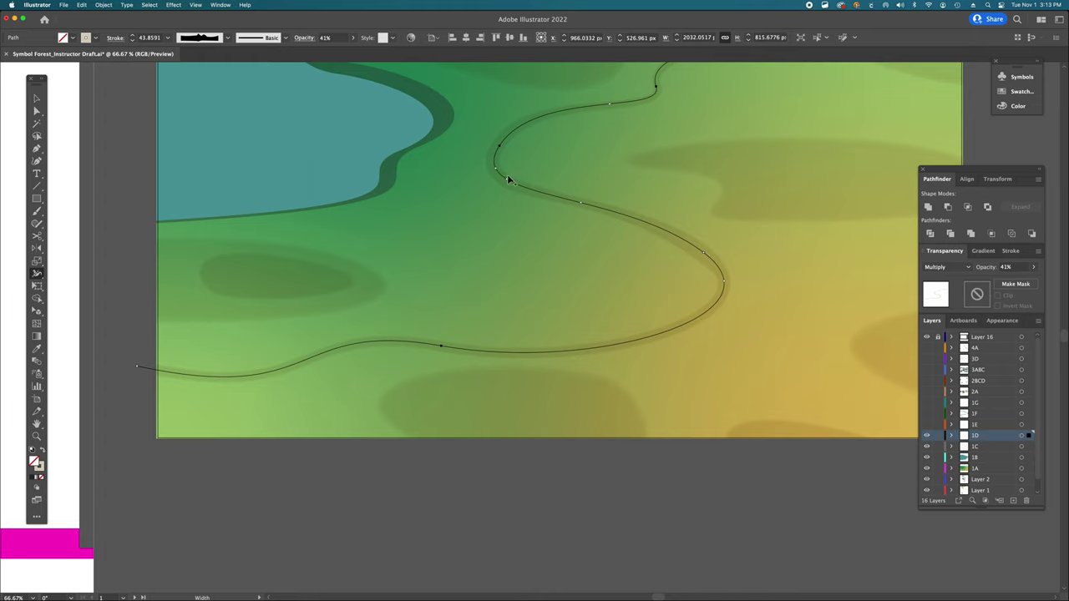
{"action": "key", "text": "a"}
{"action": "left_click", "coordinate": [550, 511]}
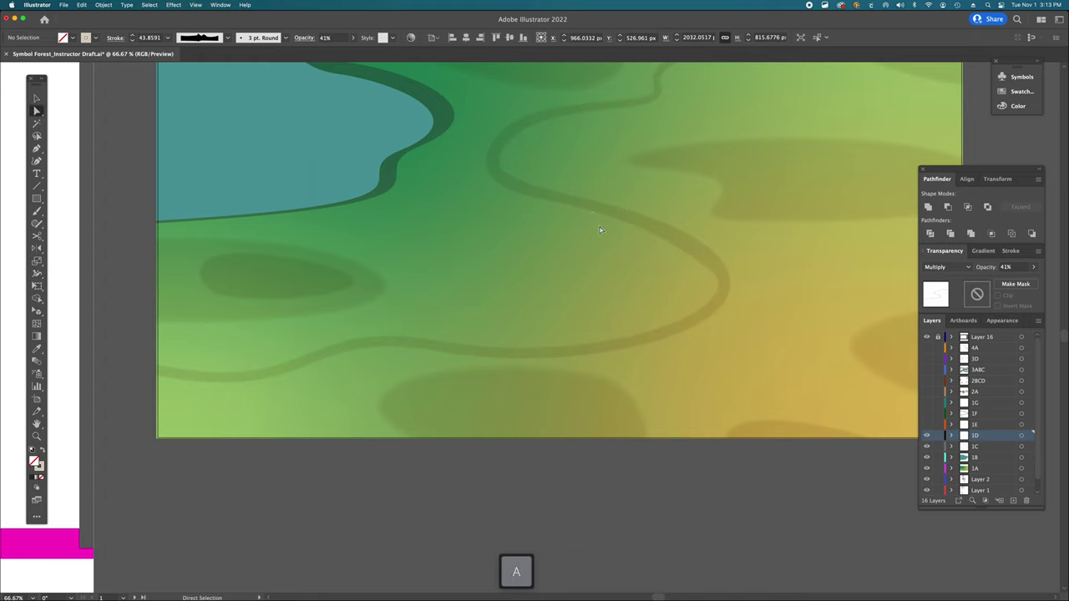
{"action": "key", "text": "super+minus"}
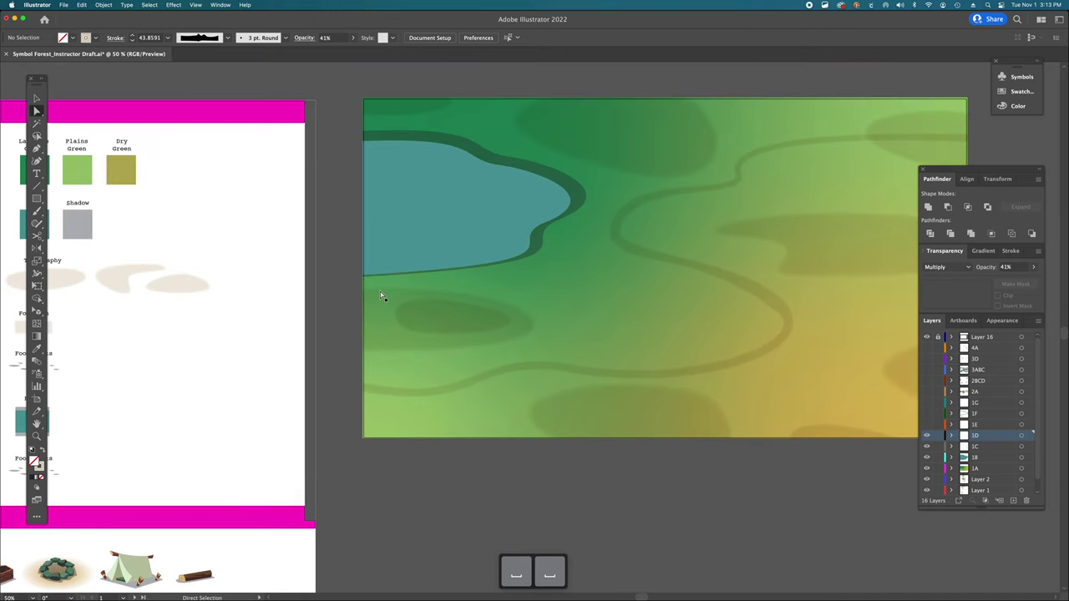
- Select the topography line on the map and the Footpath sample on the instruction sheet
{"action": "scroll", "coordinate": [382, 293], "scroll_direction": "left", "scroll_amount": 6}
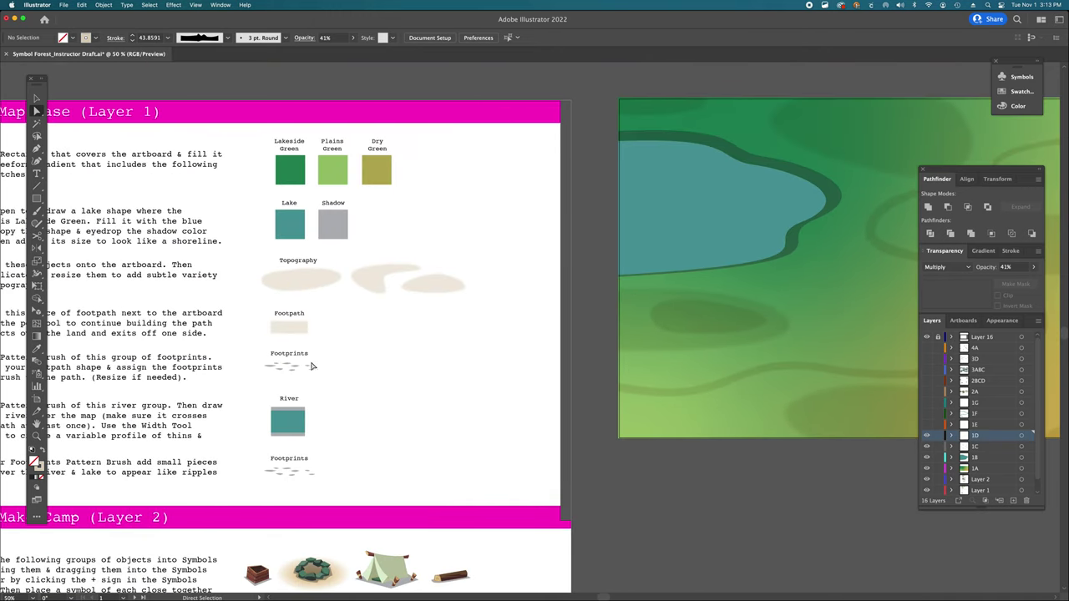
{"action": "scroll", "coordinate": [401, 369], "scroll_direction": "left", "scroll_amount": 5}
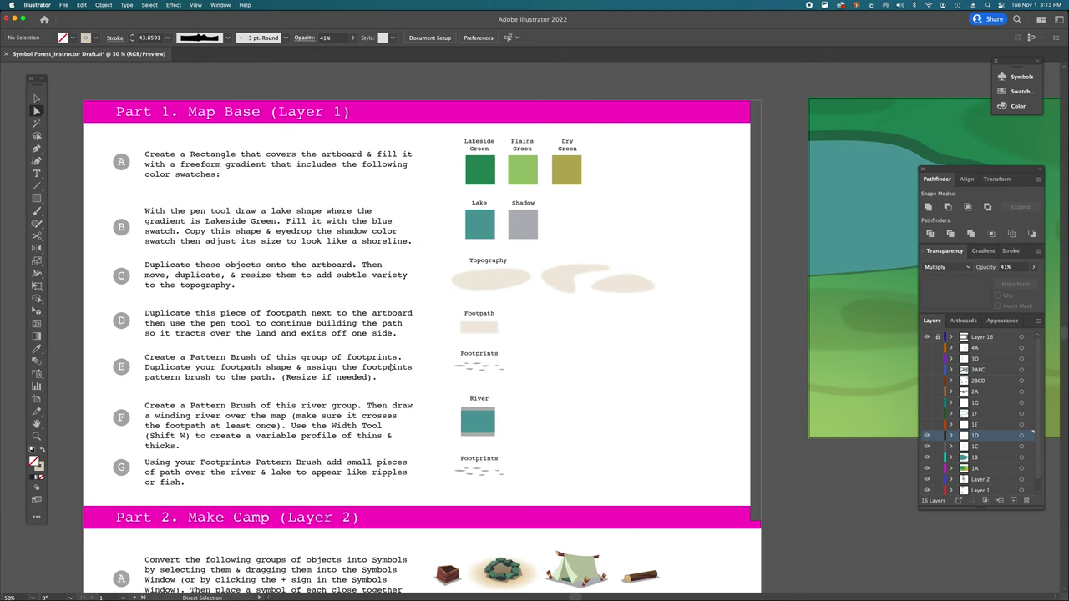
{"action": "scroll", "coordinate": [494, 367], "scroll_direction": "right", "scroll_amount": 5}
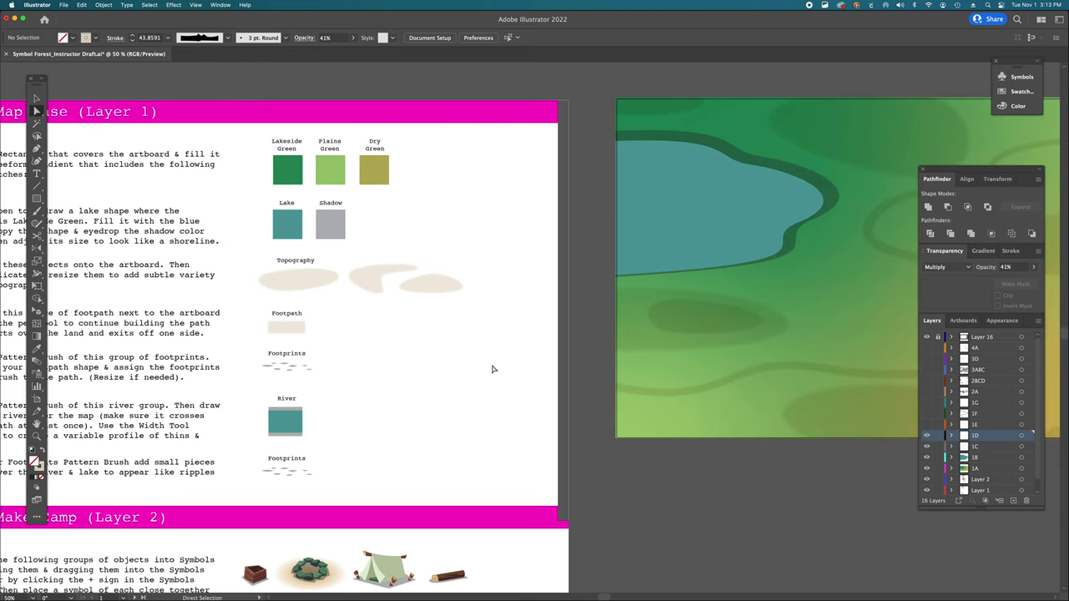
{"action": "left_click", "coordinate": [632, 396]}
{"action": "scroll", "coordinate": [632, 390], "scroll_direction": "right", "scroll_amount": 3}
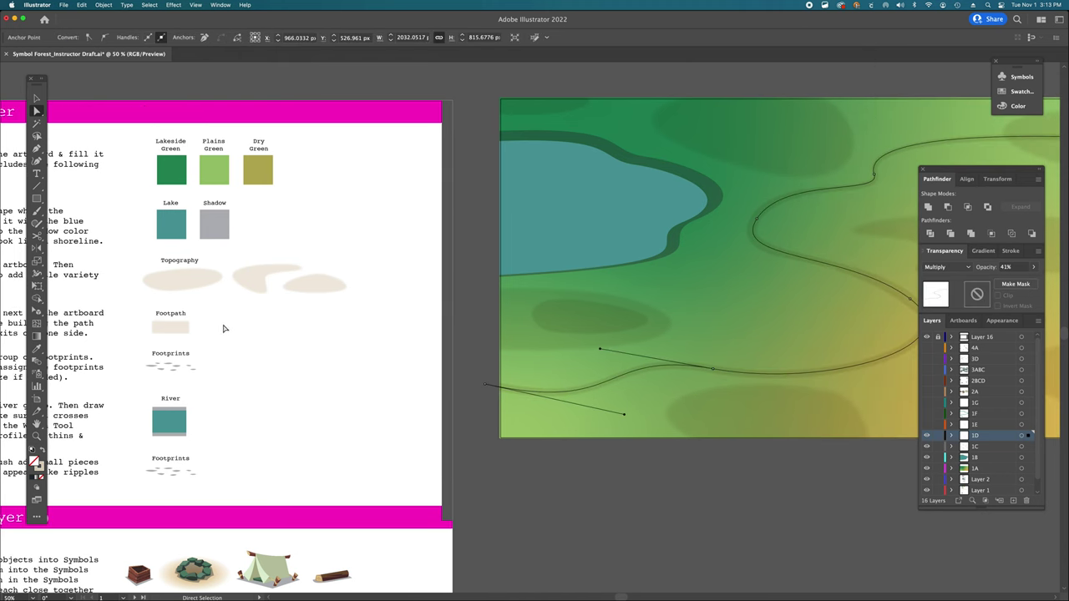
{"action": "left_click", "coordinate": [176, 331]}
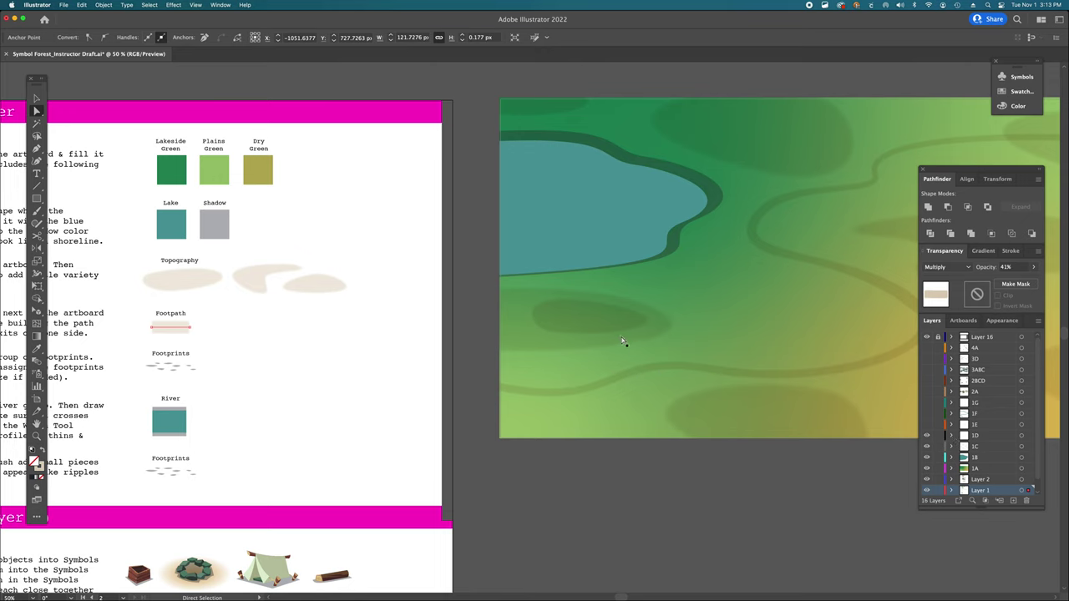
{"action": "left_click", "coordinate": [535, 375], "text": "super"}
{"action": "left_click", "coordinate": [543, 355], "text": "super"}
{"action": "left_click", "coordinate": [554, 330], "text": "super"}
{"action": "left_click", "coordinate": [547, 315], "text": "super"}
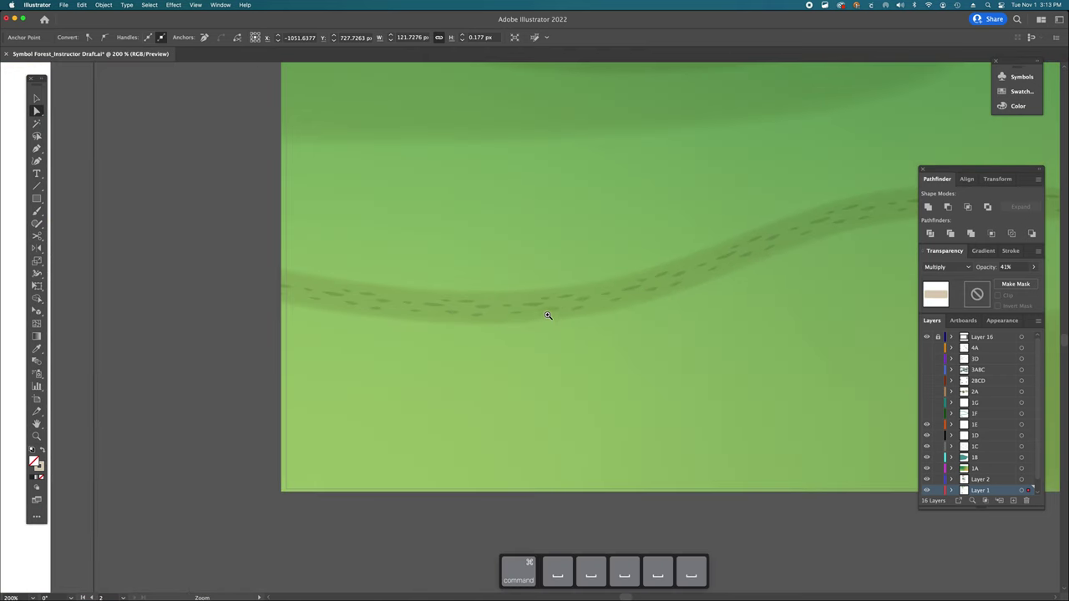
{"action": "left_click_drag", "start_coordinate": [530, 306], "coordinate": [527, 271]}
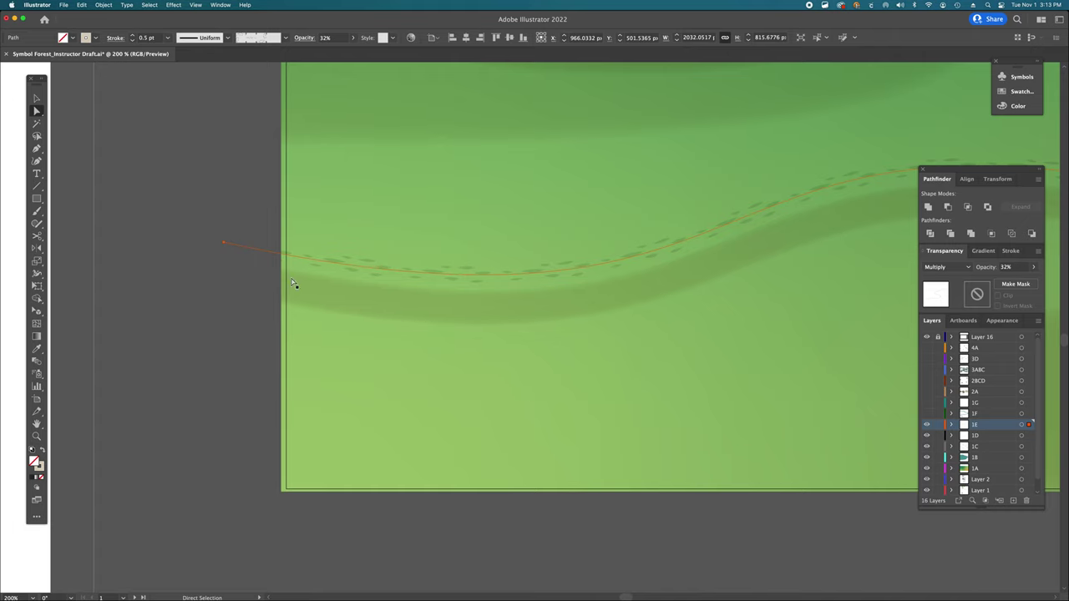
{"action": "key", "text": "super+z"}
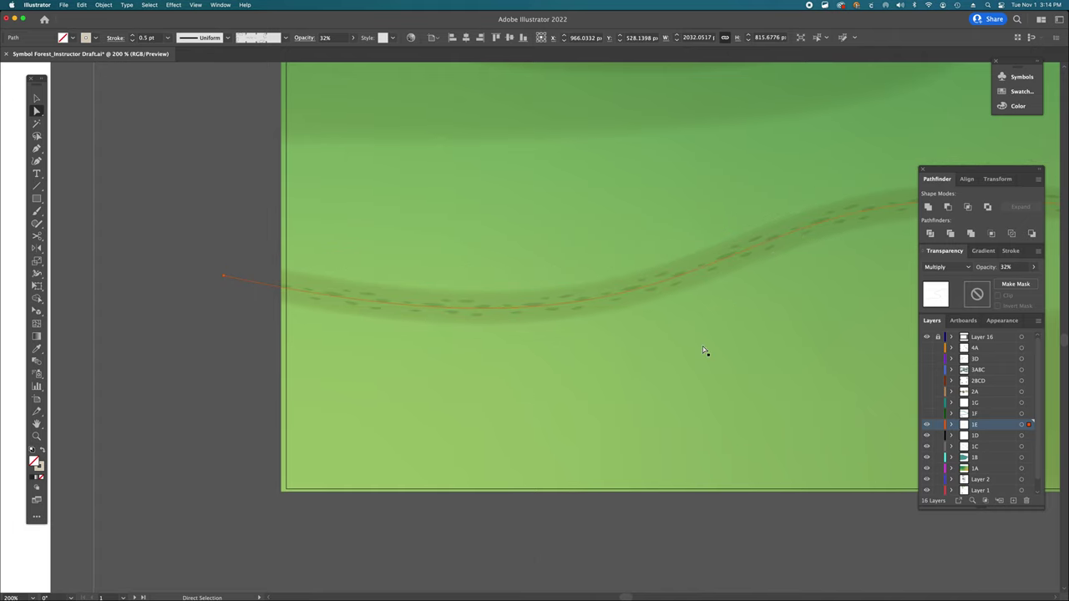
{"action": "scroll", "coordinate": [706, 356], "scroll_direction": "right", "scroll_amount": 10}
{"action": "scroll", "coordinate": [703, 350], "scroll_direction": "right", "scroll_amount": 10}
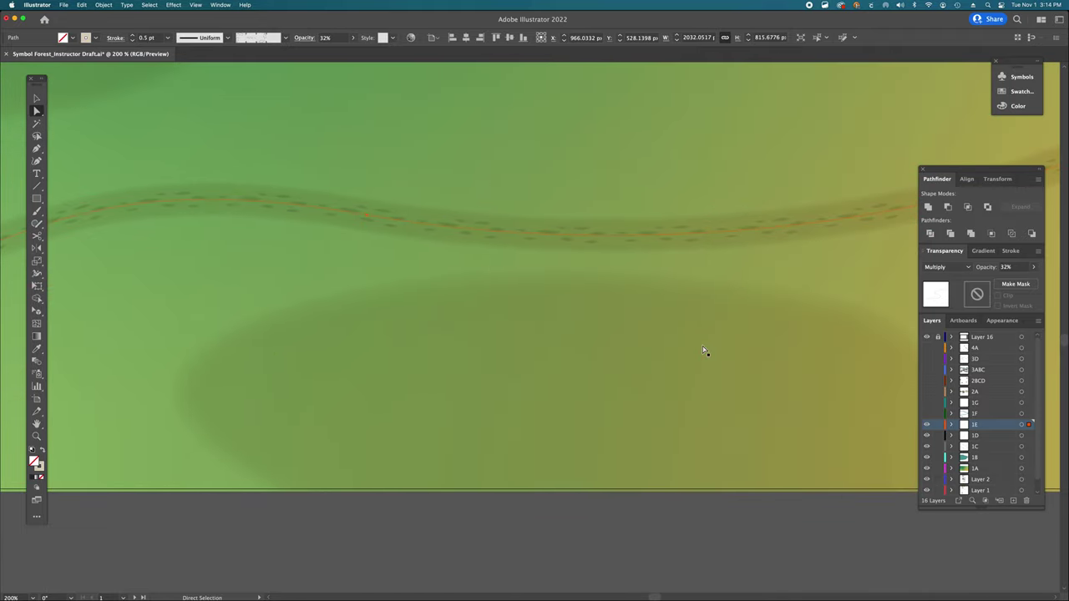
{"action": "scroll", "coordinate": [703, 351], "scroll_direction": "up", "scroll_amount": 10}
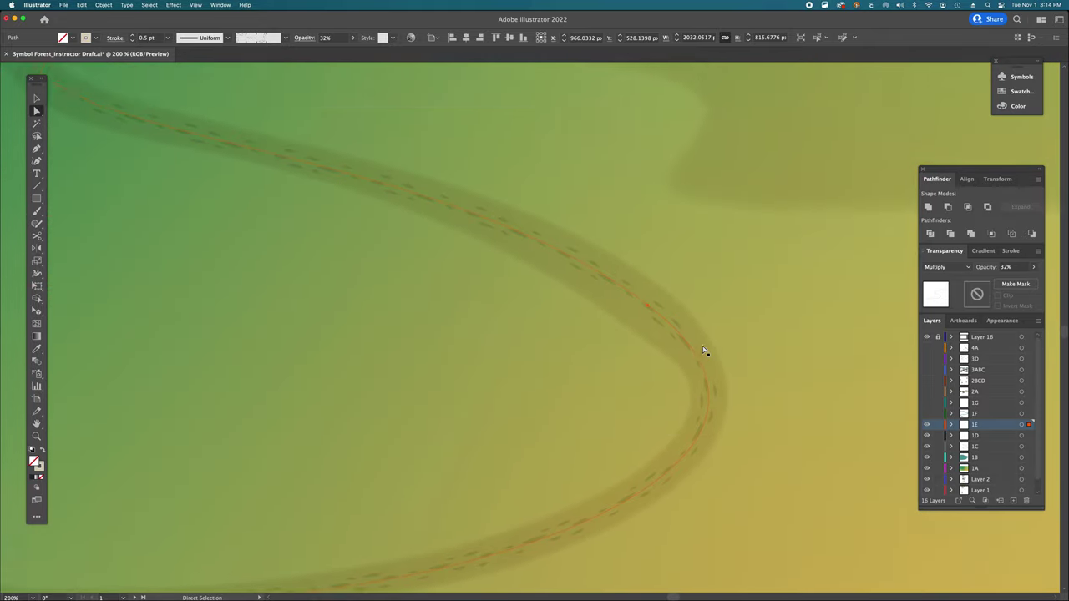
{"action": "scroll", "coordinate": [703, 351], "scroll_direction": "right", "scroll_amount": 10}
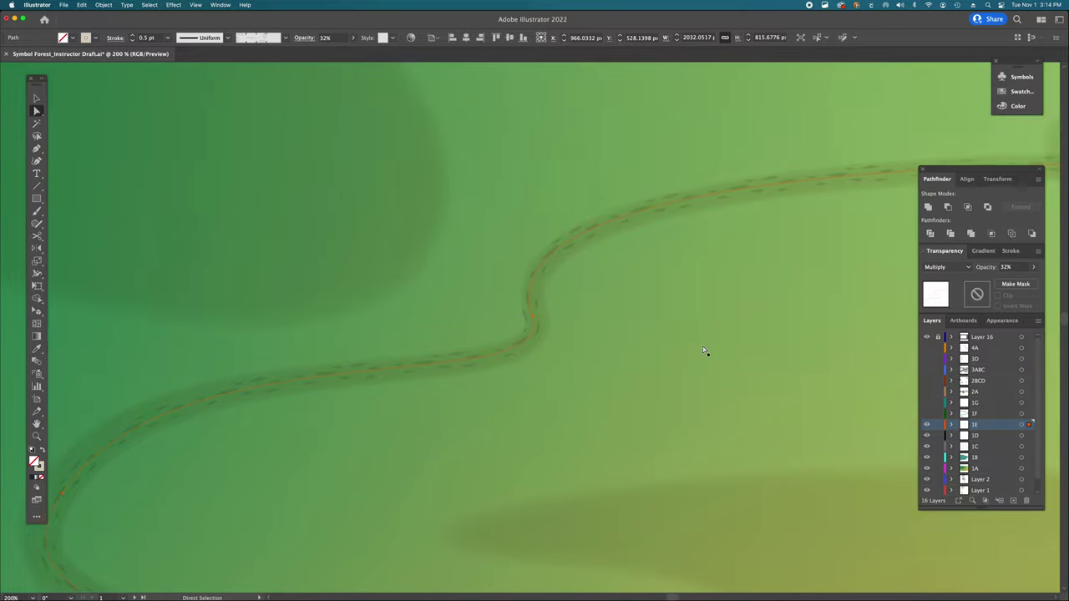
{"action": "scroll", "coordinate": [703, 351], "scroll_direction": "right", "scroll_amount": 5}
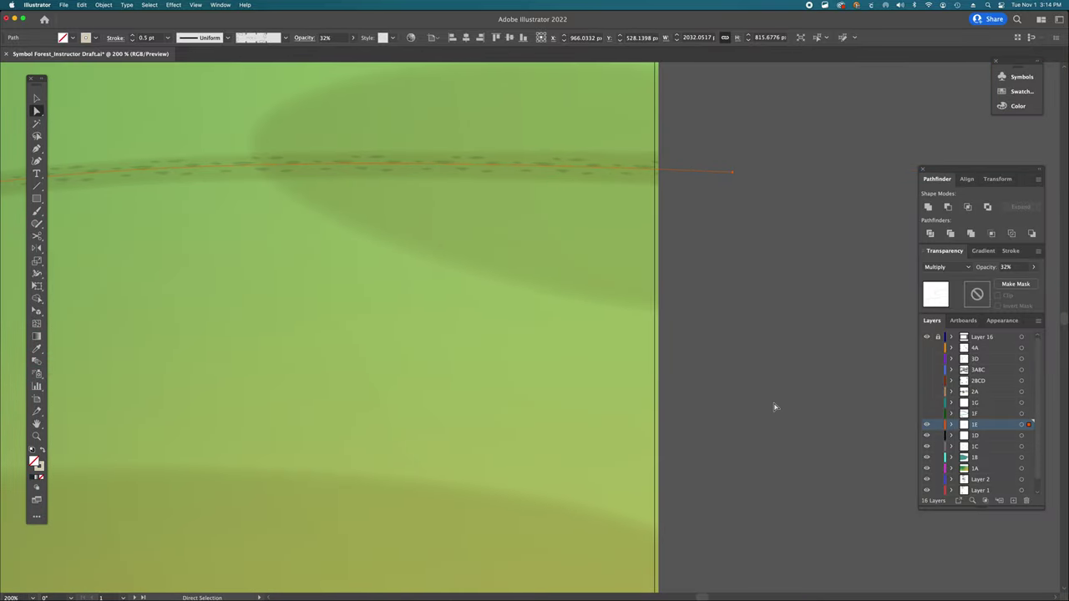
{"action": "key", "text": "super+shift+a"}
{"action": "left_click", "coordinate": [316, 323], "text": "alt+super"}
{"action": "left_click", "coordinate": [316, 322], "text": "alt+super"}
{"action": "left_click", "coordinate": [343, 394], "text": "alt+super"}
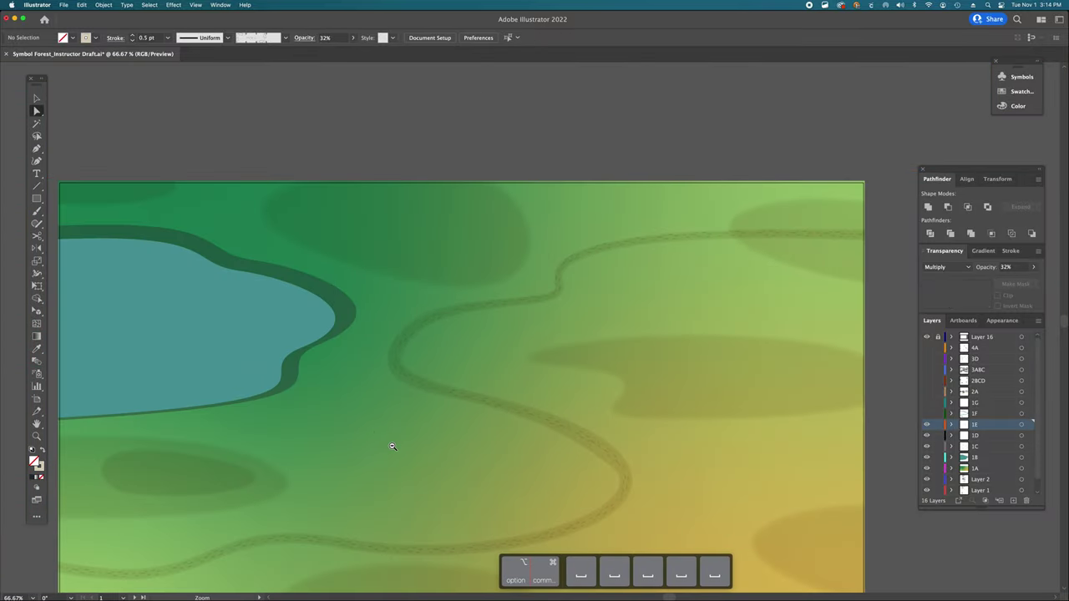
{"action": "left_click", "coordinate": [391, 445], "text": "alt+super"}
{"action": "left_click", "coordinate": [393, 445], "text": "alt+super"}
{"action": "scroll", "coordinate": [525, 393], "scroll_direction": "left", "scroll_amount": 2}
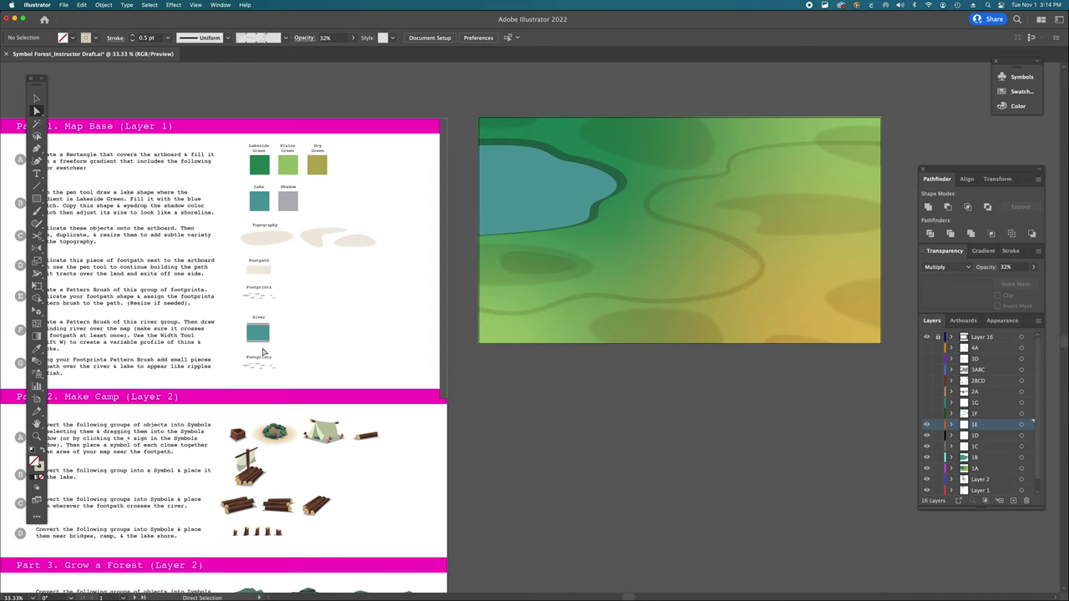
{"action": "scroll", "coordinate": [263, 352], "scroll_direction": "left", "scroll_amount": 5}
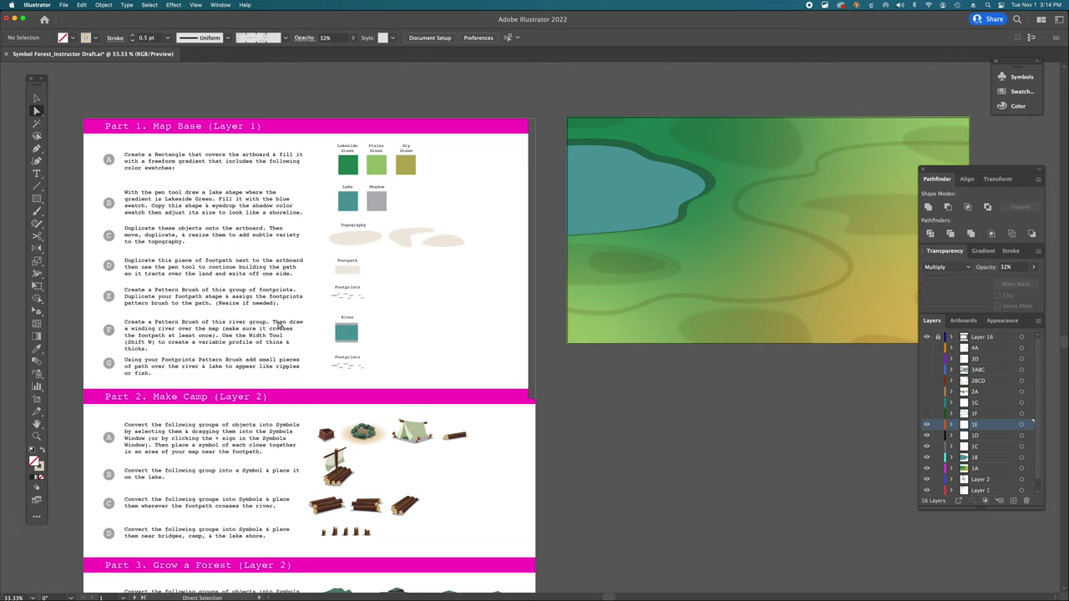
- Nudge the River sample group slightly right and undo the move
{"action": "key", "text": "v"}
{"action": "left_click", "coordinate": [349, 337]}
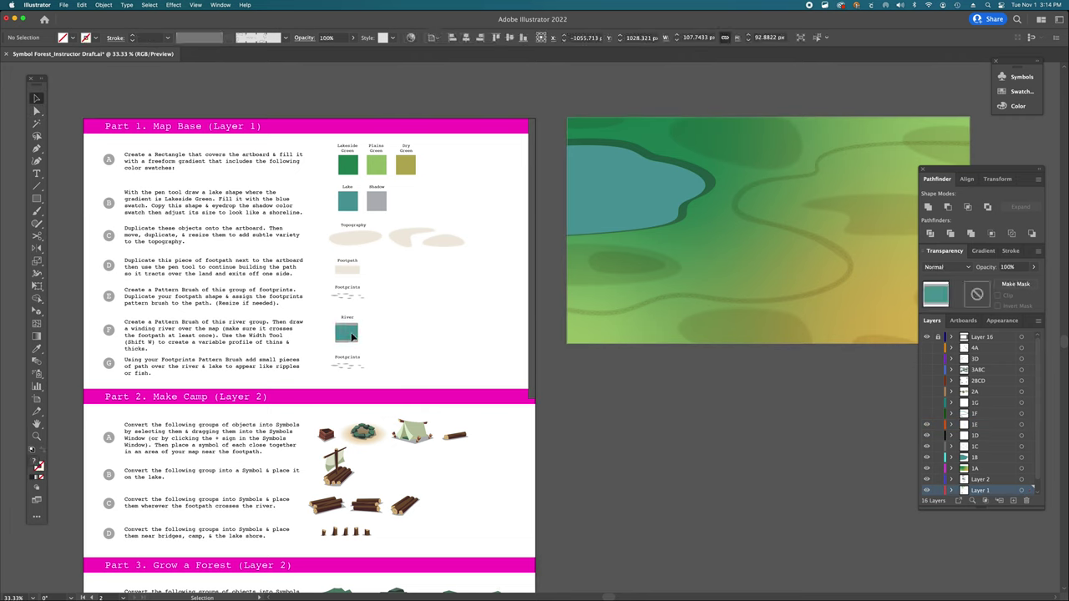
{"action": "left_click_drag", "start_coordinate": [351, 335], "coordinate": [367, 337]}
{"action": "key", "text": "super+z"}
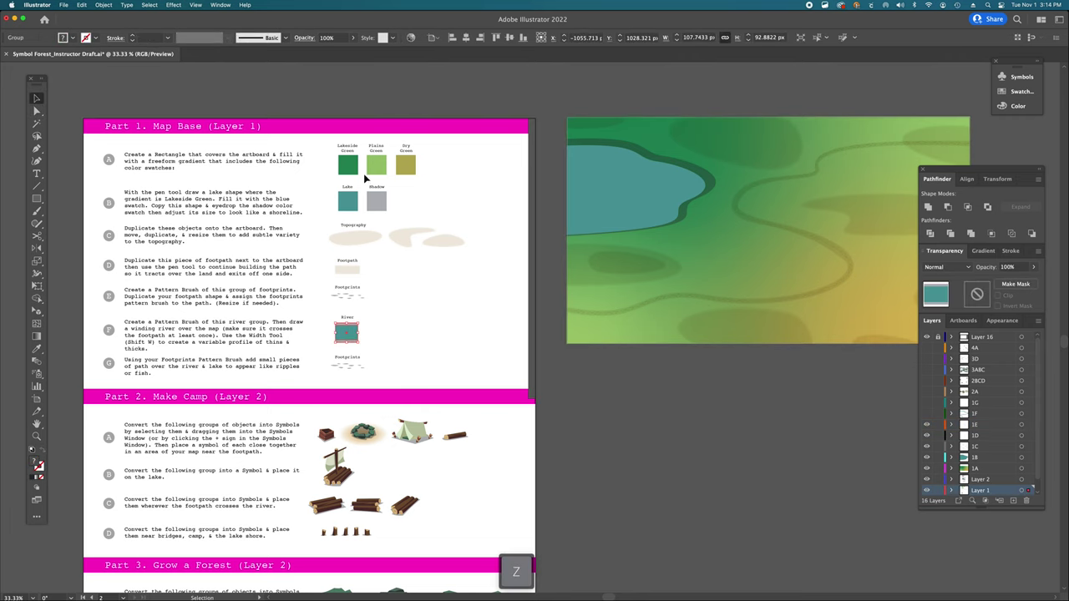
- Place a grey Shadow sample copy beside River, then show layer 1F's teal river
{"action": "key", "text": "a"}
{"action": "left_click", "coordinate": [375, 204]}
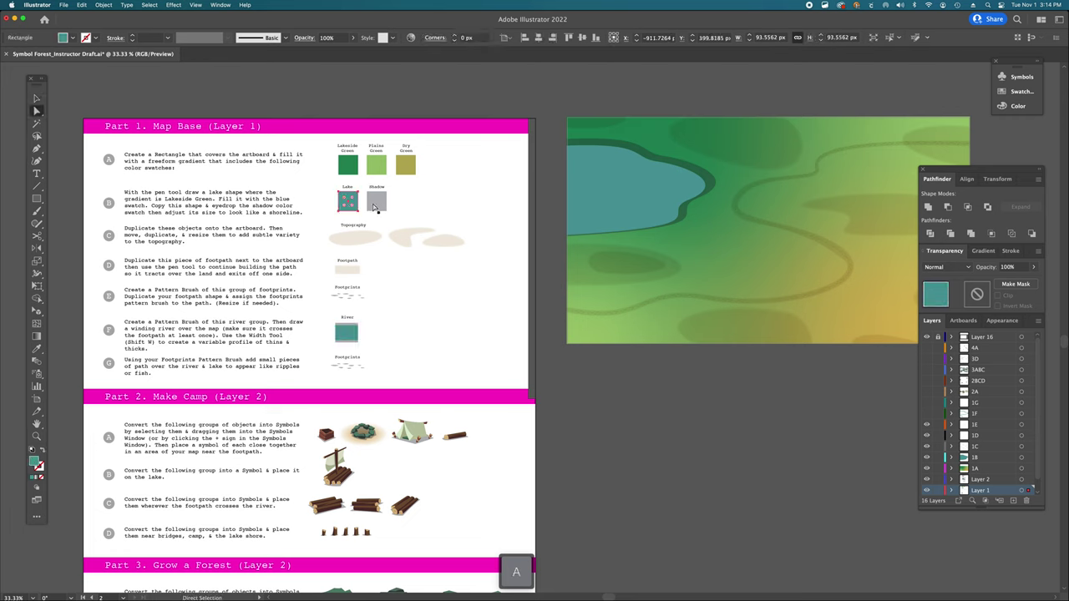
{"action": "left_click", "coordinate": [386, 206]}
{"action": "left_click_drag", "start_coordinate": [385, 197], "coordinate": [365, 339]}
{"action": "key", "text": "z"}
{"action": "left_click", "coordinate": [365, 339]}
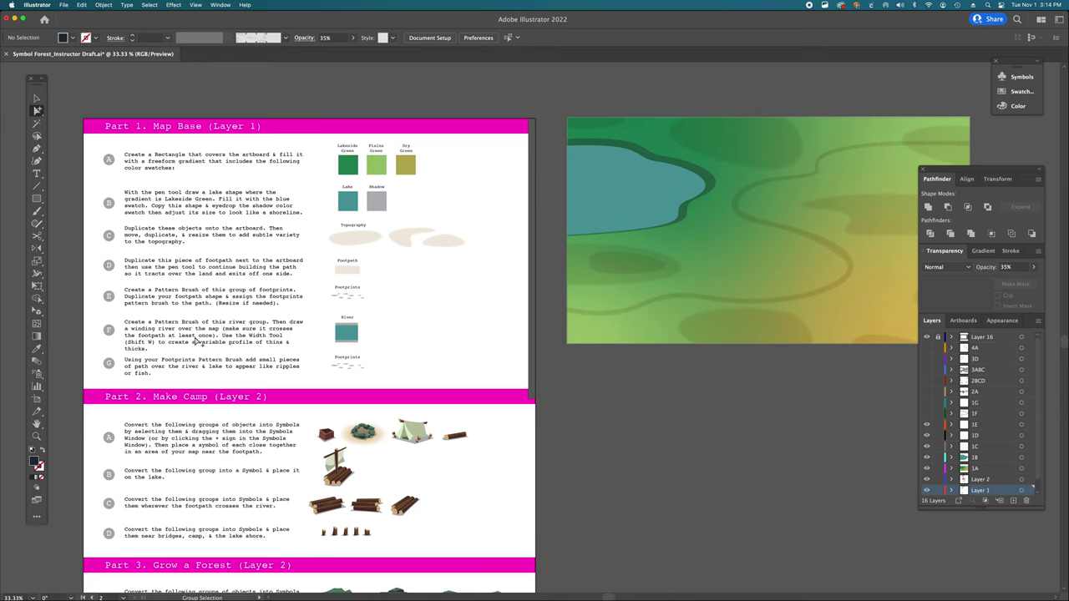
{"action": "scroll", "coordinate": [521, 335], "scroll_direction": "right", "scroll_amount": 5}
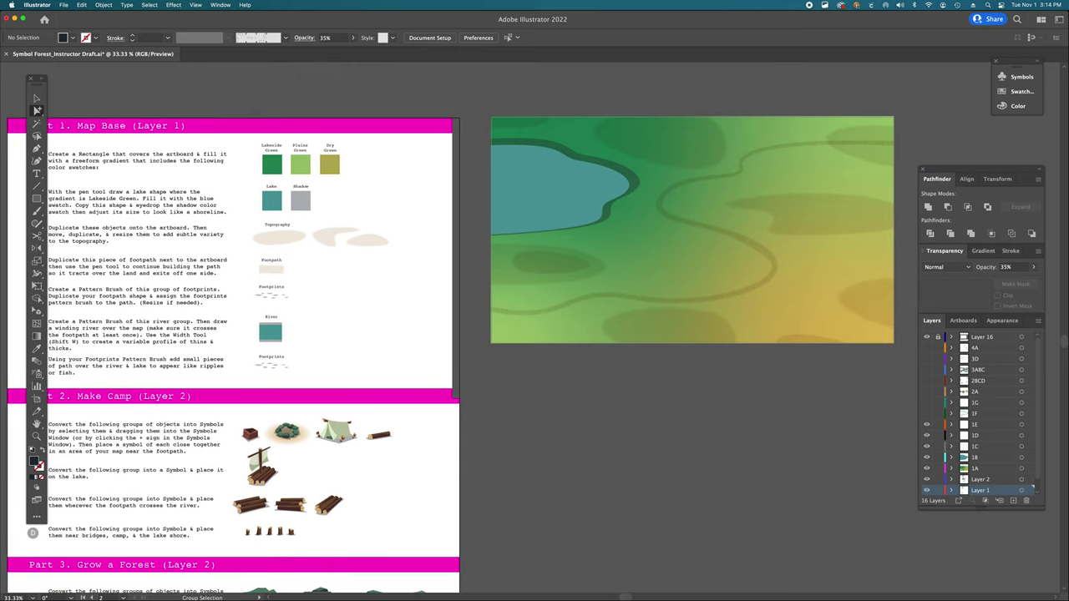
{"action": "left_click", "coordinate": [927, 413]}
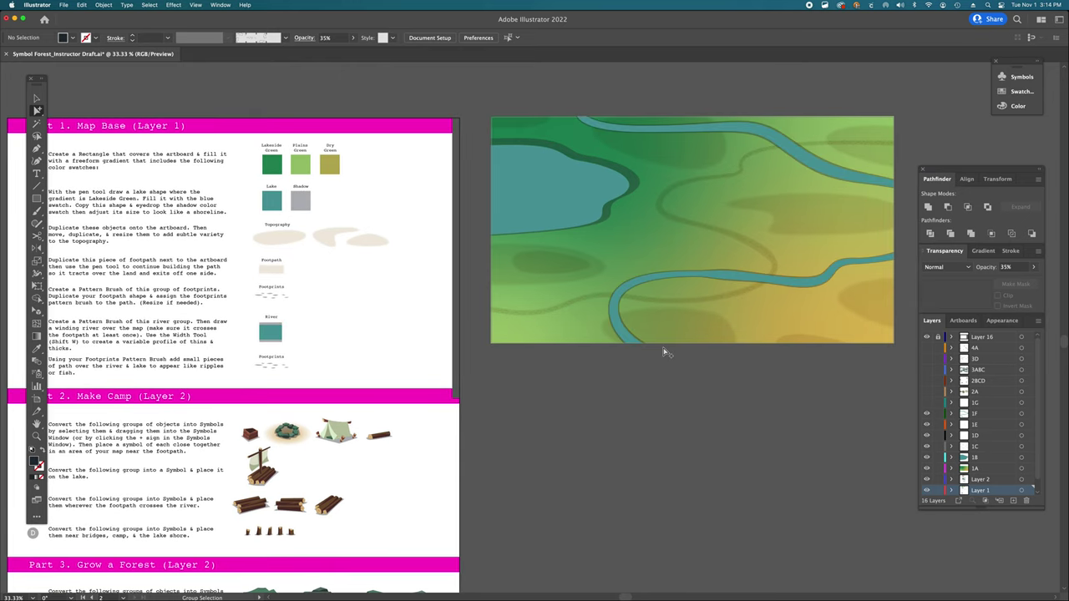
{"action": "scroll", "coordinate": [667, 351], "scroll_direction": "right", "scroll_amount": 6}
{"action": "key", "text": "a"}
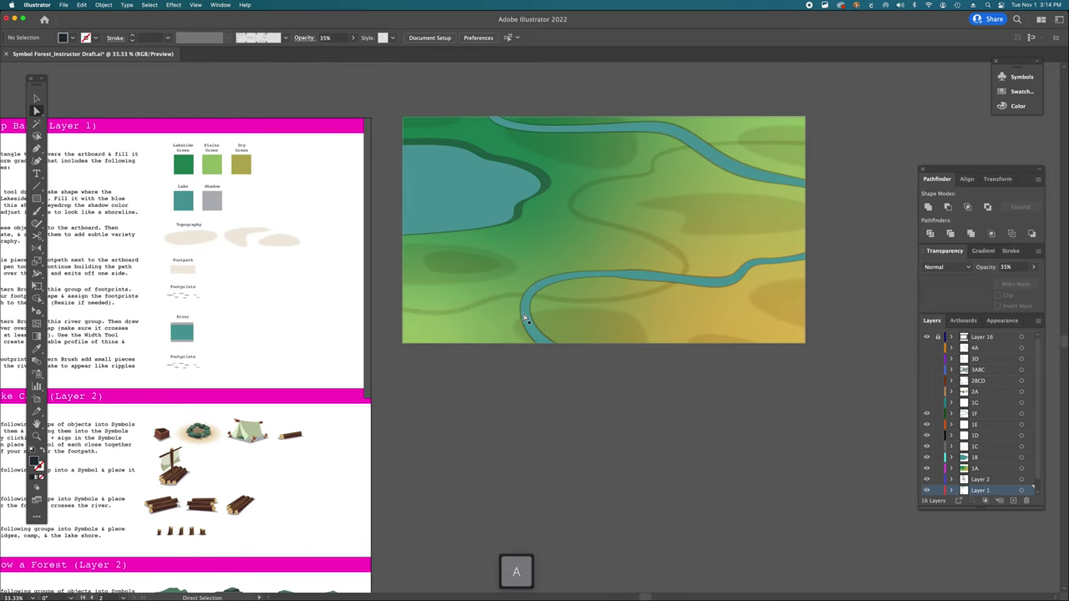
{"action": "left_click", "coordinate": [526, 315]}
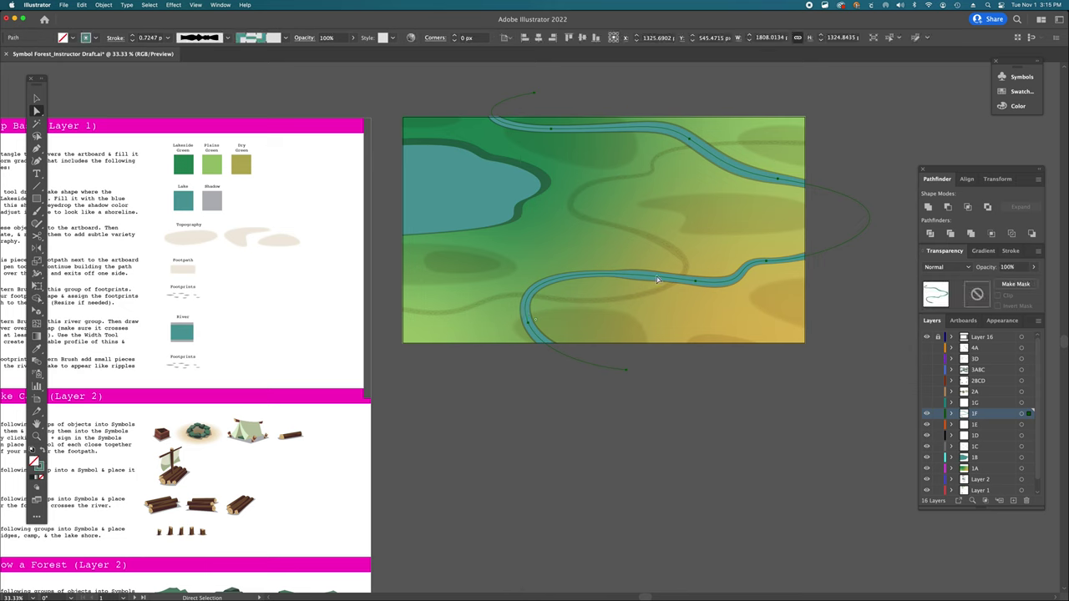
{"action": "left_click", "coordinate": [926, 337]}
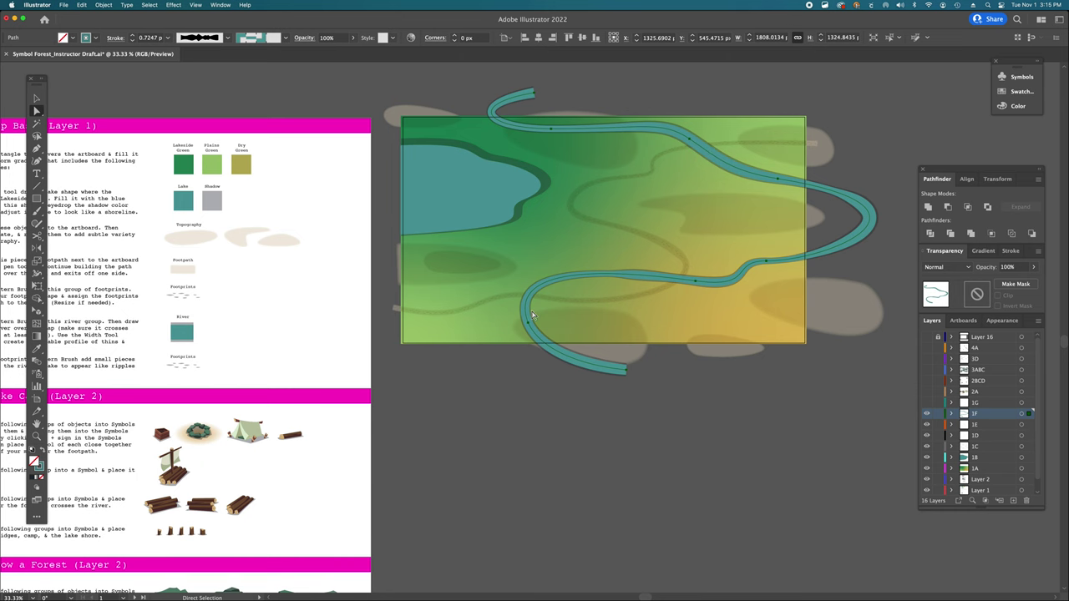
{"action": "scroll", "coordinate": [531, 314], "scroll_direction": "left", "scroll_amount": 5}
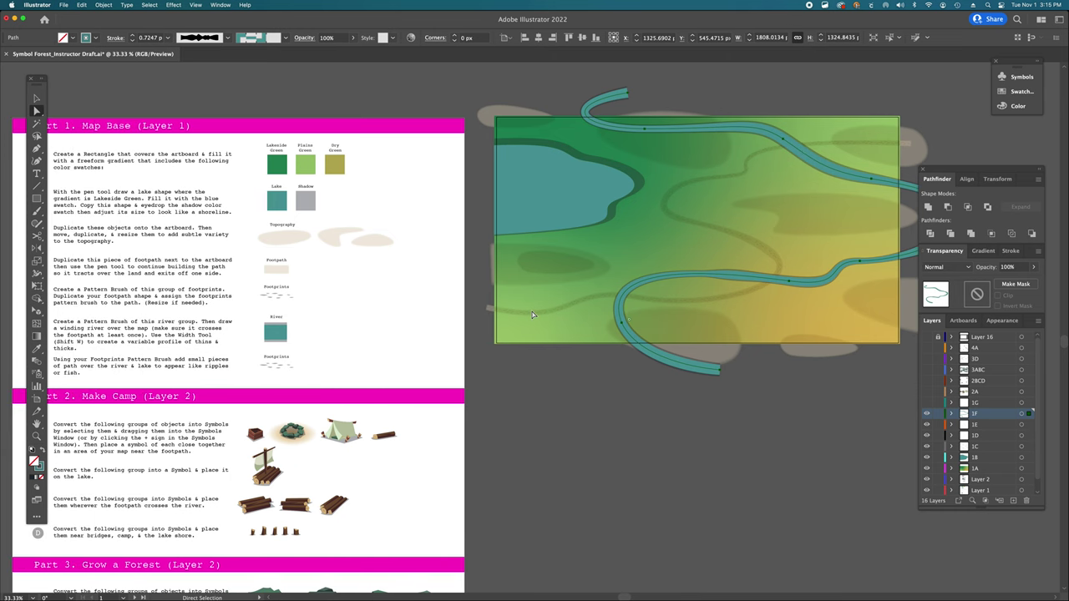
{"action": "scroll", "coordinate": [532, 314], "scroll_direction": "left", "scroll_amount": 3}
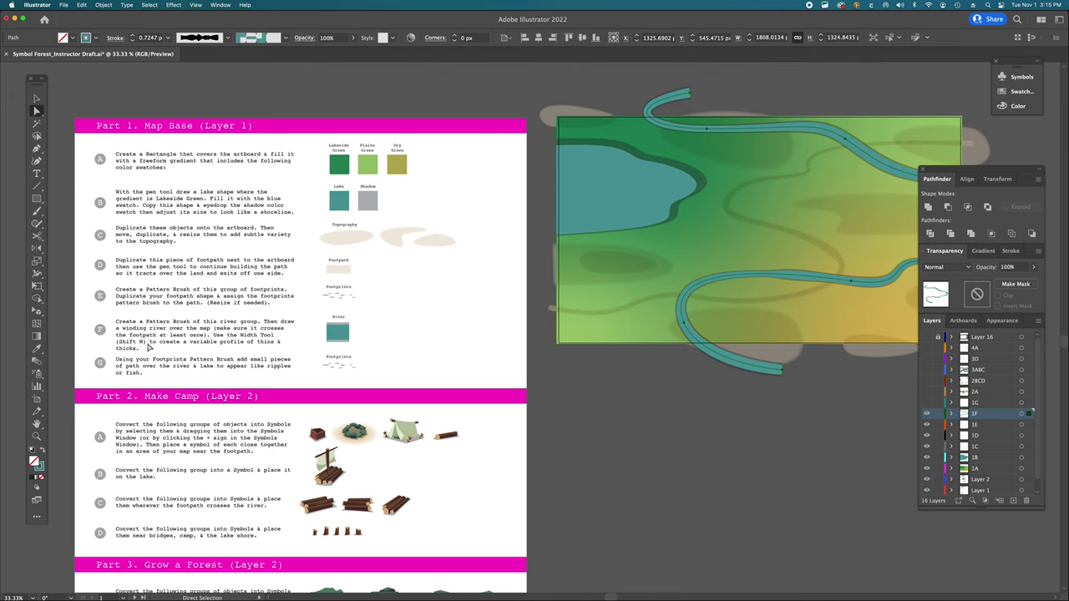
{"action": "scroll", "coordinate": [750, 346], "scroll_direction": "right", "scroll_amount": 3}
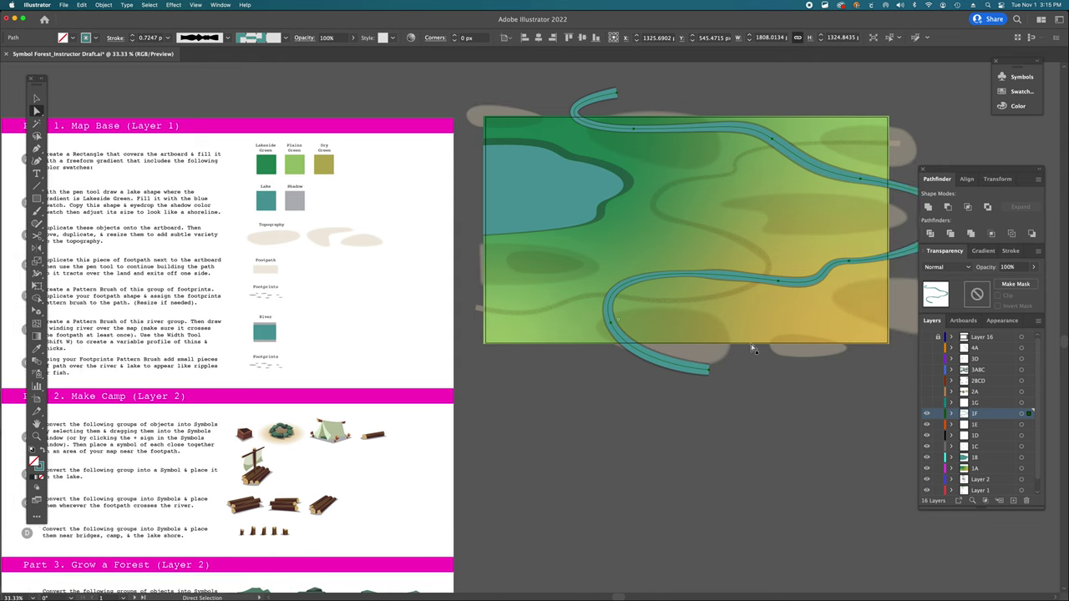
{"action": "scroll", "coordinate": [750, 346], "scroll_direction": "right", "scroll_amount": 6}
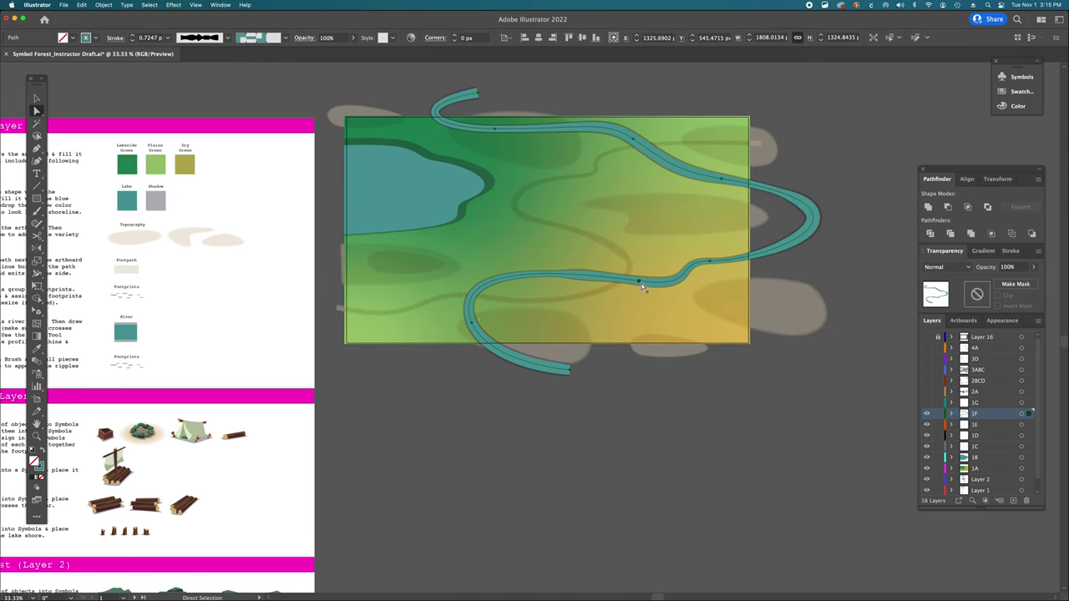
{"action": "key", "text": "v"}
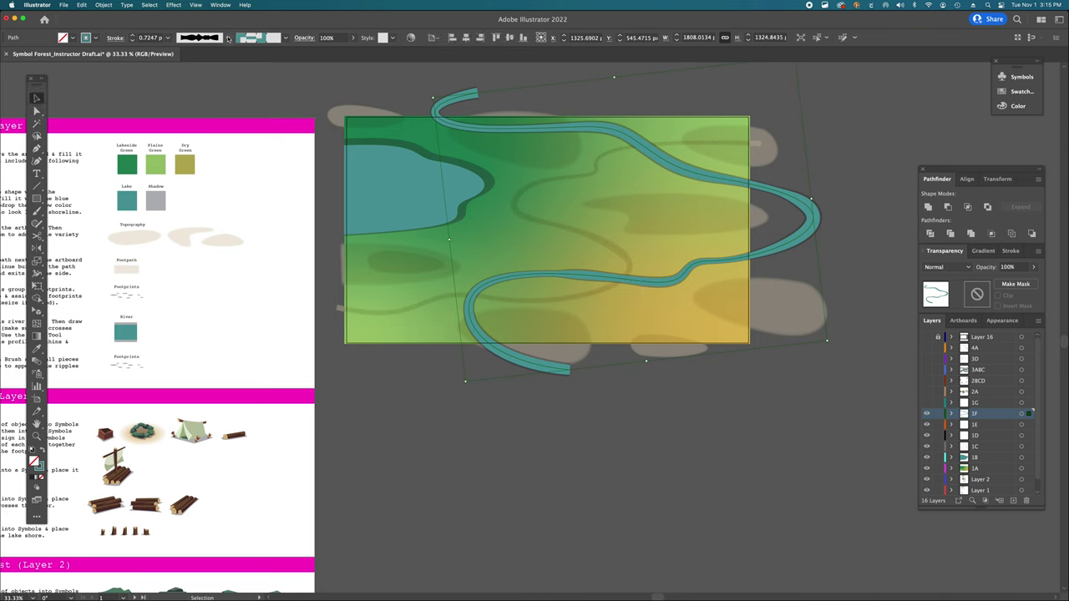
{"action": "left_click", "coordinate": [227, 39]}
{"action": "scroll", "coordinate": [196, 62], "scroll_direction": "up", "scroll_amount": 2}
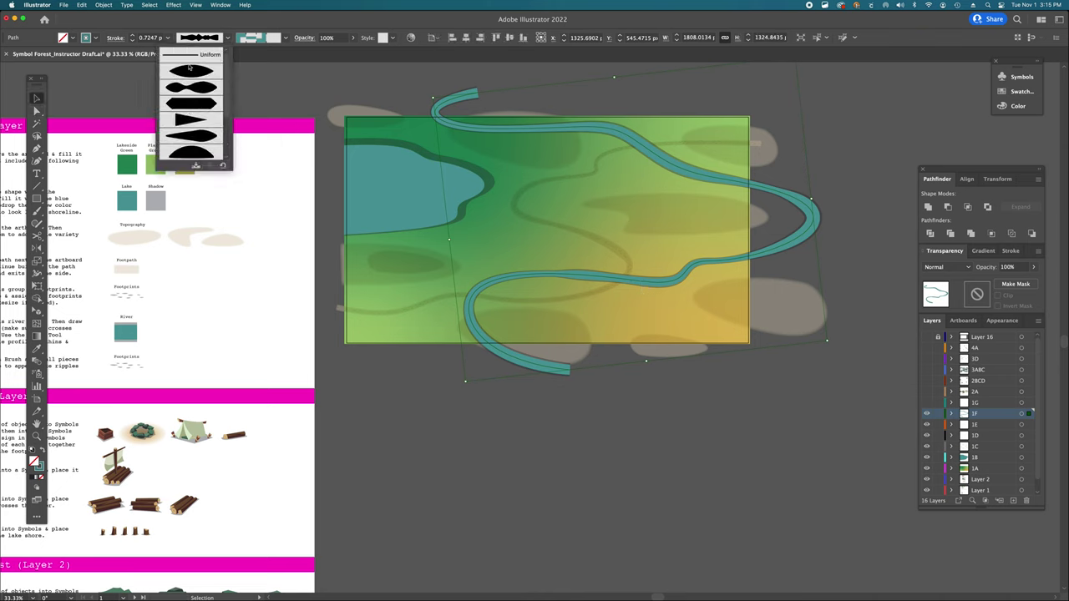
{"action": "left_click", "coordinate": [193, 56]}
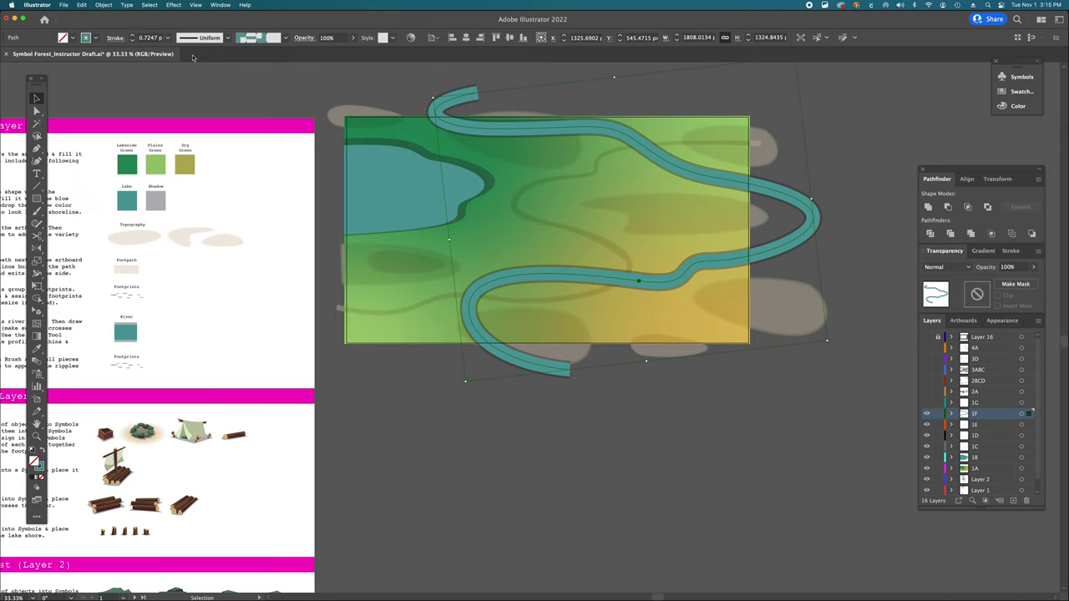
{"action": "key", "text": "super+z"}
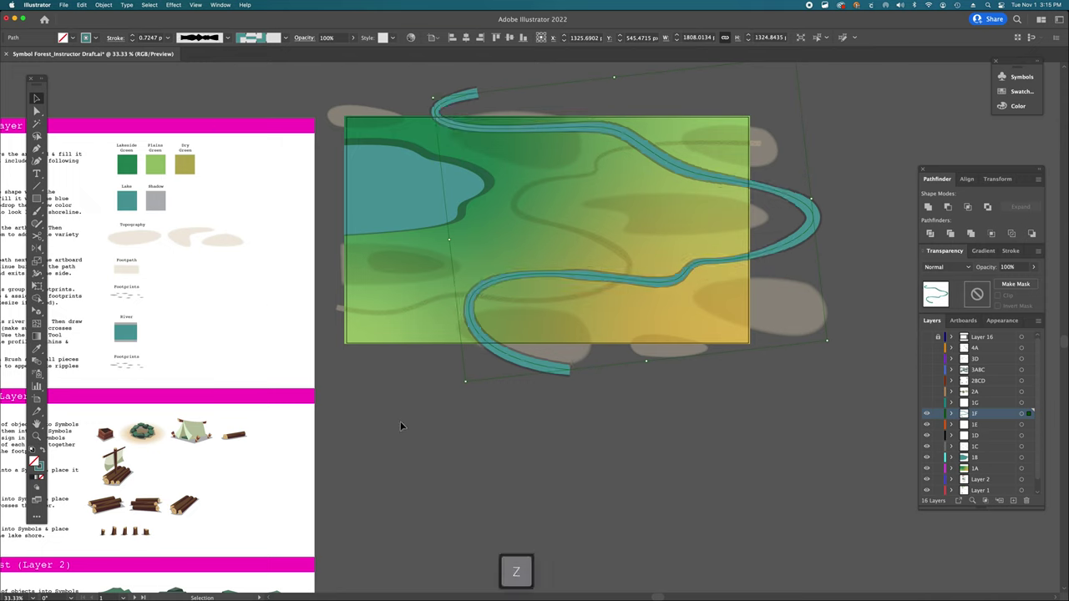
{"action": "key", "text": "shift"}
{"action": "key", "text": "shift+w"}
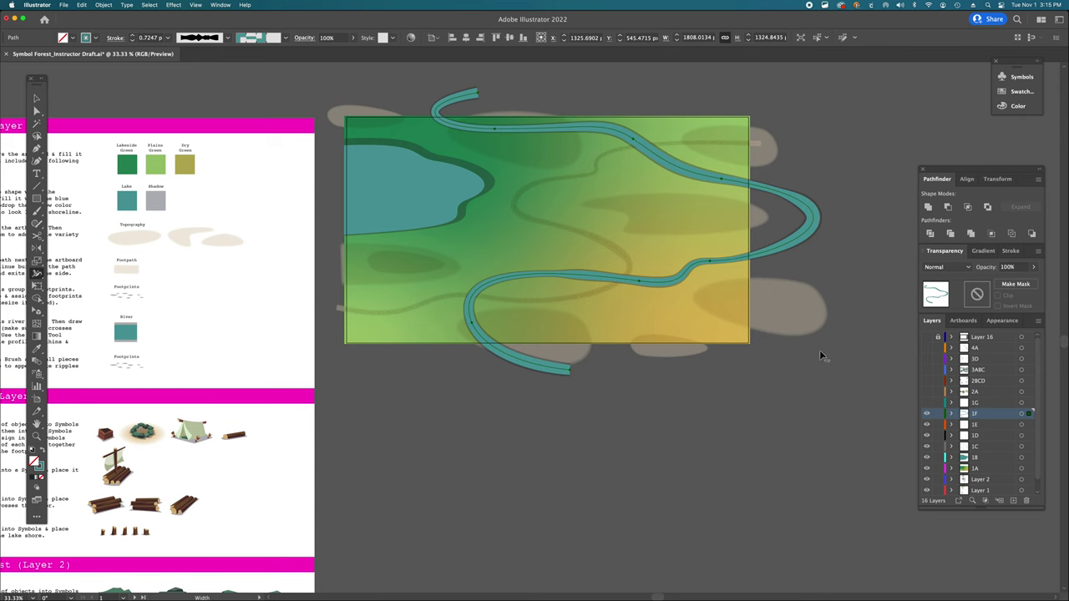
{"action": "key", "text": "a"}
{"action": "left_click", "coordinate": [819, 402]}
{"action": "scroll", "coordinate": [672, 306], "scroll_direction": "left", "scroll_amount": 3}
{"action": "scroll", "coordinate": [660, 307], "scroll_direction": "left", "scroll_amount": 10}
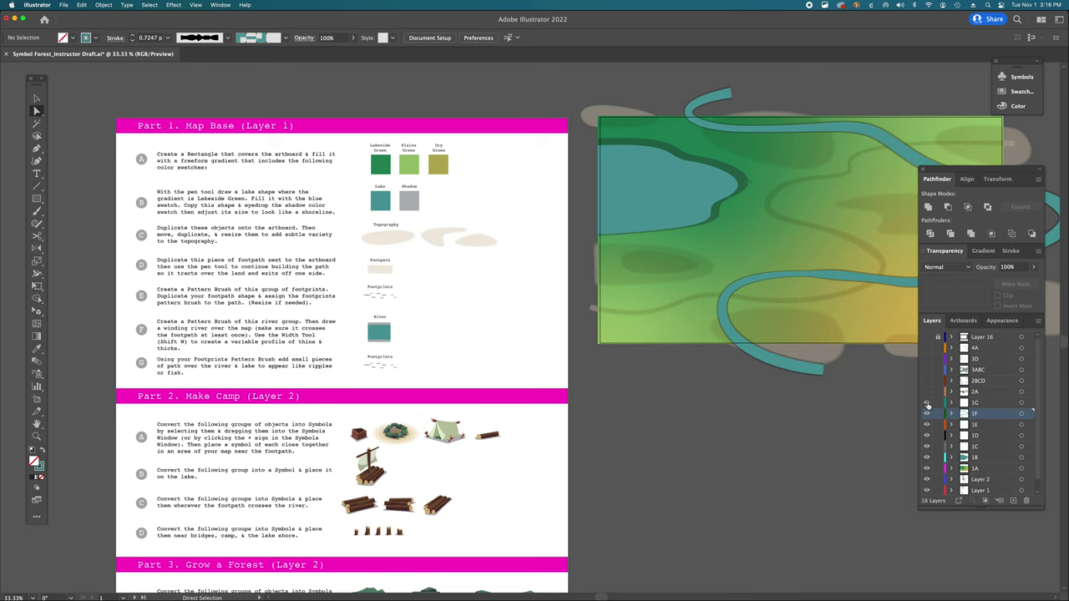
{"action": "key", "text": "space"}
{"action": "key", "text": "space"}
{"action": "scroll", "coordinate": [470, 262], "scroll_direction": "up", "scroll_amount": 3}
{"action": "key", "text": "space"}
{"action": "key", "text": "space"}
{"action": "key", "text": "a"}
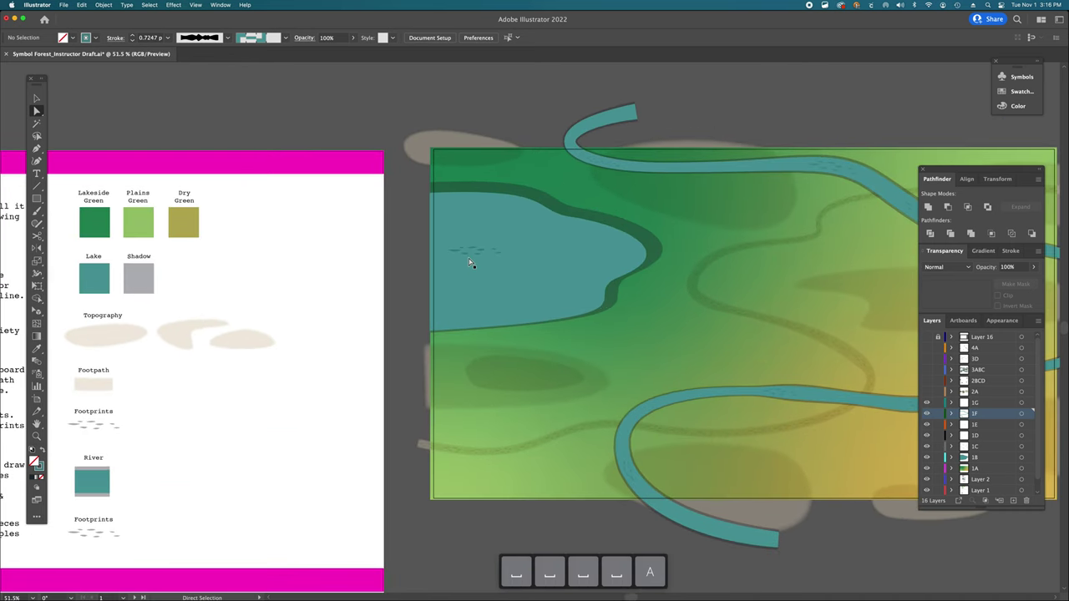
{"action": "left_click", "coordinate": [471, 253]}
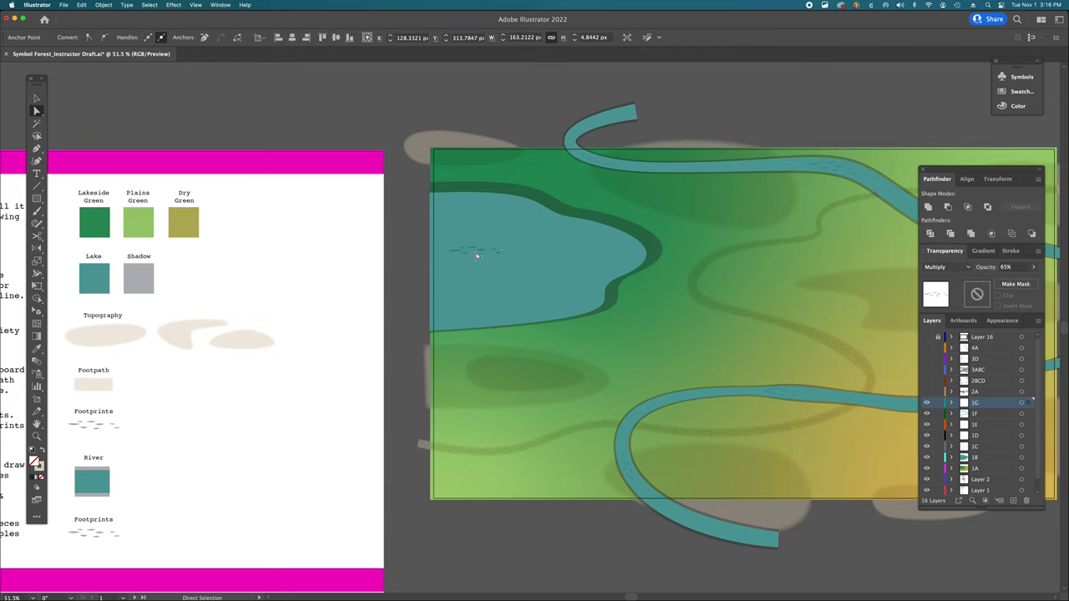
{"action": "left_click", "coordinate": [499, 250]}
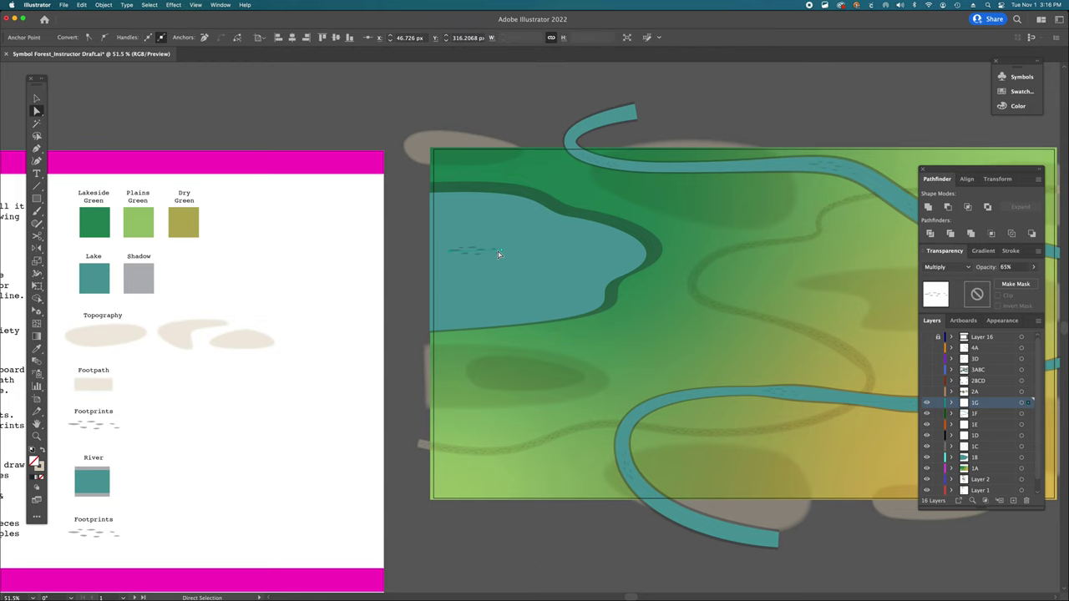
{"action": "left_click", "coordinate": [448, 252]}
{"action": "scroll", "coordinate": [568, 291], "scroll_direction": "down", "scroll_amount": 4}
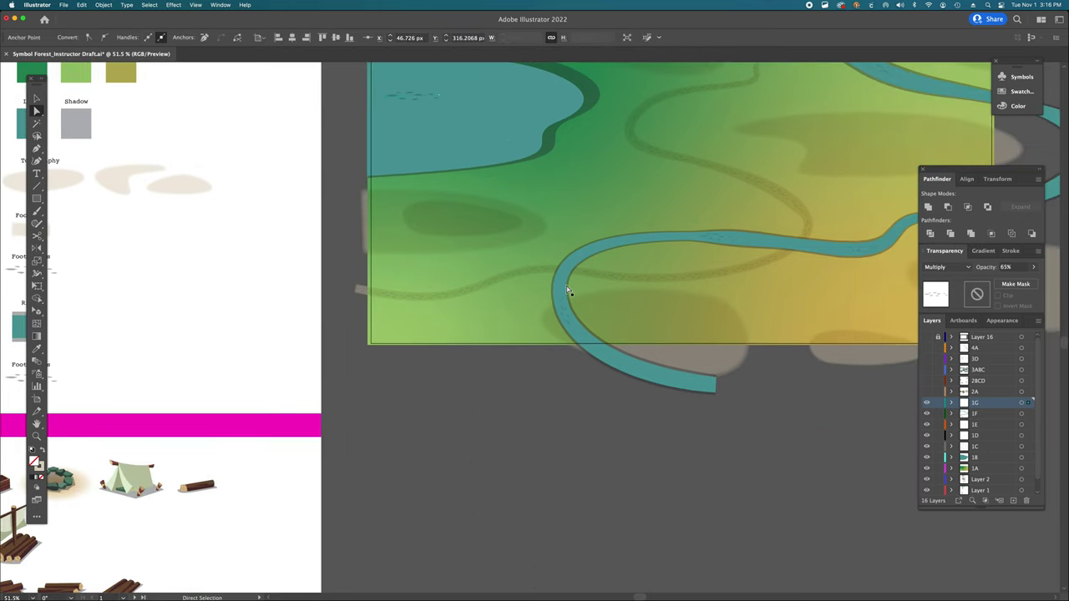
{"action": "scroll", "coordinate": [551, 294], "scroll_direction": "right", "scroll_amount": 2}
{"action": "scroll", "coordinate": [526, 317], "scroll_direction": "up", "scroll_amount": 5}
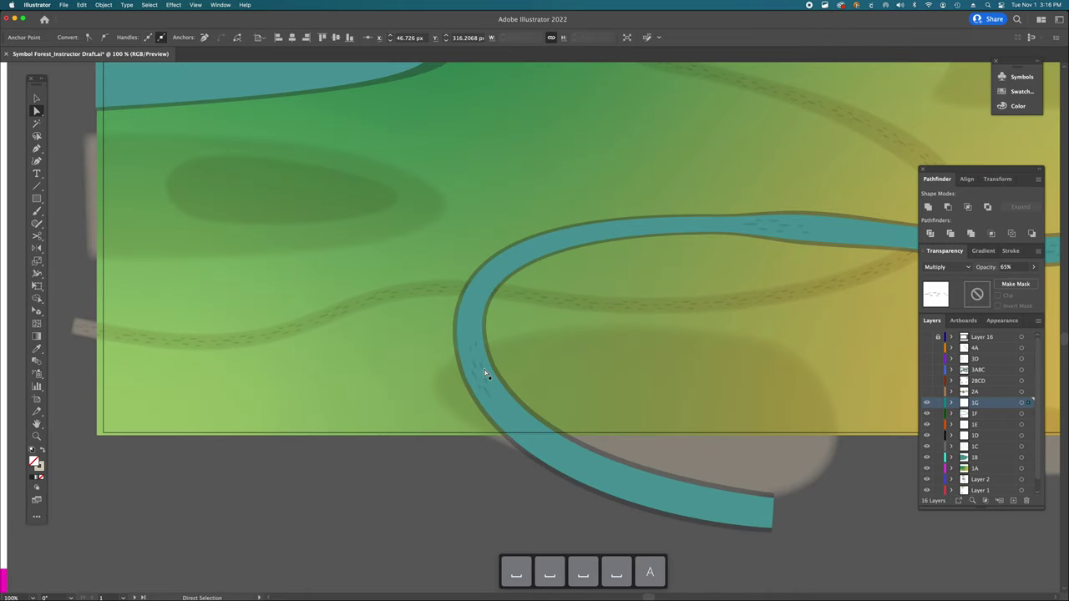
{"action": "left_click", "coordinate": [483, 372]}
{"action": "left_click", "coordinate": [778, 232]}
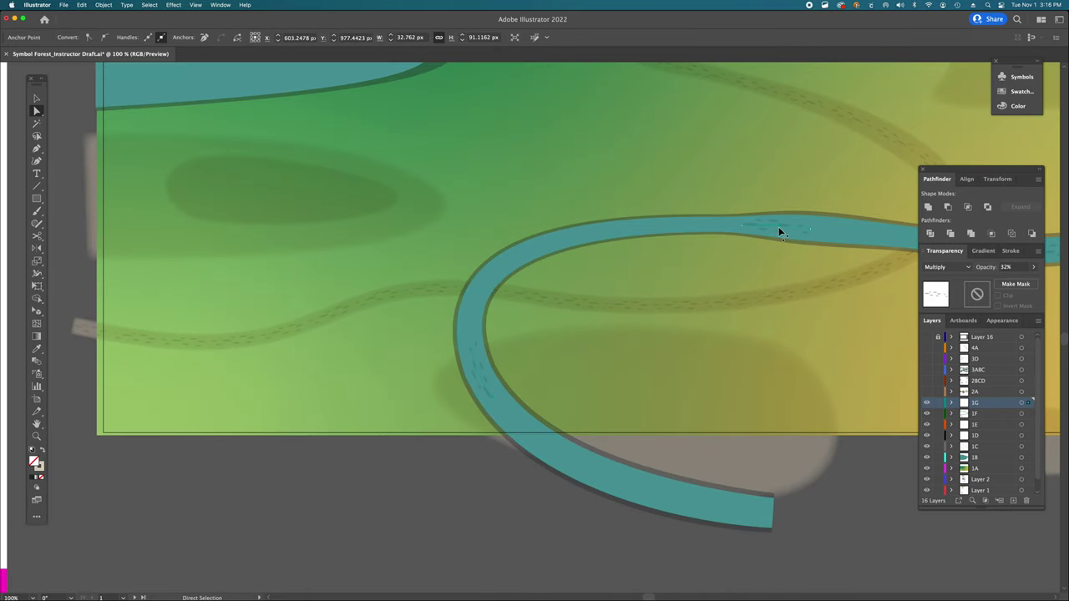
{"action": "scroll", "coordinate": [778, 232], "scroll_direction": "right", "scroll_amount": 10}
{"action": "left_click", "coordinate": [697, 231]}
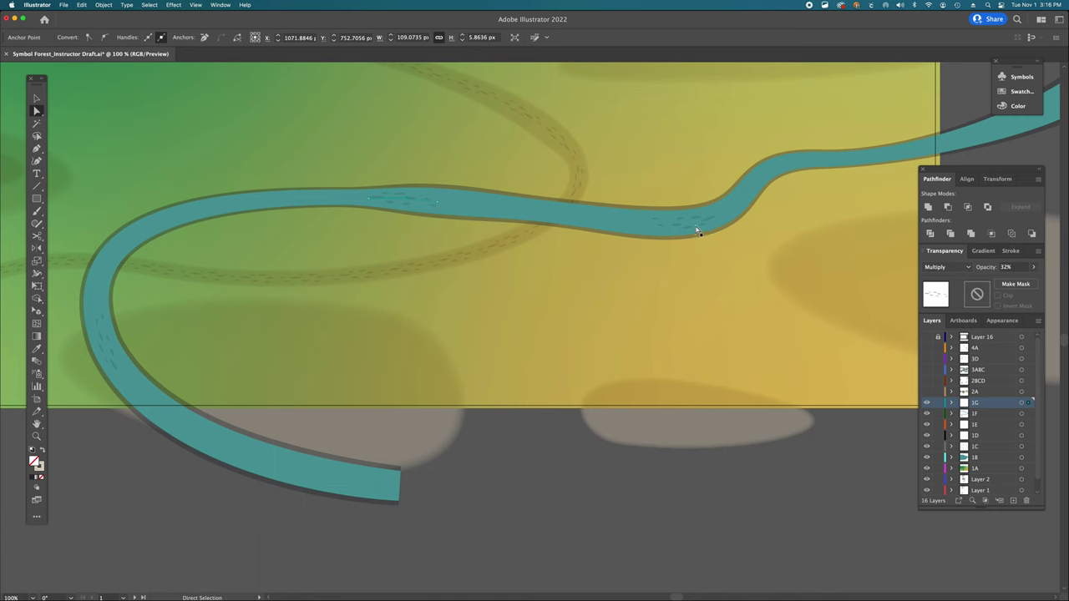
{"action": "left_click", "coordinate": [706, 220]}
{"action": "scroll", "coordinate": [707, 222], "scroll_direction": "right", "scroll_amount": 10}
{"action": "scroll", "coordinate": [707, 222], "scroll_direction": "up", "scroll_amount": 6}
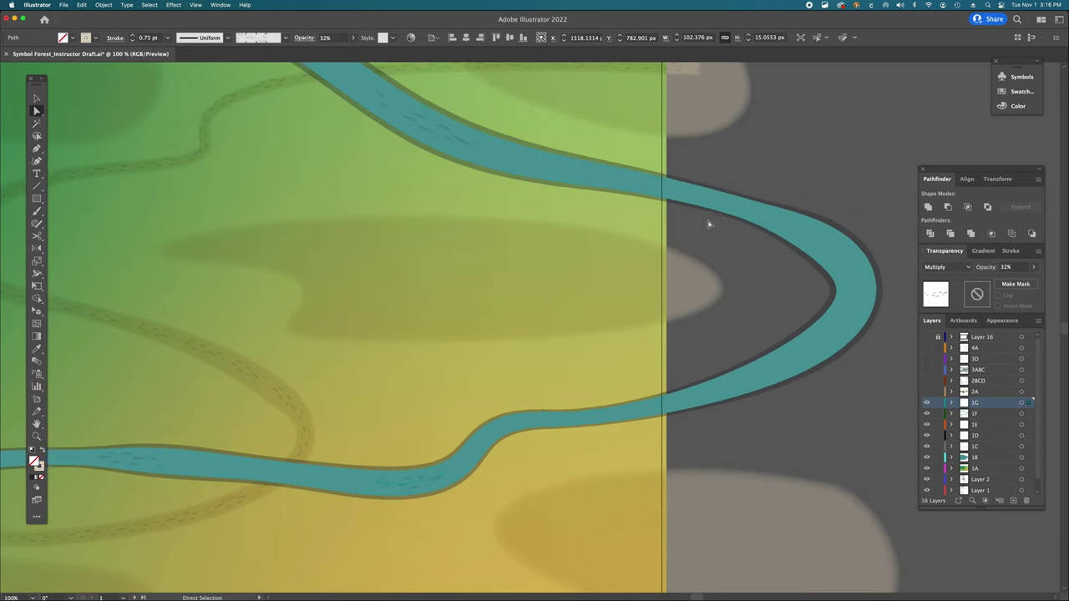
{"action": "scroll", "coordinate": [708, 224], "scroll_direction": "left", "scroll_amount": 5}
{"action": "scroll", "coordinate": [708, 224], "scroll_direction": "up", "scroll_amount": 4}
{"action": "left_click", "coordinate": [352, 160]}
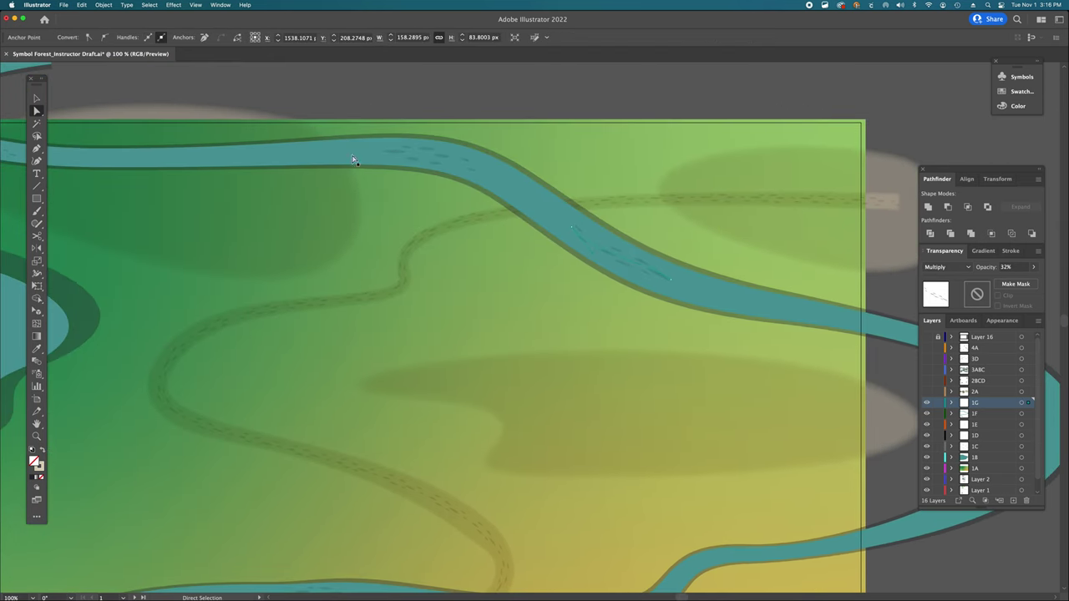
{"action": "left_click", "coordinate": [401, 162]}
{"action": "scroll", "coordinate": [401, 163], "scroll_direction": "left", "scroll_amount": 8}
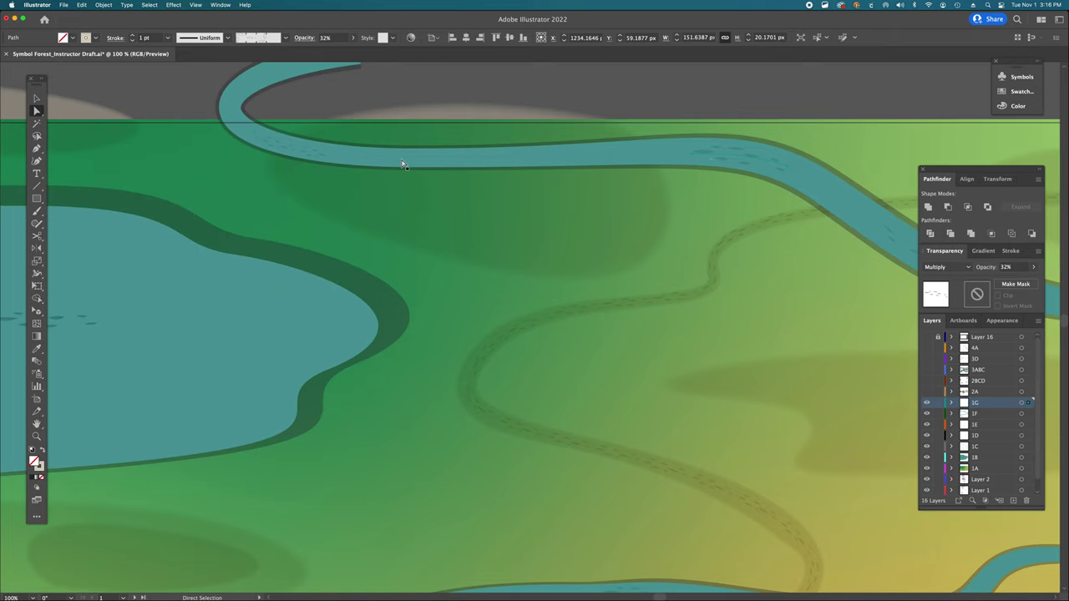
{"action": "scroll", "coordinate": [402, 164], "scroll_direction": "left", "scroll_amount": 2}
{"action": "left_click", "coordinate": [368, 156]}
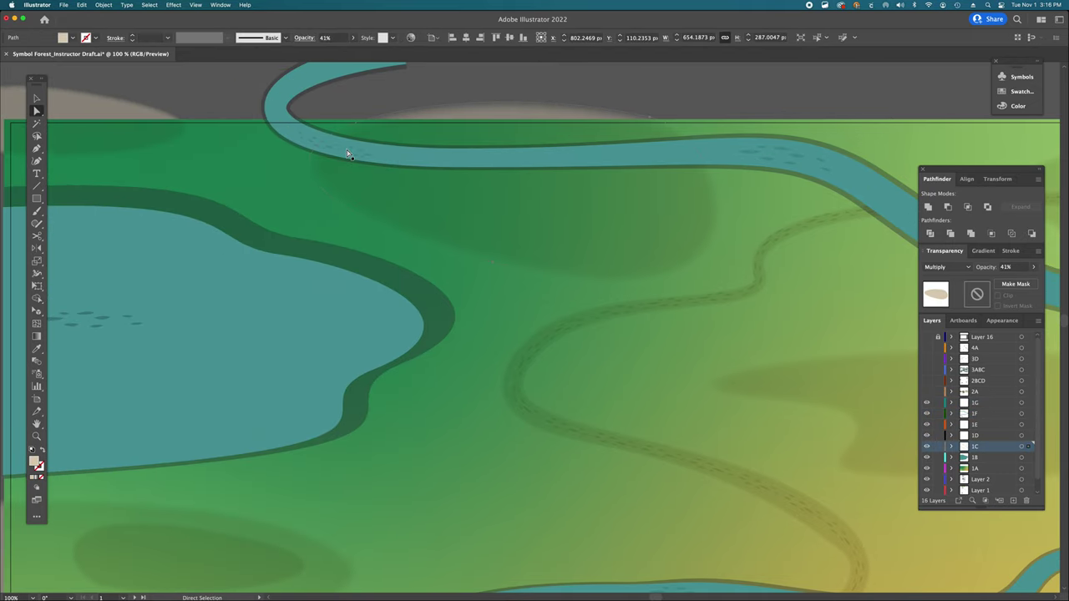
{"action": "key", "text": "a"}
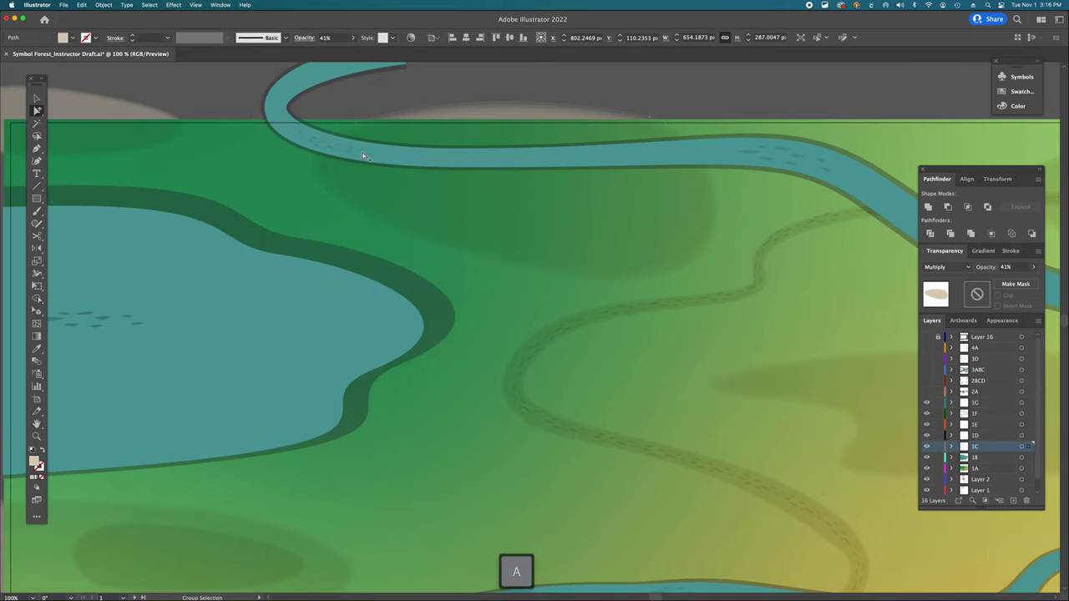
{"action": "left_click", "coordinate": [361, 154]}
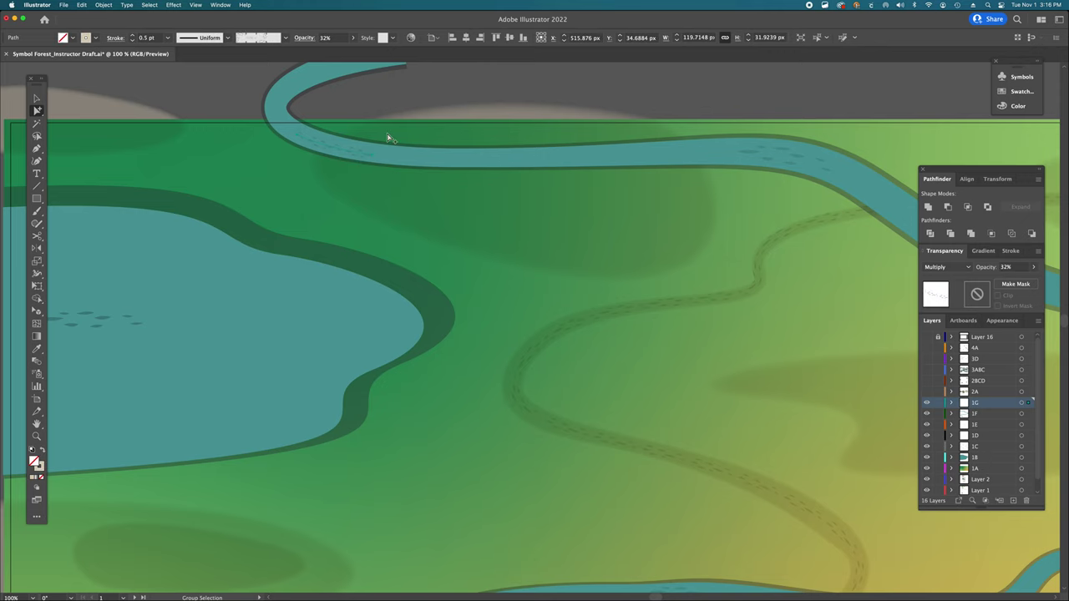
{"action": "scroll", "coordinate": [389, 136], "scroll_direction": "left", "scroll_amount": 5}
{"action": "scroll", "coordinate": [390, 136], "scroll_direction": "down", "scroll_amount": 1}
{"action": "key", "text": "a"}
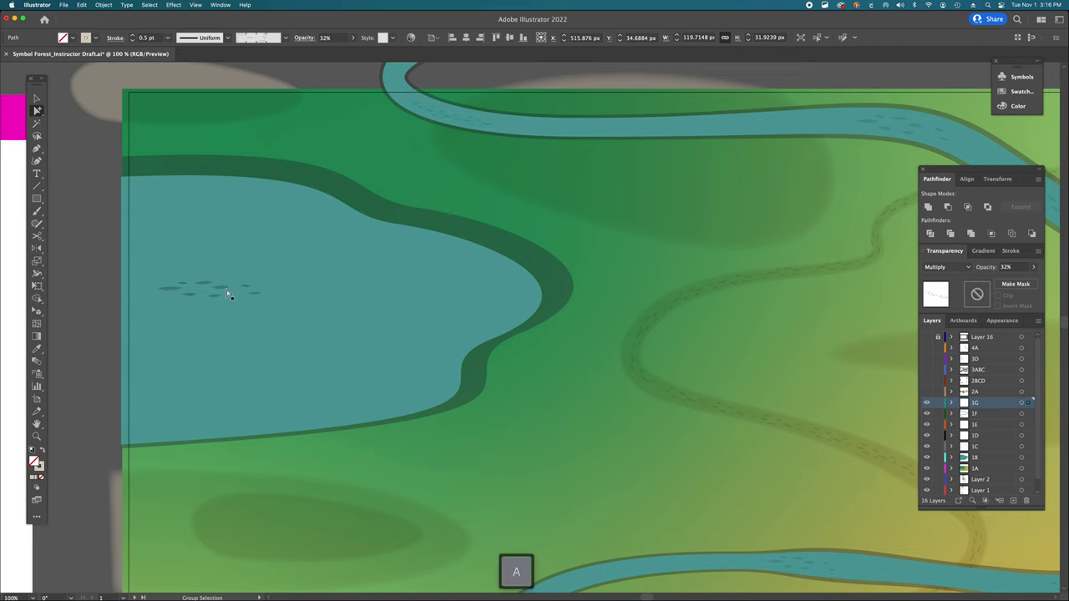
{"action": "left_click", "coordinate": [223, 291]}
{"action": "key", "text": "a"}
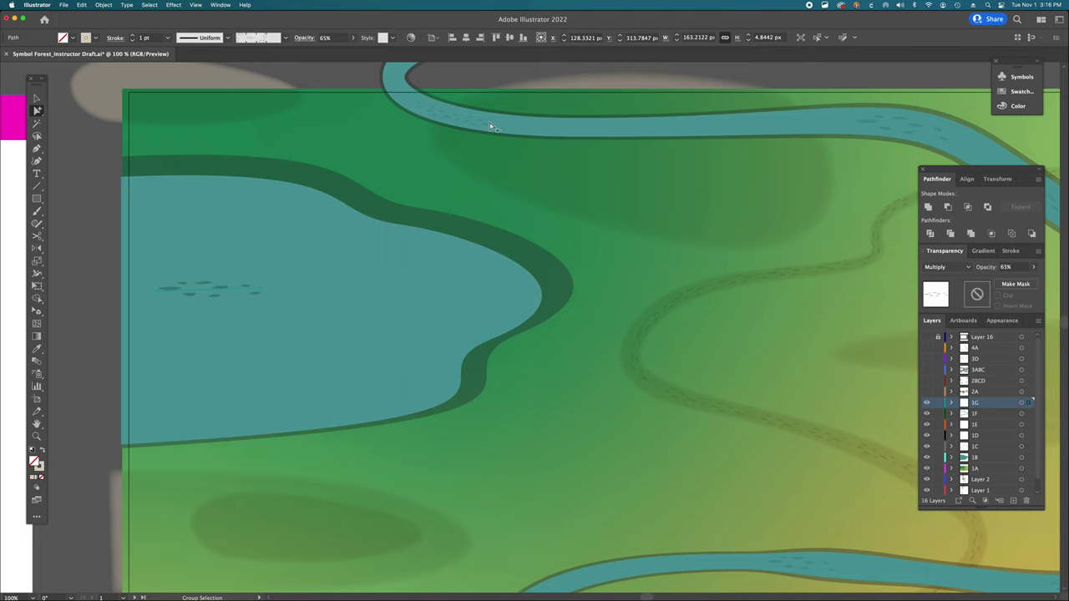
{"action": "left_click", "coordinate": [122, 314]}
{"action": "scroll", "coordinate": [536, 329], "scroll_direction": "down", "scroll_amount": 2}
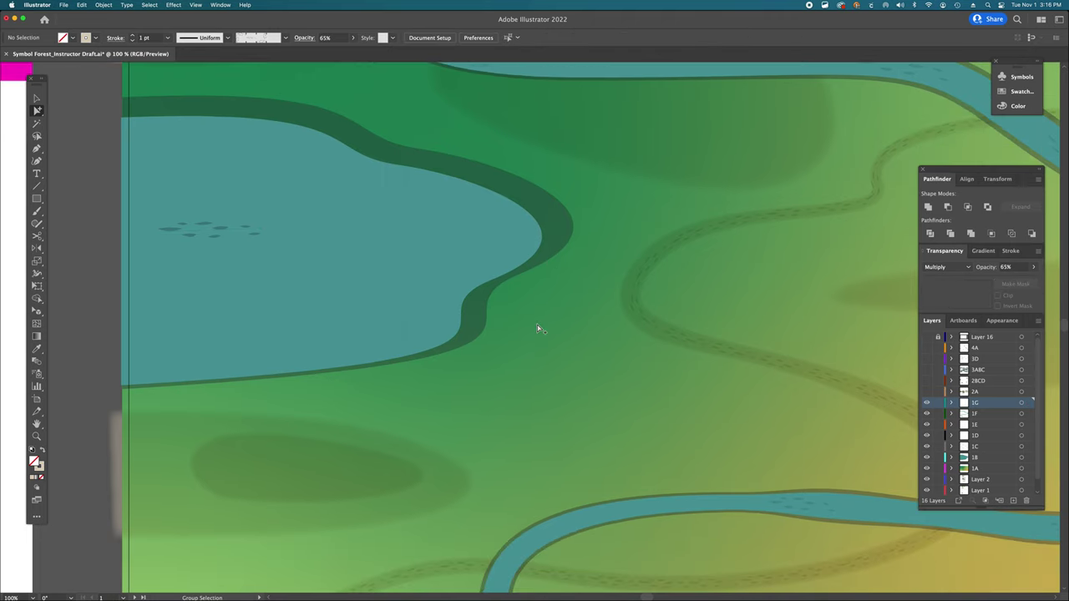
{"action": "key", "text": "super+space"}
{"action": "key", "text": "super+minus"}
{"action": "key", "text": "super+minus"}
{"action": "key", "text": "super+minus"}
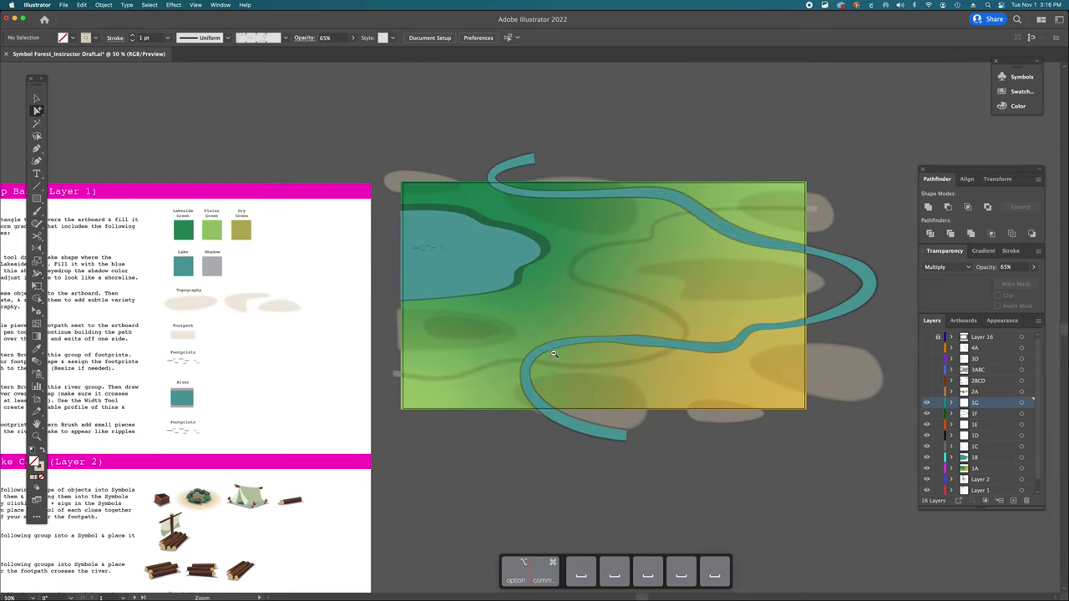
- Scroll up to Part 2 of the instruction sheet and zoom into the Make Camp section
{"action": "scroll", "coordinate": [417, 275], "scroll_direction": "left", "scroll_amount": 5}
{"action": "scroll", "coordinate": [414, 275], "scroll_direction": "down", "scroll_amount": 3}
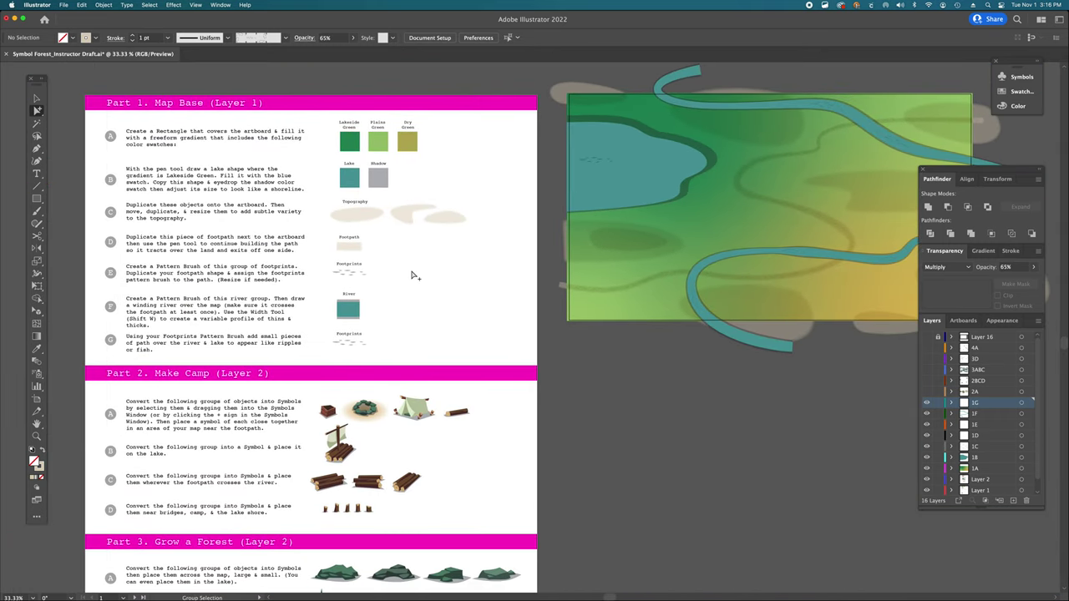
{"action": "scroll", "coordinate": [413, 276], "scroll_direction": "left", "scroll_amount": 1}
{"action": "scroll", "coordinate": [414, 275], "scroll_direction": "down", "scroll_amount": 1}
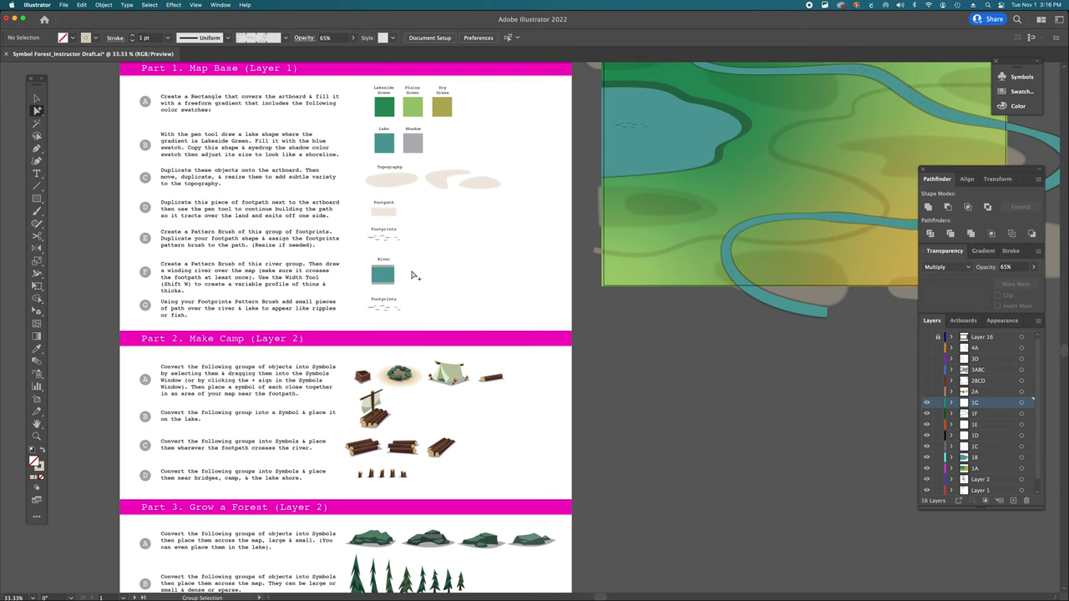
{"action": "scroll", "coordinate": [415, 275], "scroll_direction": "up", "scroll_amount": 1}
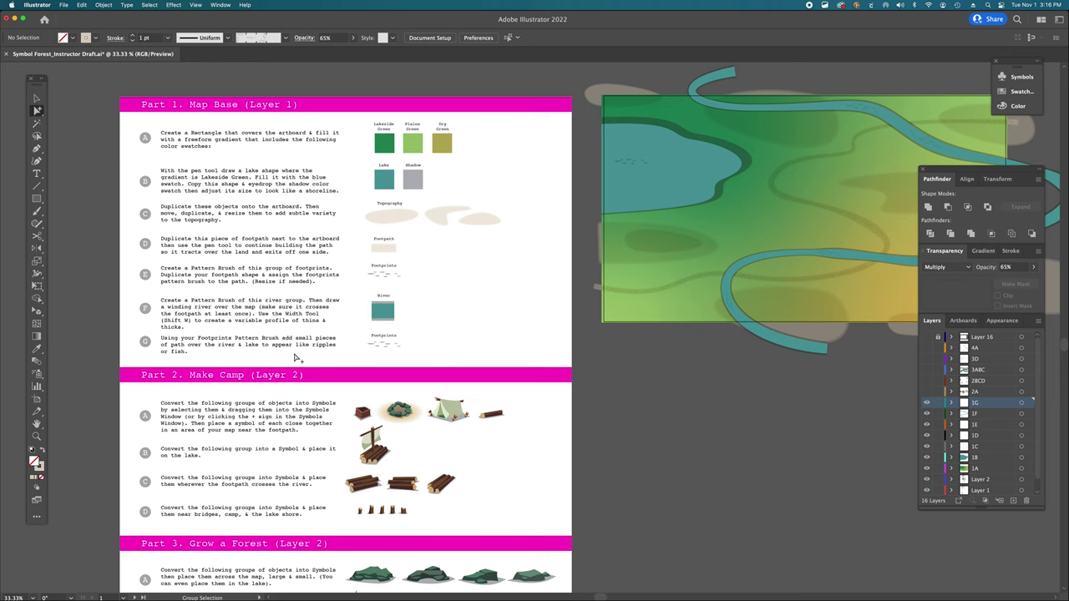
{"action": "scroll", "coordinate": [392, 301], "scroll_direction": "down", "scroll_amount": 1}
{"action": "scroll", "coordinate": [496, 242], "scroll_direction": "right", "scroll_amount": 3}
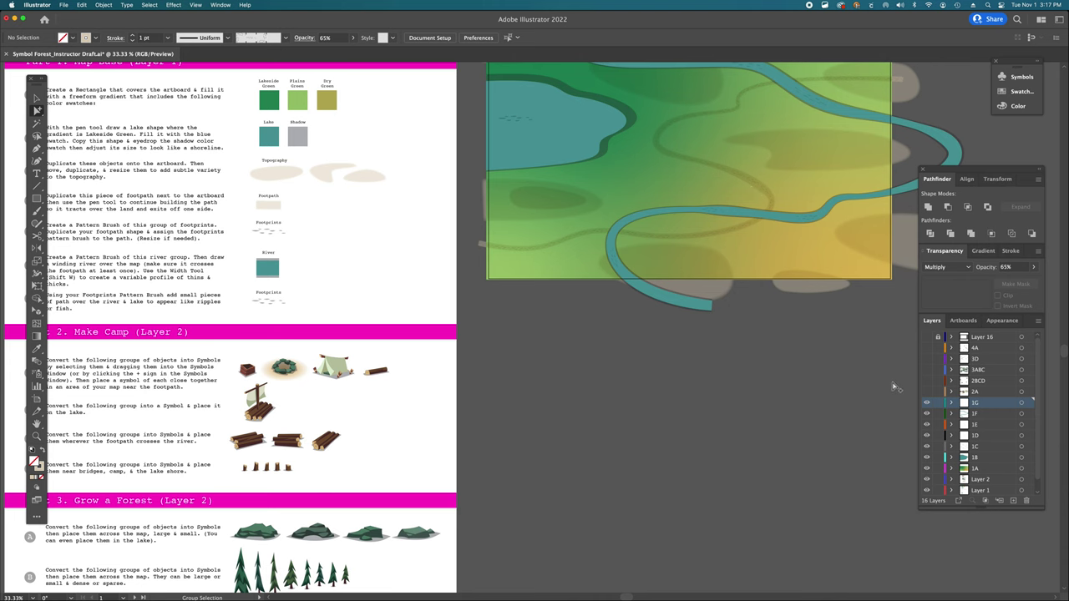
{"action": "scroll", "coordinate": [478, 325], "scroll_direction": "left", "scroll_amount": 3}
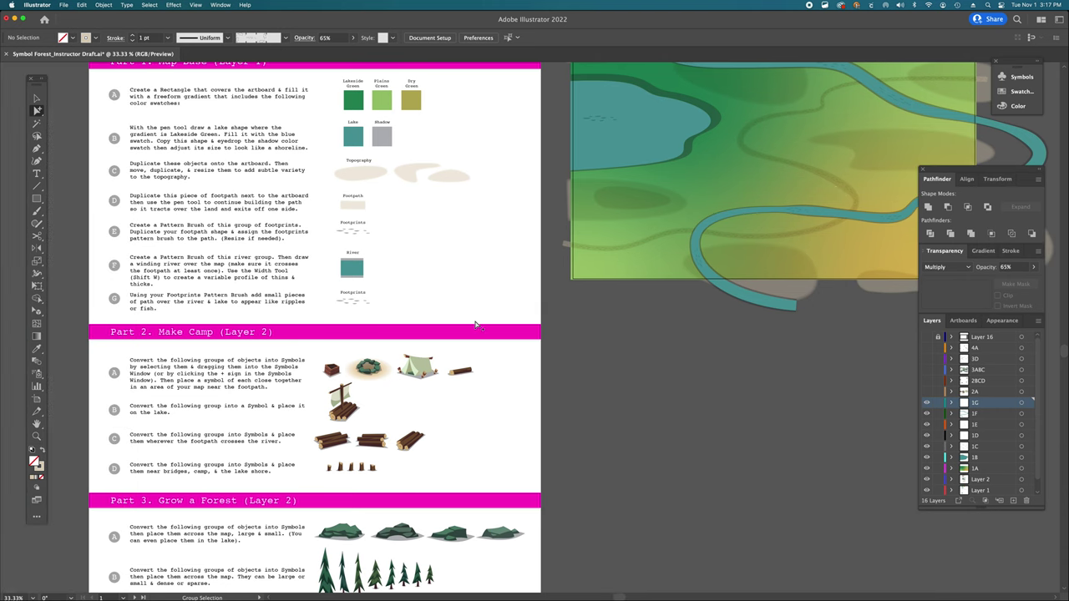
{"action": "scroll", "coordinate": [477, 326], "scroll_direction": "down", "scroll_amount": 1}
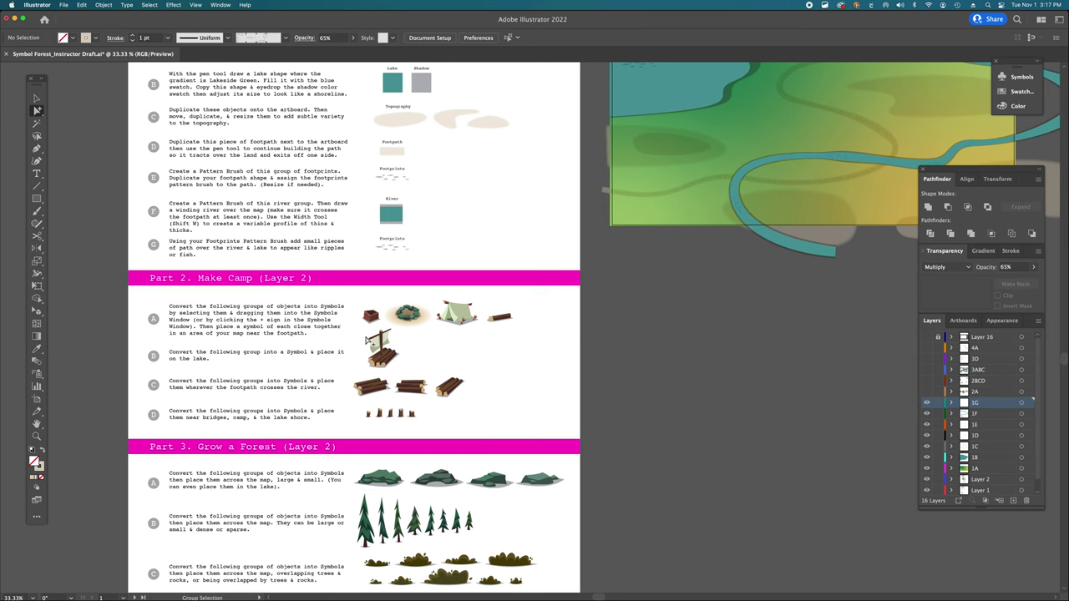
{"action": "left_click", "coordinate": [359, 335], "text": "super"}
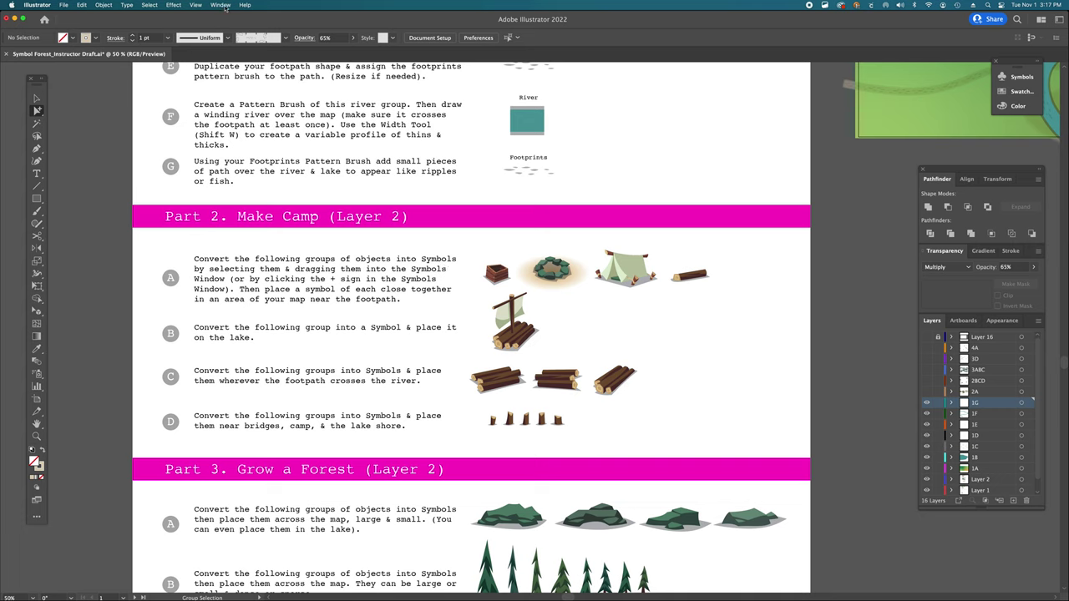
- Select the wooden chest group with the Selection tool
{"action": "left_click", "coordinate": [221, 5]}
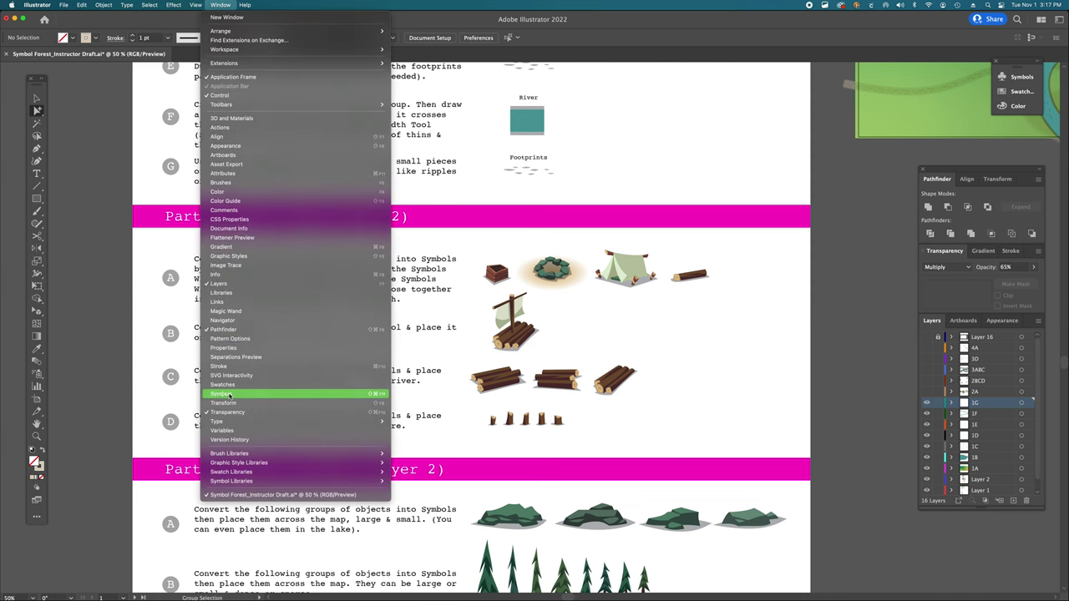
{"action": "left_click", "coordinate": [993, 62]}
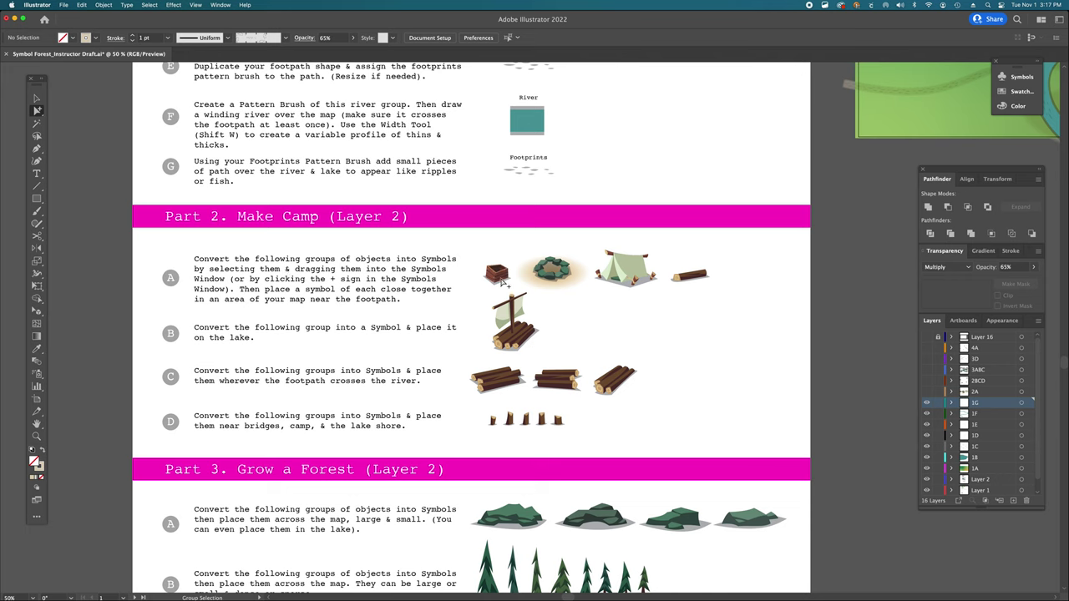
{"action": "key", "text": "v"}
{"action": "left_click", "coordinate": [503, 282]}
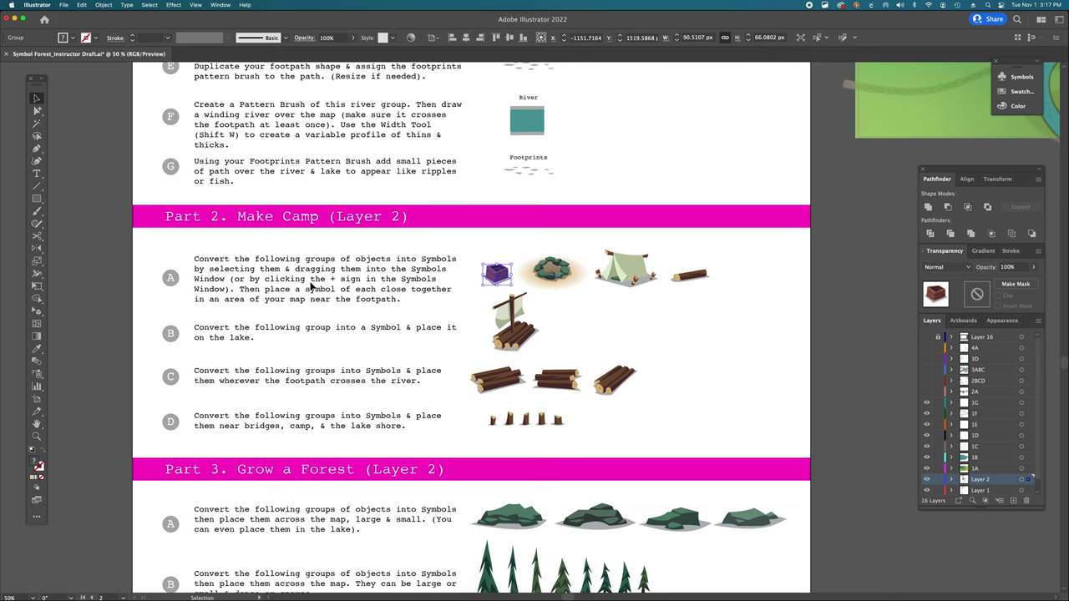
- Float and enlarge the Symbols panel, then drag the chest into it
{"action": "left_click", "coordinate": [1022, 77]}
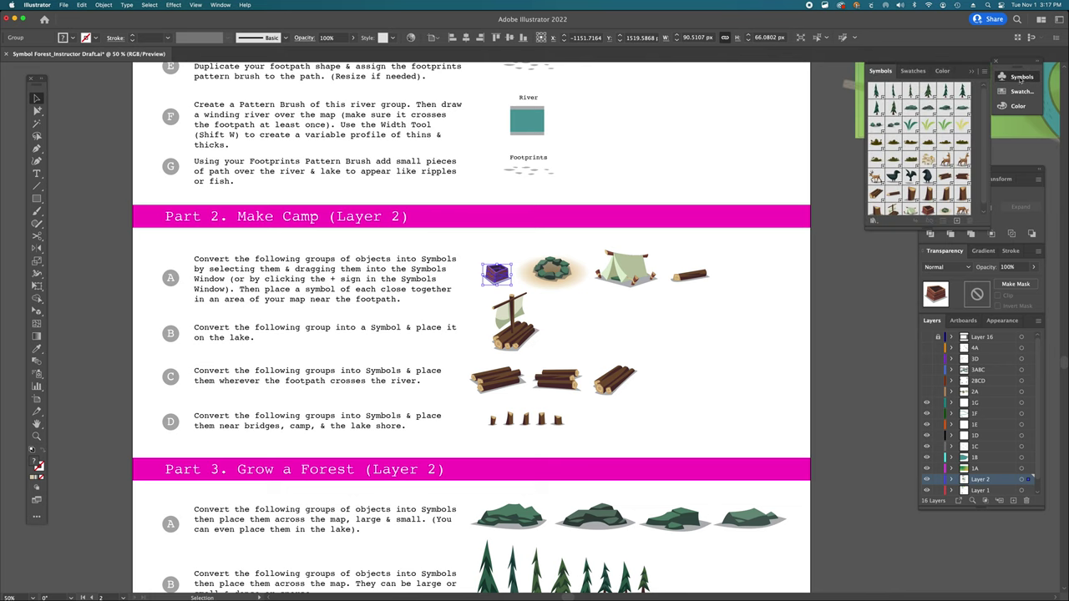
{"action": "left_click_drag", "start_coordinate": [967, 67], "coordinate": [839, 139]}
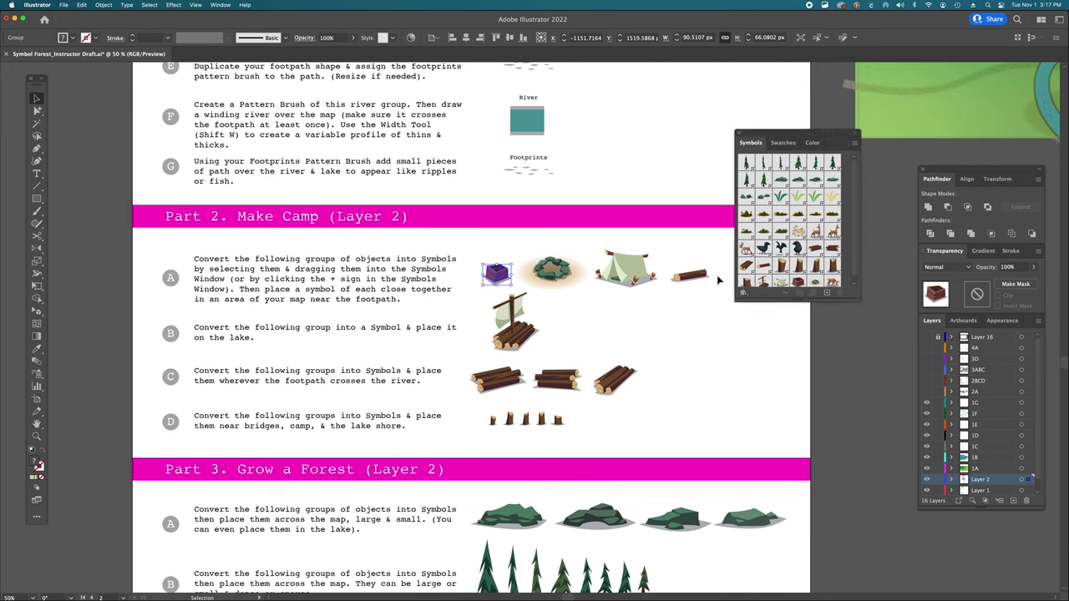
{"action": "left_click_drag", "start_coordinate": [789, 301], "coordinate": [790, 352]}
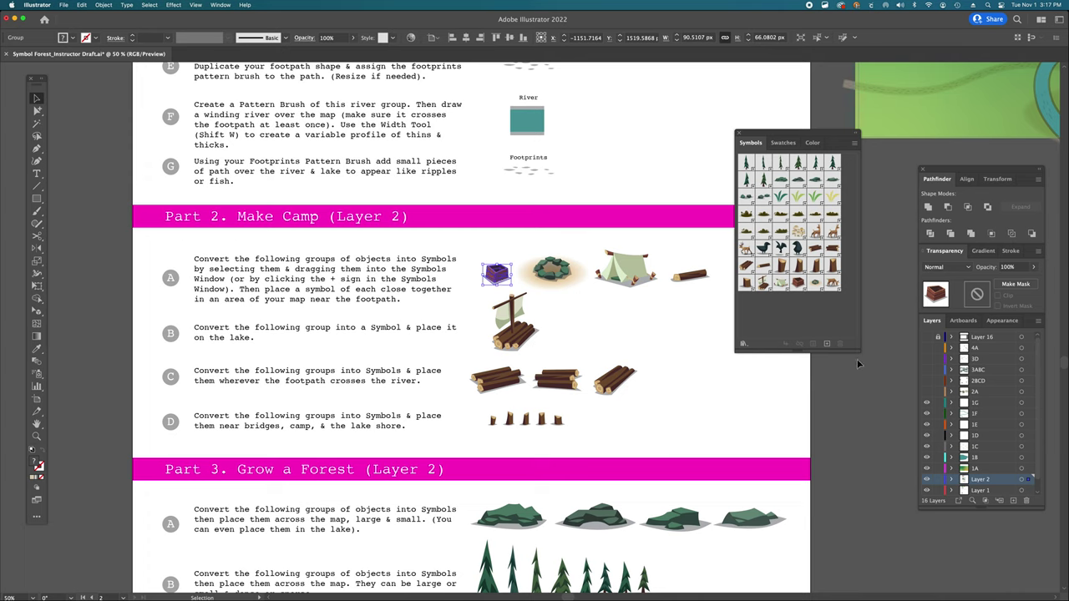
{"action": "left_click_drag", "start_coordinate": [495, 285], "coordinate": [747, 309]}
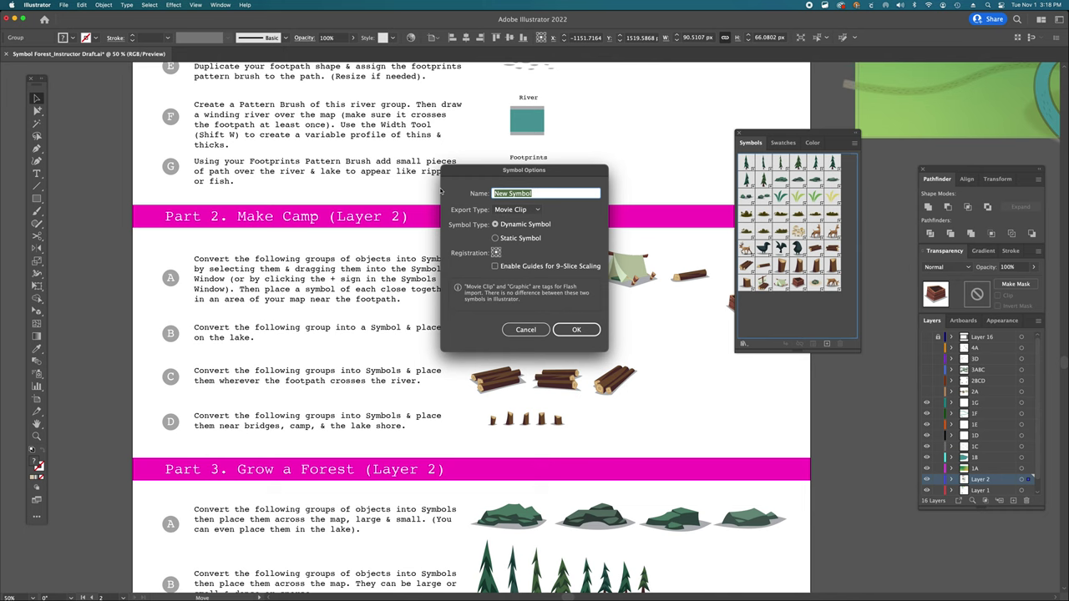
- Name the new symbol 'Inventory Box' and confirm it
{"action": "type", "text": "Inventor"}
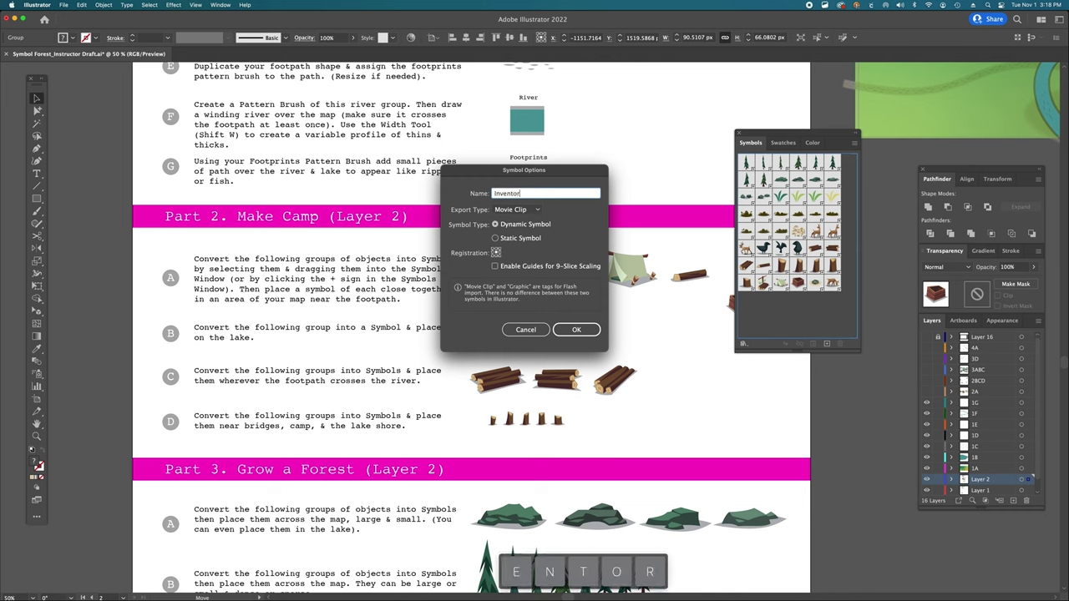
{"action": "type", "text": "y Box"}
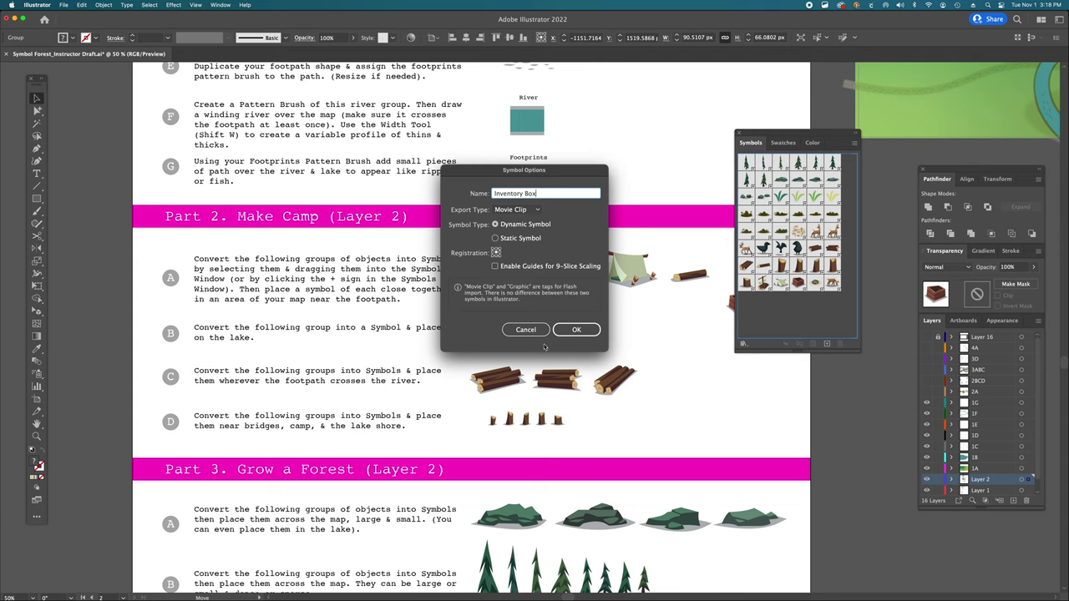
{"action": "left_click", "coordinate": [585, 331]}
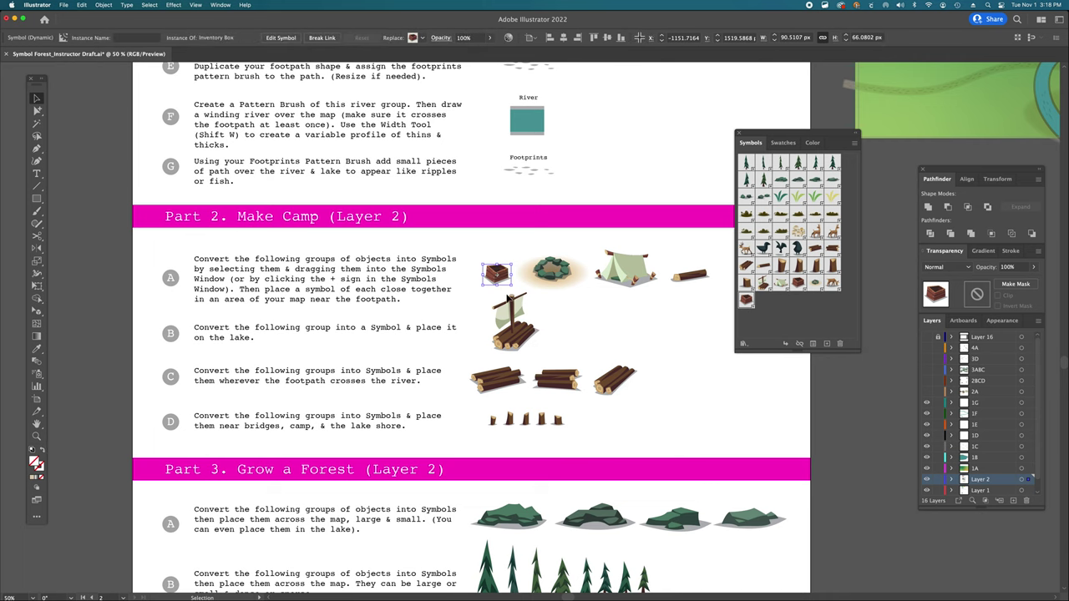
- Zoom in on the chest and open the Inventory Box symbol for isolated editing
{"action": "key", "text": "super+space"}
{"action": "left_click", "coordinate": [543, 337]}
{"action": "left_click", "coordinate": [544, 310]}
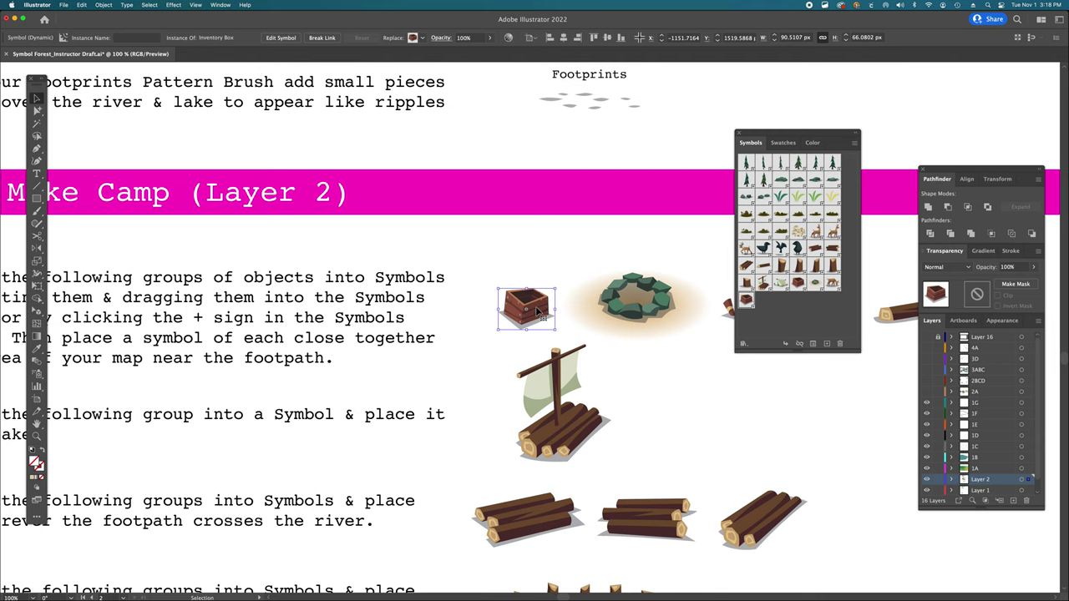
{"action": "key", "text": "a"}
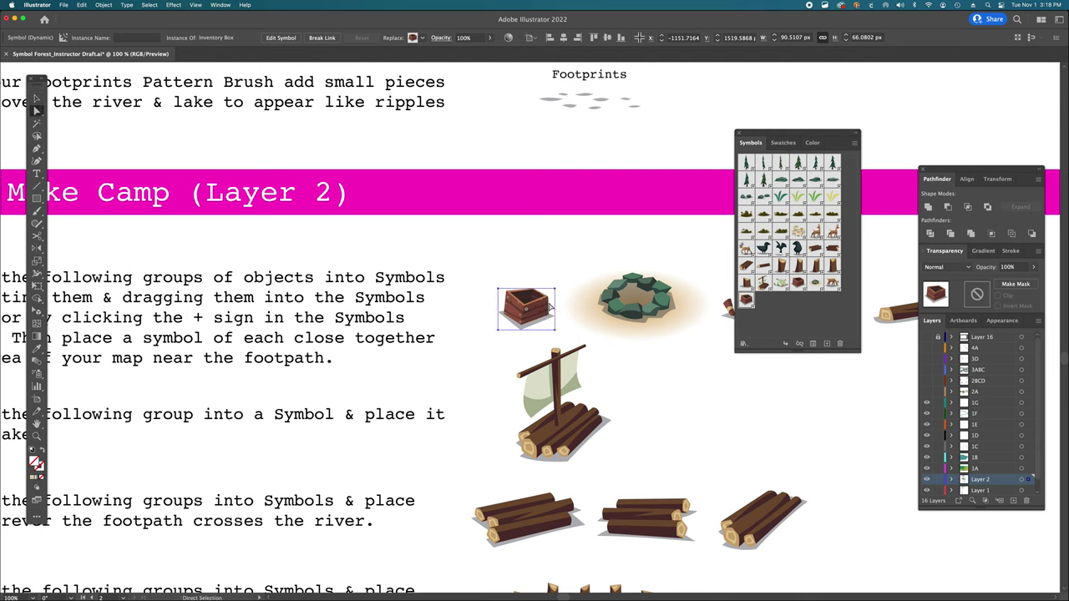
{"action": "left_click", "coordinate": [551, 306]}
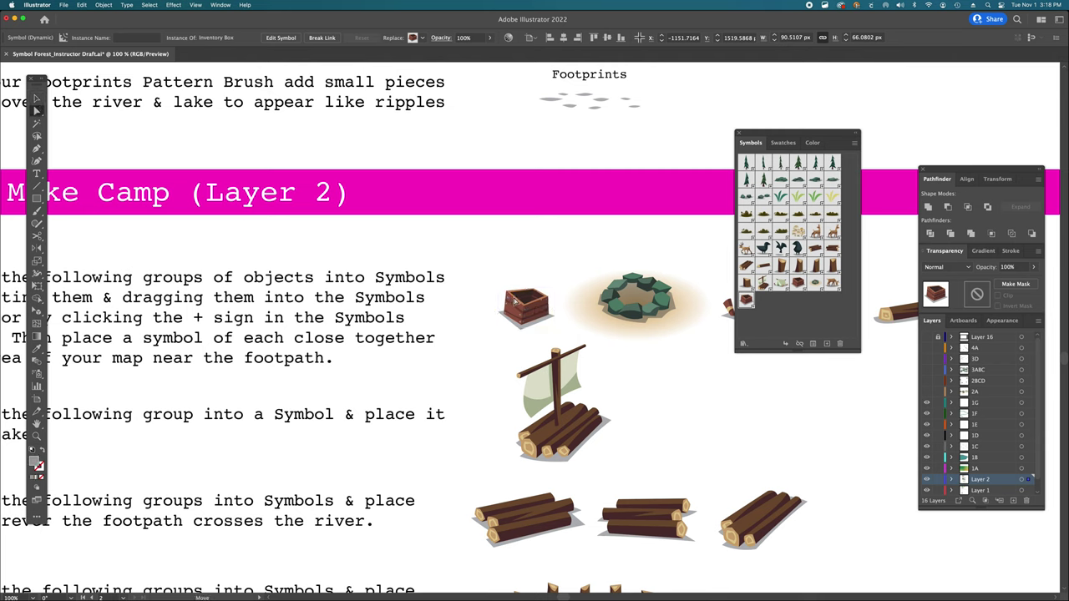
{"action": "left_click", "coordinate": [478, 299]}
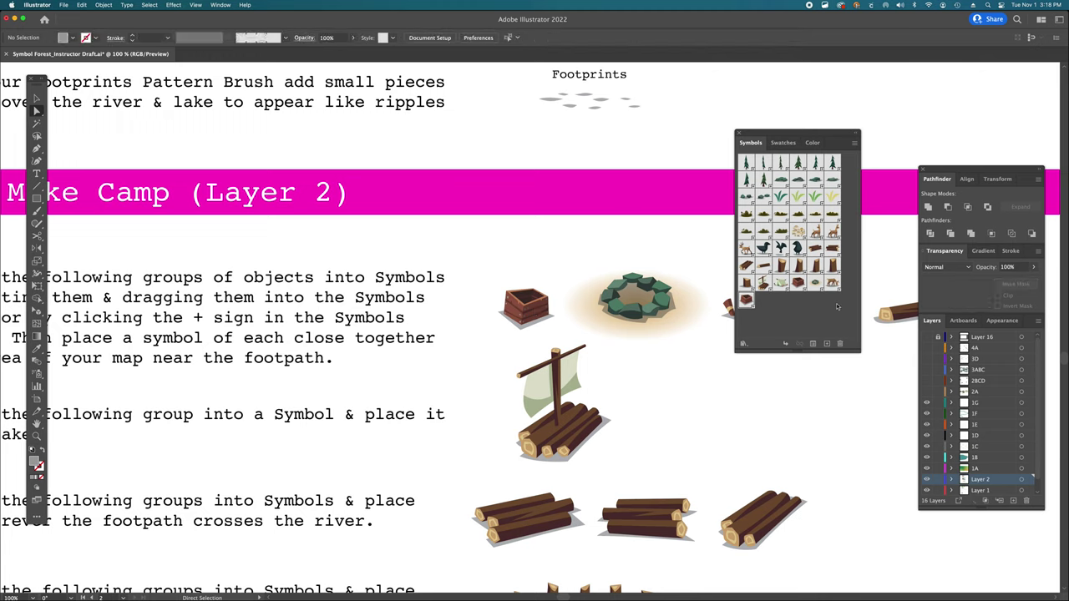
{"action": "double_click", "coordinate": [746, 302]}
{"action": "left_click", "coordinate": [522, 325], "text": "super"}
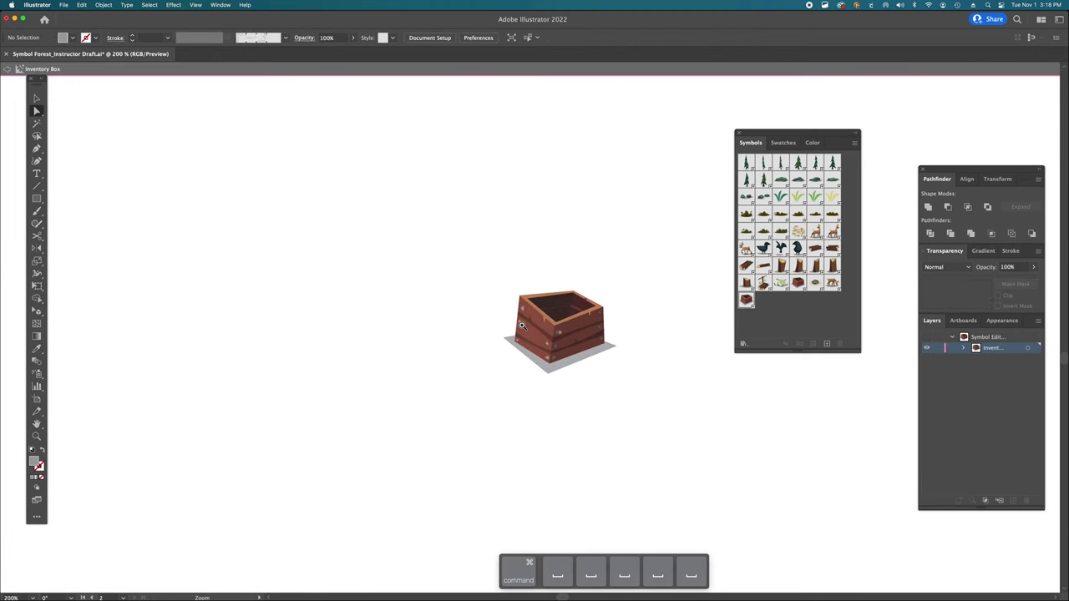
{"action": "left_click", "coordinate": [522, 325], "text": "super"}
{"action": "left_click", "coordinate": [533, 297]}
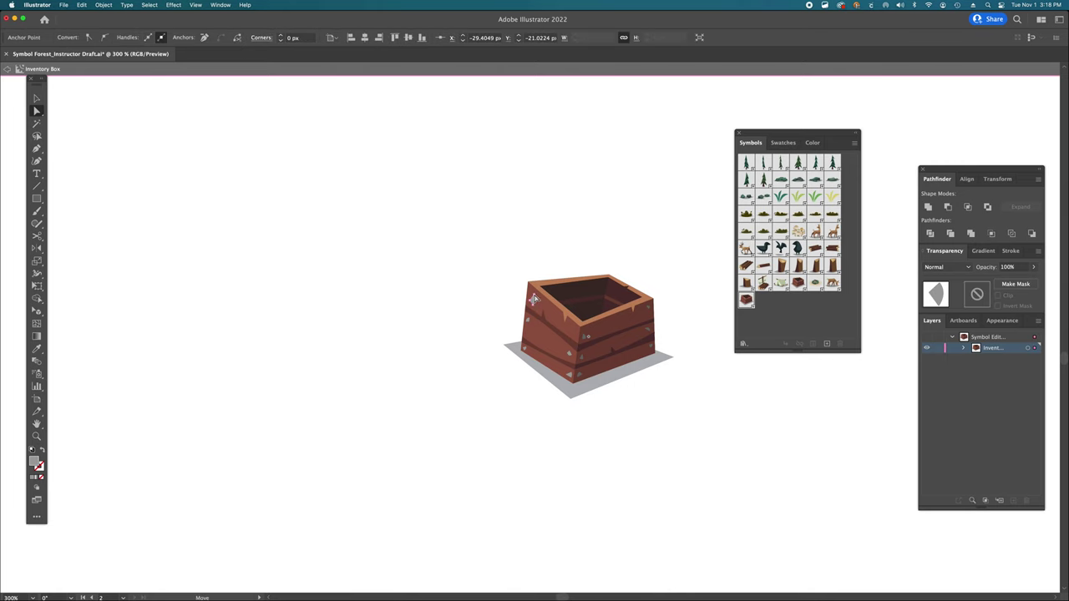
{"action": "key", "text": "z"}
{"action": "left_click", "coordinate": [8, 71]}
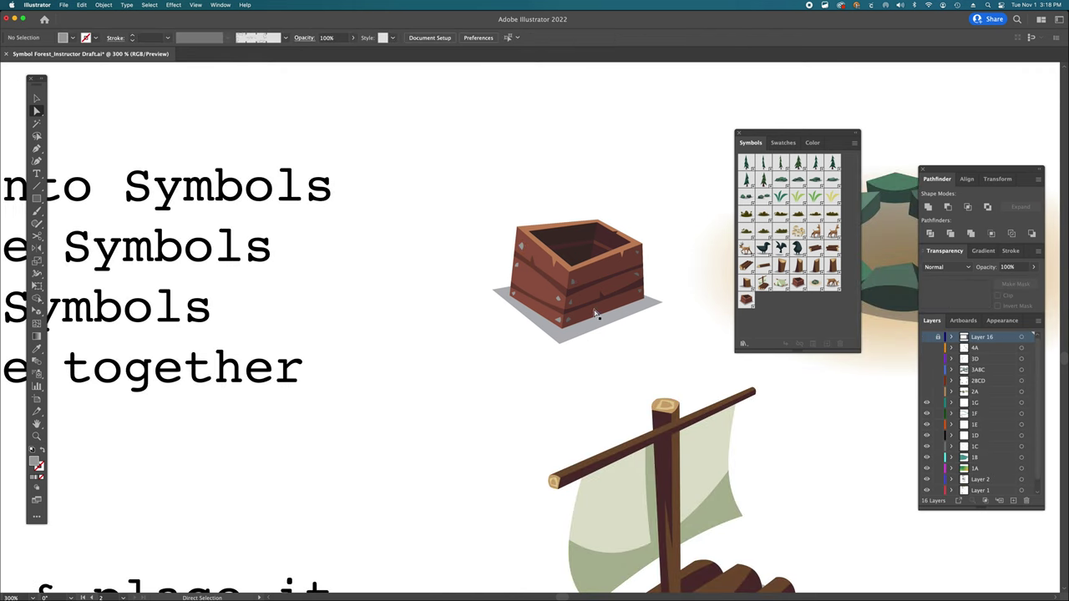
{"action": "key", "text": "v"}
- Break the artboard chest's link to the Inventory Box symbol
{"action": "left_click", "coordinate": [596, 315]}
{"action": "scroll", "coordinate": [594, 307], "scroll_direction": "right", "scroll_amount": 5}
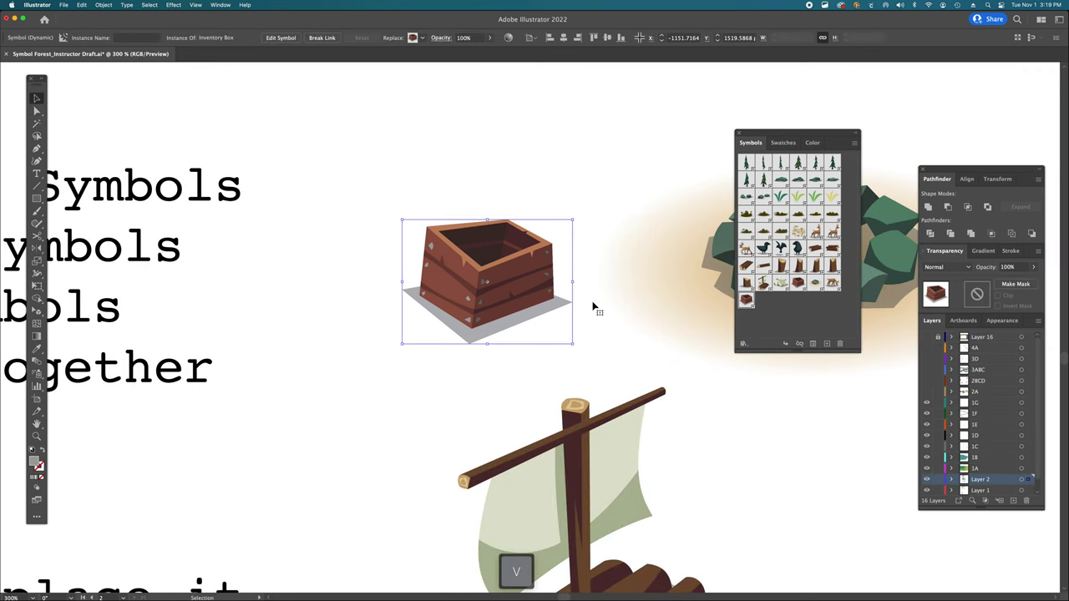
{"action": "right_click", "coordinate": [504, 281]}
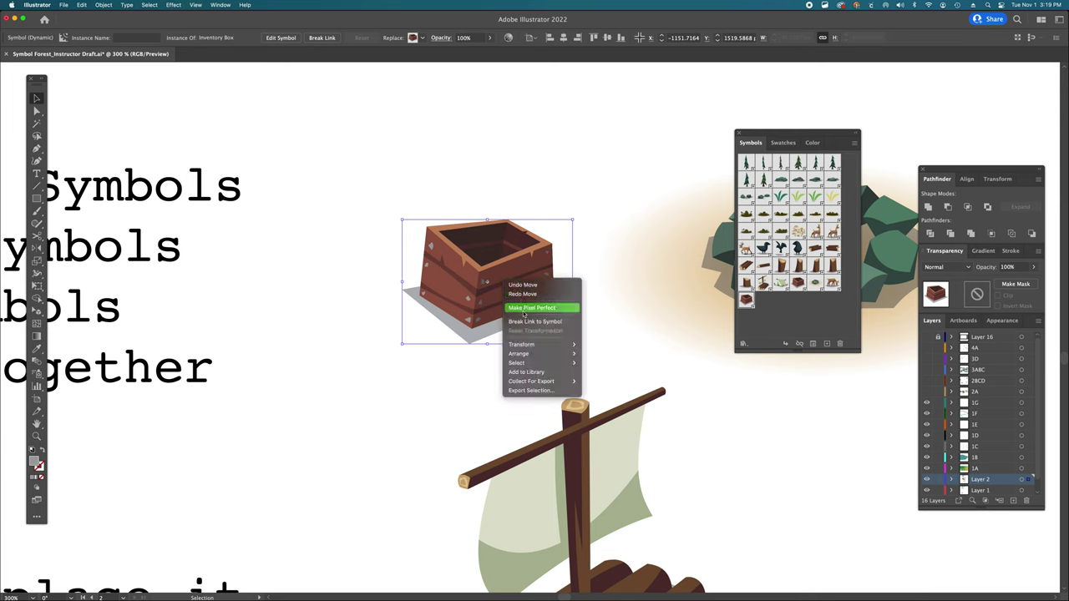
{"action": "left_click", "coordinate": [524, 322]}
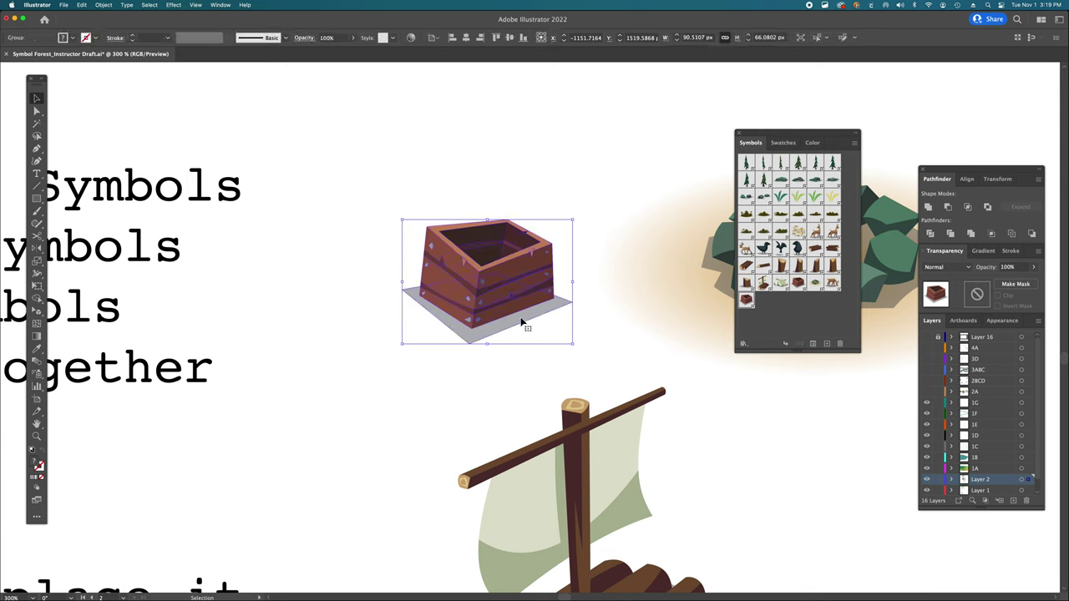
- Inspect the chest's edge and top-face paths with Direct Selection, then deselect
{"action": "key", "text": "a"}
{"action": "left_click", "coordinate": [442, 264]}
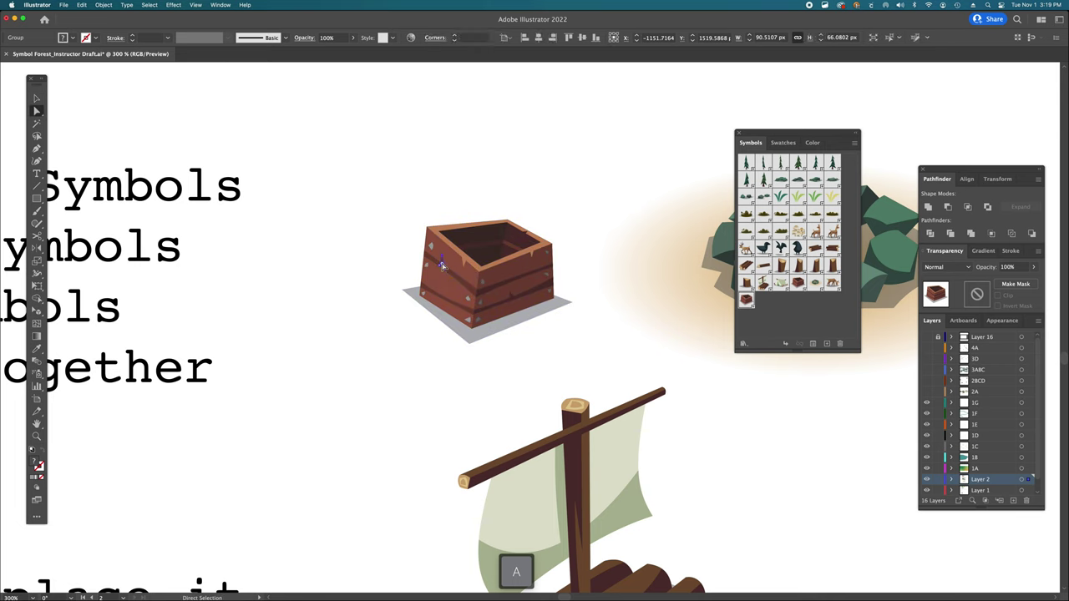
{"action": "left_click", "coordinate": [504, 265]}
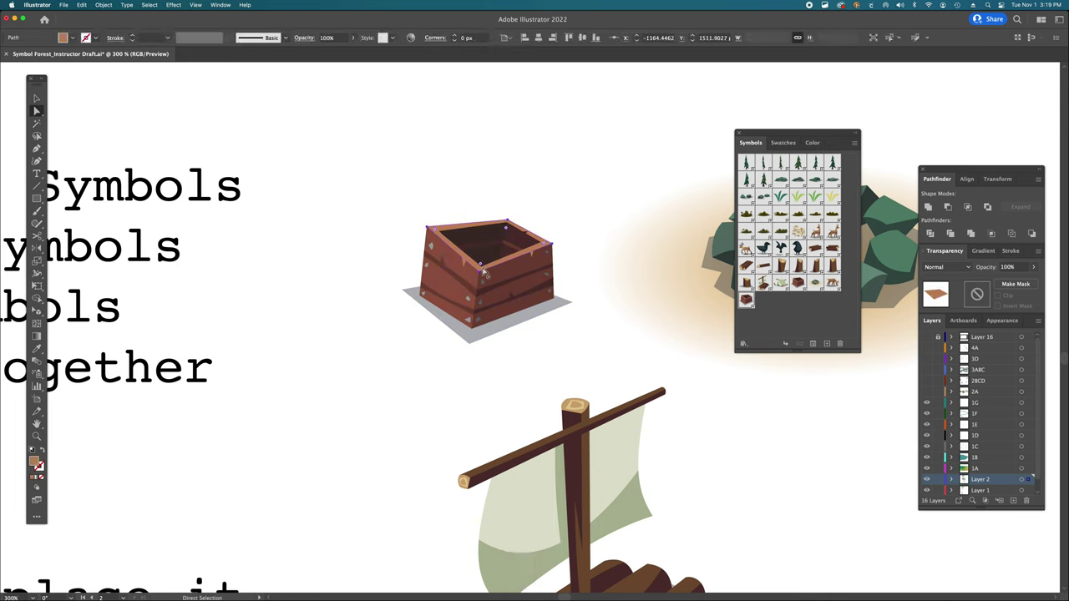
{"action": "left_click", "coordinate": [472, 231]}
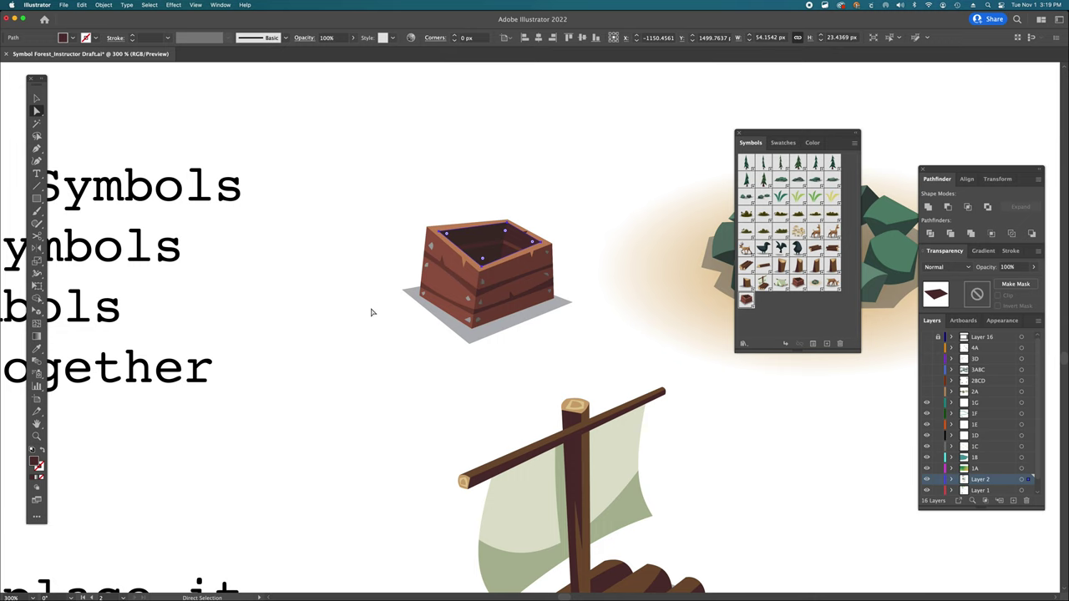
{"action": "left_click", "coordinate": [373, 268]}
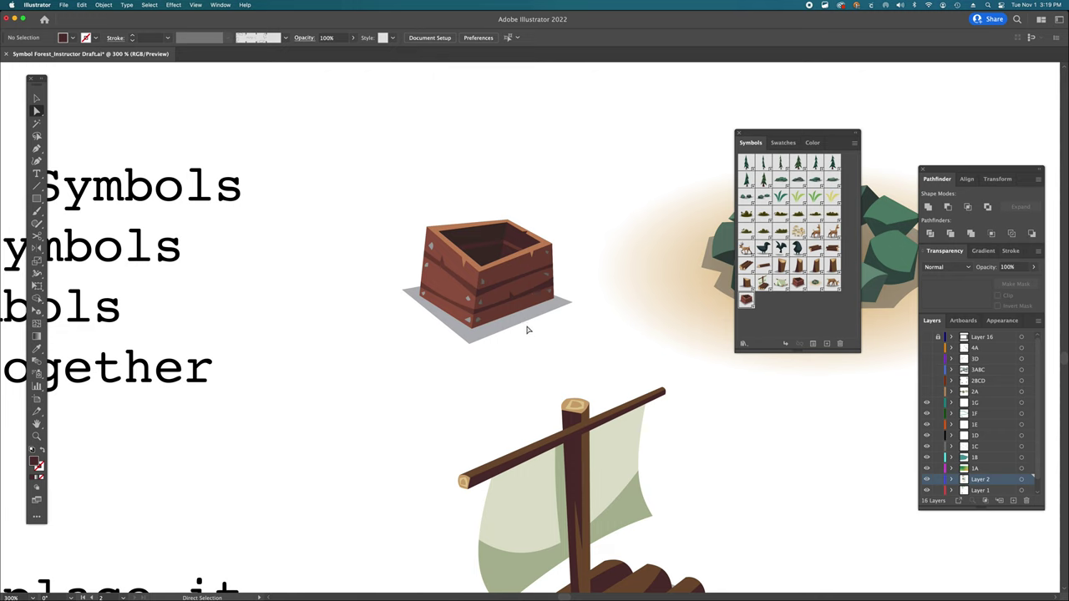
- Check a point on the crate with Direct Selection, then deselect it
{"action": "scroll", "coordinate": [530, 309], "scroll_direction": "right", "scroll_amount": 10}
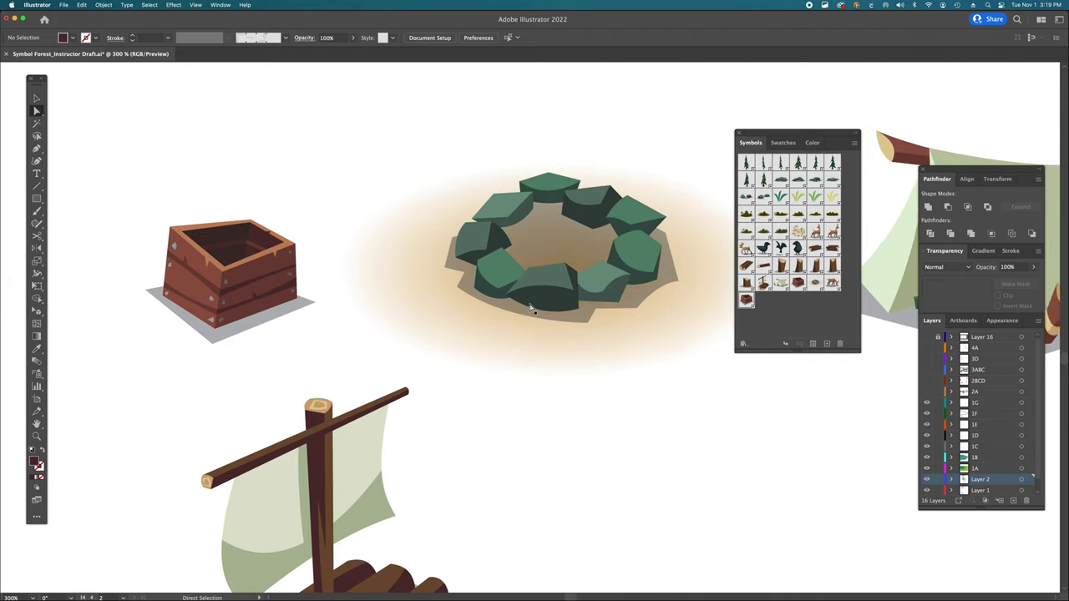
{"action": "scroll", "coordinate": [529, 309], "scroll_direction": "left", "scroll_amount": 10}
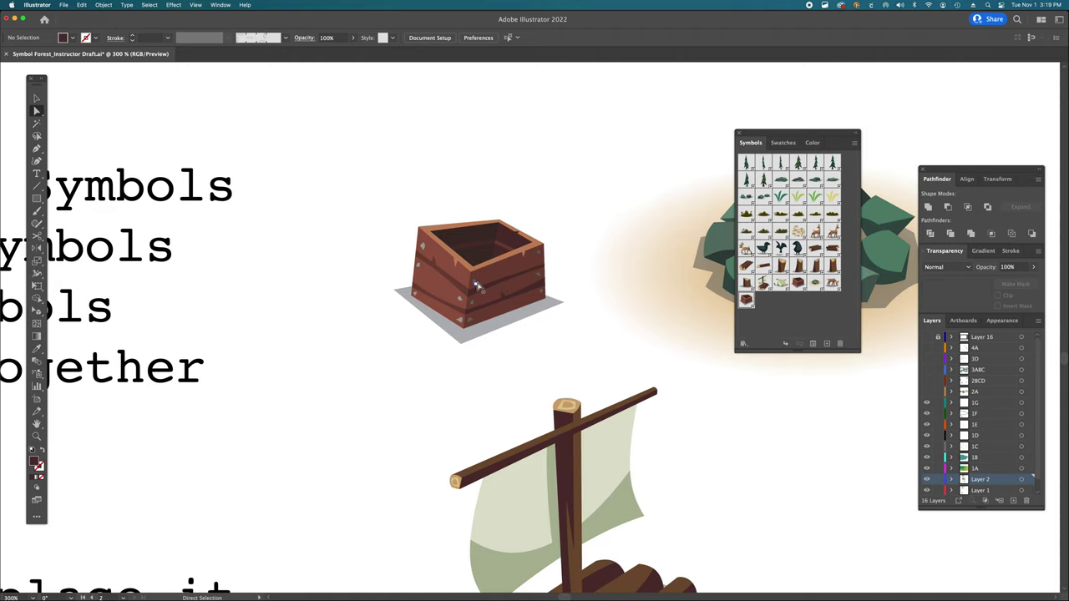
{"action": "left_click", "coordinate": [423, 245]}
{"action": "left_click", "coordinate": [422, 221]}
- Select the glow ellipse behind the fire ring and view the whole Make Camp section
{"action": "scroll", "coordinate": [550, 277], "scroll_direction": "right", "scroll_amount": 5}
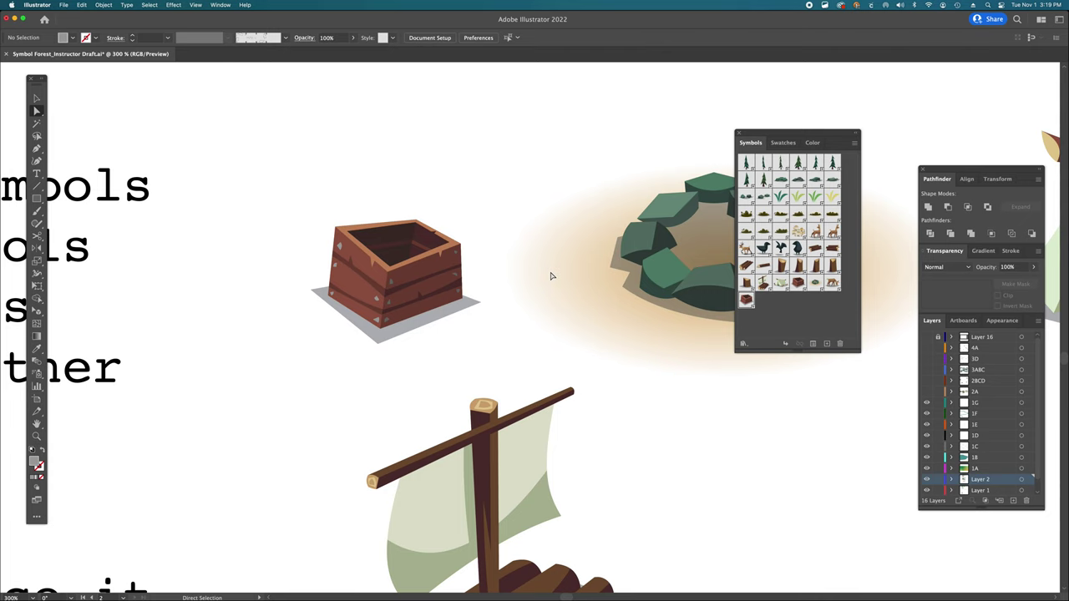
{"action": "scroll", "coordinate": [618, 276], "scroll_direction": "right", "scroll_amount": 7}
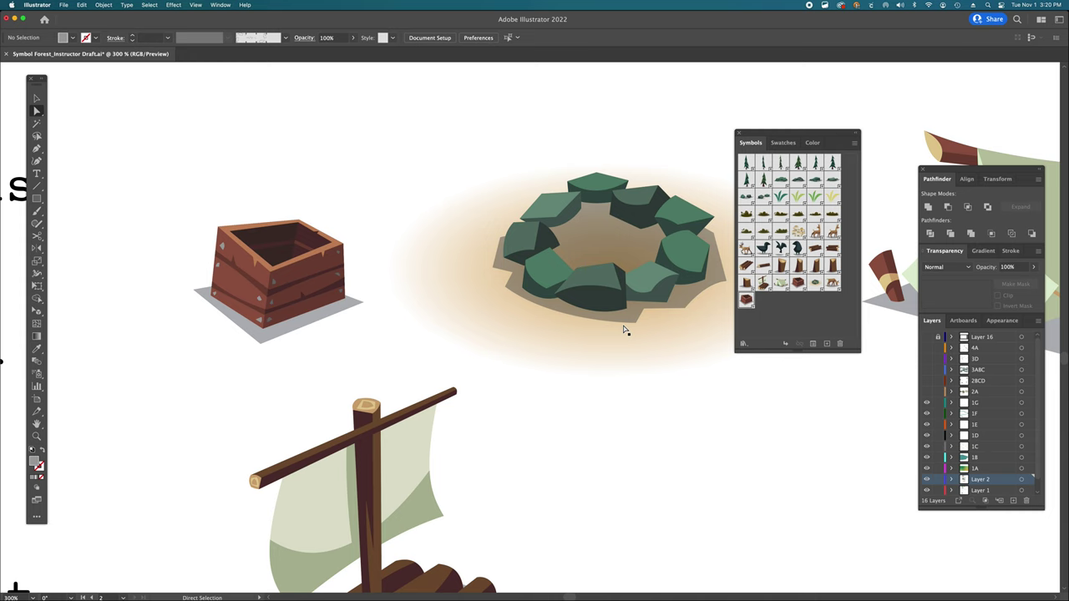
{"action": "left_click", "coordinate": [440, 305]}
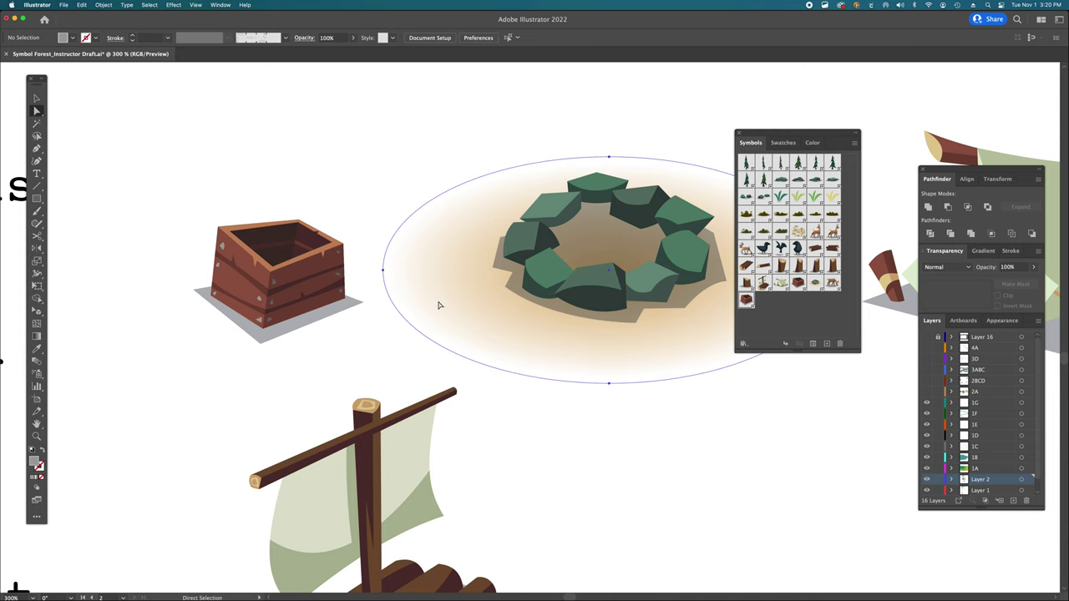
{"action": "scroll", "coordinate": [470, 293], "scroll_direction": "down", "scroll_amount": 5}
- Select the whole fire ring group with the Selection tool
{"action": "scroll", "coordinate": [470, 296], "scroll_direction": "down", "scroll_amount": 2}
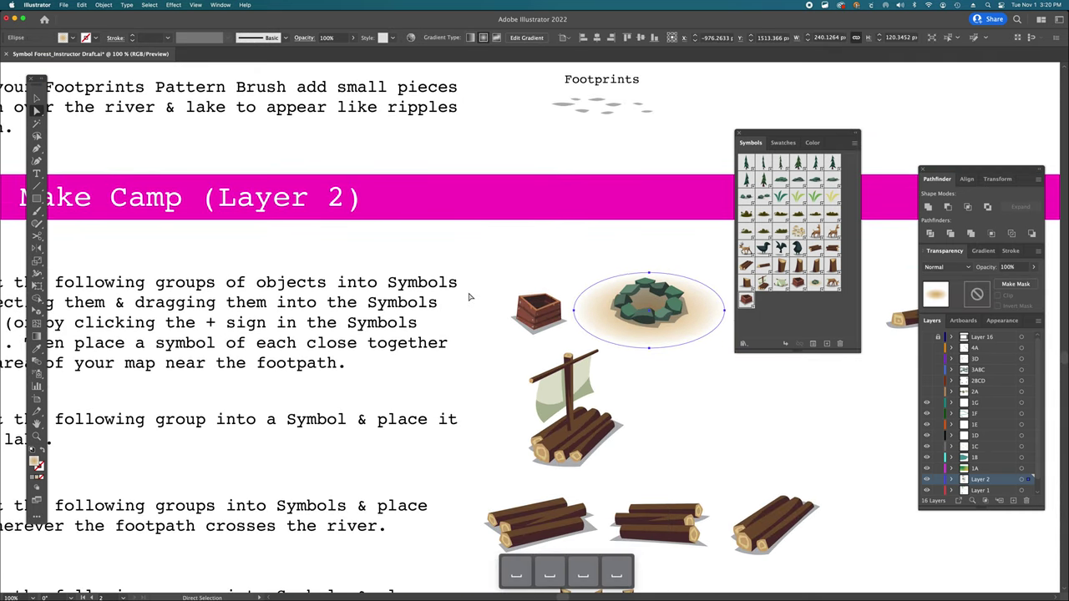
{"action": "scroll", "coordinate": [470, 297], "scroll_direction": "down", "scroll_amount": 2}
{"action": "scroll", "coordinate": [551, 268], "scroll_direction": "down", "scroll_amount": 1}
{"action": "key", "text": "v"}
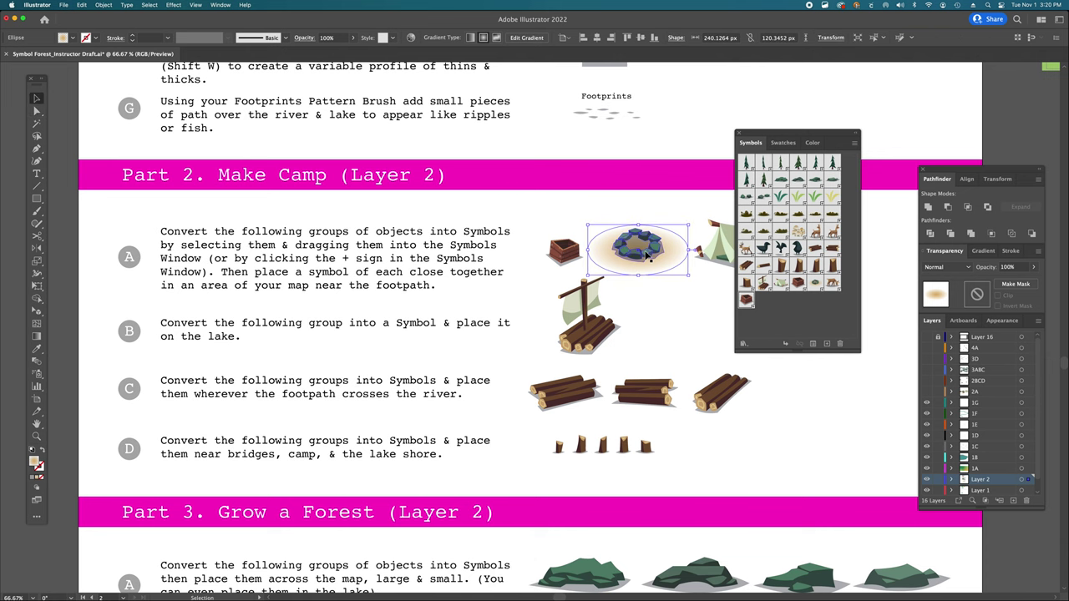
{"action": "left_click", "coordinate": [649, 257]}
{"action": "scroll", "coordinate": [648, 257], "scroll_direction": "right", "scroll_amount": 5}
{"action": "left_click", "coordinate": [618, 262]}
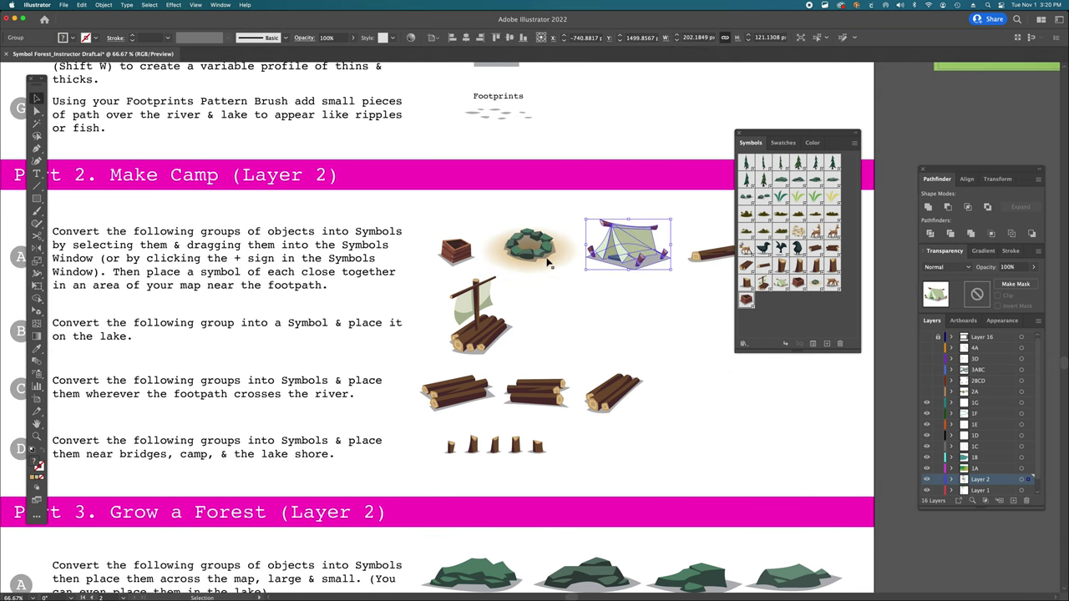
{"action": "left_click", "coordinate": [533, 259]}
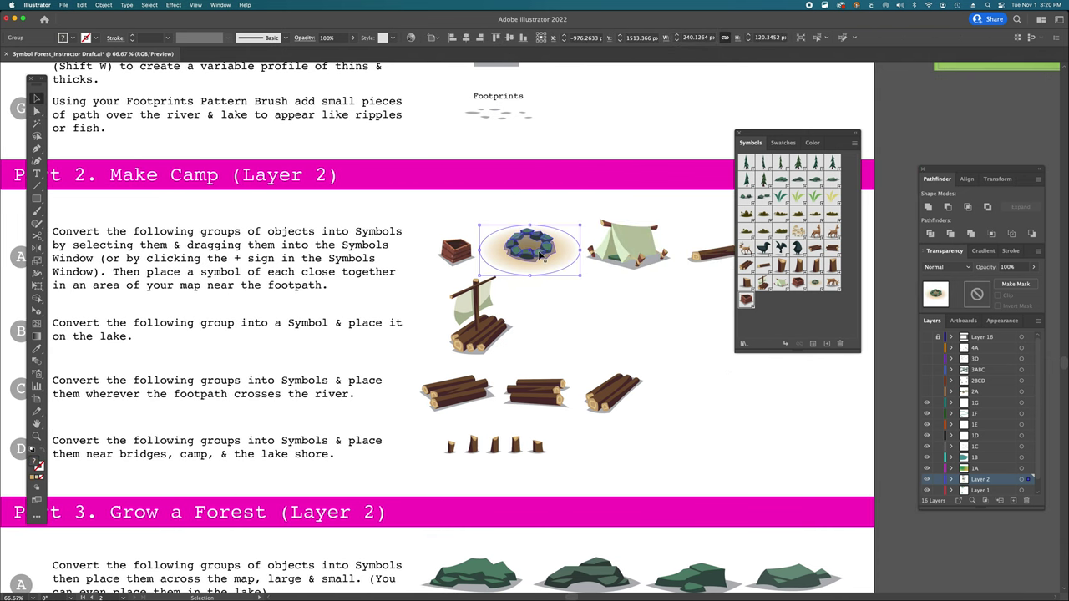
- Make the fire ring a new symbol named 'fire' after 'Firepit' is rejected
{"action": "left_click", "coordinate": [826, 343]}
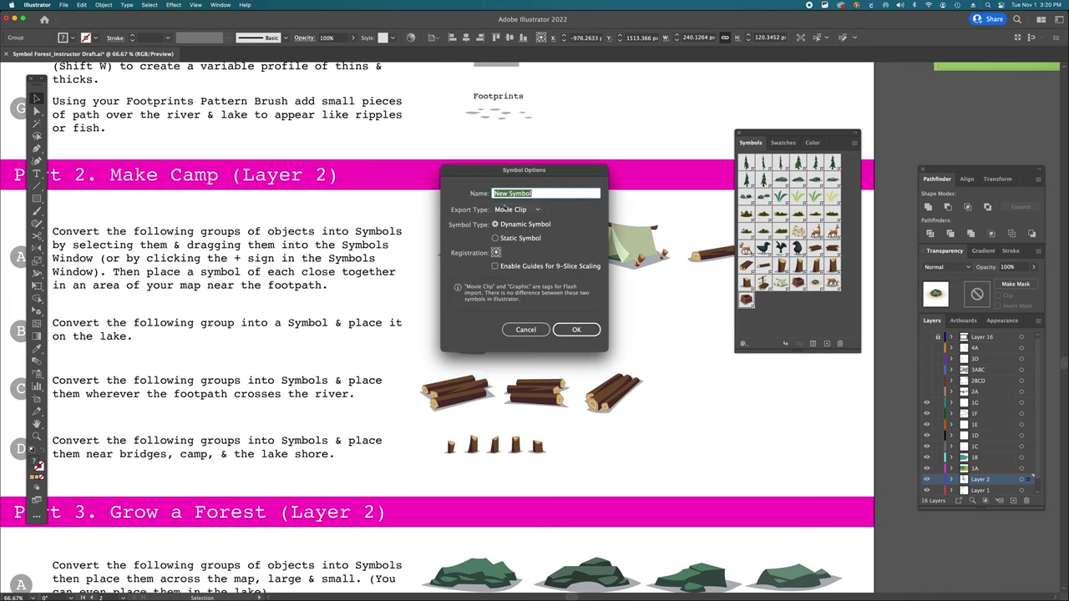
{"action": "type", "text": "Fire R"}
{"action": "key", "text": "BackSpace"}
{"action": "key", "text": "BackSpace"}
{"action": "key", "text": "BackSpace"}
{"action": "key", "text": "BackSpace"}
{"action": "key", "text": "BackSpace"}
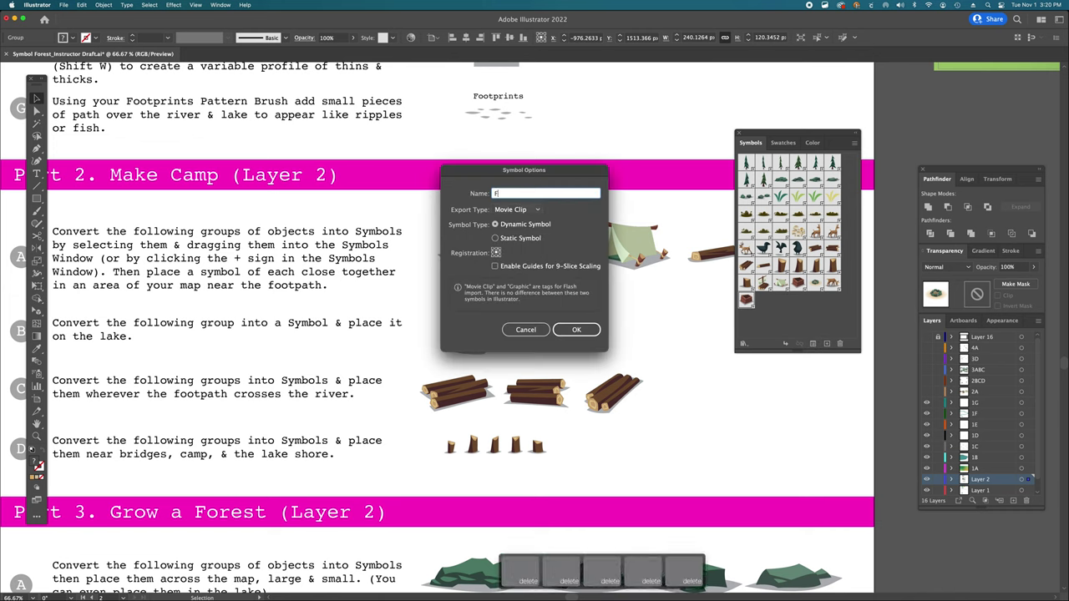
{"action": "type", "text": "irepit"}
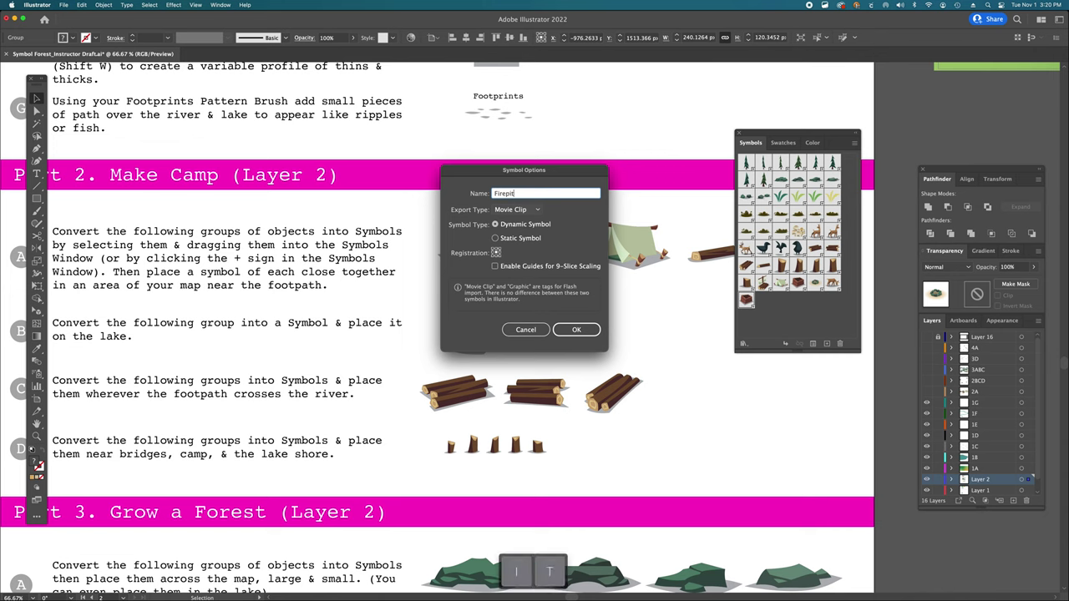
{"action": "key", "text": "Return"}
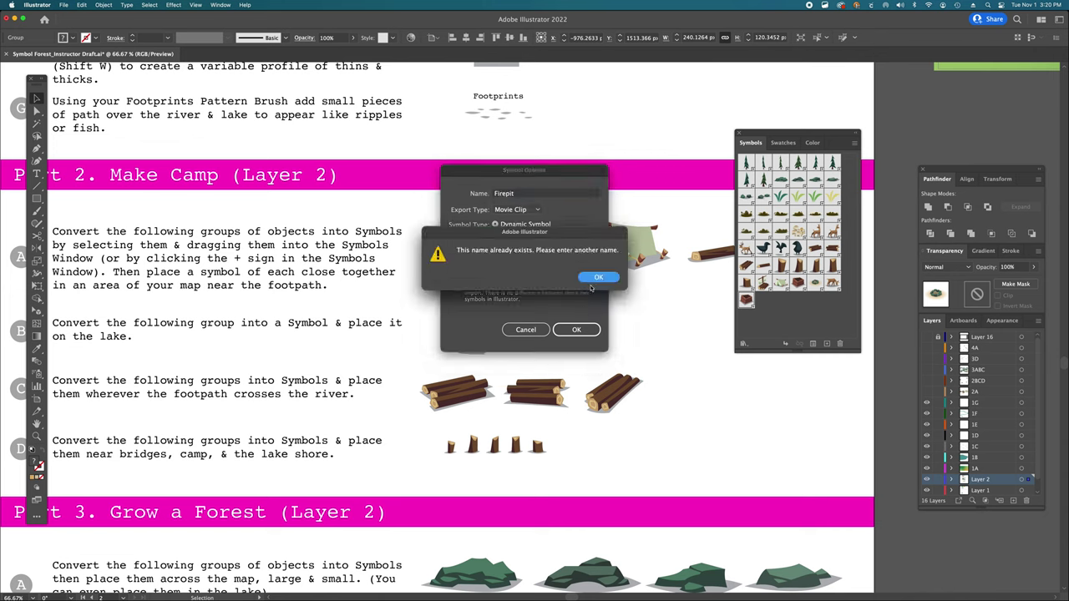
{"action": "left_click", "coordinate": [594, 278]}
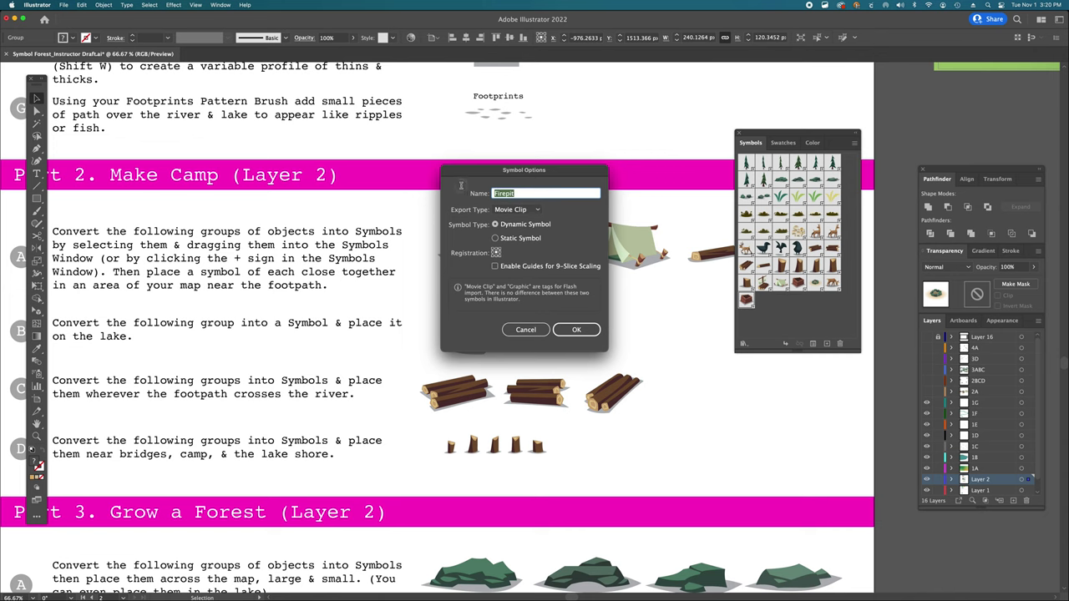
{"action": "type", "text": "fire"}
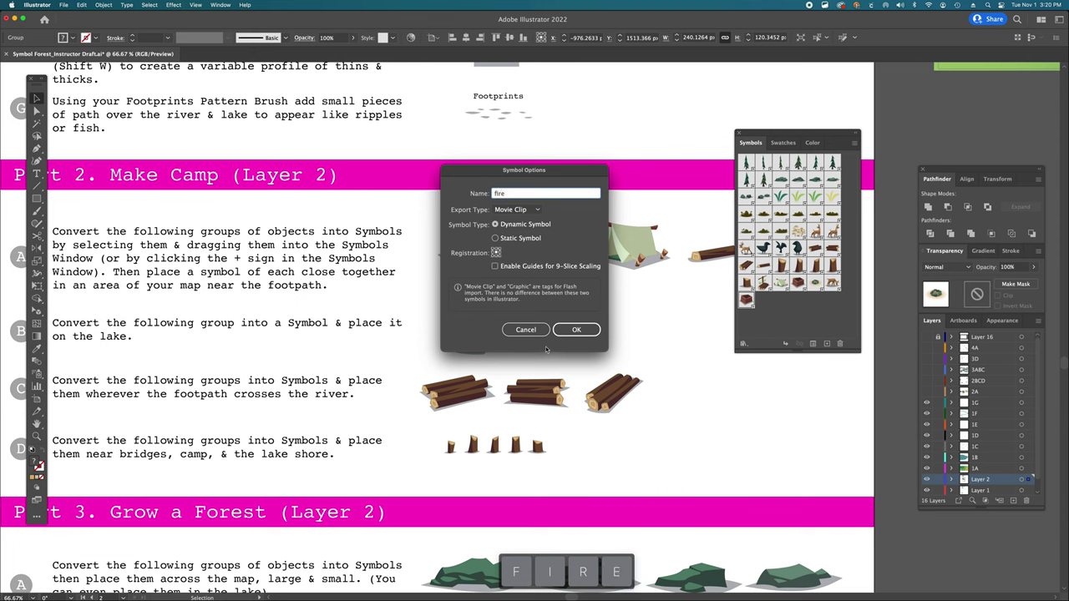
{"action": "key", "text": "Return"}
- Turn the tent into a new symbol named 'Tent'
{"action": "key", "text": "v"}
{"action": "left_click", "coordinate": [628, 244]}
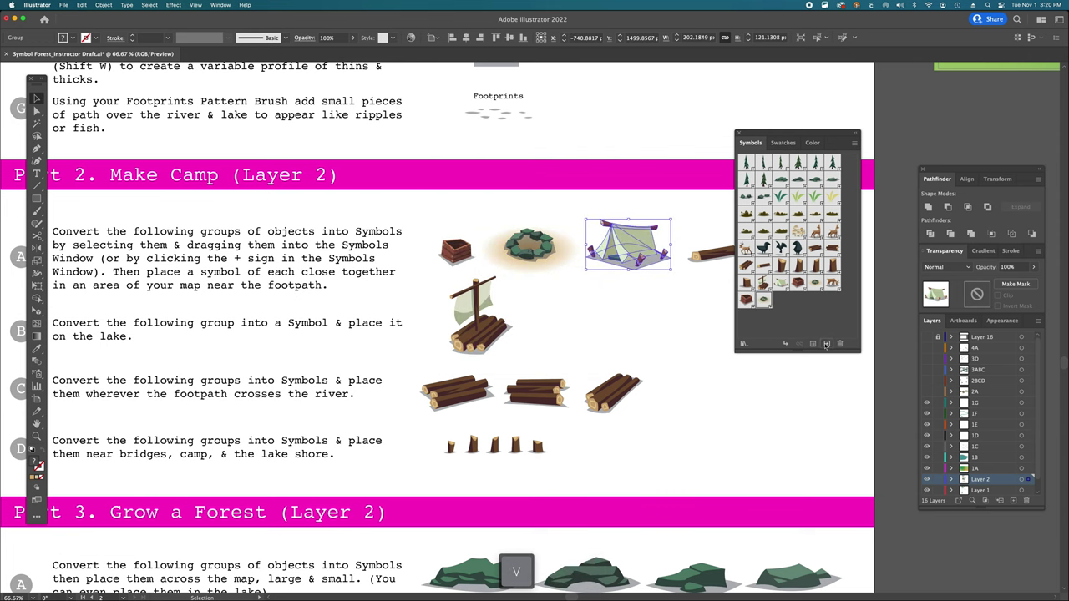
{"action": "left_click", "coordinate": [826, 343]}
{"action": "type", "text": "Tent"}
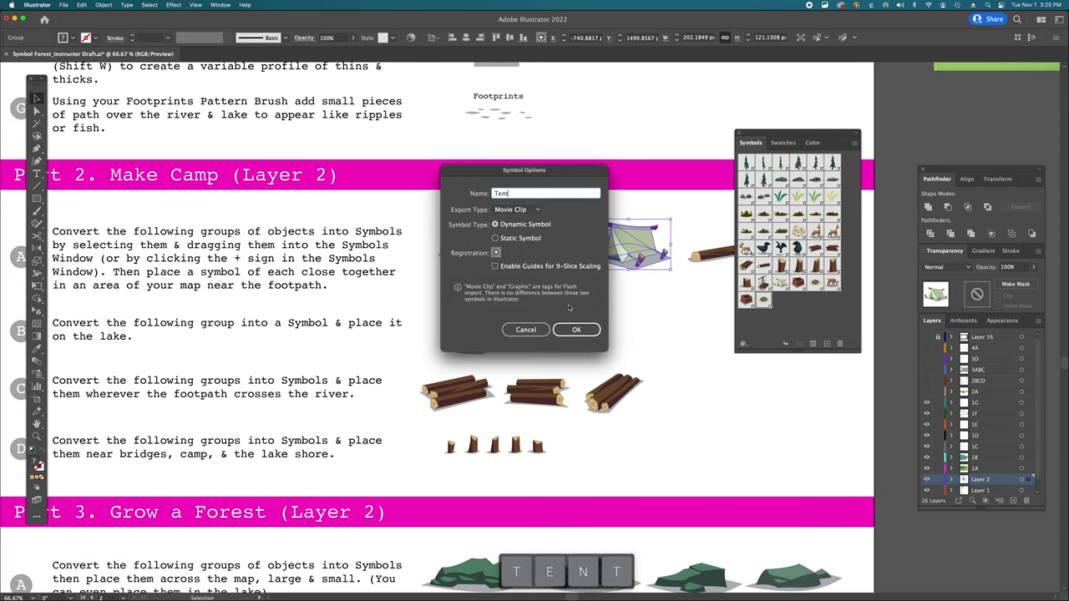
{"action": "left_click", "coordinate": [576, 328]}
- Turn the log beside the tent into a symbol named 'sitting log'
{"action": "left_click", "coordinate": [709, 253]}
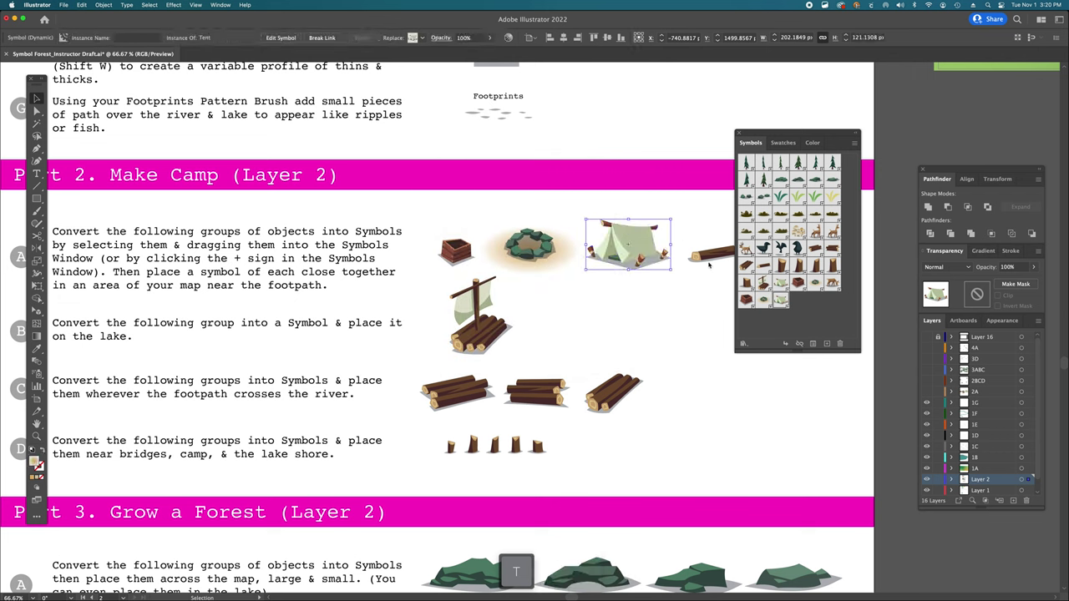
{"action": "left_click", "coordinate": [827, 343]}
{"action": "type", "text": "sitting lo"}
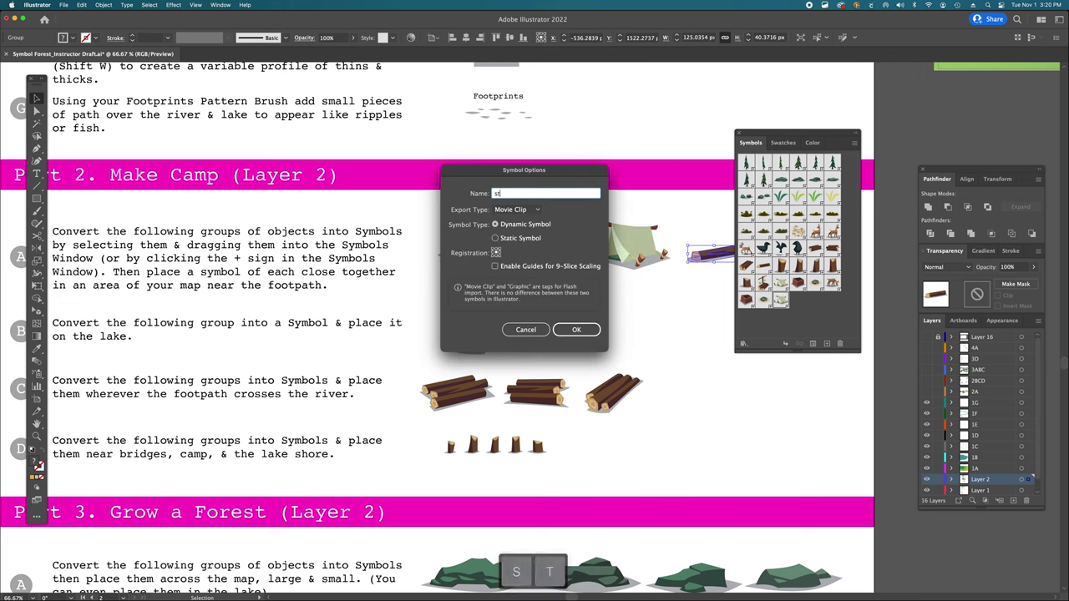
{"action": "type", "text": "g"}
{"action": "key", "text": "Return"}
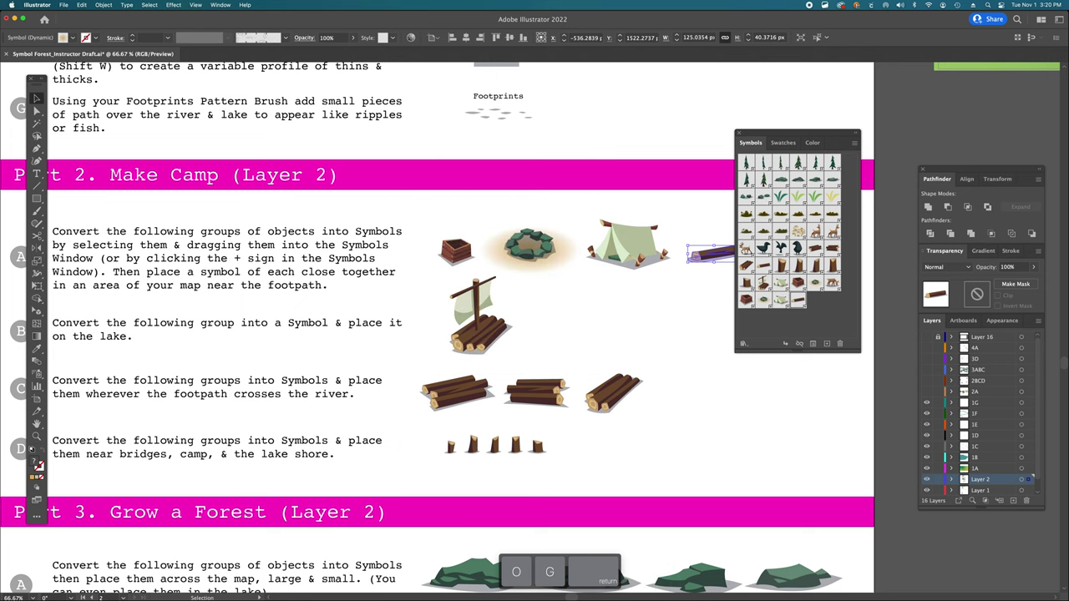
- Select the crate, fire ring, tent and log in turn to confirm they are symbols
{"action": "scroll", "coordinate": [676, 269], "scroll_direction": "right", "scroll_amount": 3}
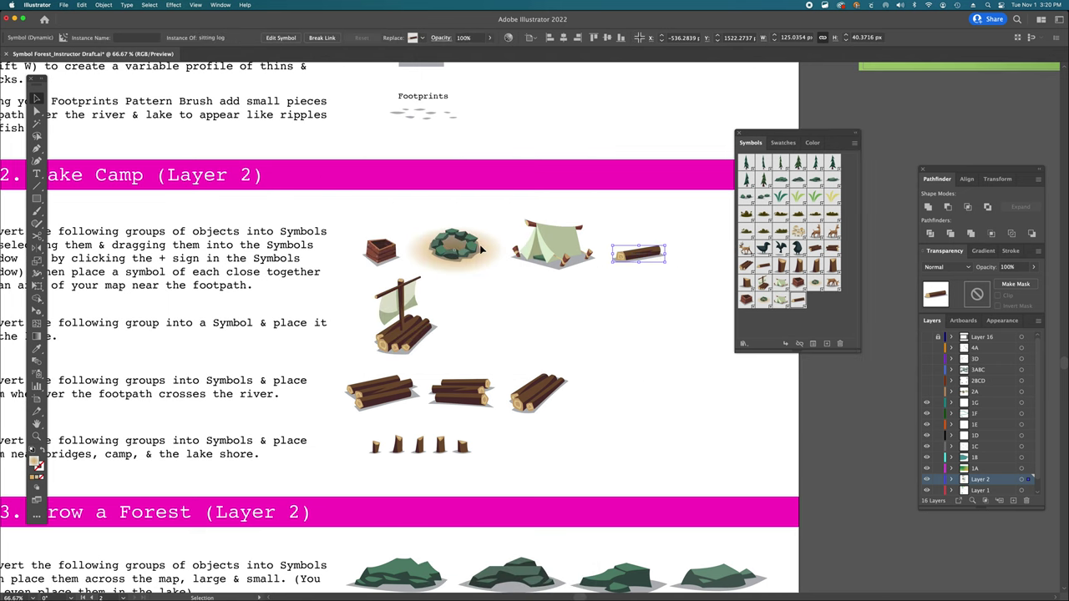
{"action": "left_click", "coordinate": [384, 253]}
{"action": "left_click", "coordinate": [459, 248]}
{"action": "left_click", "coordinate": [587, 255]}
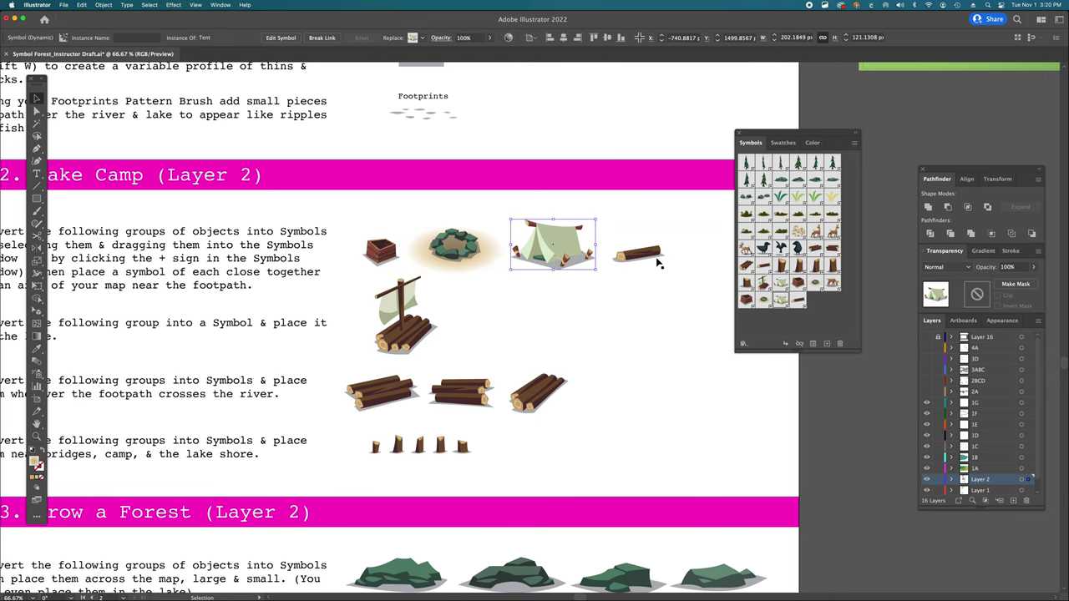
{"action": "left_click", "coordinate": [658, 259]}
- Scroll the canvas right toward the map artboard
{"action": "scroll", "coordinate": [433, 245], "scroll_direction": "left", "scroll_amount": 3}
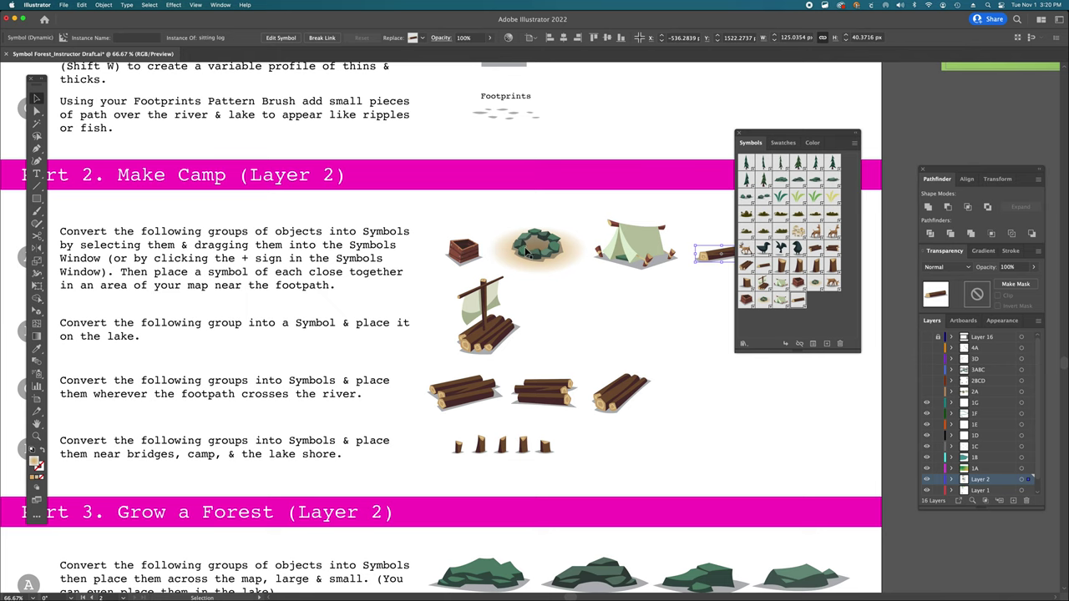
{"action": "scroll", "coordinate": [619, 255], "scroll_direction": "right", "scroll_amount": 1}
{"action": "scroll", "coordinate": [620, 255], "scroll_direction": "right", "scroll_amount": 5}
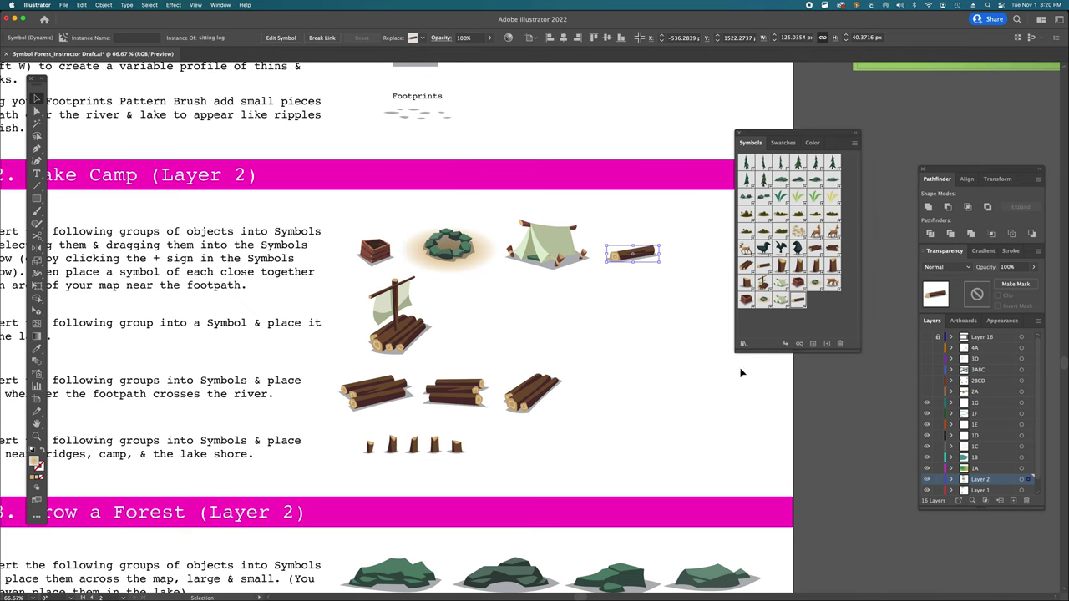
{"action": "scroll", "coordinate": [866, 241], "scroll_direction": "right", "scroll_amount": 15}
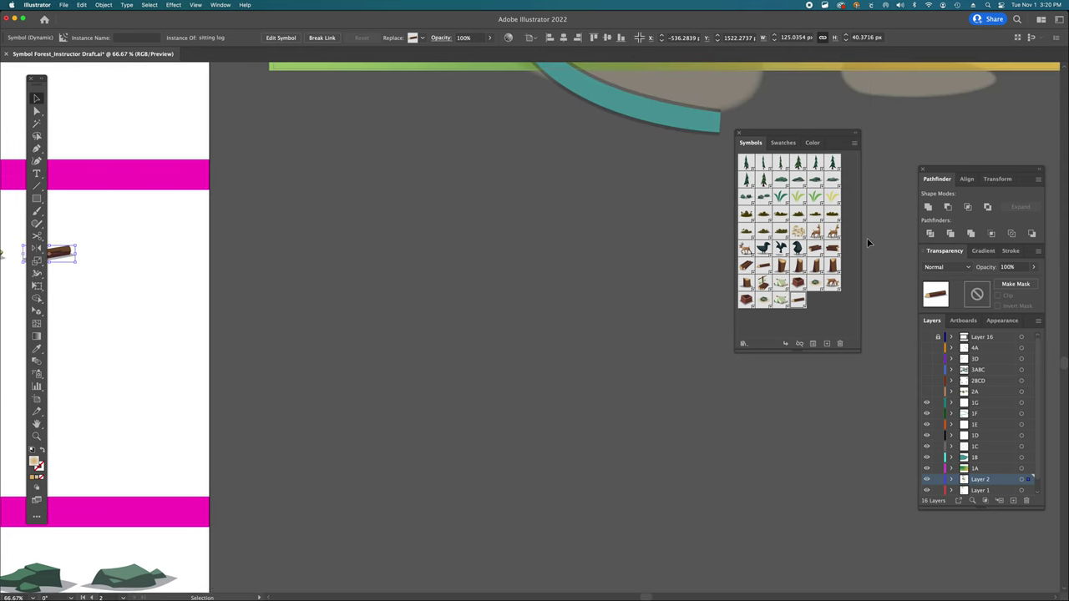
- Zoom out to see the whole map and clear the selection
{"action": "left_click", "coordinate": [568, 261]}
{"action": "key", "text": "super+minus"}
{"action": "key", "text": "super+minus"}
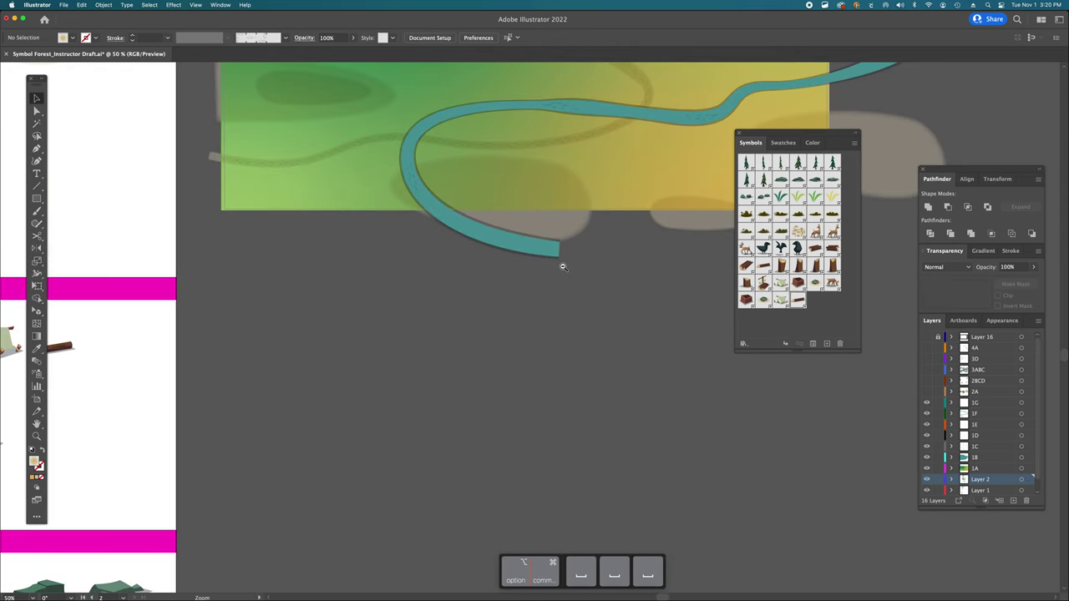
{"action": "left_click", "coordinate": [576, 274]}
{"action": "scroll", "coordinate": [576, 274], "scroll_direction": "up", "scroll_amount": 3}
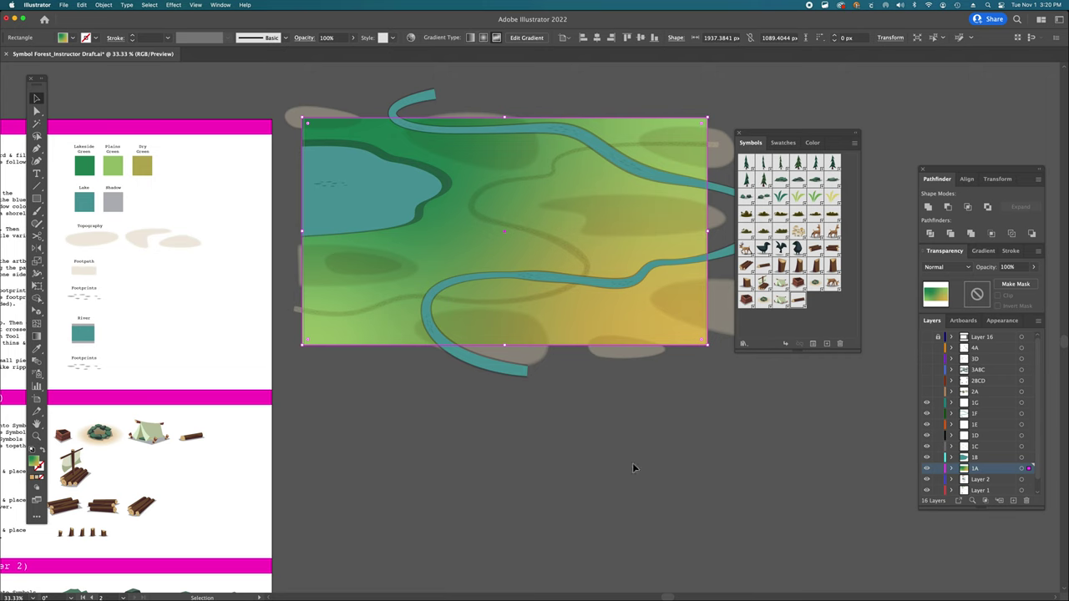
{"action": "left_click", "coordinate": [638, 442]}
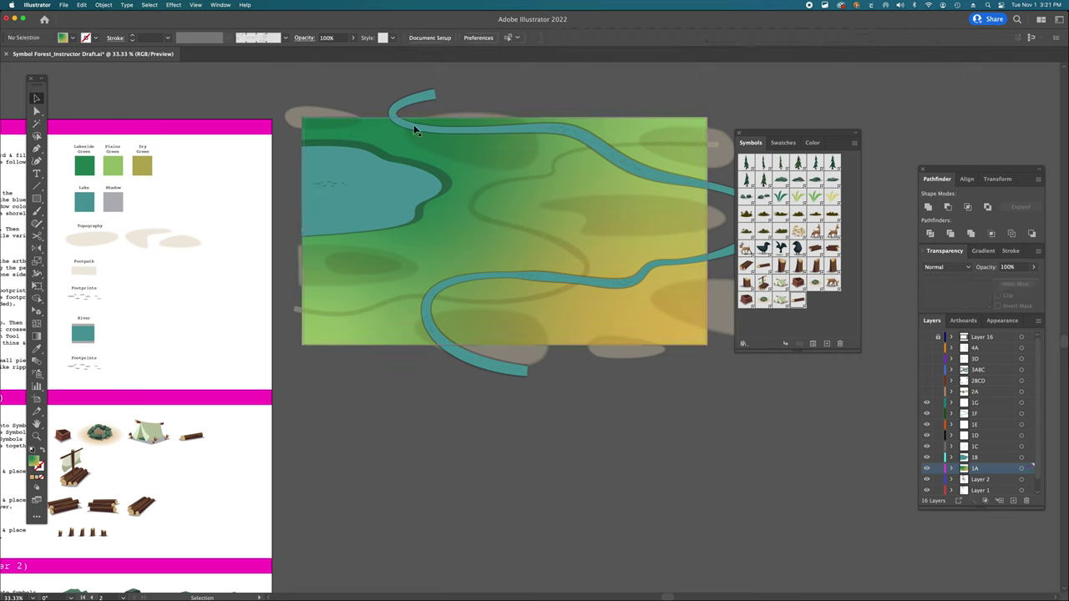
- Make Layer 2A visible and zoom in on the campsite near the river bend
{"action": "left_click", "coordinate": [926, 391]}
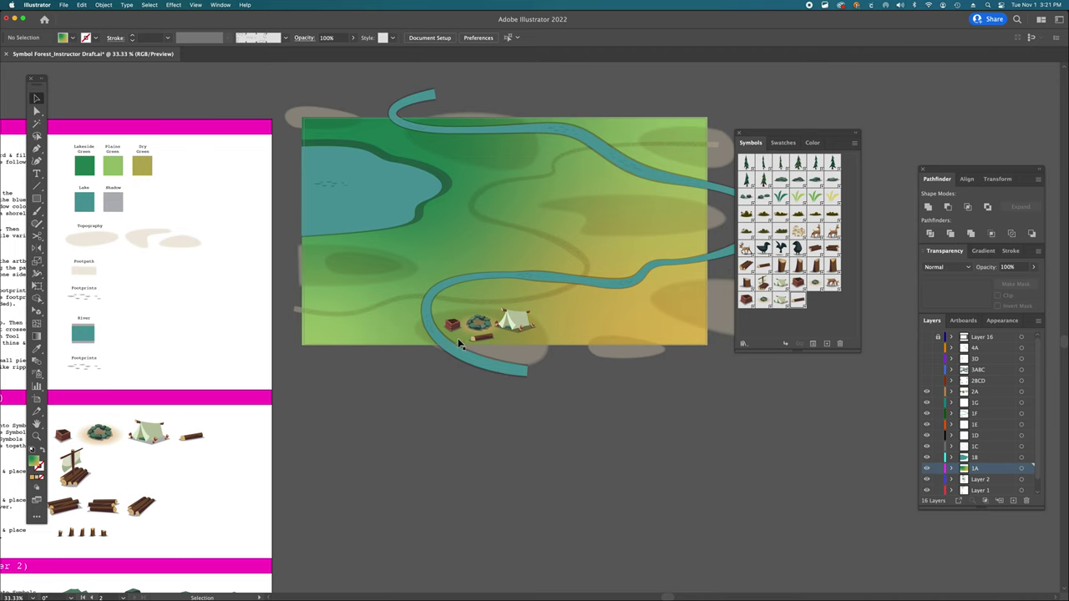
{"action": "key", "text": "super+space"}
{"action": "left_click_drag", "start_coordinate": [533, 319], "coordinate": [525, 331]}
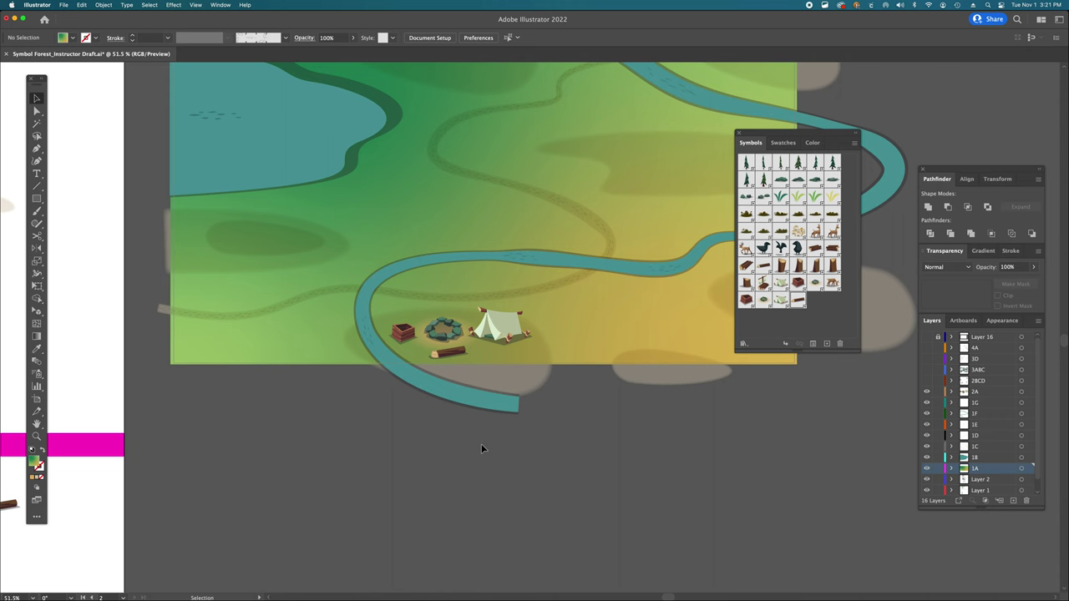
{"action": "scroll", "coordinate": [442, 370], "scroll_direction": "right", "scroll_amount": 2}
{"action": "scroll", "coordinate": [443, 370], "scroll_direction": "left", "scroll_amount": 4}
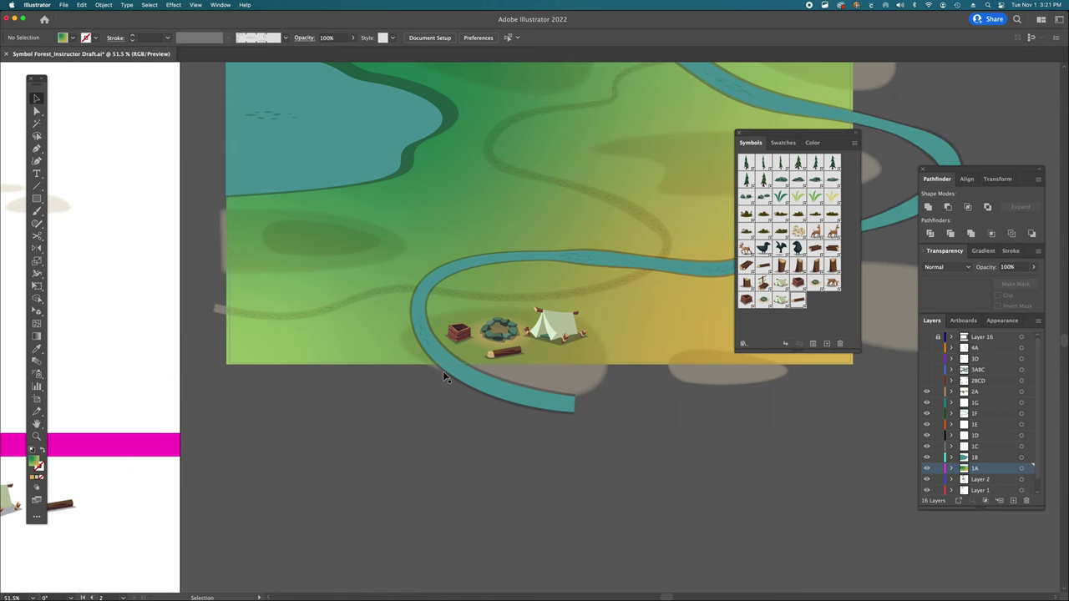
- Zoom the instruction sheet to 50% and select the raft group
{"action": "scroll", "coordinate": [403, 416], "scroll_direction": "left", "scroll_amount": 10}
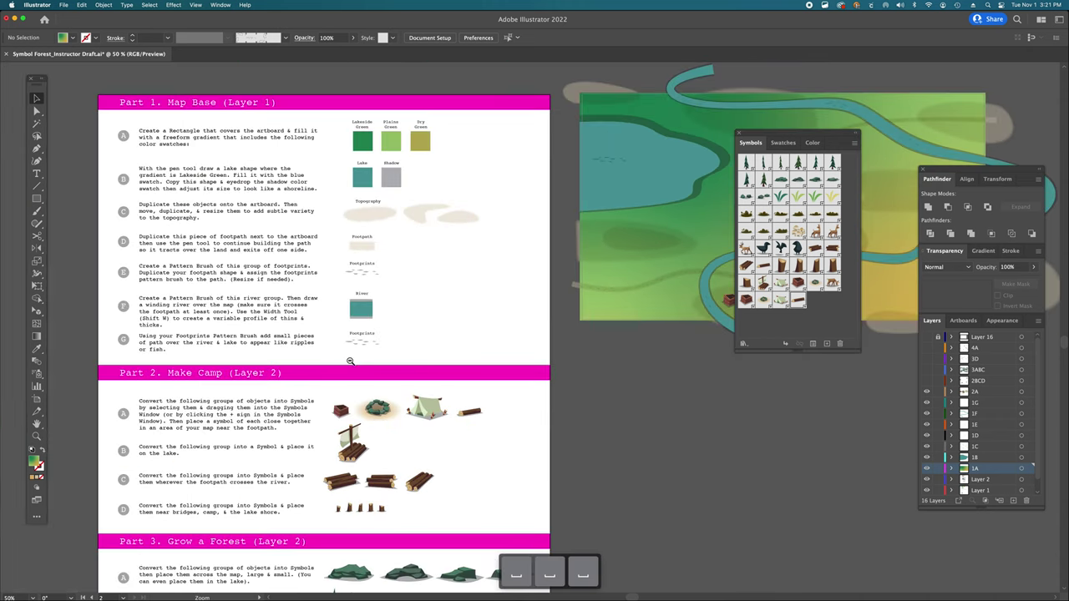
{"action": "key", "text": "super+equal"}
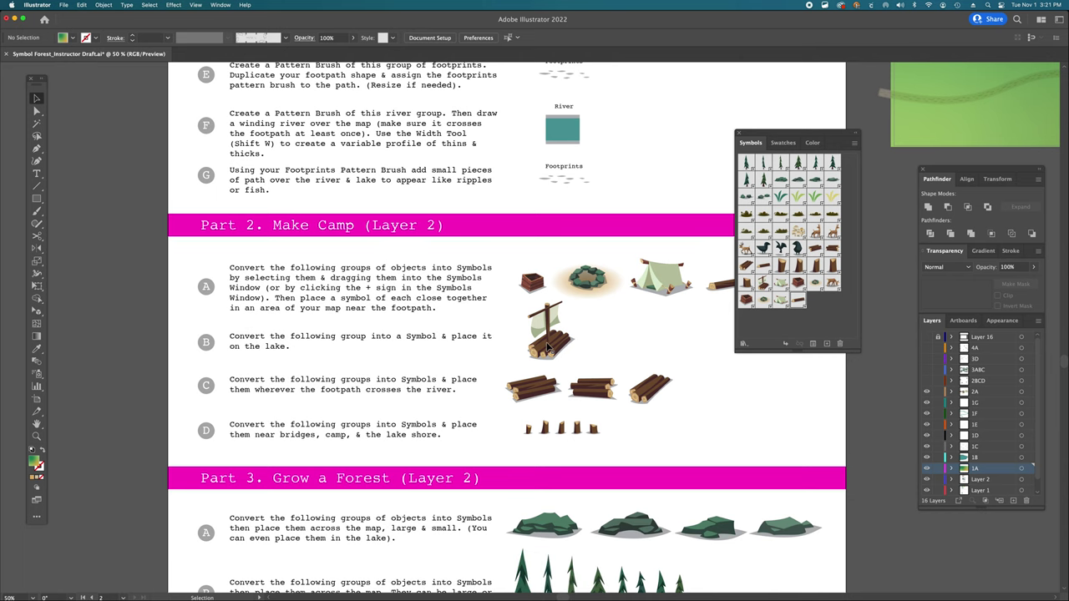
{"action": "scroll", "coordinate": [548, 347], "scroll_direction": "right", "scroll_amount": 2}
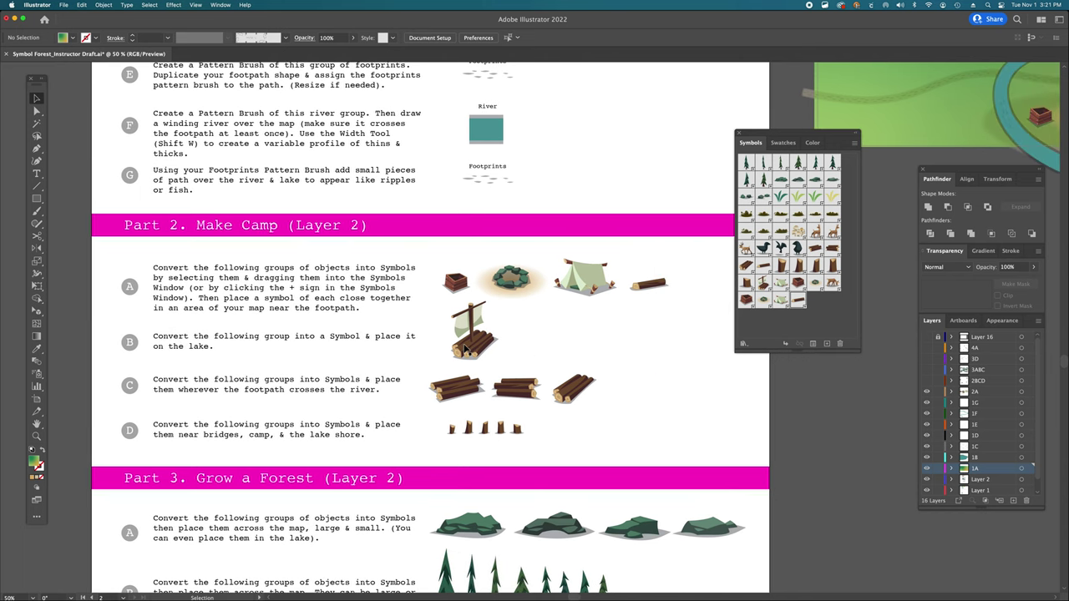
{"action": "key", "text": "v"}
{"action": "left_click", "coordinate": [468, 347]}
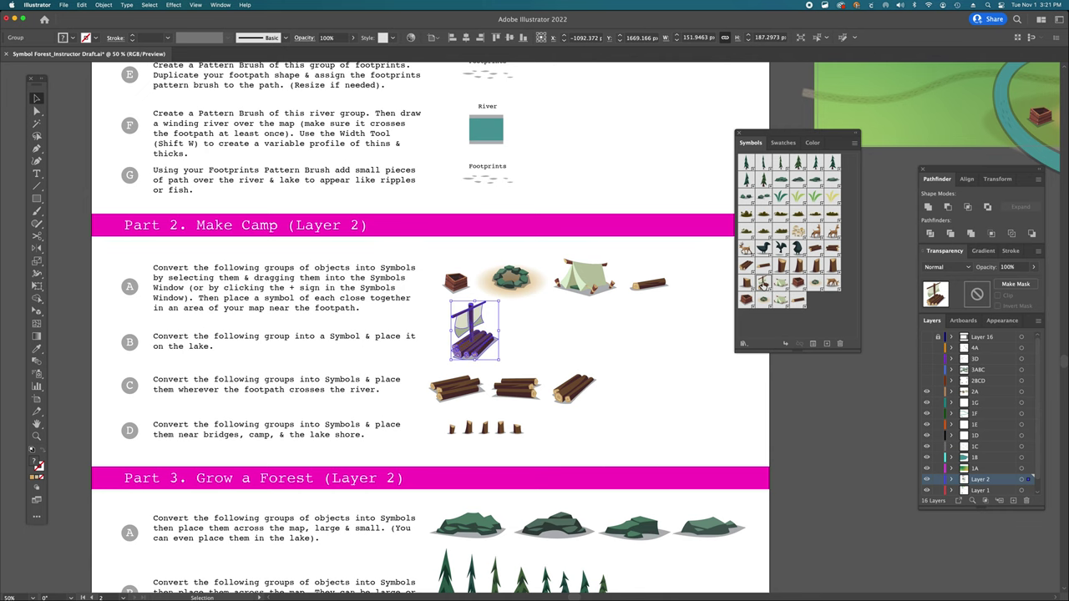
- Scroll over to the map artboard showing the campsite
{"action": "scroll", "coordinate": [595, 302], "scroll_direction": "right", "scroll_amount": 15}
{"action": "scroll", "coordinate": [596, 301], "scroll_direction": "up", "scroll_amount": 5}
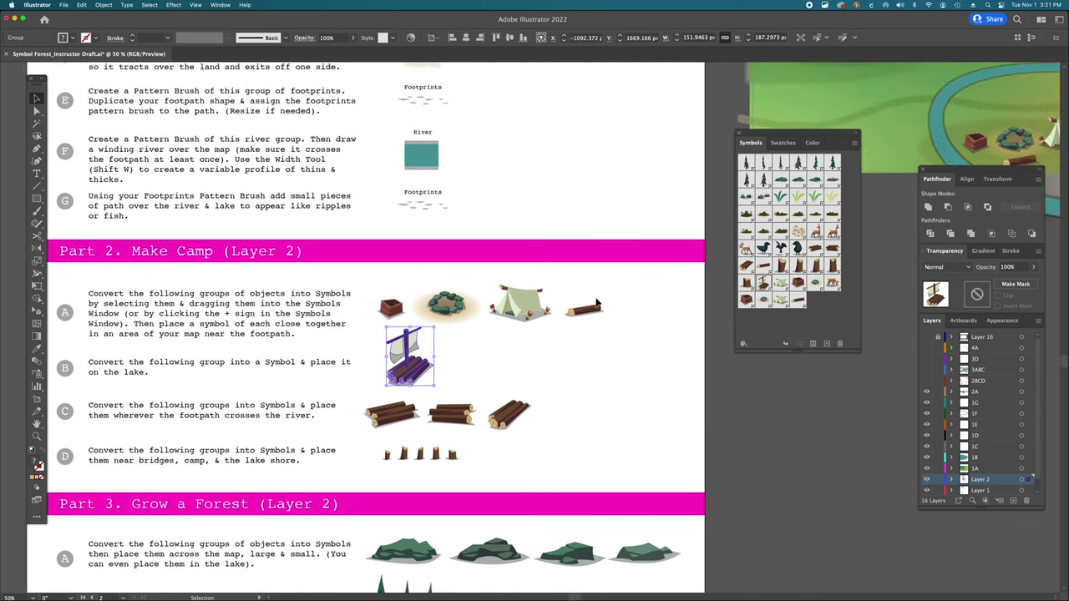
{"action": "scroll", "coordinate": [595, 301], "scroll_direction": "left", "scroll_amount": 2}
{"action": "scroll", "coordinate": [595, 301], "scroll_direction": "up", "scroll_amount": 1}
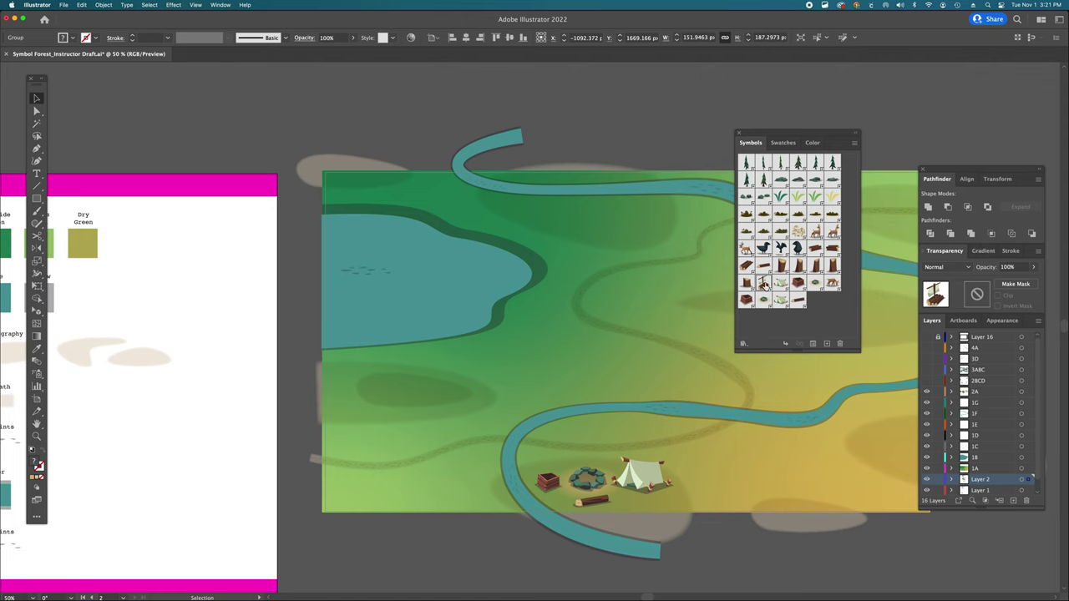
- Place a test Raft symbol on the map, delete it, and return to the Part 2 instructions
{"action": "left_click_drag", "start_coordinate": [762, 285], "coordinate": [536, 283]}
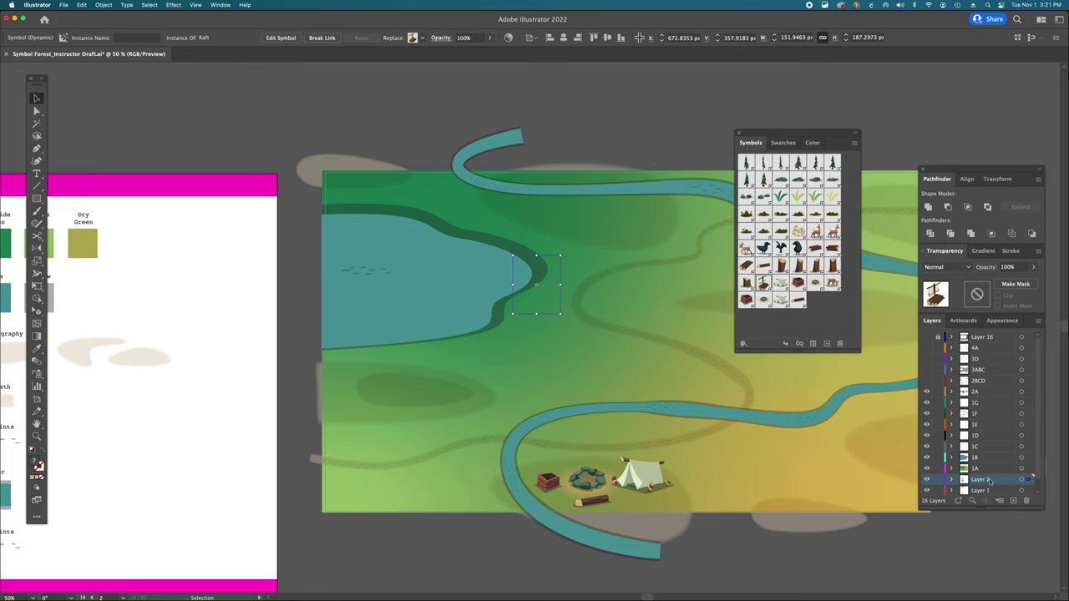
{"action": "key", "text": "BackSpace"}
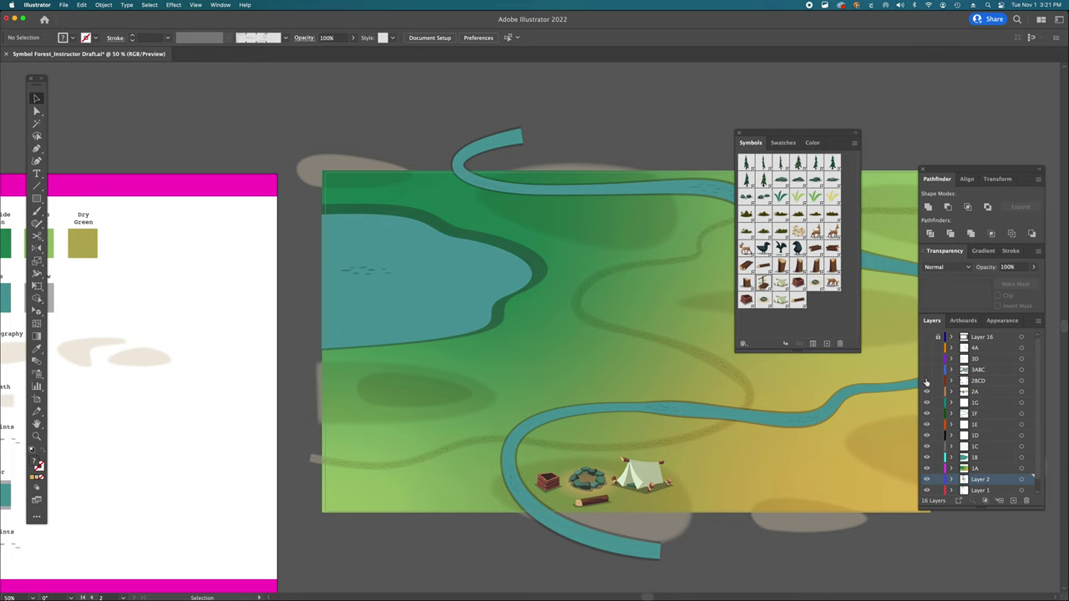
{"action": "scroll", "coordinate": [488, 382], "scroll_direction": "left", "scroll_amount": 10}
{"action": "scroll", "coordinate": [467, 381], "scroll_direction": "down", "scroll_amount": 10}
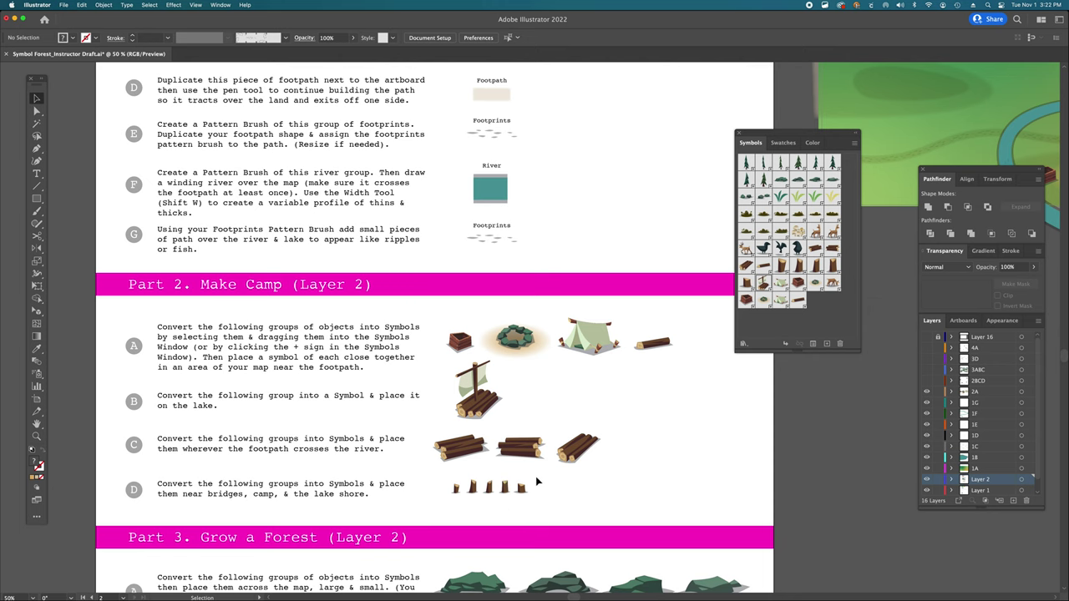
{"action": "left_click", "coordinate": [472, 487]}
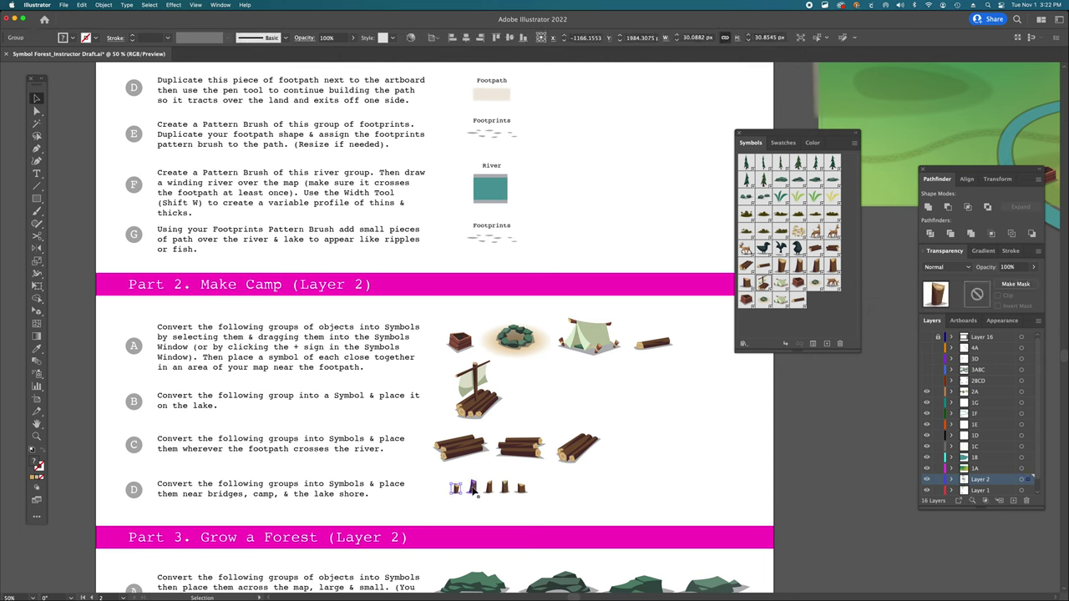
{"action": "left_click", "coordinate": [488, 487]}
{"action": "left_click", "coordinate": [504, 487]}
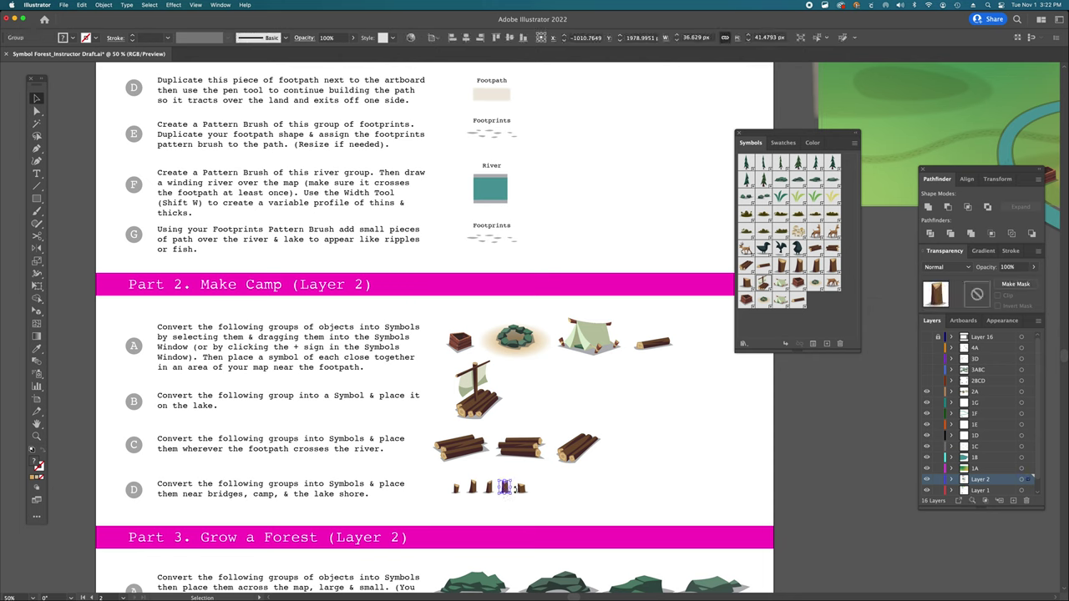
{"action": "left_click", "coordinate": [520, 487]}
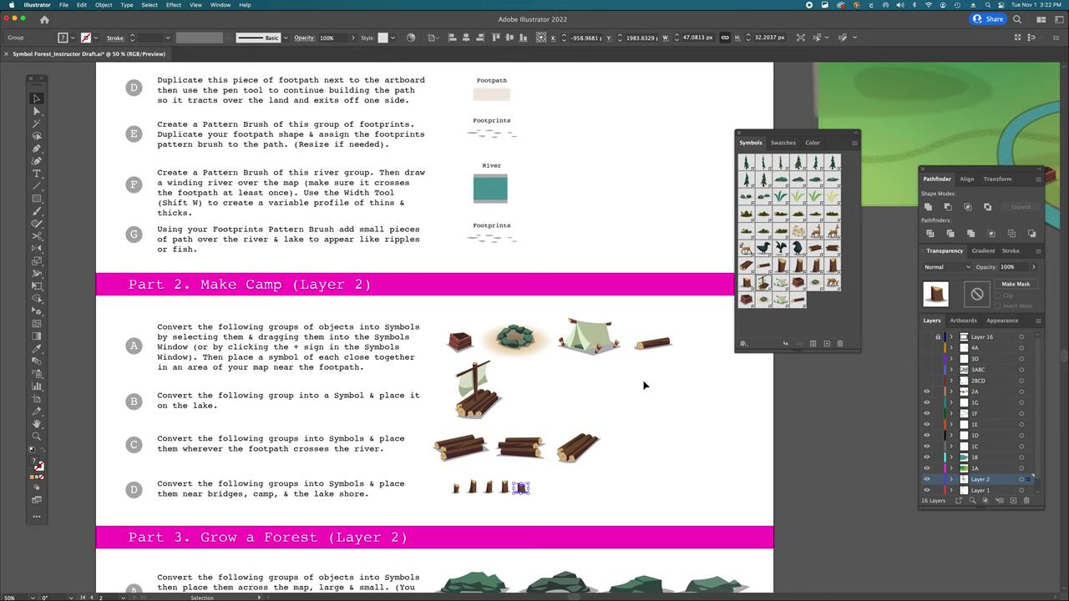
{"action": "scroll", "coordinate": [643, 380], "scroll_direction": "right", "scroll_amount": 10}
- Turn on layer 2BCD to reveal the raft, log bridges and stumps on the map
{"action": "scroll", "coordinate": [643, 380], "scroll_direction": "up", "scroll_amount": 6}
{"action": "scroll", "coordinate": [643, 380], "scroll_direction": "right", "scroll_amount": 5}
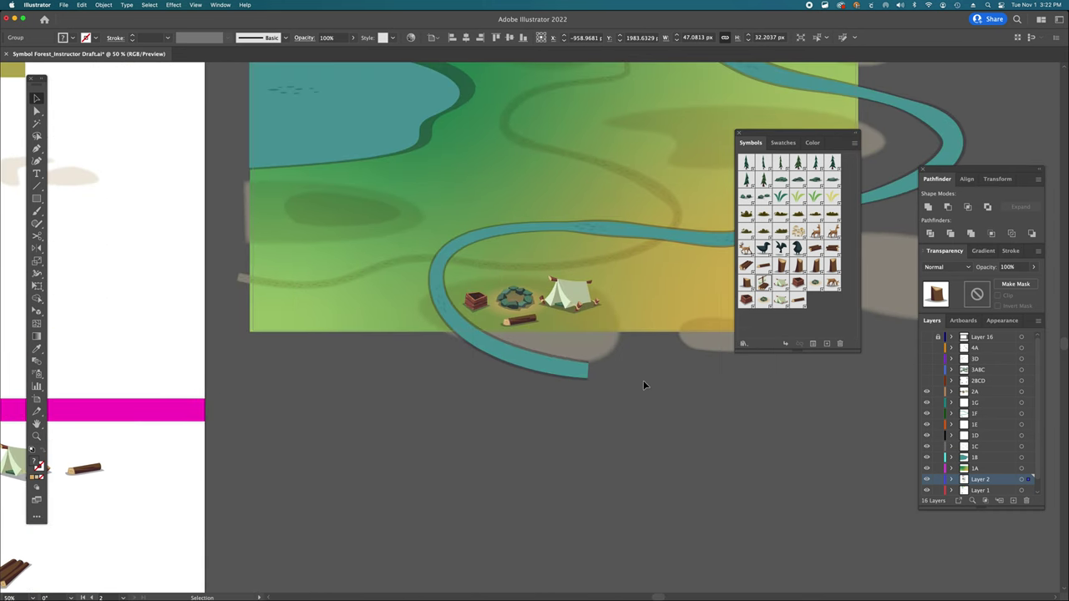
{"action": "left_click", "coordinate": [926, 380]}
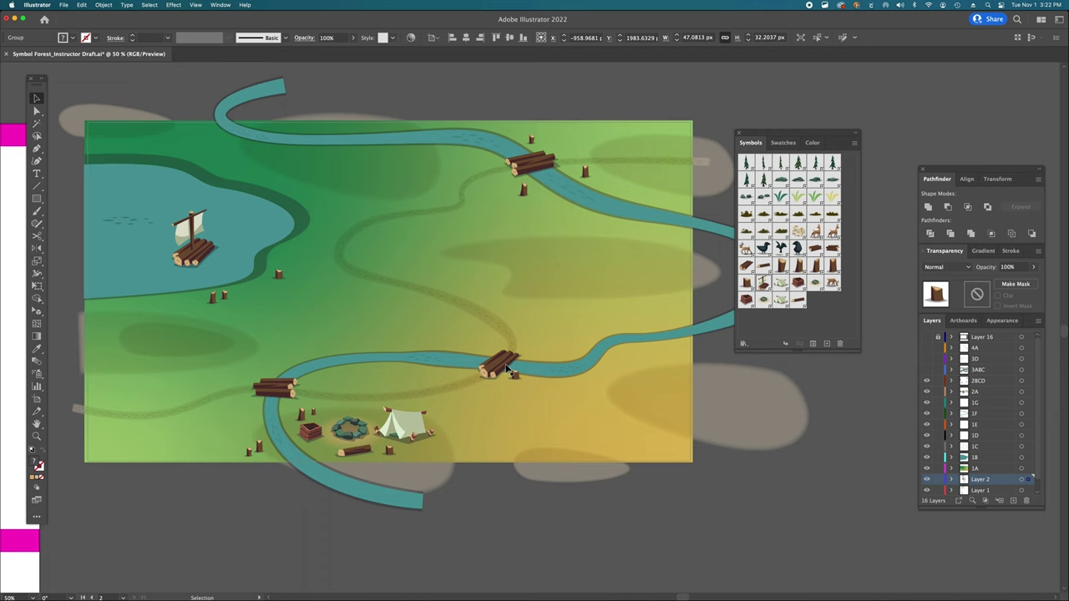
- Select and deselect the middle log bridge, then scroll back to the instructions
{"action": "left_click", "coordinate": [510, 364]}
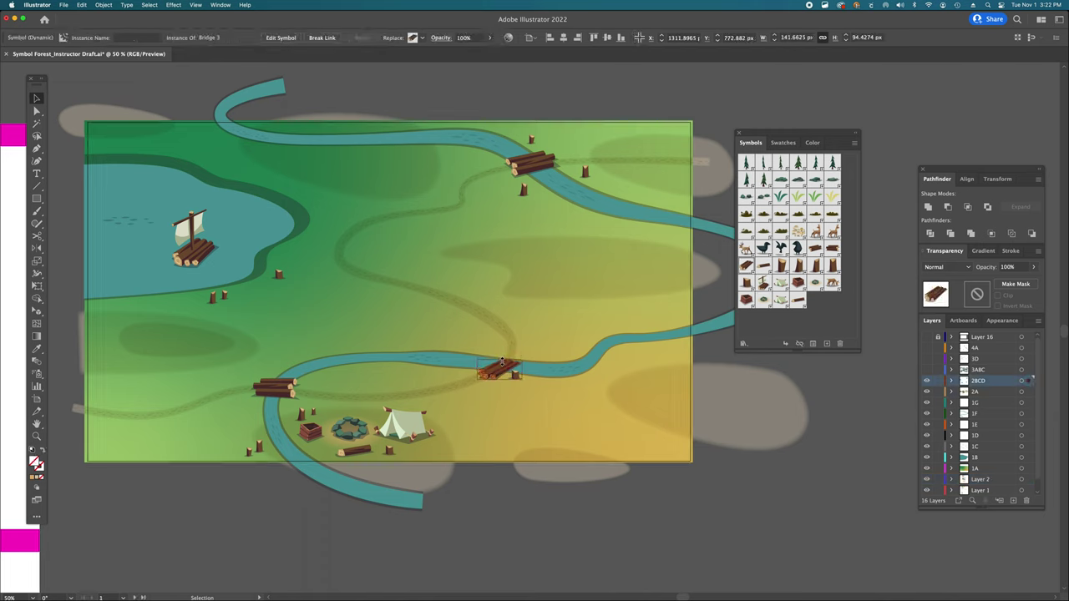
{"action": "key", "text": "z"}
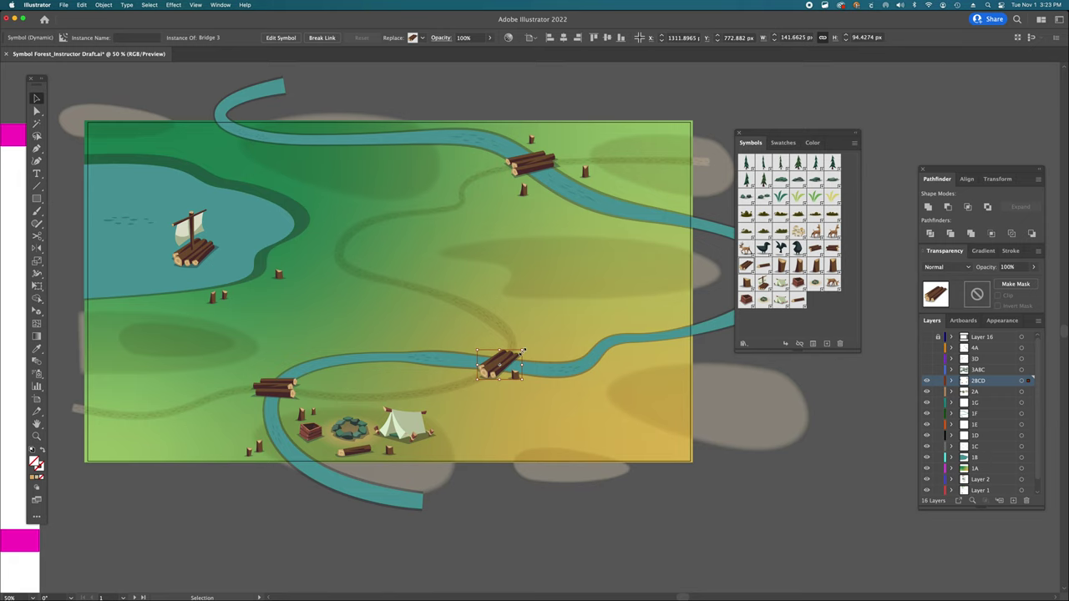
{"action": "left_click", "coordinate": [530, 506]}
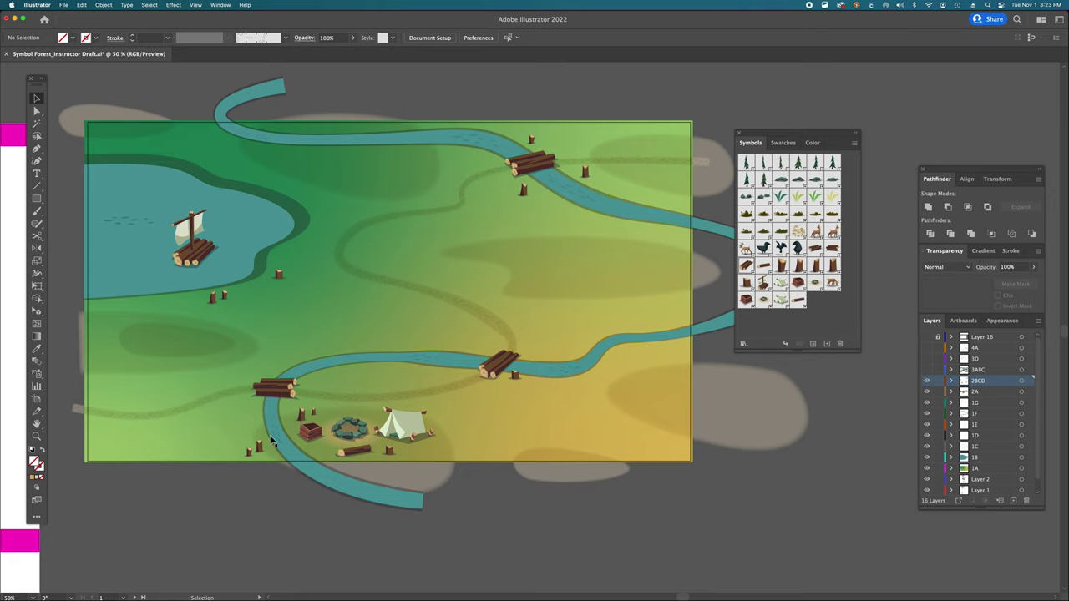
{"action": "scroll", "coordinate": [468, 333], "scroll_direction": "left", "scroll_amount": 15}
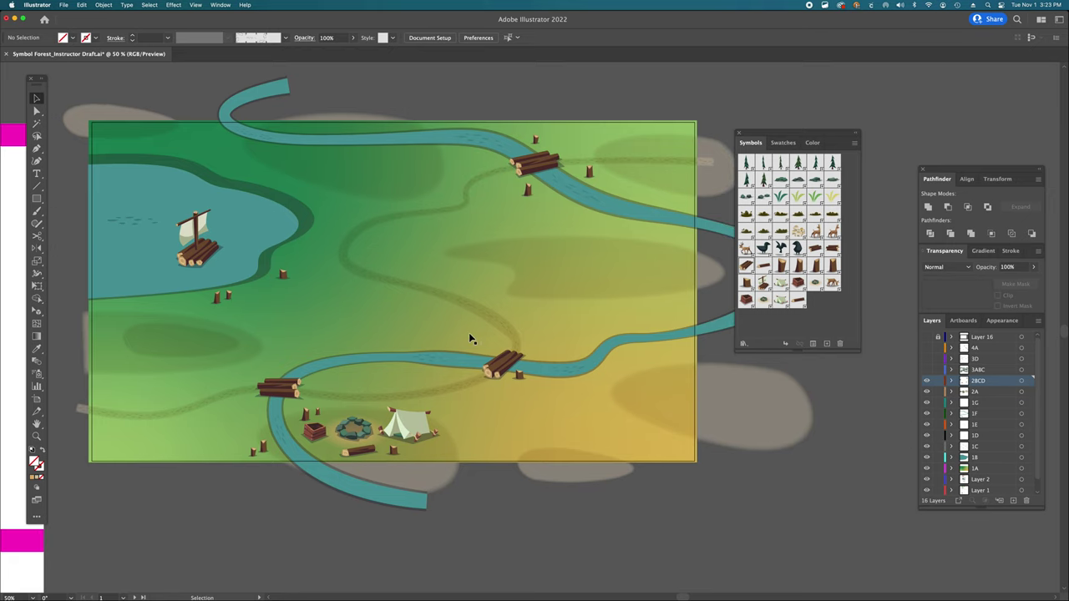
{"action": "scroll", "coordinate": [470, 339], "scroll_direction": "left", "scroll_amount": 2}
{"action": "scroll", "coordinate": [470, 339], "scroll_direction": "down", "scroll_amount": 5}
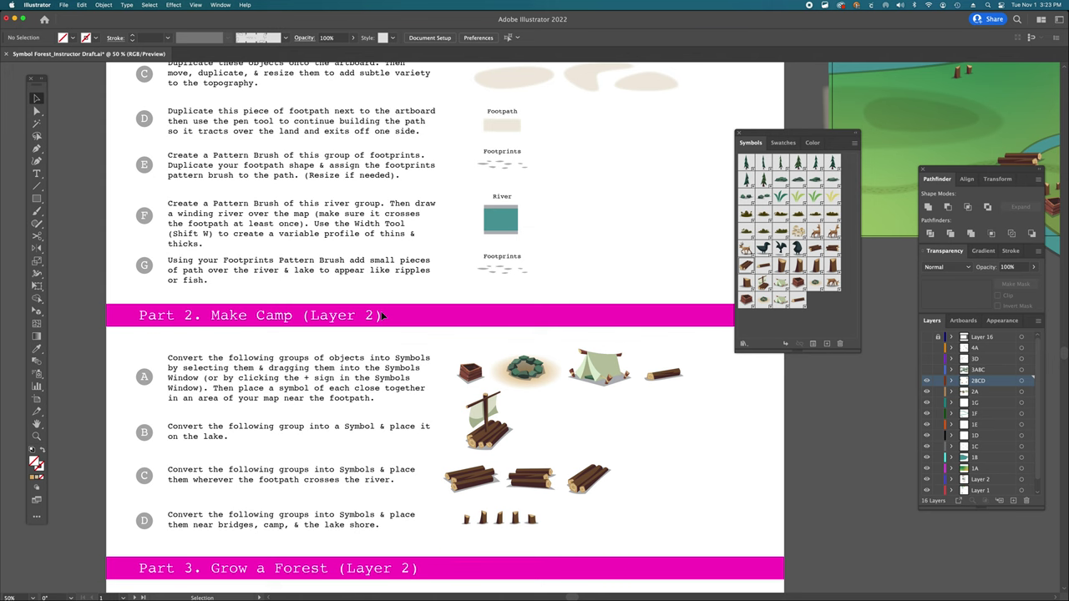
- Read through Part 3 Grow a Forest and nudge the Symbols panel slightly right
{"action": "scroll", "coordinate": [382, 316], "scroll_direction": "down", "scroll_amount": 1}
{"action": "scroll", "coordinate": [381, 316], "scroll_direction": "right", "scroll_amount": 1}
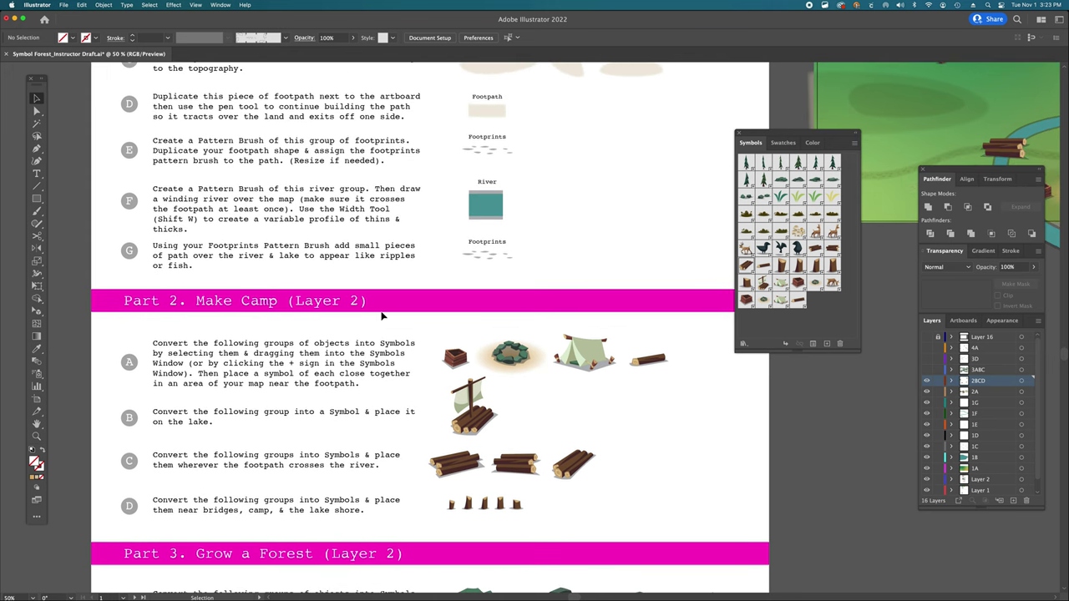
{"action": "scroll", "coordinate": [382, 316], "scroll_direction": "down", "scroll_amount": 3}
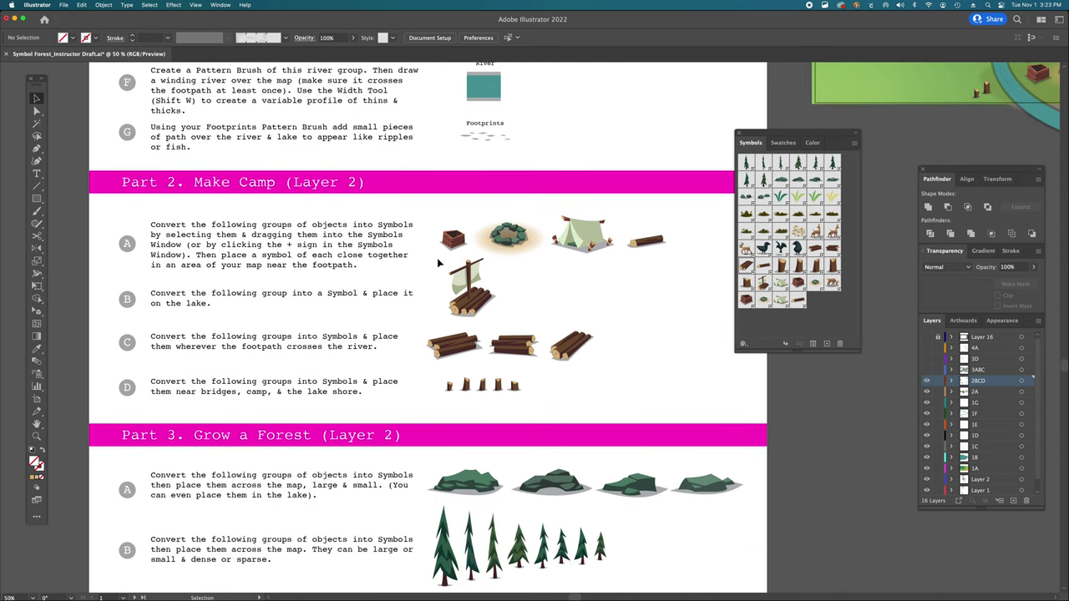
{"action": "scroll", "coordinate": [465, 355], "scroll_direction": "down", "scroll_amount": 4}
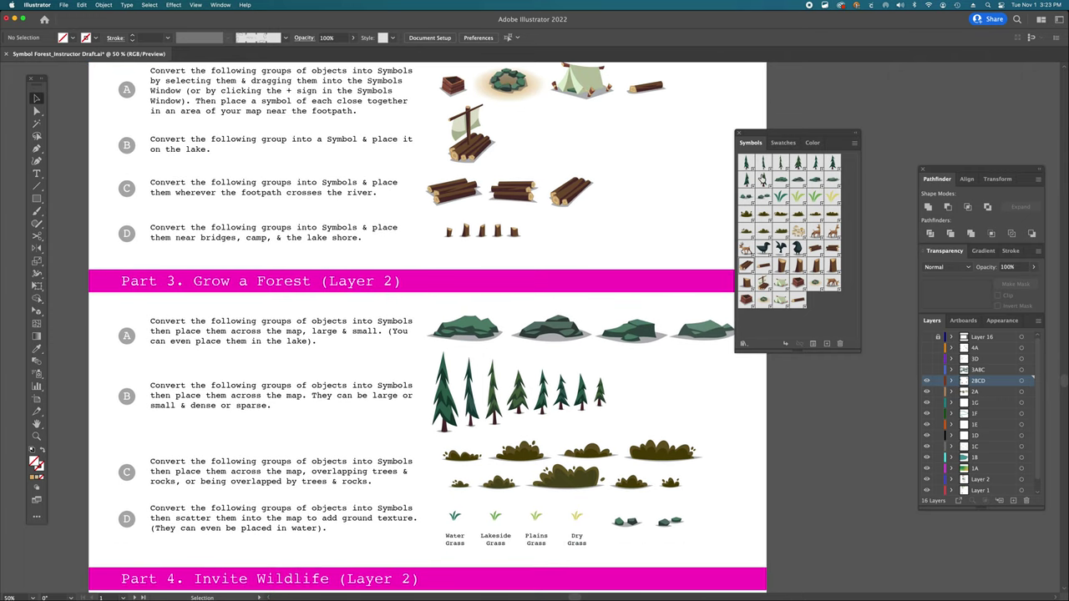
{"action": "left_click_drag", "start_coordinate": [767, 136], "coordinate": [804, 133]}
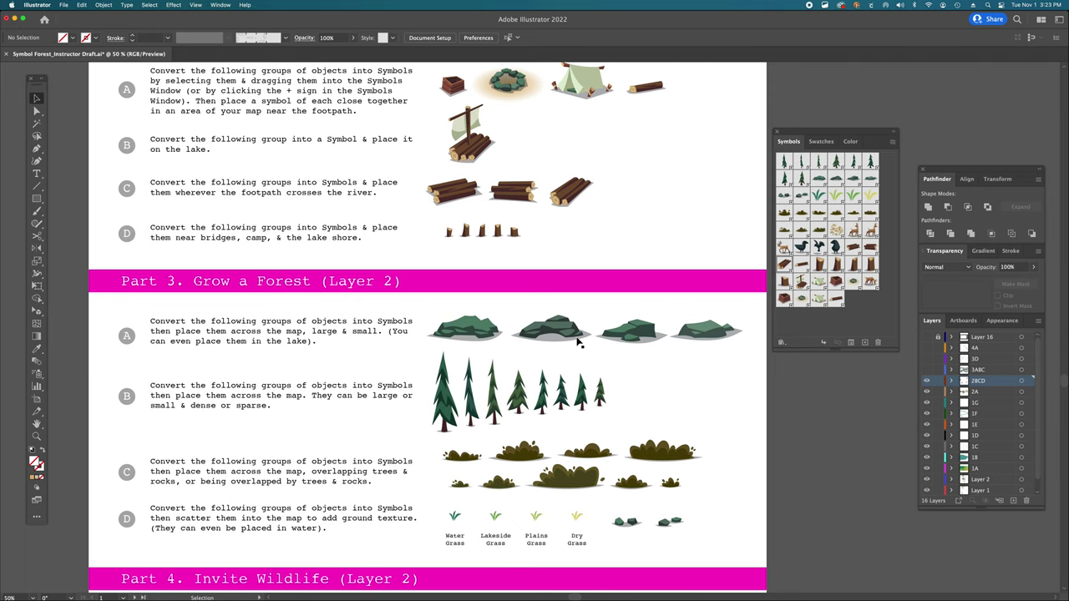
- Scroll back to the map artboard showing the camp, bridges and raft
{"action": "scroll", "coordinate": [576, 341], "scroll_direction": "right", "scroll_amount": 5}
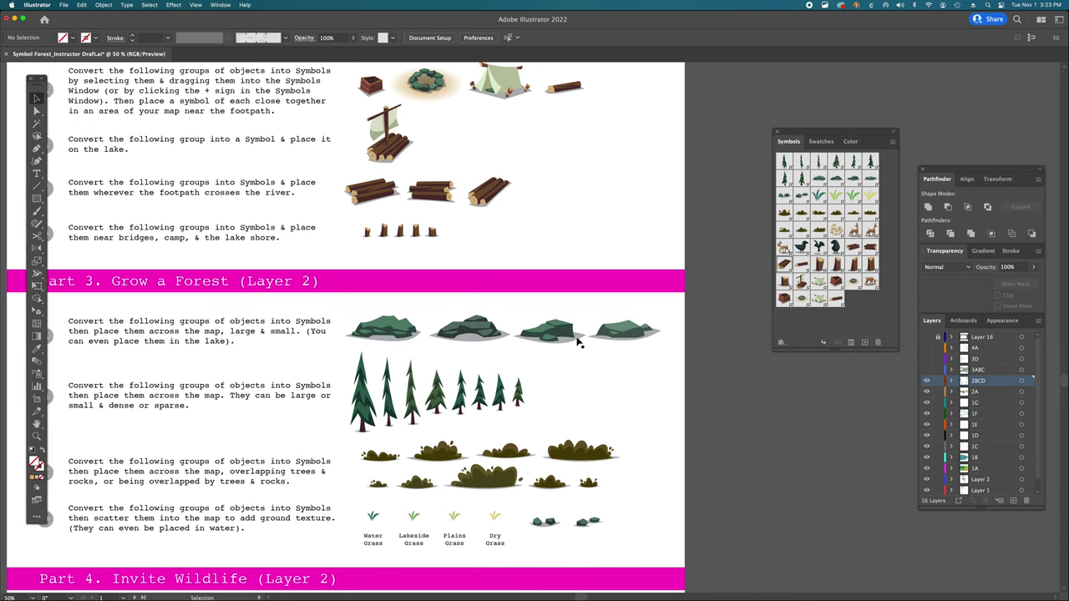
{"action": "scroll", "coordinate": [576, 340], "scroll_direction": "left", "scroll_amount": 1}
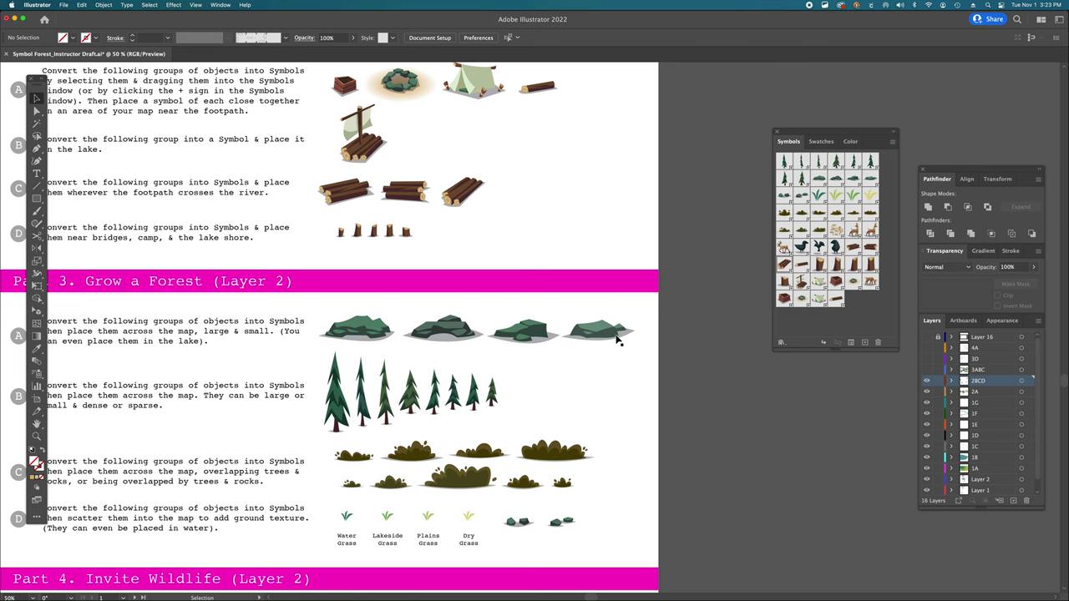
{"action": "scroll", "coordinate": [472, 392], "scroll_direction": "up", "scroll_amount": 2}
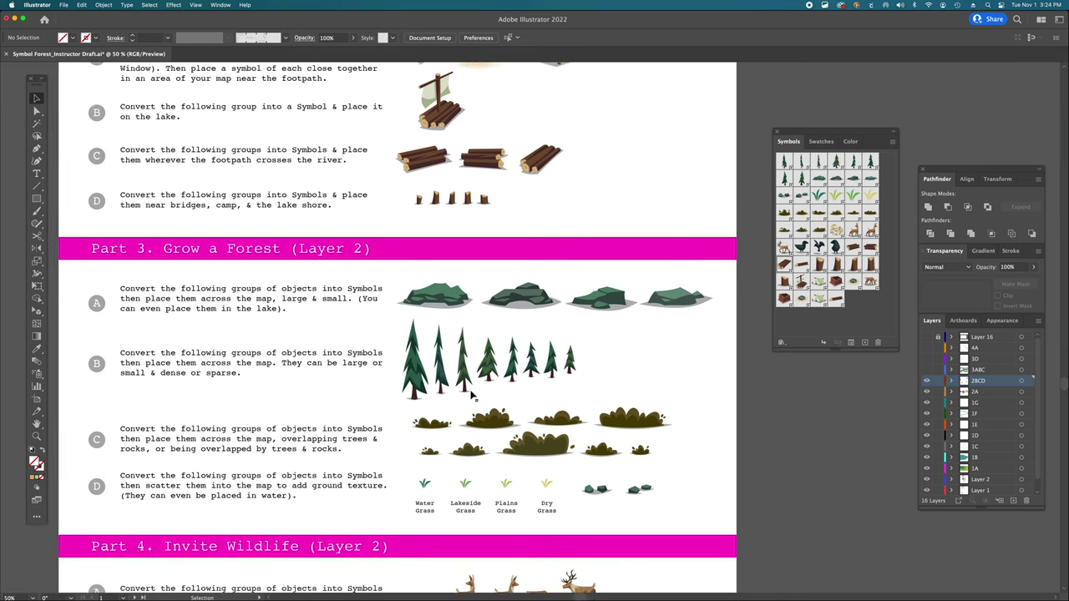
{"action": "scroll", "coordinate": [468, 384], "scroll_direction": "left", "scroll_amount": 1}
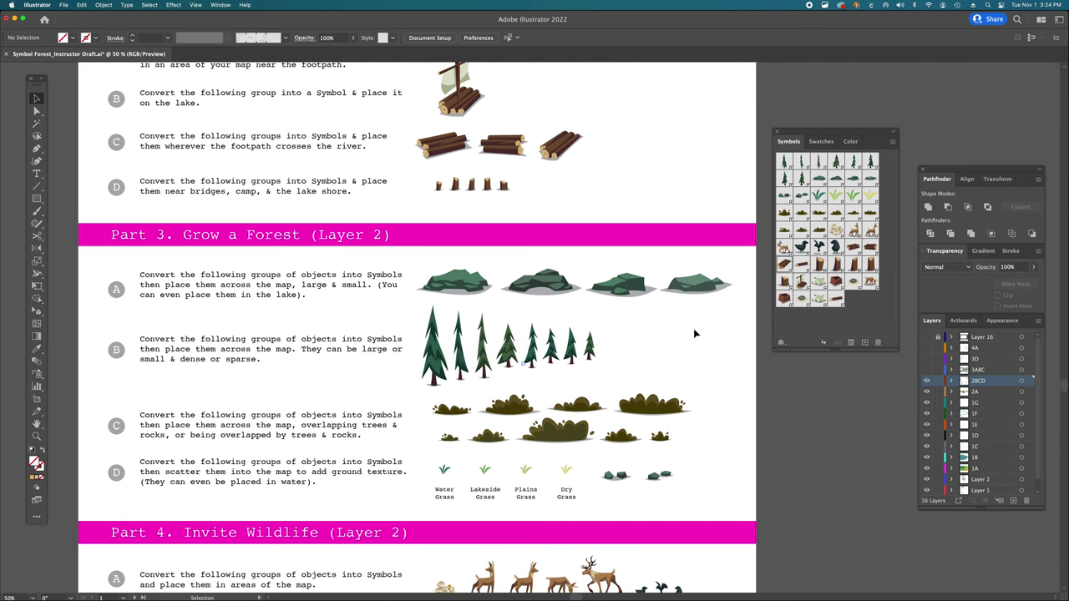
{"action": "scroll", "coordinate": [693, 332], "scroll_direction": "right", "scroll_amount": 5}
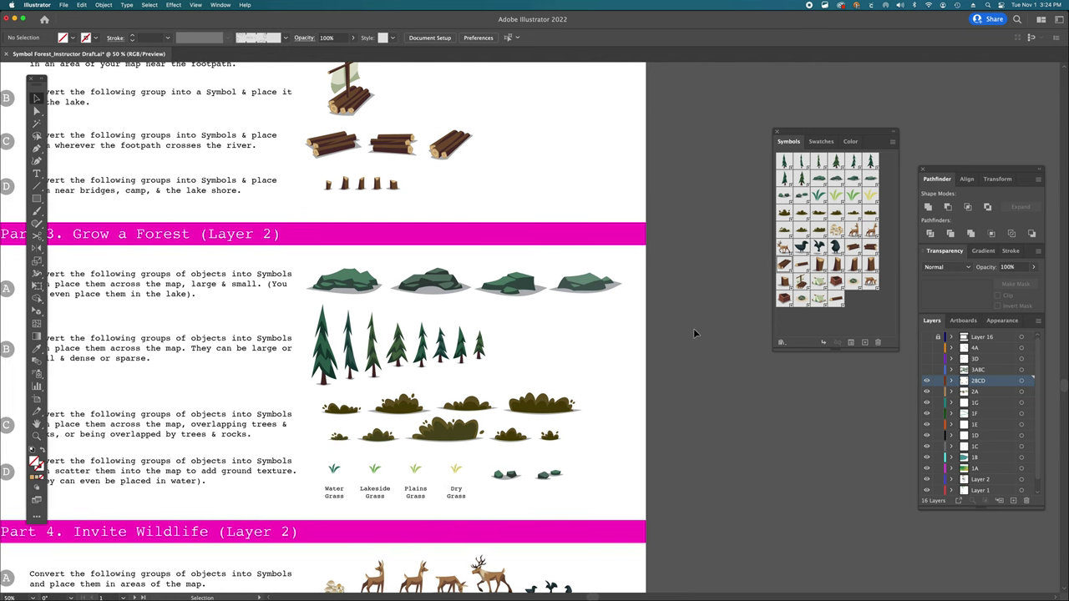
{"action": "scroll", "coordinate": [565, 336], "scroll_direction": "left", "scroll_amount": 4}
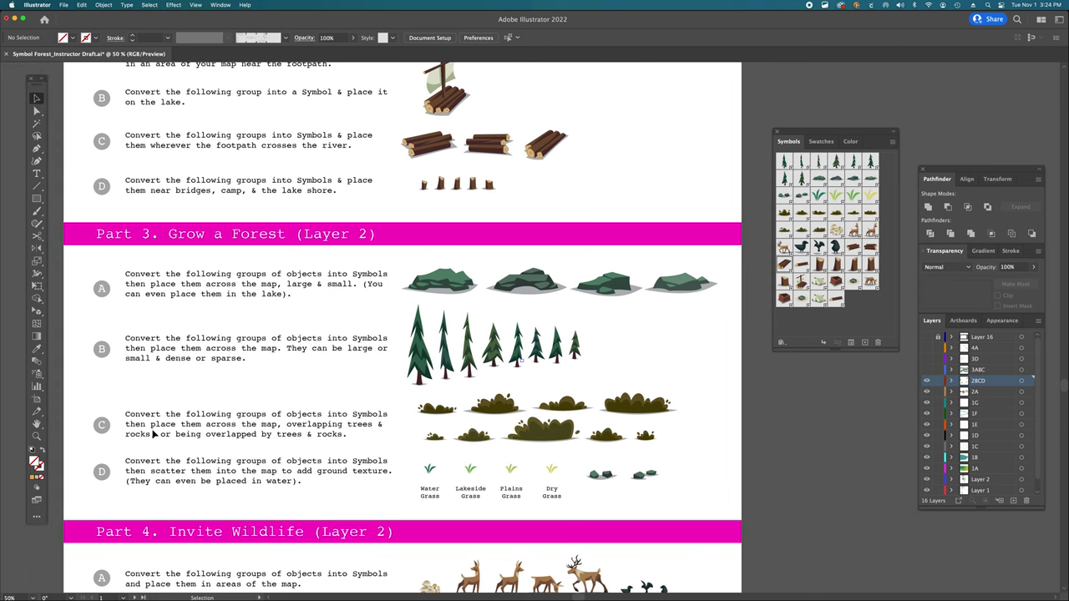
{"action": "scroll", "coordinate": [699, 380], "scroll_direction": "right", "scroll_amount": 18}
{"action": "scroll", "coordinate": [699, 380], "scroll_direction": "right", "scroll_amount": 8}
{"action": "scroll", "coordinate": [699, 380], "scroll_direction": "up", "scroll_amount": 20}
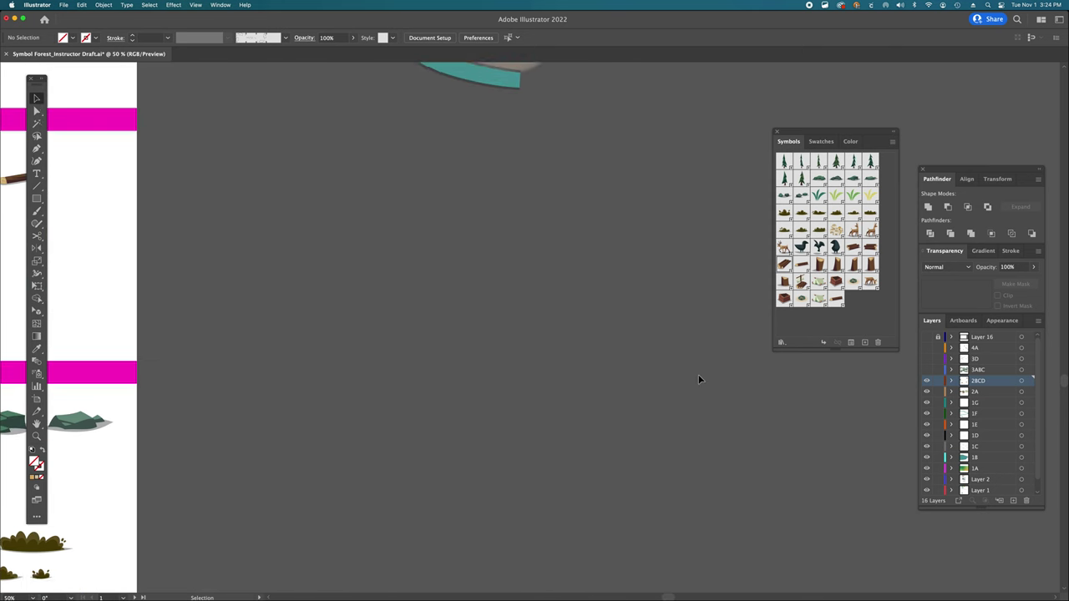
{"action": "scroll", "coordinate": [699, 380], "scroll_direction": "up", "scroll_amount": 4}
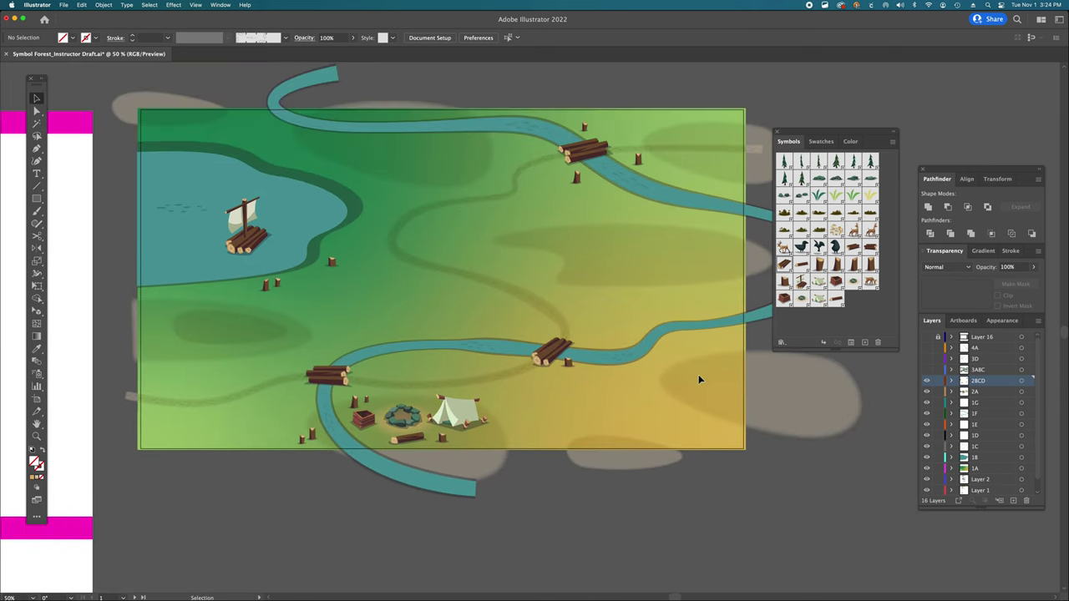
- Turn on layer 3ABC to show trees, rocks and bushes, then select several rocks
{"action": "left_click", "coordinate": [926, 371]}
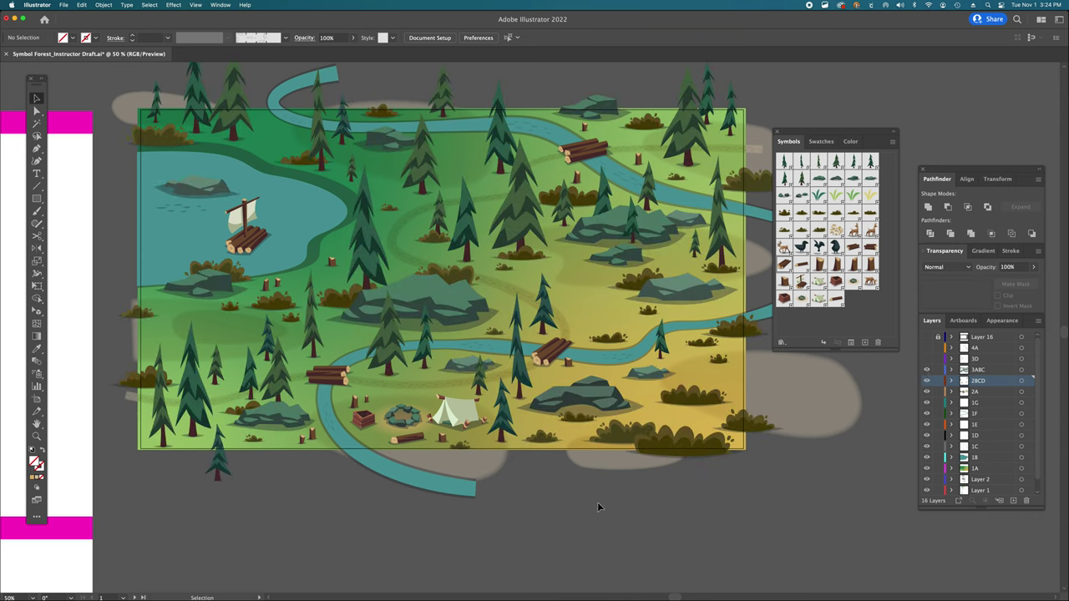
{"action": "left_click", "coordinate": [596, 400]}
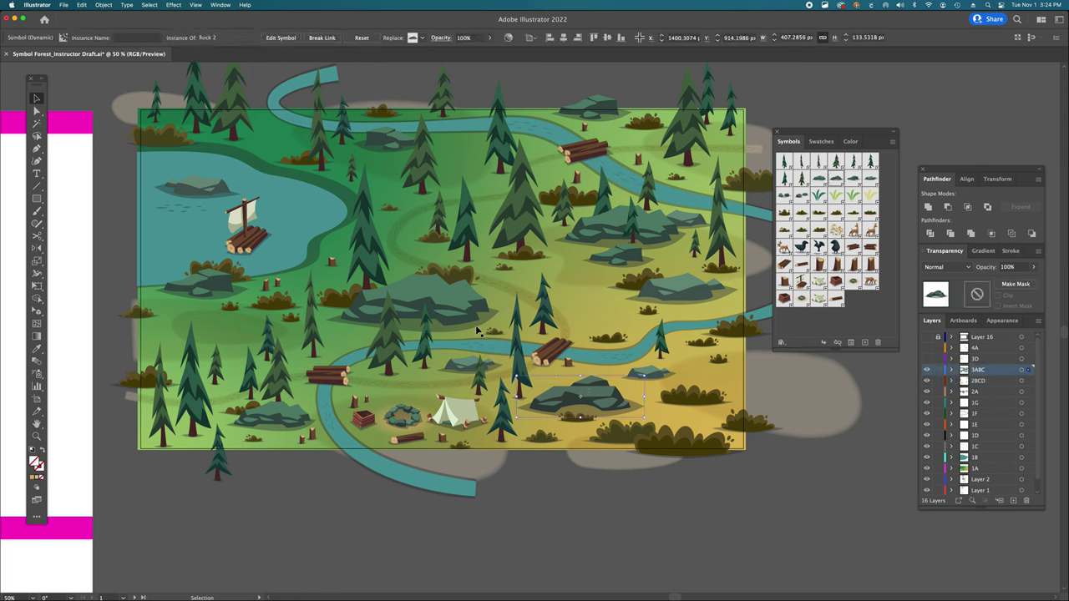
{"action": "left_click", "coordinate": [444, 302]}
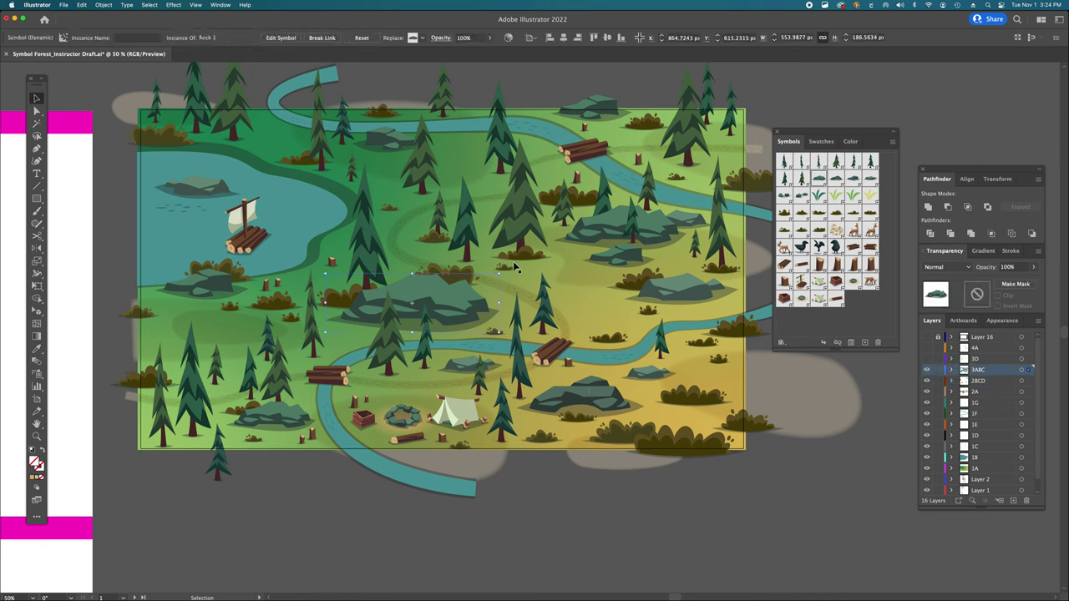
{"action": "left_click", "coordinate": [687, 224]}
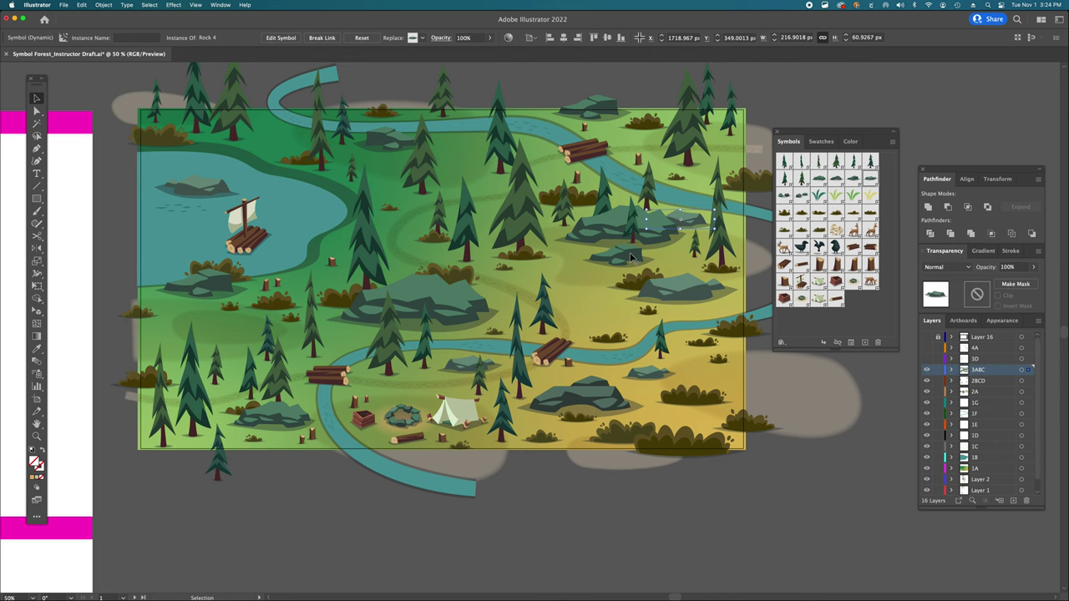
{"action": "left_click", "coordinate": [632, 258]}
{"action": "left_click", "coordinate": [678, 294]}
{"action": "left_click", "coordinate": [206, 290]}
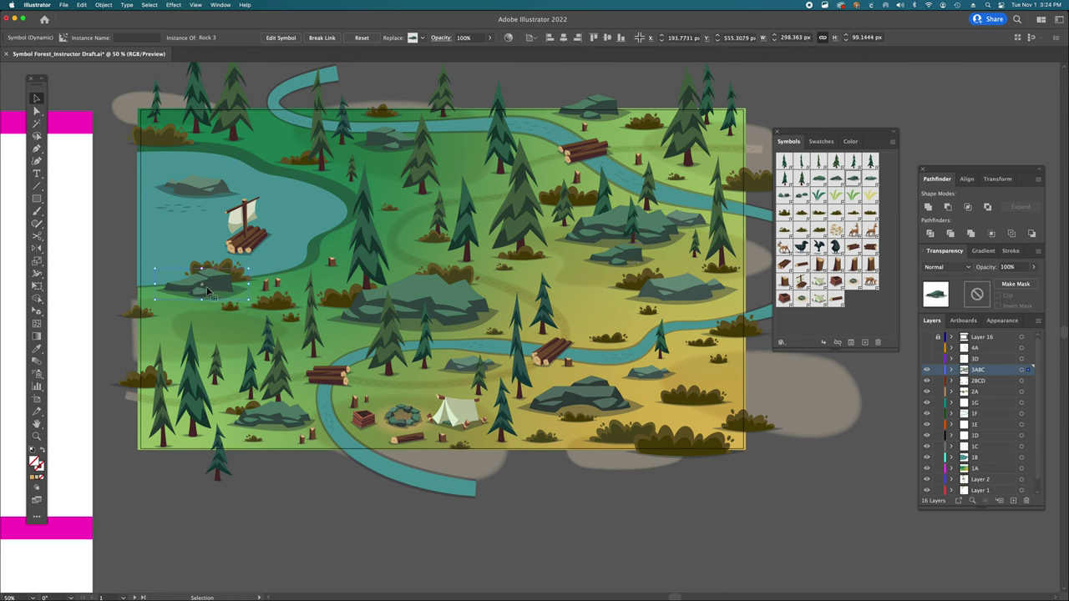
- Try moving the lakeside rock twice, undoing each move with Cmd+Z, then check more rocks
{"action": "left_click_drag", "start_coordinate": [208, 289], "coordinate": [239, 276]}
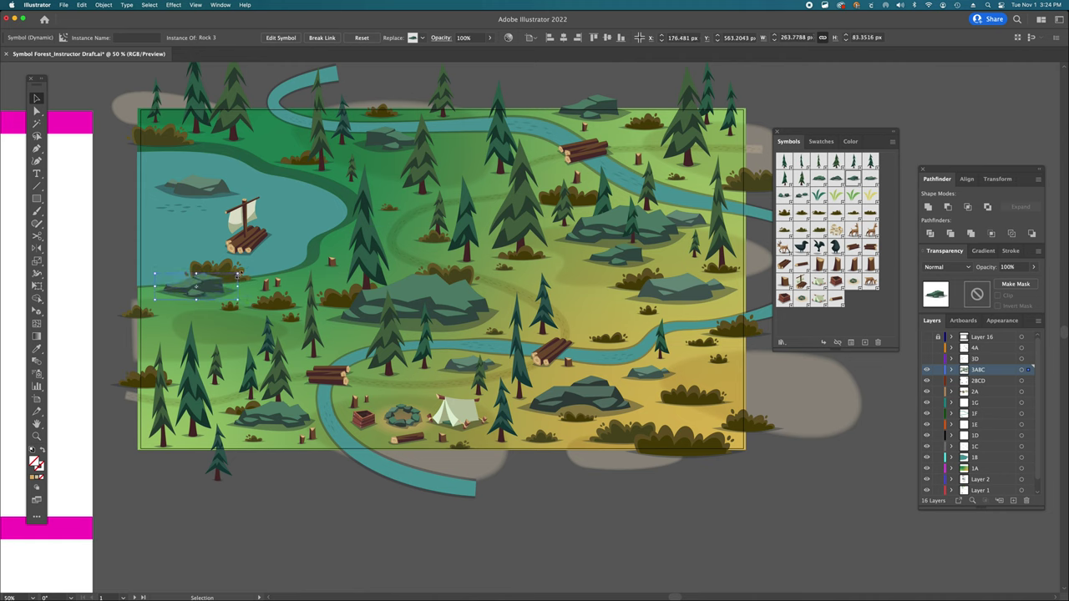
{"action": "key", "text": "super+z"}
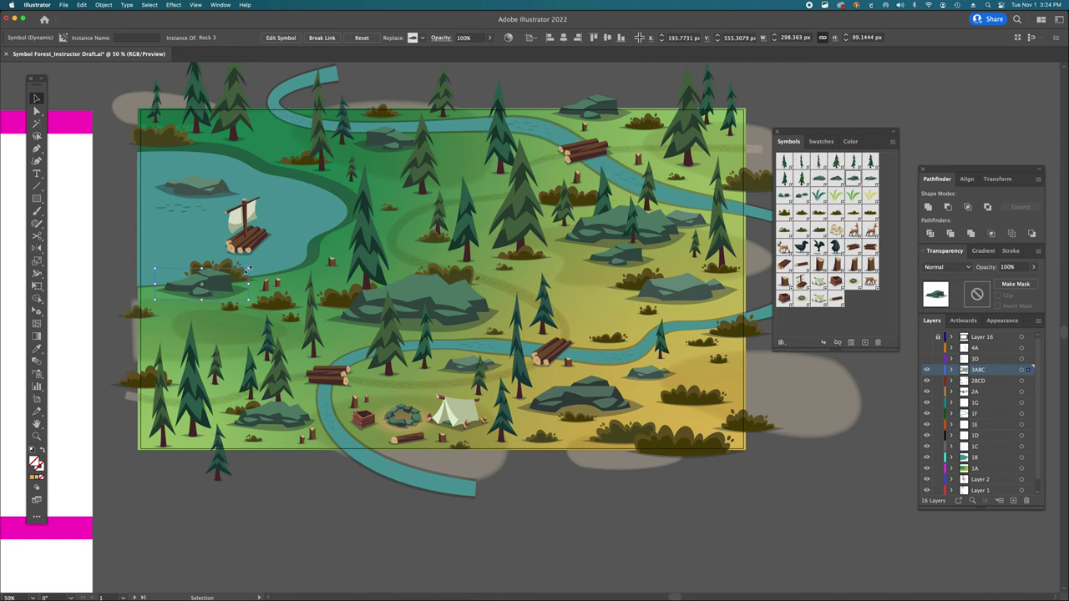
{"action": "mouse_move", "coordinate": [200, 284]}
{"action": "left_mouse_down"}
{"action": "mouse_move", "coordinate": [211, 281]}
{"action": "mouse_move", "coordinate": [202, 284]}
{"action": "left_mouse_up"}
{"action": "key", "text": "super+z"}
{"action": "left_click", "coordinate": [302, 538]}
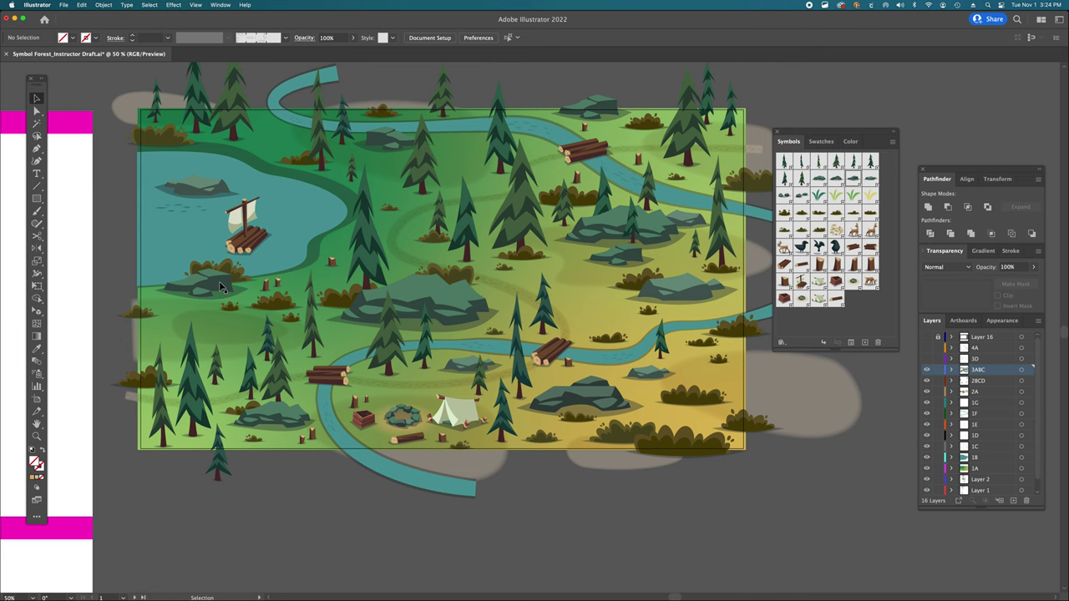
{"action": "left_click", "coordinate": [223, 287]}
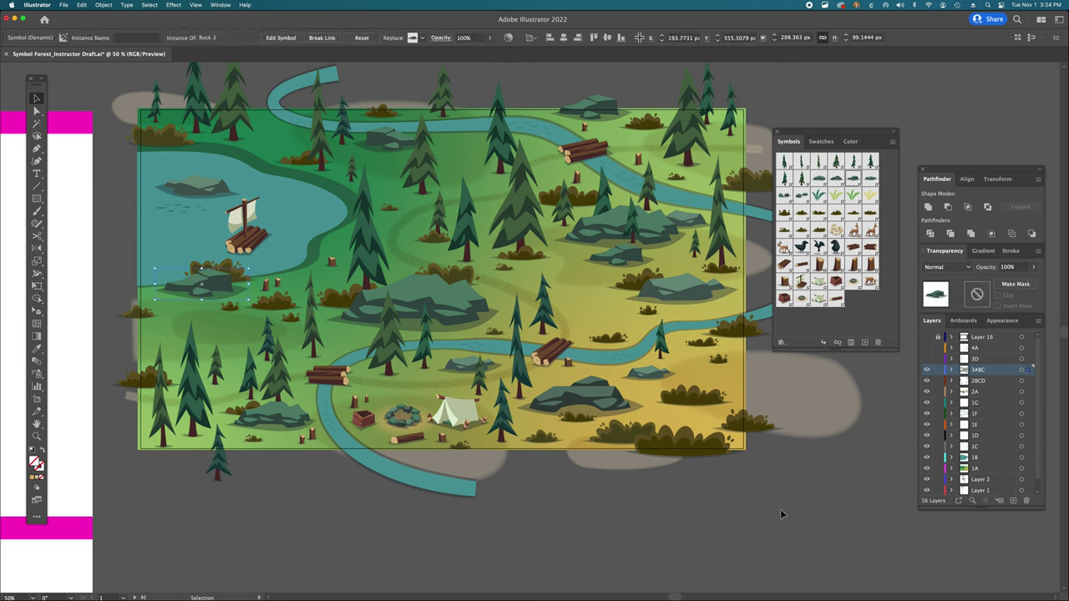
{"action": "left_click", "coordinate": [777, 447]}
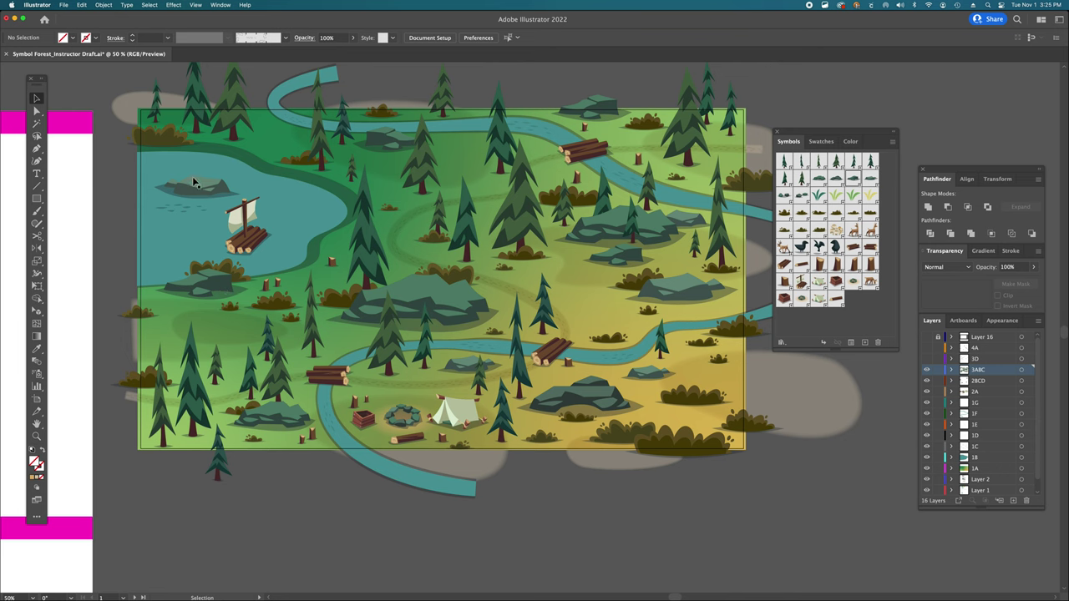
{"action": "left_click", "coordinate": [386, 140]}
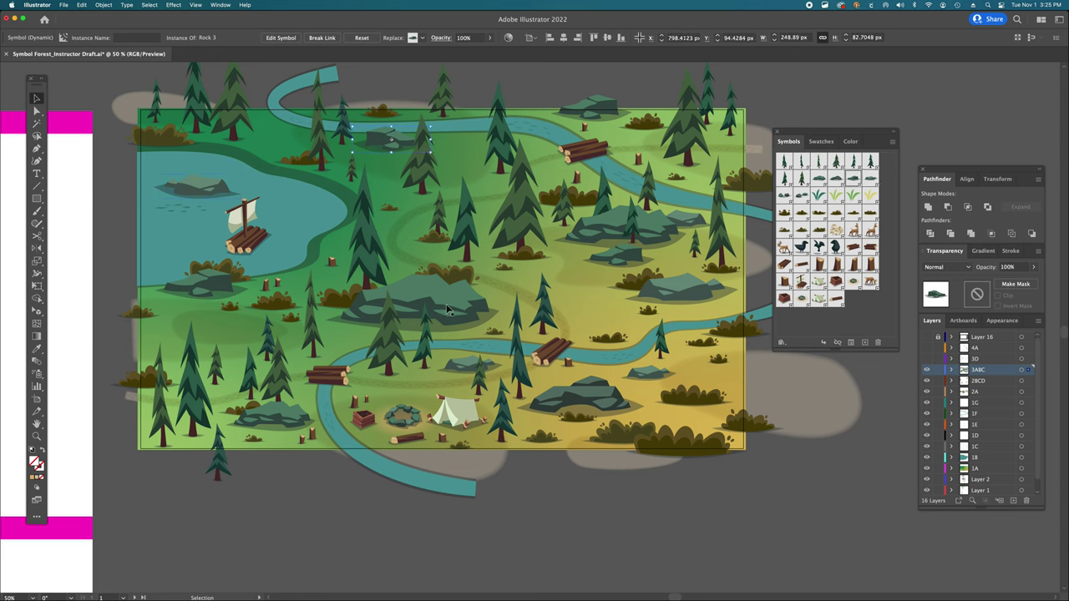
{"action": "left_click", "coordinate": [622, 257]}
- Bring a Bush 3 instance in front of the central rock with Cmd+], then back with Cmd+[
{"action": "left_click", "coordinate": [490, 270]}
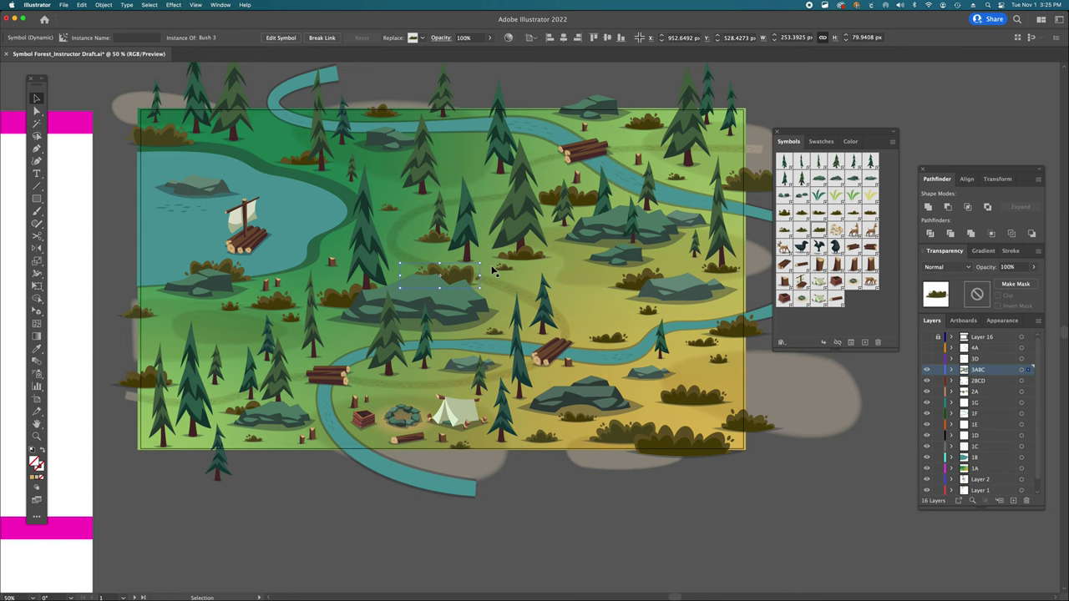
{"action": "key", "text": "super+bracketright"}
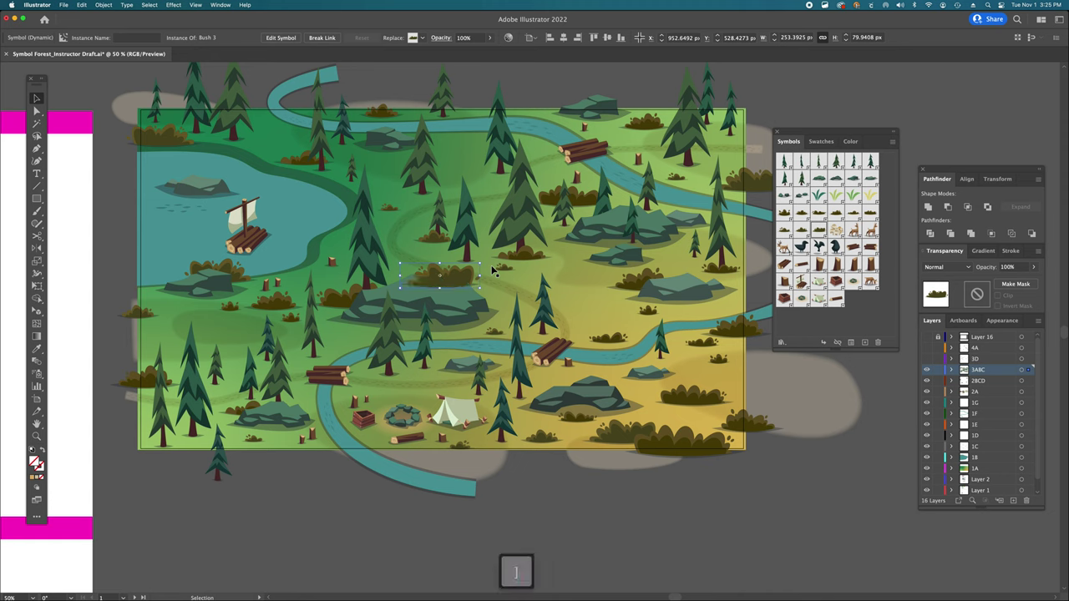
{"action": "key", "text": "super+h"}
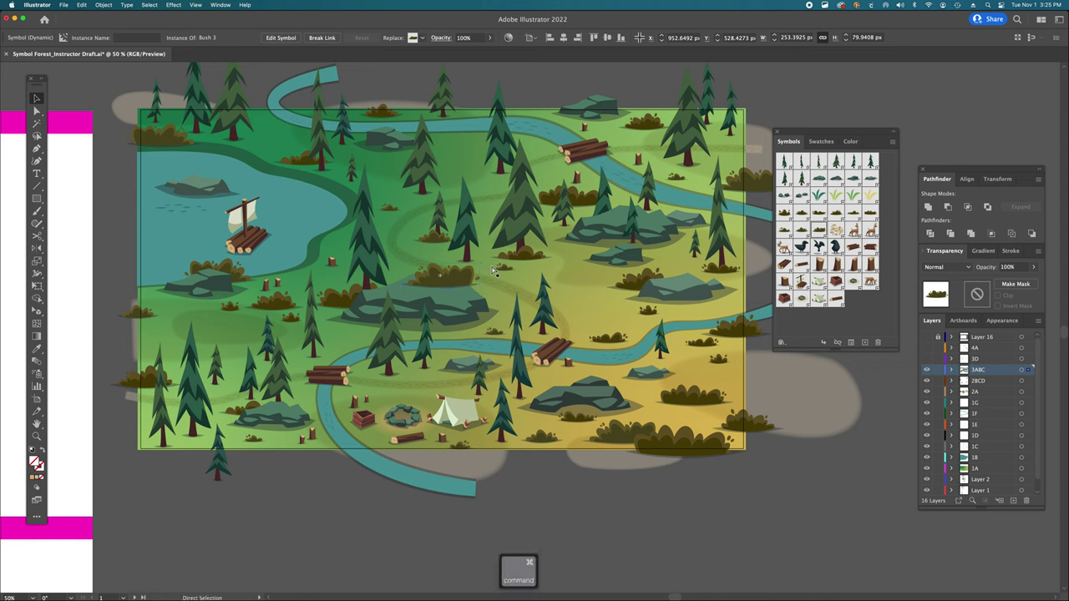
{"action": "key", "text": "super+bracketleft"}
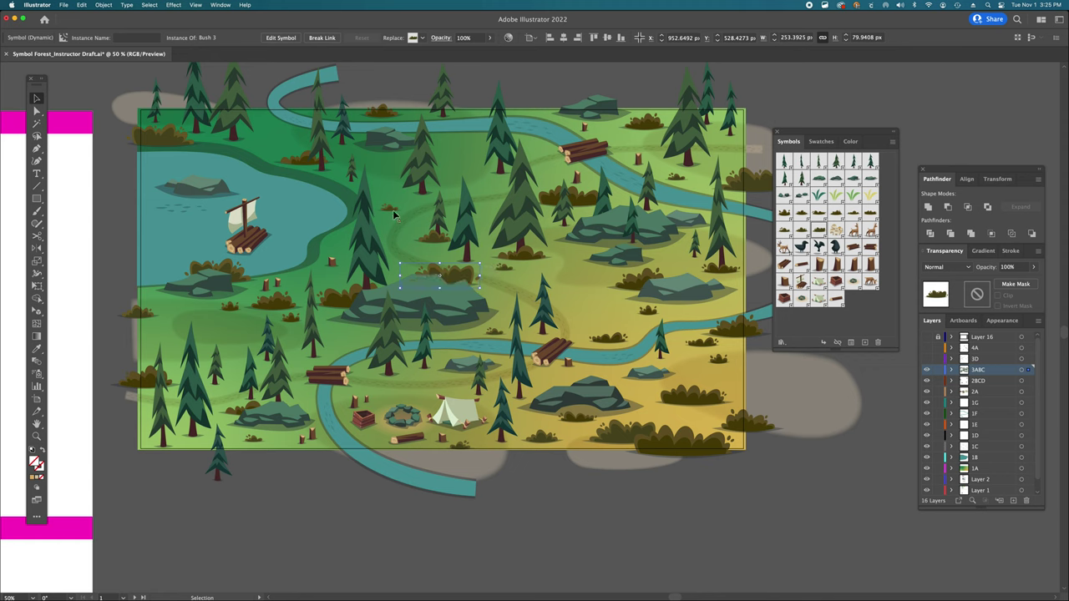
{"action": "left_click", "coordinate": [283, 166]}
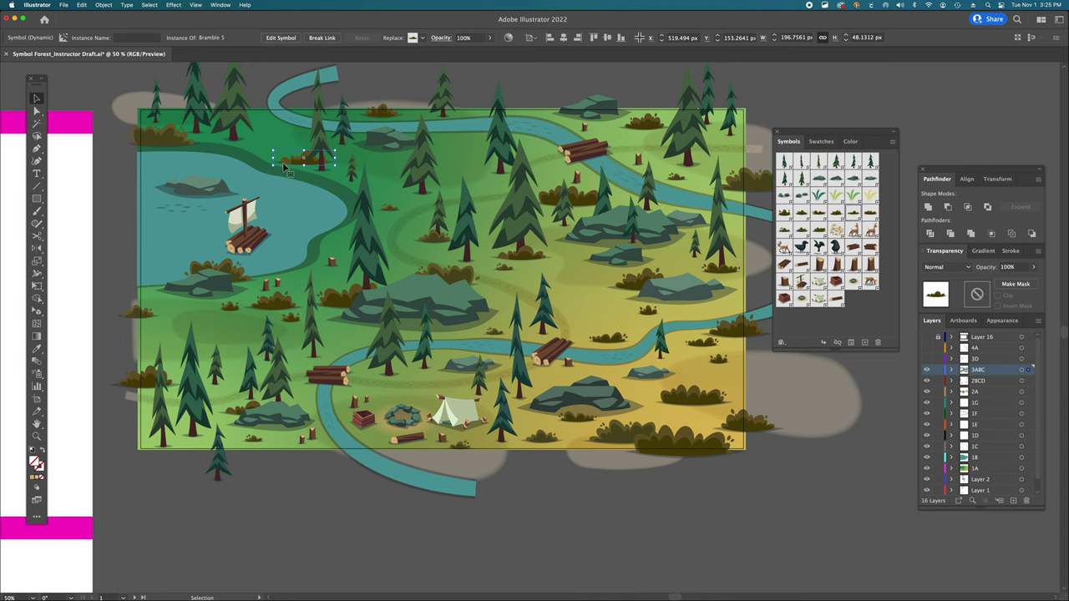
{"action": "left_click", "coordinate": [170, 145]}
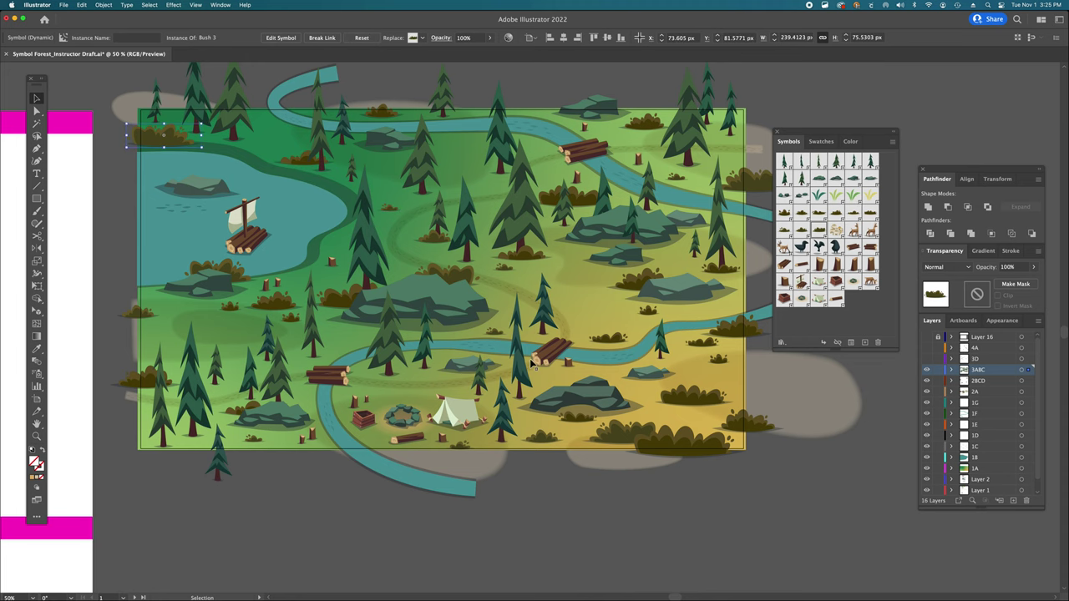
- Deselect and scroll to the instruction sheet's Part 2 Make Camp steps
{"action": "scroll", "coordinate": [650, 363], "scroll_direction": "right", "scroll_amount": 3}
{"action": "scroll", "coordinate": [650, 363], "scroll_direction": "down", "scroll_amount": 2}
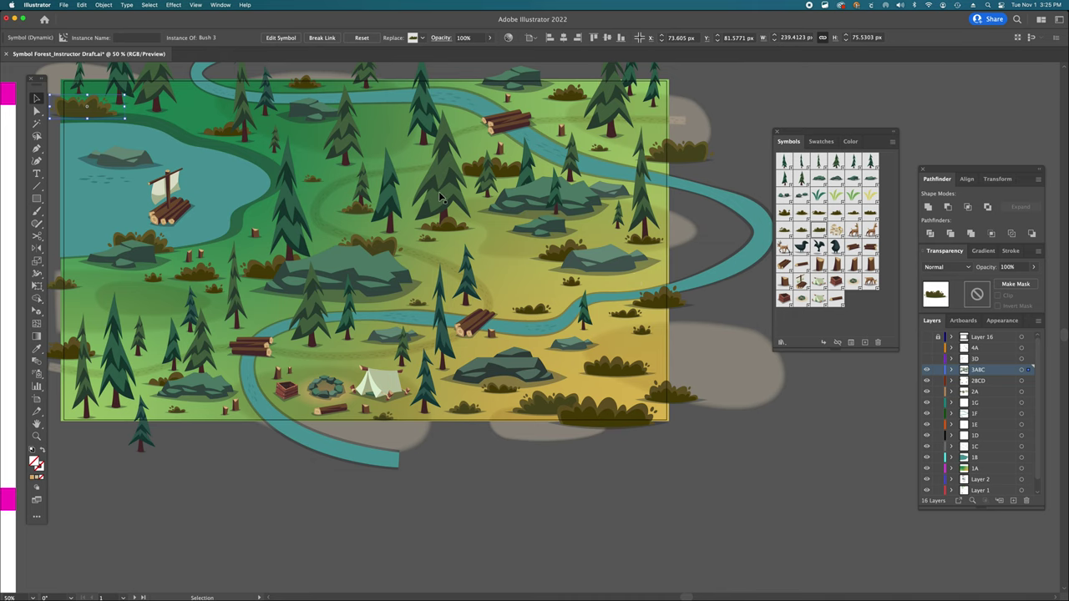
{"action": "scroll", "coordinate": [549, 271], "scroll_direction": "up", "scroll_amount": 3}
{"action": "scroll", "coordinate": [548, 271], "scroll_direction": "left", "scroll_amount": 3}
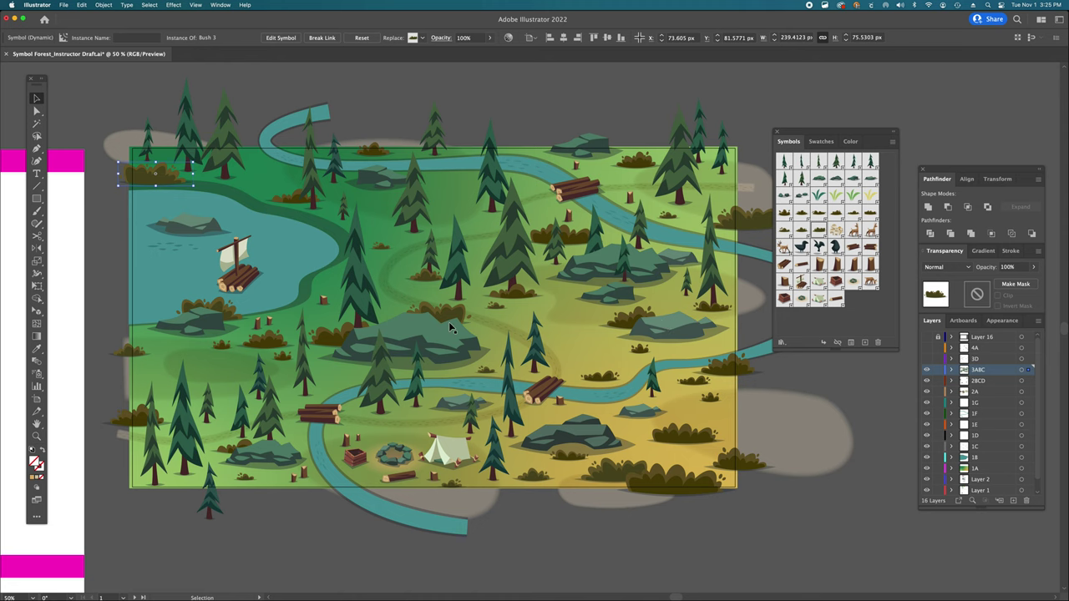
{"action": "scroll", "coordinate": [451, 327], "scroll_direction": "down", "scroll_amount": 2}
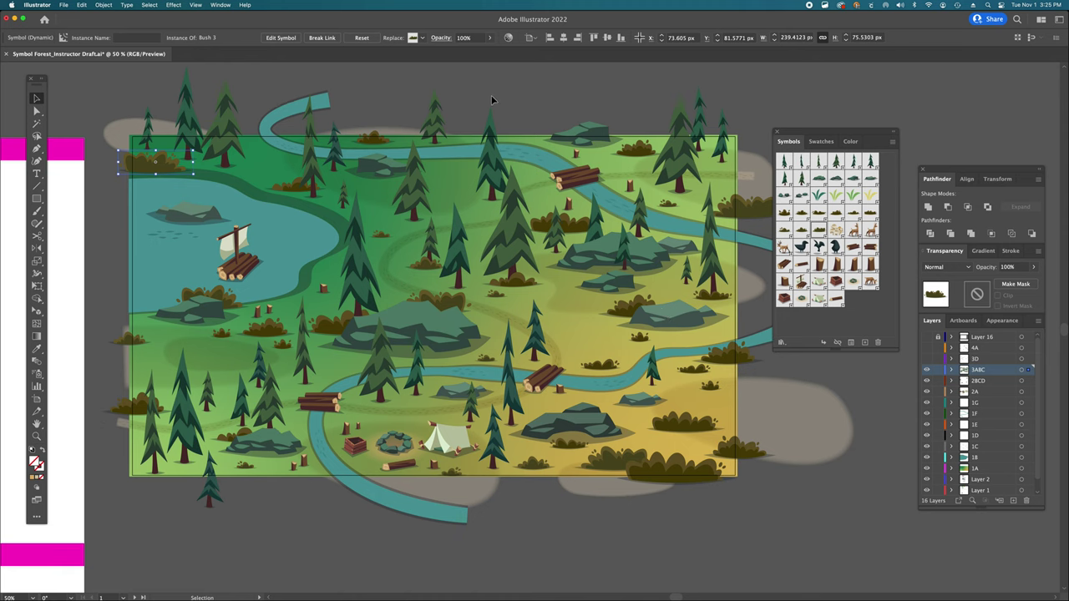
{"action": "left_click", "coordinate": [492, 93]}
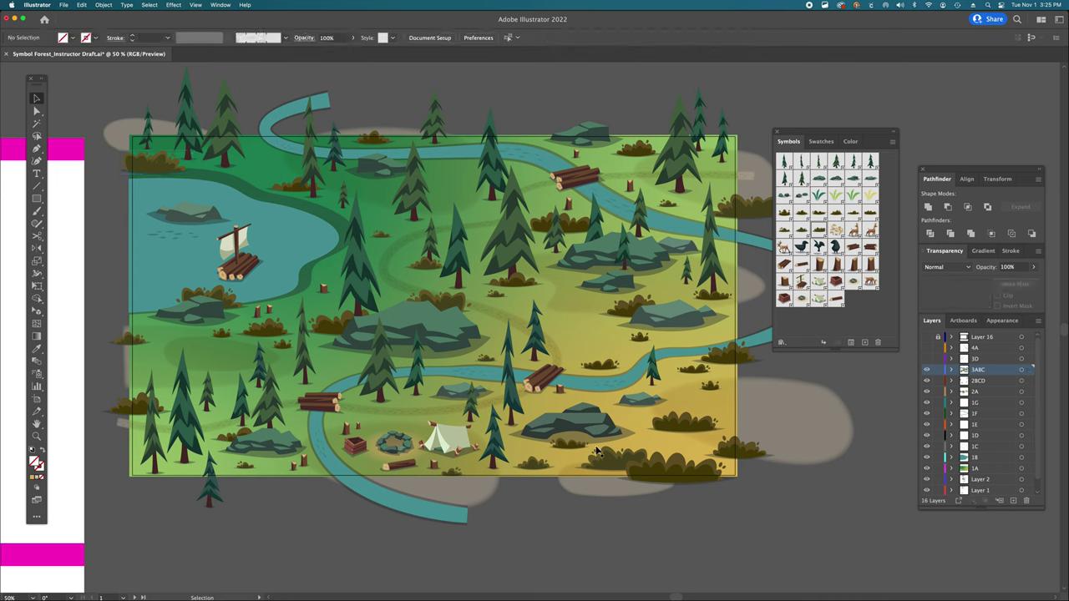
{"action": "scroll", "coordinate": [331, 331], "scroll_direction": "left", "scroll_amount": 5}
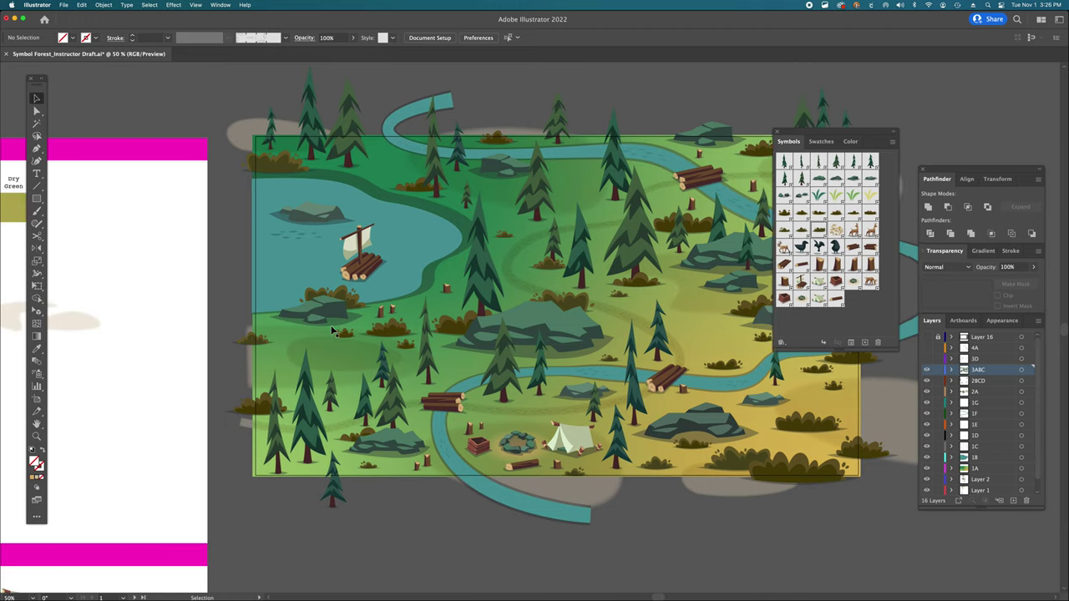
{"action": "scroll", "coordinate": [332, 331], "scroll_direction": "left", "scroll_amount": 15}
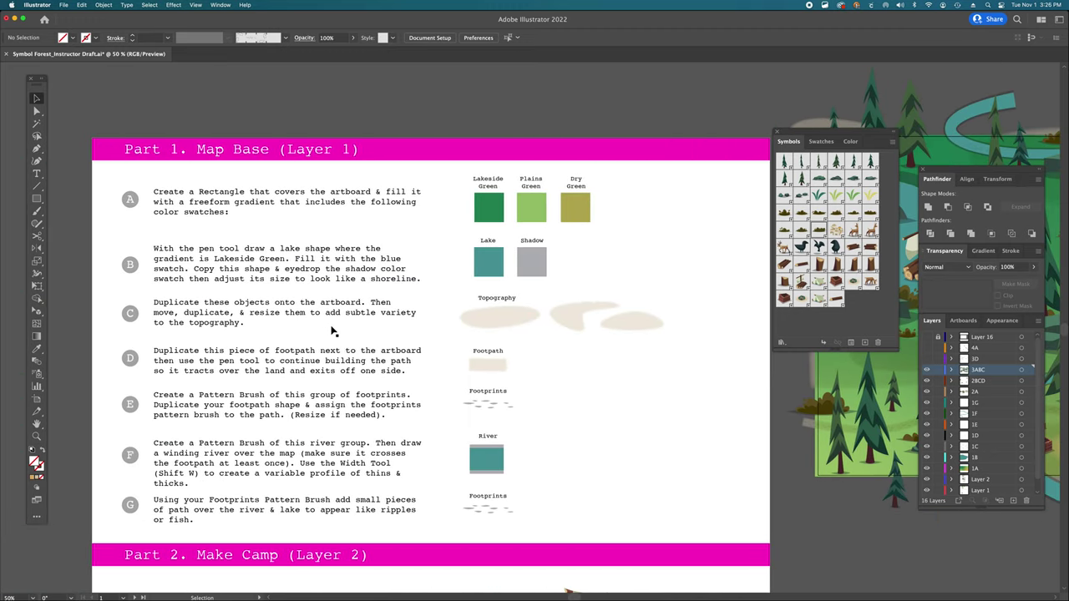
{"action": "scroll", "coordinate": [332, 332], "scroll_direction": "down", "scroll_amount": 6}
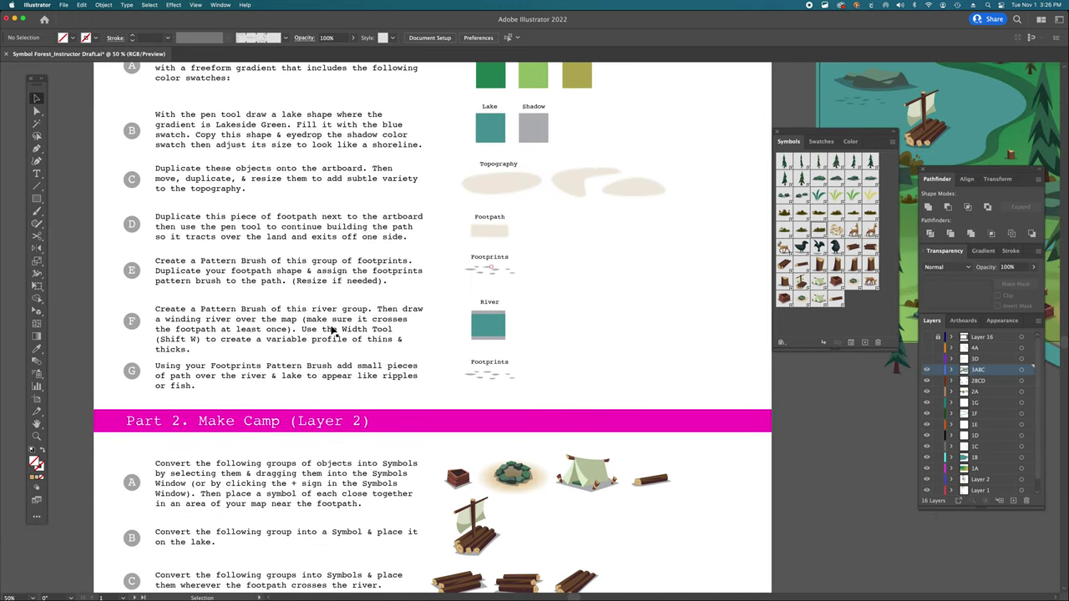
{"action": "scroll", "coordinate": [331, 332], "scroll_direction": "down", "scroll_amount": 8}
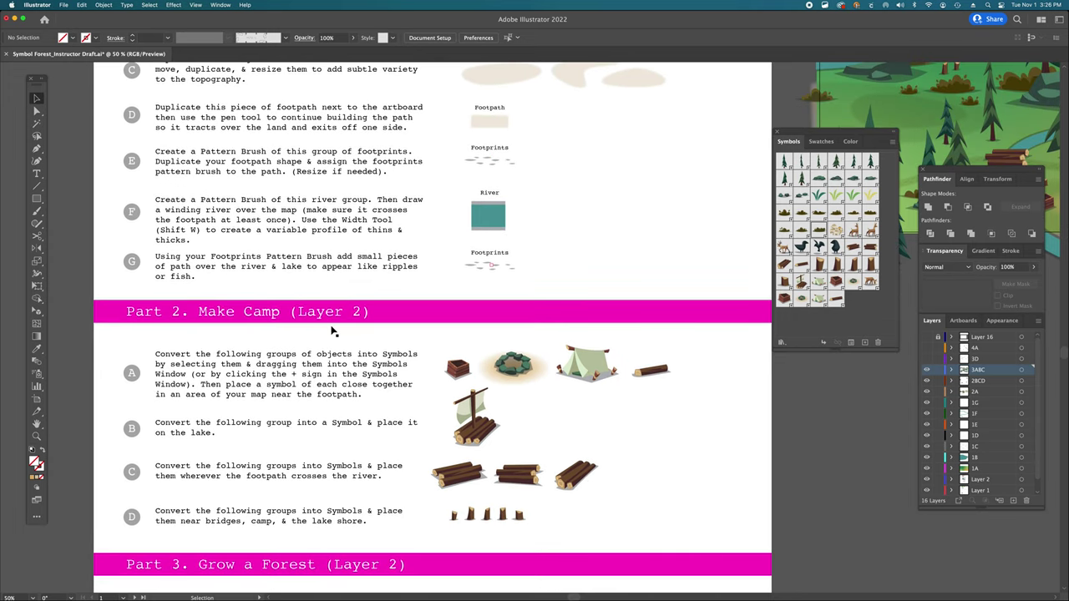
- Scroll to Part 3 D and make symbols from the two stone groups beside the grass samples
{"action": "scroll", "coordinate": [332, 332], "scroll_direction": "down", "scroll_amount": 8}
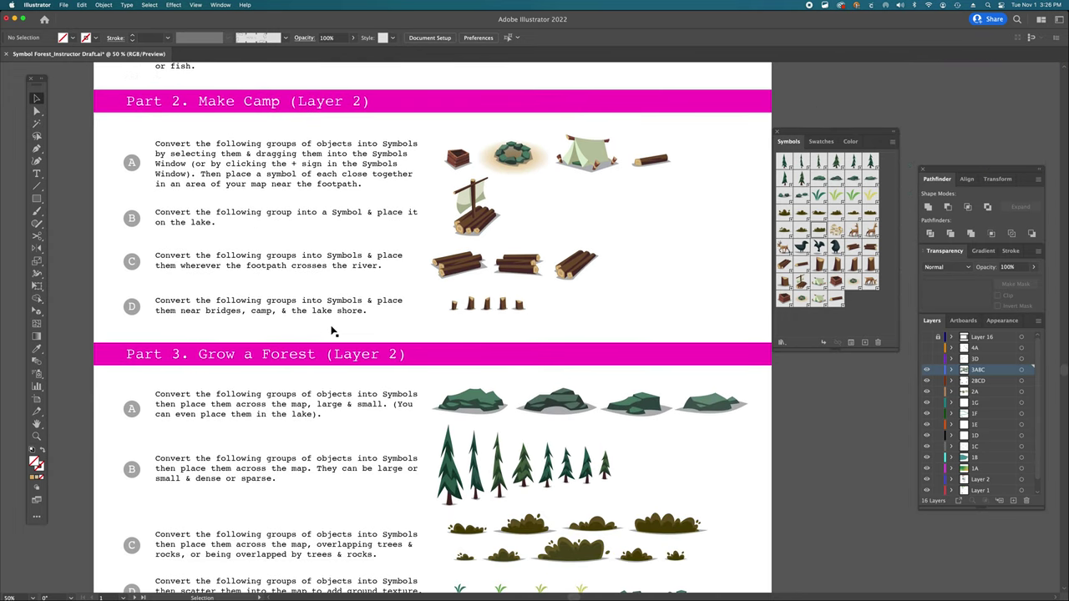
{"action": "scroll", "coordinate": [331, 332], "scroll_direction": "down", "scroll_amount": 3}
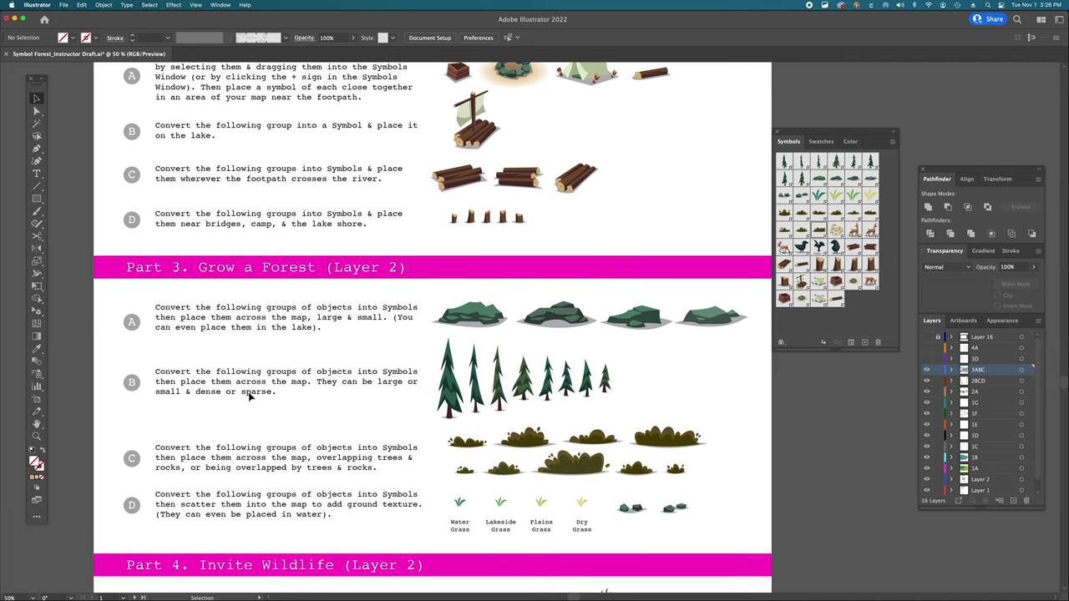
{"action": "scroll", "coordinate": [392, 380], "scroll_direction": "down", "scroll_amount": 2}
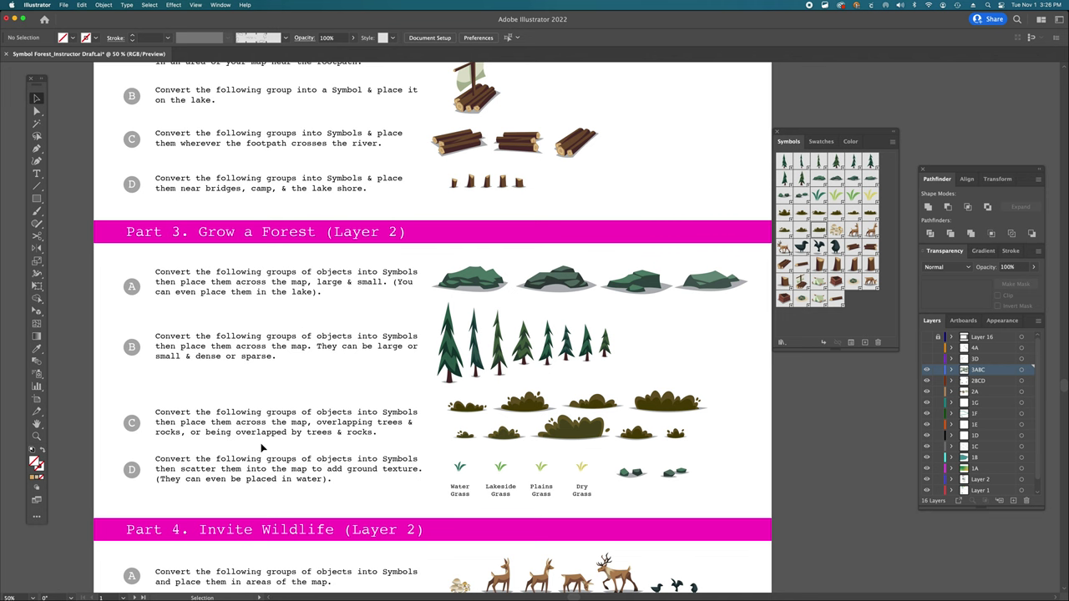
{"action": "scroll", "coordinate": [309, 367], "scroll_direction": "down", "scroll_amount": 2}
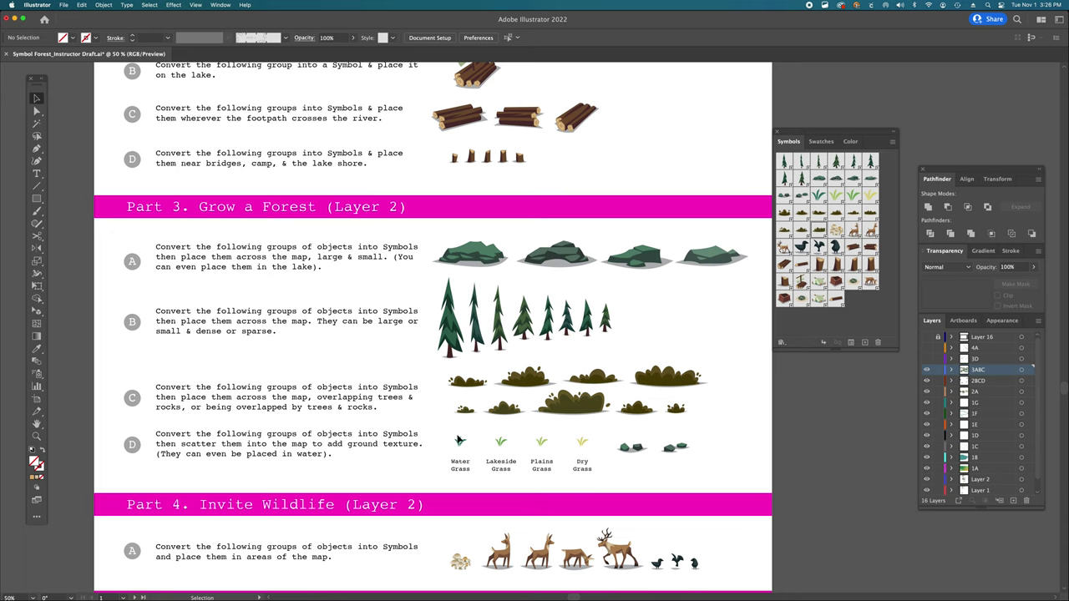
{"action": "left_click", "coordinate": [636, 451]}
{"action": "left_click", "coordinate": [677, 451]}
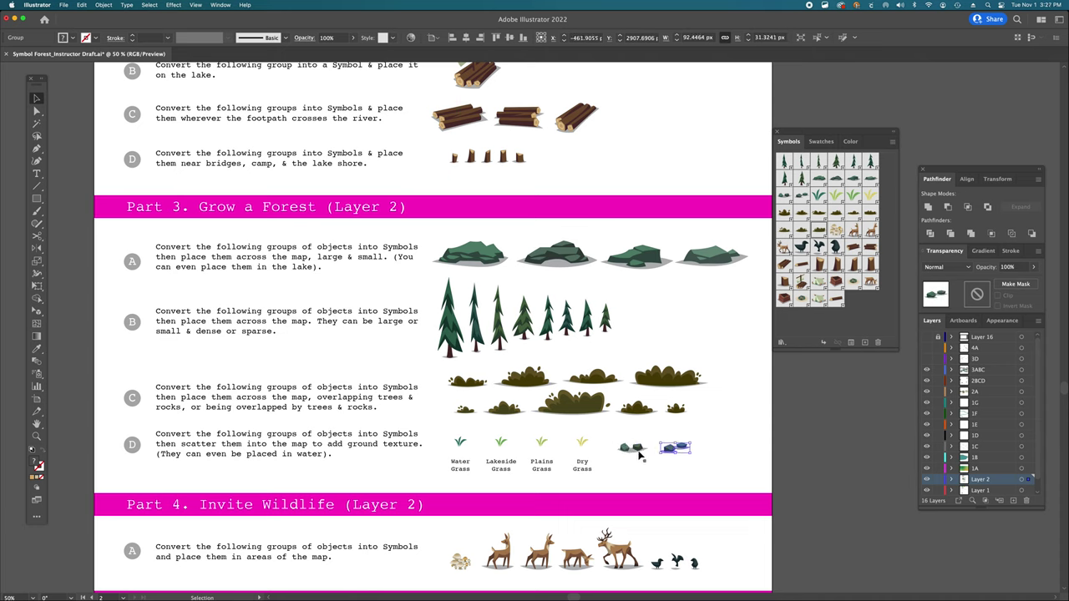
{"action": "left_click", "coordinate": [636, 451]}
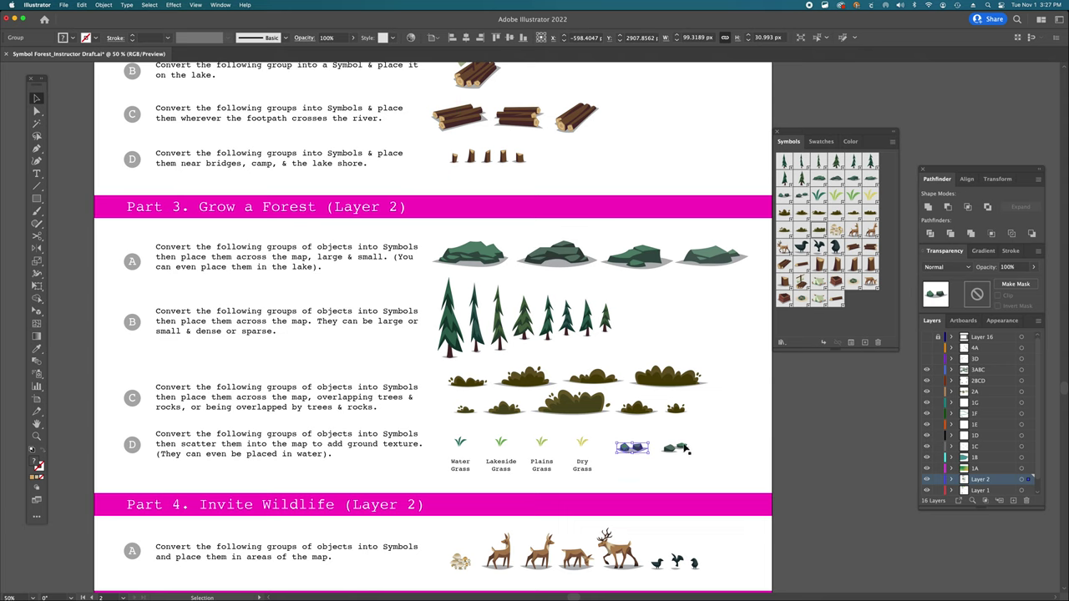
{"action": "left_click", "coordinate": [860, 304]}
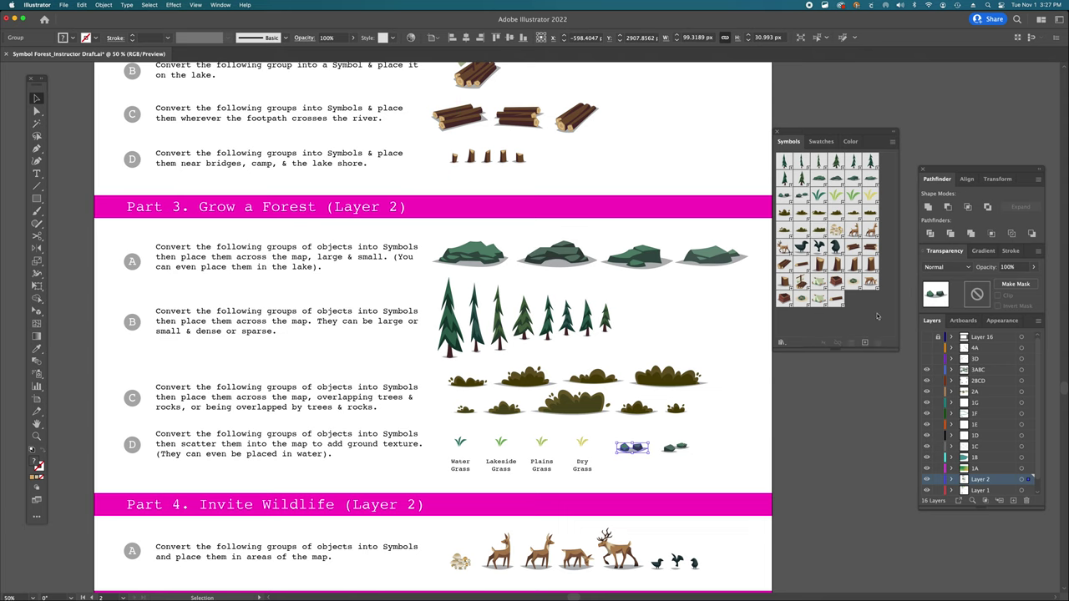
{"action": "left_click", "coordinate": [837, 414]}
- Turn on the 3D layer to show grass tufts and pebbles on the forest map
{"action": "scroll", "coordinate": [837, 414], "scroll_direction": "right", "scroll_amount": 10}
{"action": "scroll", "coordinate": [838, 414], "scroll_direction": "up", "scroll_amount": 10}
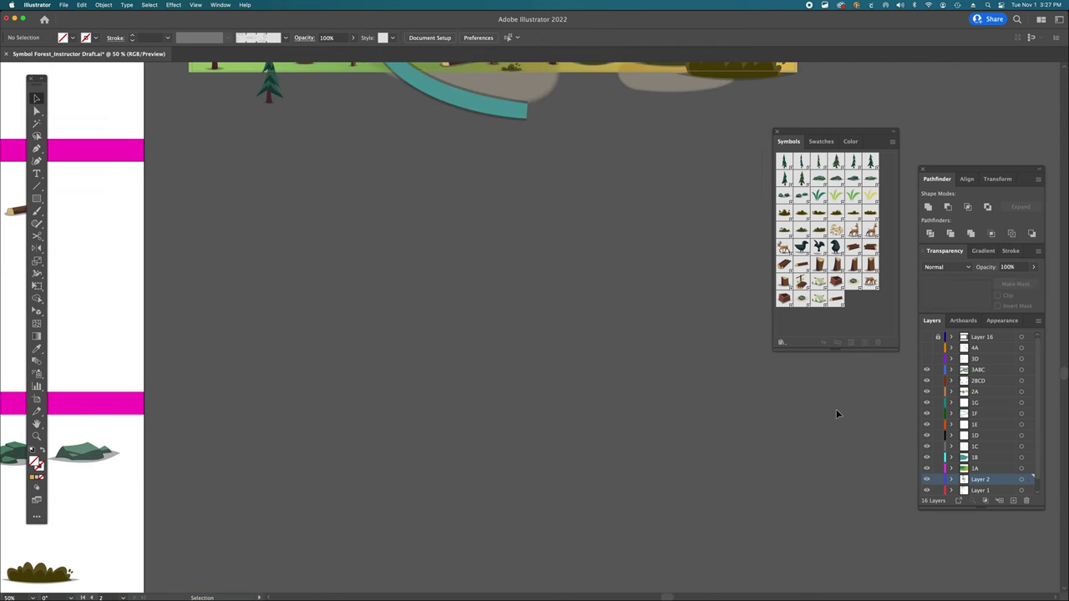
{"action": "scroll", "coordinate": [838, 414], "scroll_direction": "up", "scroll_amount": 5}
{"action": "scroll", "coordinate": [837, 414], "scroll_direction": "right", "scroll_amount": 3}
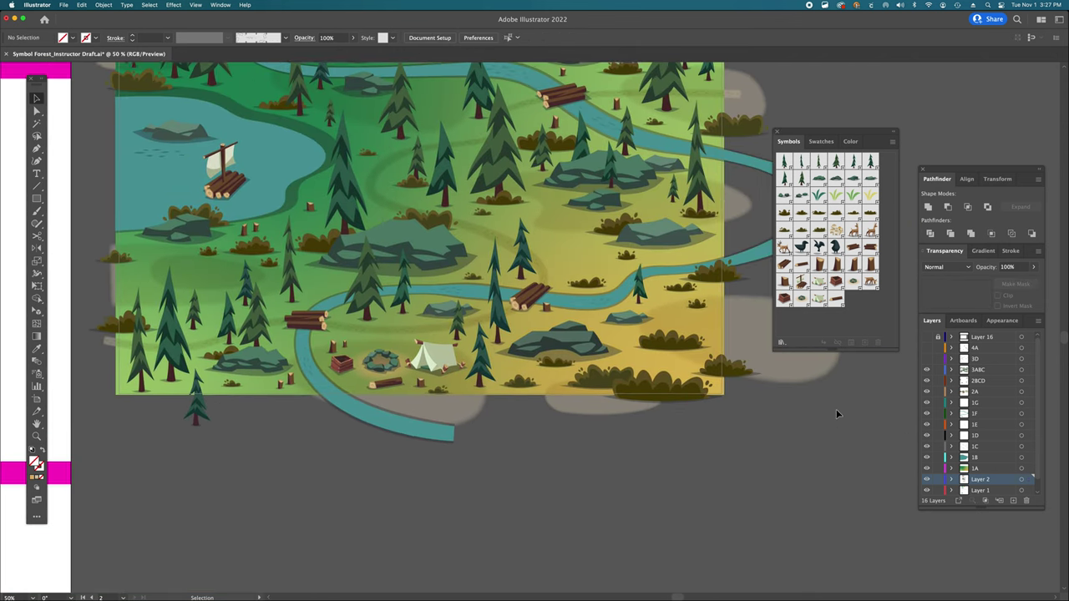
{"action": "left_click", "coordinate": [925, 360]}
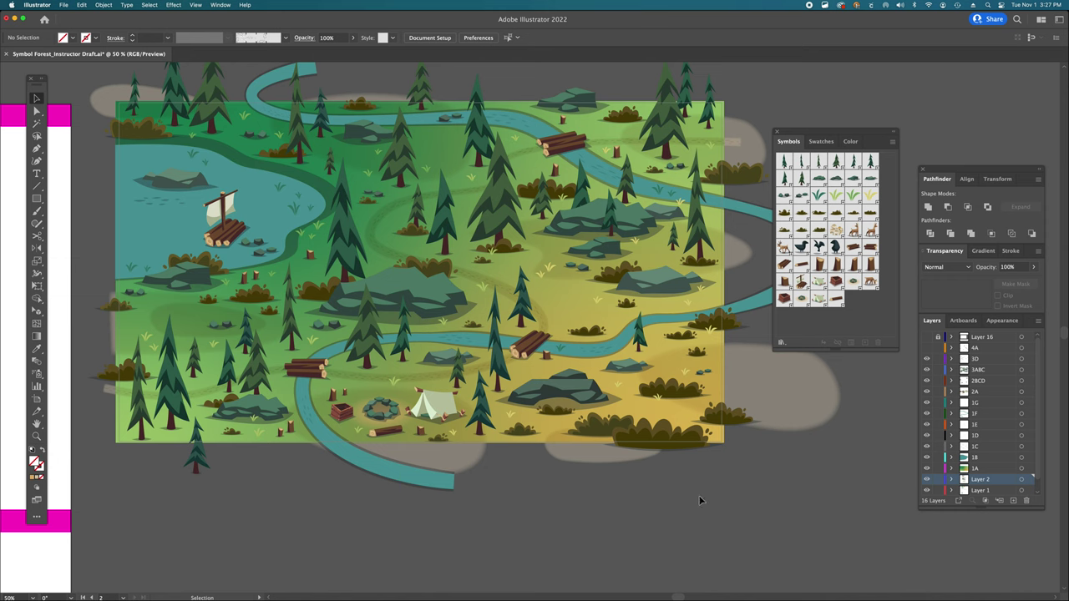
- Nudge a dry-land grass tuft and add a new Grass - Lakeside tuft near the lake
{"action": "left_click", "coordinate": [618, 390]}
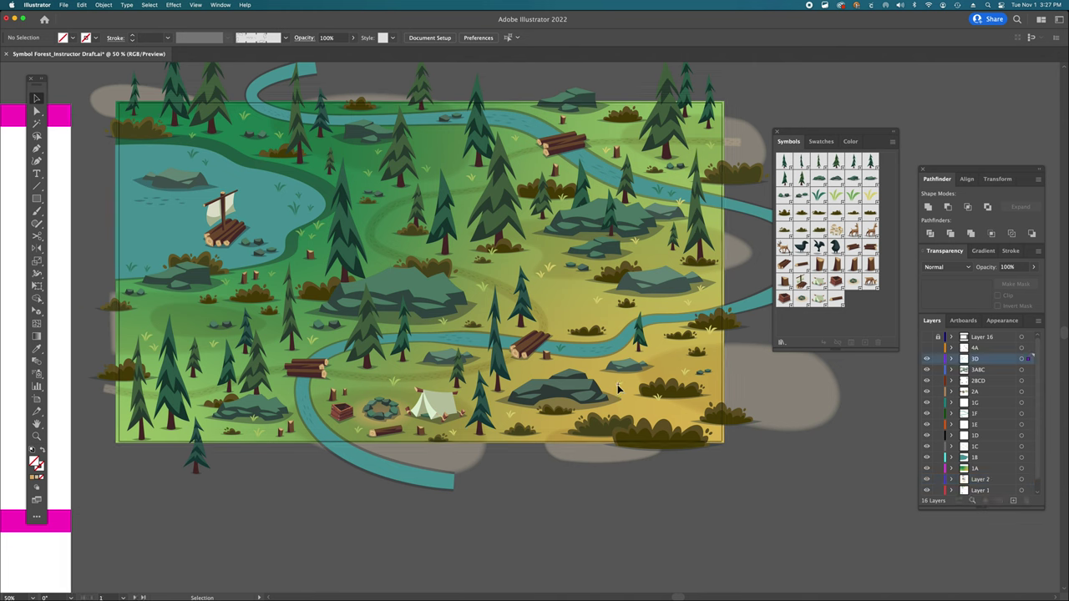
{"action": "left_click_drag", "start_coordinate": [686, 378], "coordinate": [687, 375]}
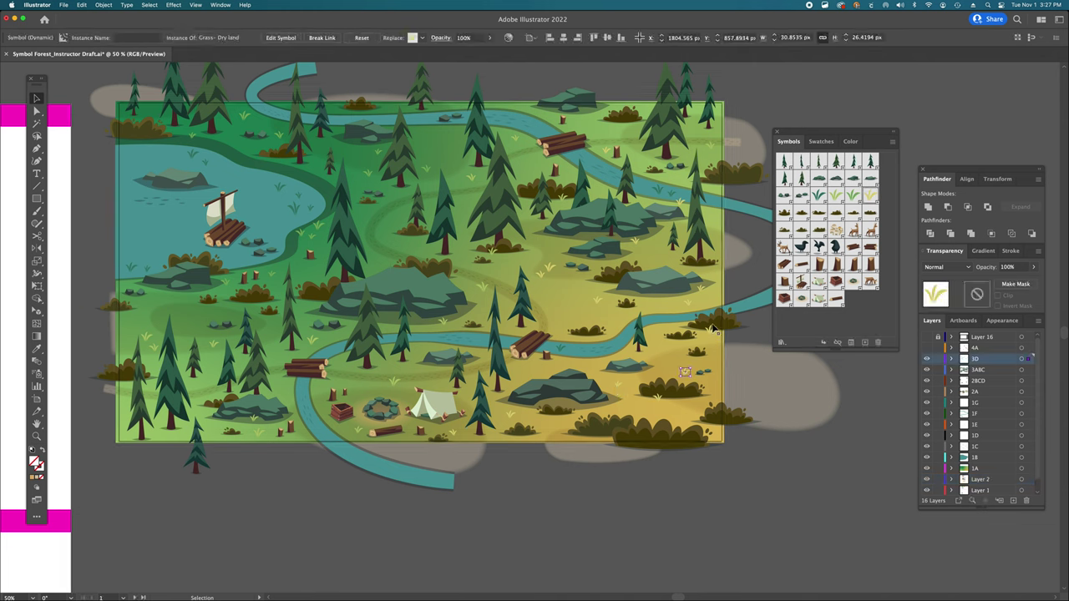
{"action": "left_click_drag", "start_coordinate": [598, 305], "coordinate": [598, 302]}
{"action": "left_click", "coordinate": [216, 344]}
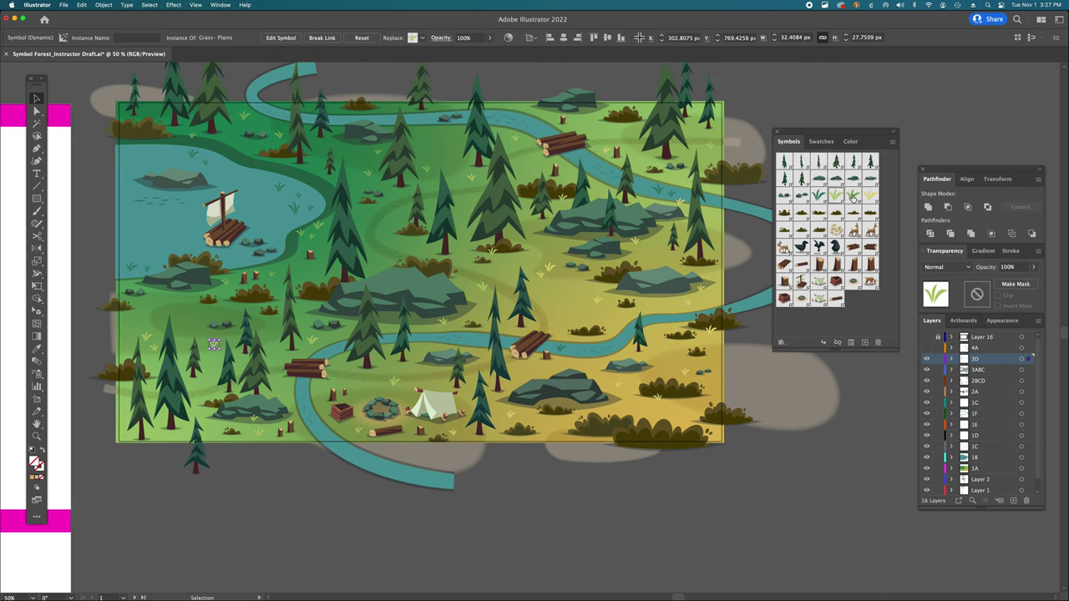
{"action": "left_click_drag", "start_coordinate": [852, 193], "coordinate": [192, 137]}
- Reposition water grass tufts by the lake and onto the river near the bridge
{"action": "left_click", "coordinate": [279, 136]}
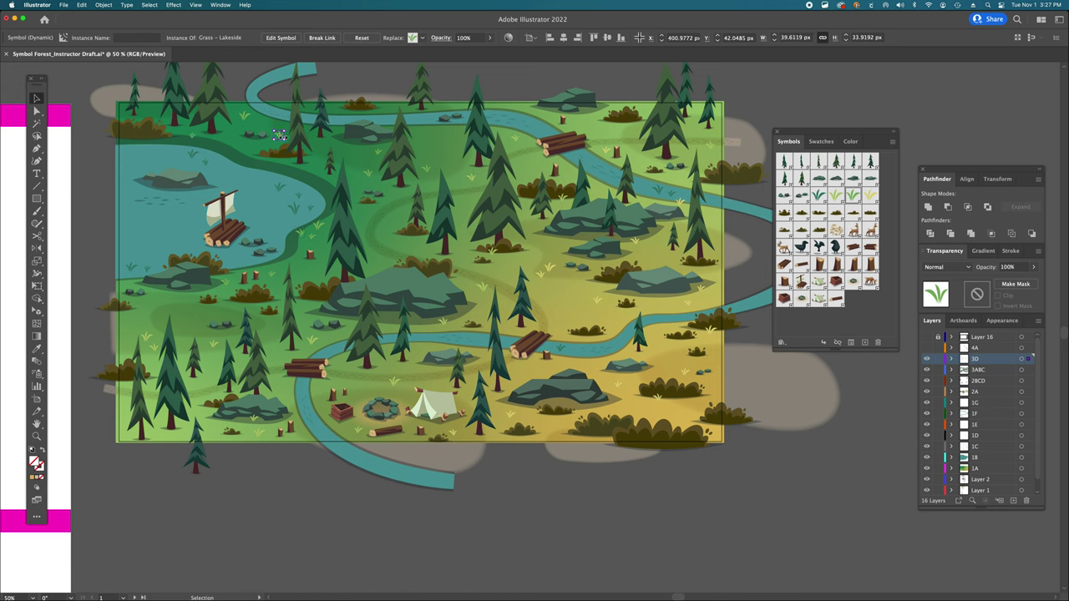
{"action": "left_click", "coordinate": [224, 284]}
{"action": "left_click", "coordinate": [271, 279]}
{"action": "left_click", "coordinate": [149, 274]}
{"action": "left_click_drag", "start_coordinate": [197, 162], "coordinate": [308, 209]}
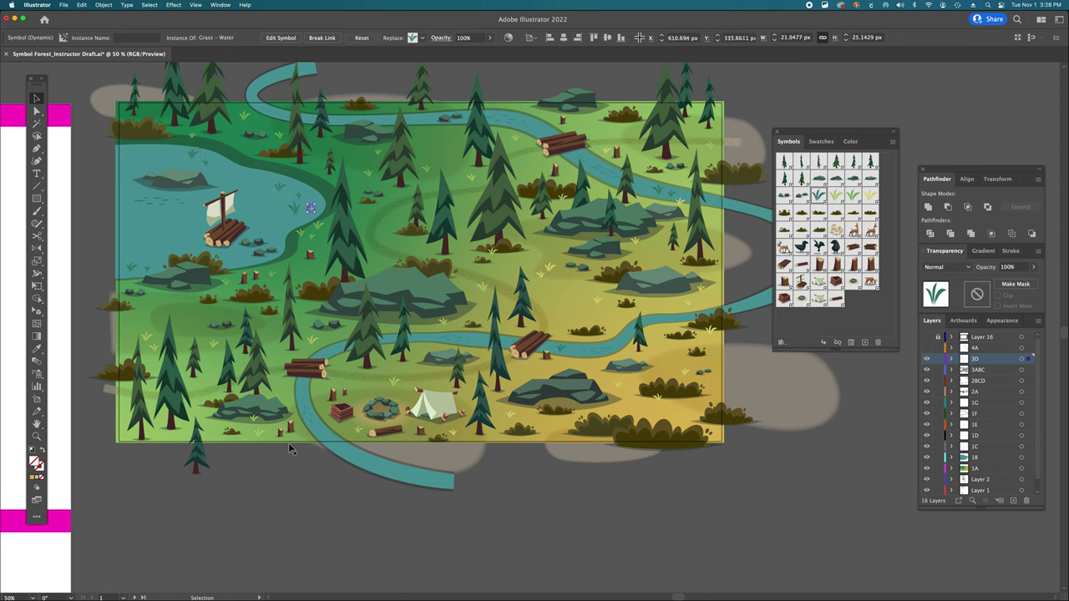
{"action": "left_click", "coordinate": [288, 478]}
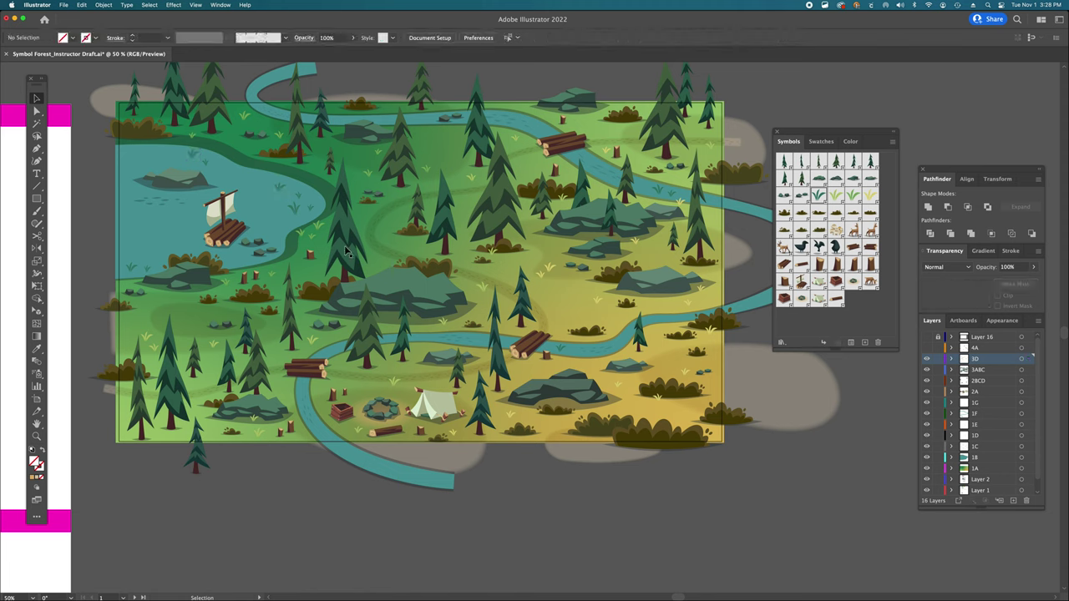
{"action": "left_click", "coordinate": [660, 192]}
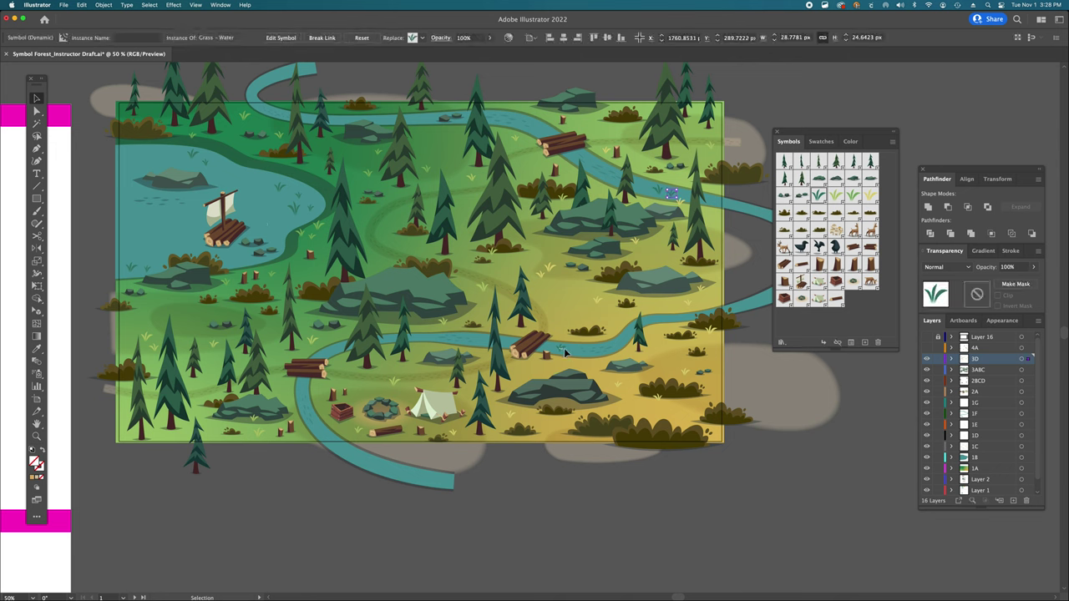
{"action": "left_click_drag", "start_coordinate": [564, 352], "coordinate": [564, 351]}
- Move the stones cluster beside the raft to a new spot on the map
{"action": "left_click", "coordinate": [231, 329]}
{"action": "left_click", "coordinate": [327, 326]}
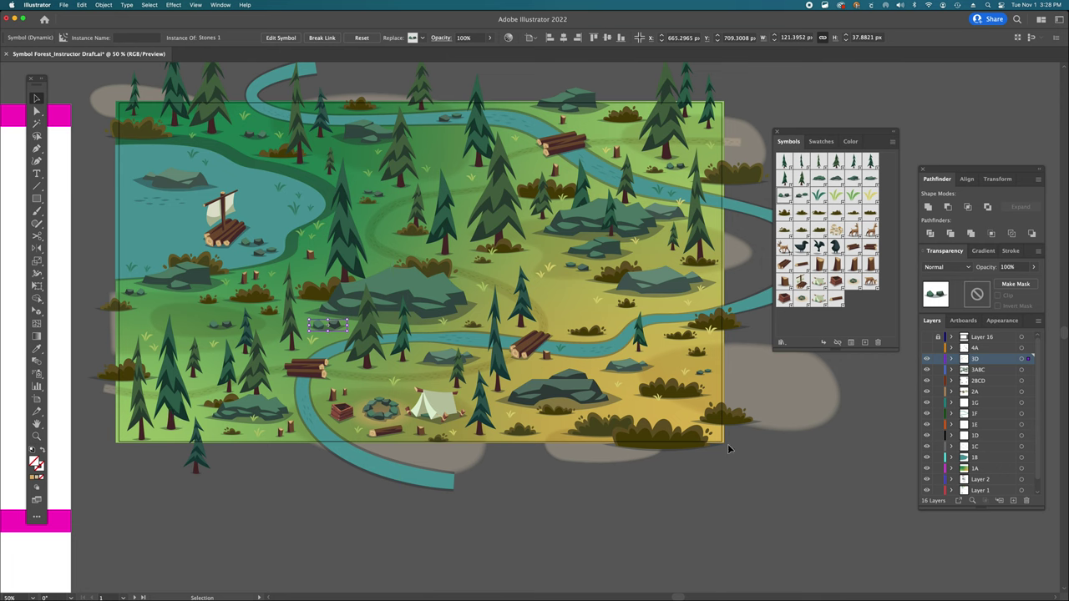
{"action": "left_click", "coordinate": [735, 528]}
{"action": "left_click", "coordinate": [258, 253]}
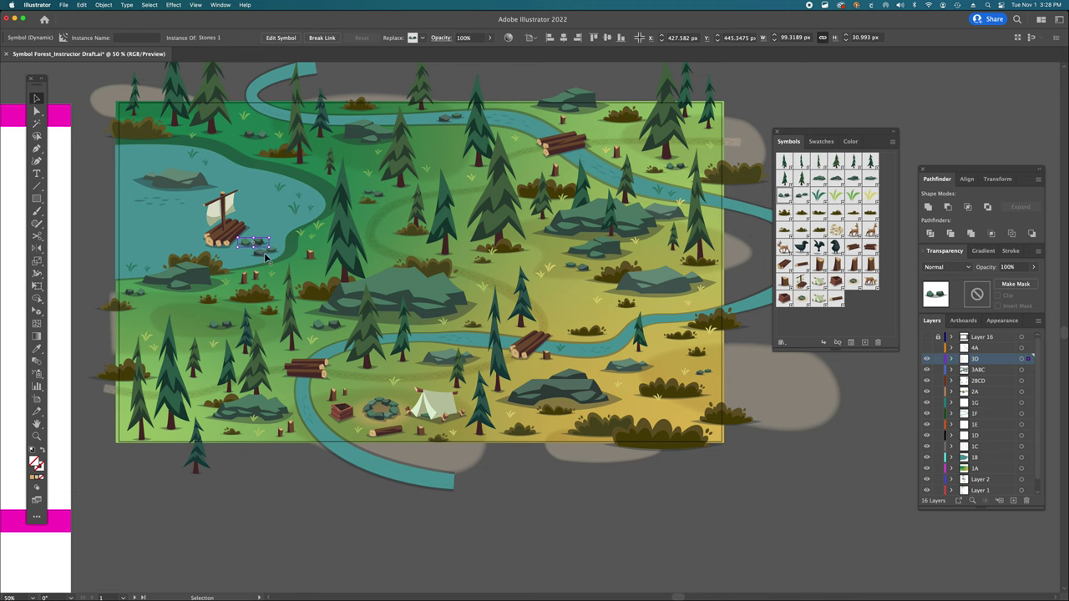
{"action": "left_click", "coordinate": [266, 257]}
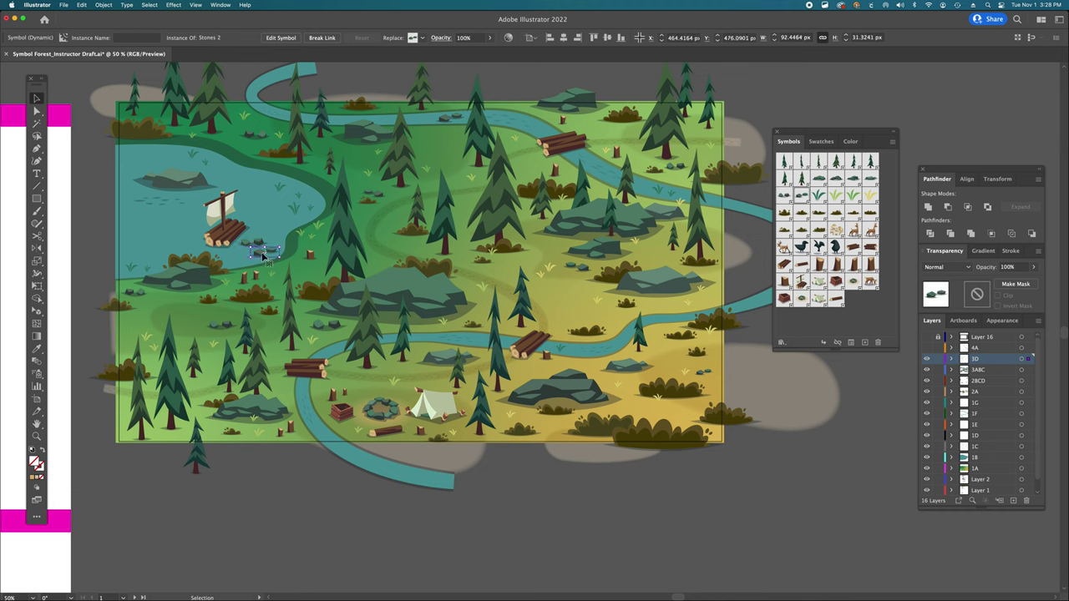
{"action": "left_click_drag", "start_coordinate": [265, 250], "coordinate": [455, 117]}
{"action": "left_click", "coordinate": [507, 82]}
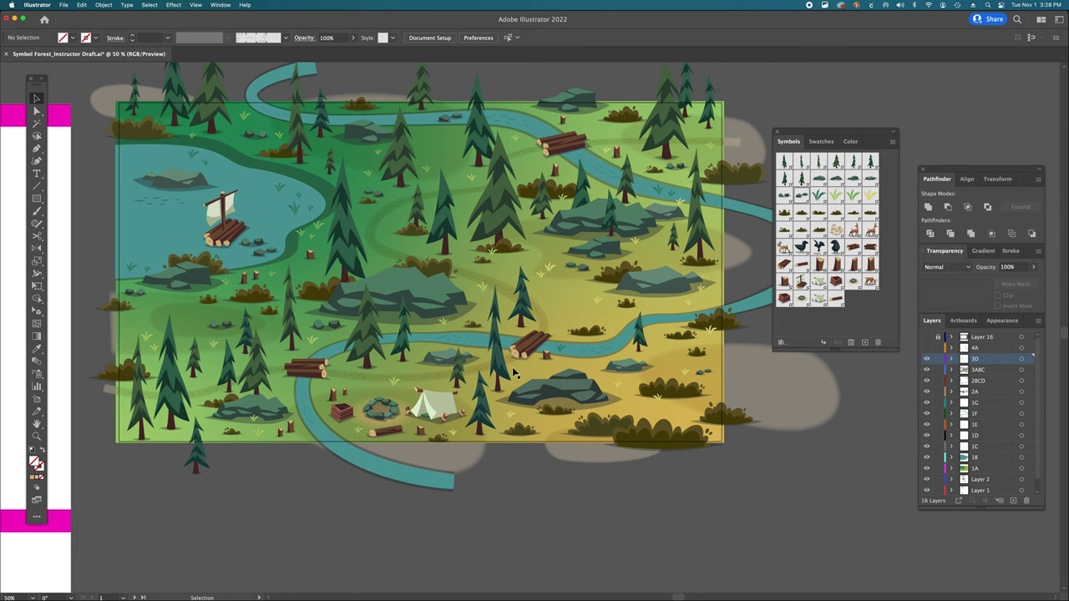
{"action": "scroll", "coordinate": [382, 415], "scroll_direction": "left", "scroll_amount": 6}
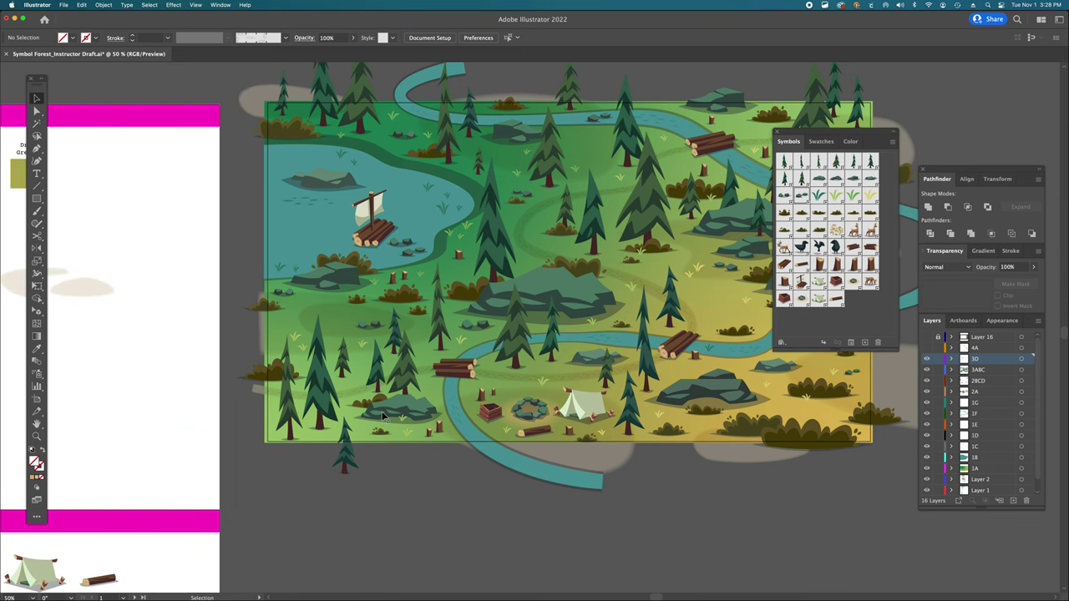
- Scroll down to Part 4 Invite Wildlife and zoom into the deer and mushroom artwork
{"action": "scroll", "coordinate": [382, 415], "scroll_direction": "left", "scroll_amount": 20}
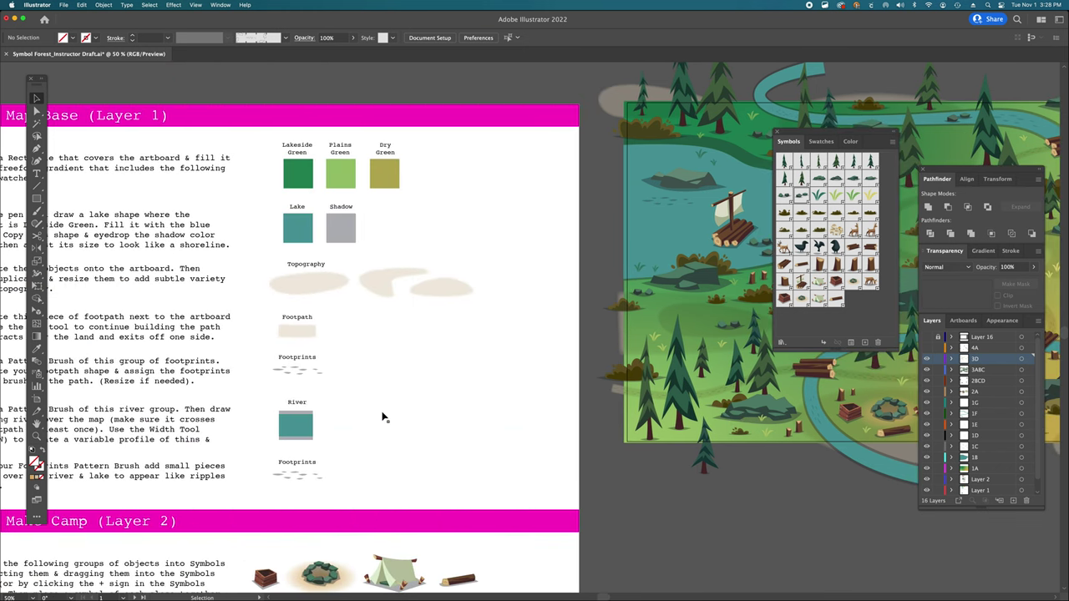
{"action": "scroll", "coordinate": [382, 414], "scroll_direction": "down", "scroll_amount": 15}
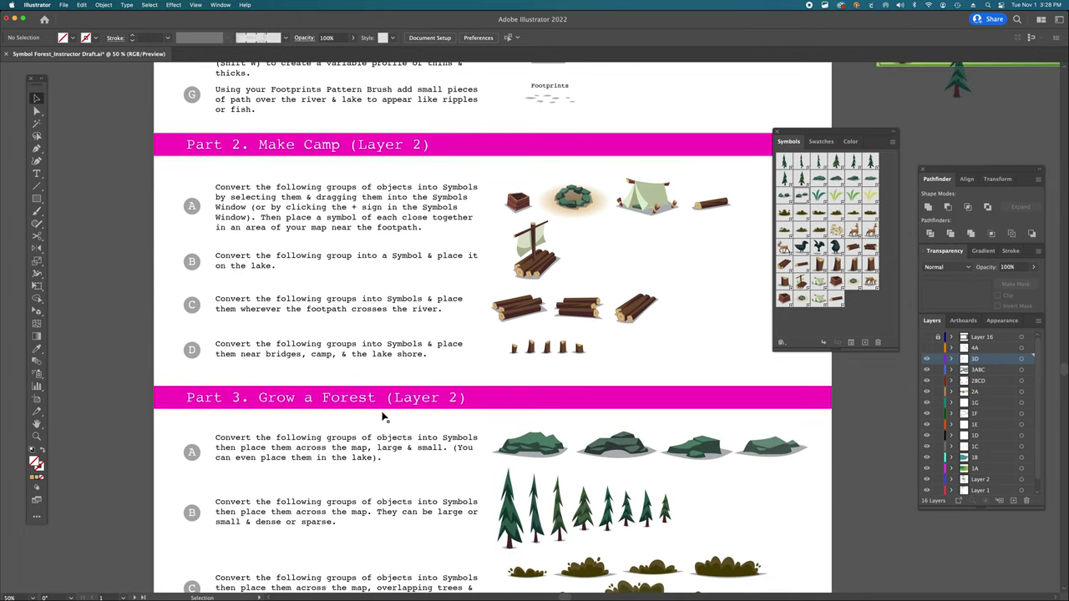
{"action": "scroll", "coordinate": [382, 415], "scroll_direction": "down", "scroll_amount": 3}
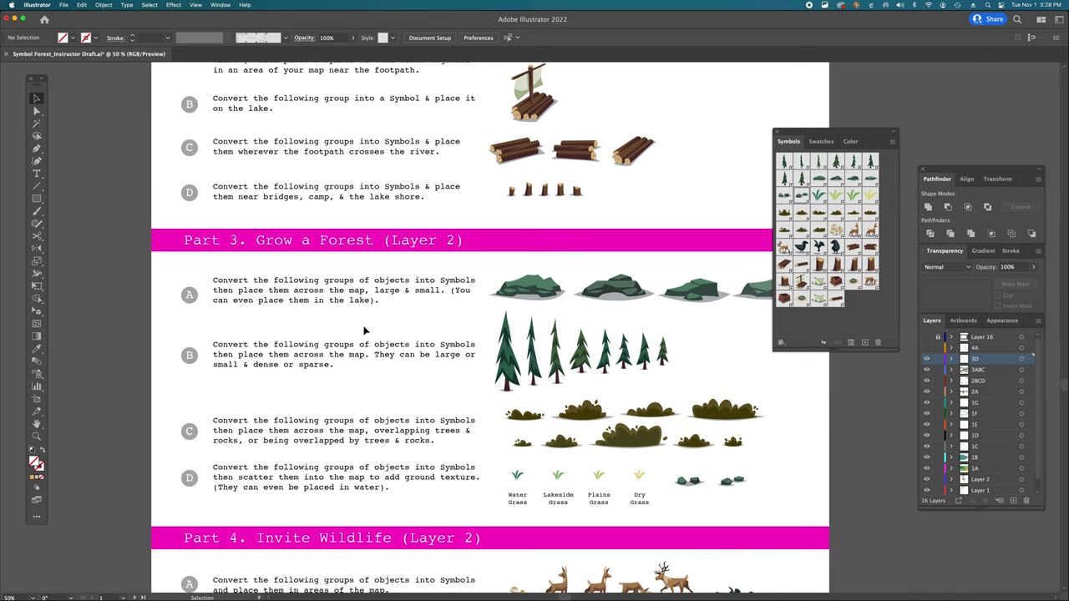
{"action": "scroll", "coordinate": [364, 330], "scroll_direction": "right", "scroll_amount": 2}
{"action": "scroll", "coordinate": [364, 330], "scroll_direction": "left", "scroll_amount": 2}
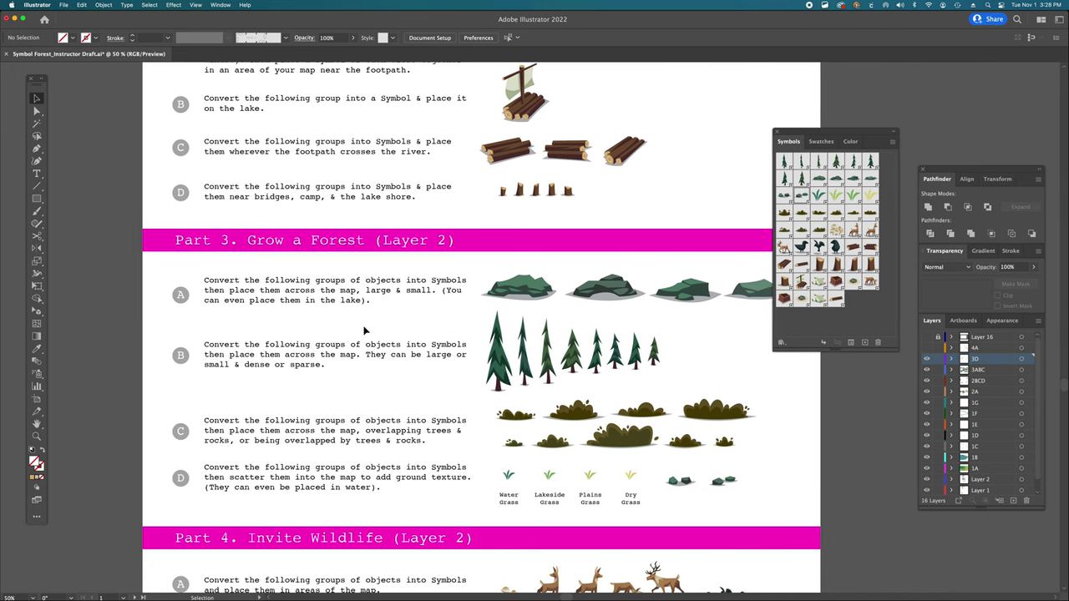
{"action": "scroll", "coordinate": [386, 397], "scroll_direction": "down", "scroll_amount": 3}
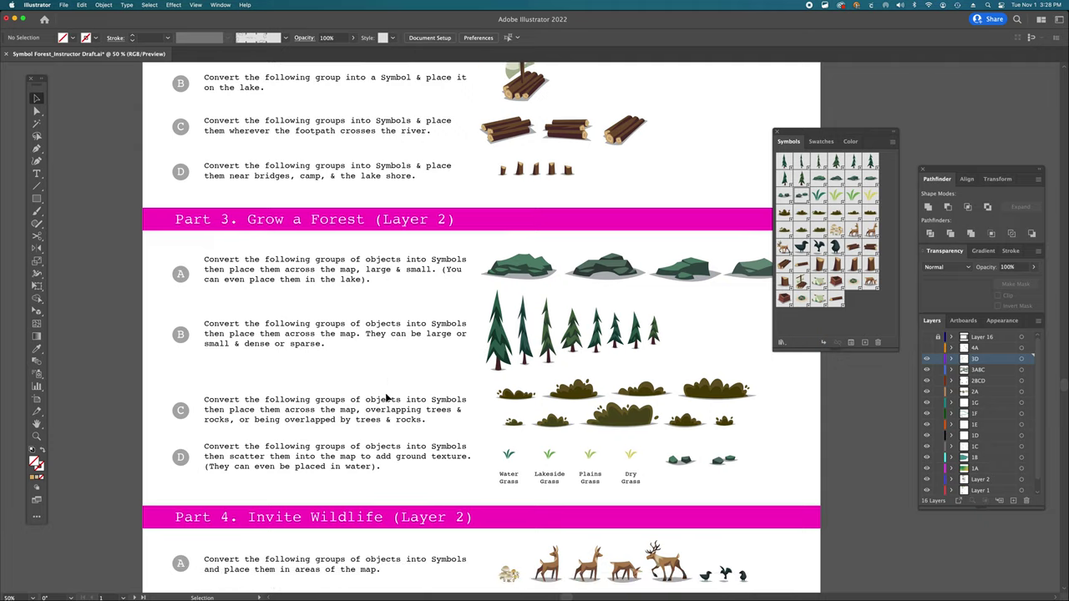
{"action": "scroll", "coordinate": [557, 459], "scroll_direction": "down", "scroll_amount": 6}
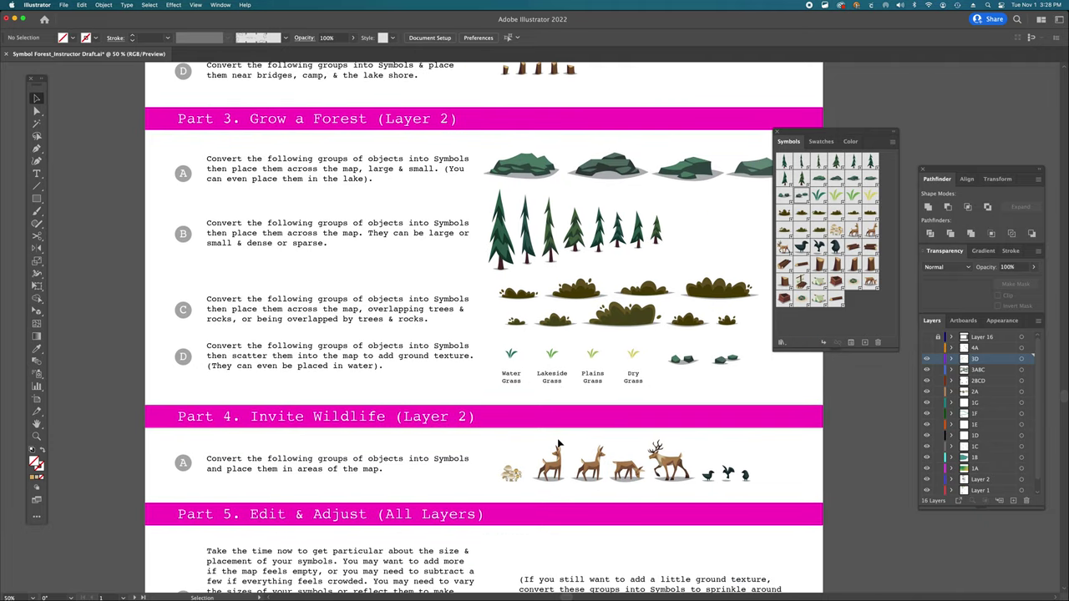
{"action": "scroll", "coordinate": [560, 444], "scroll_direction": "right", "scroll_amount": 2}
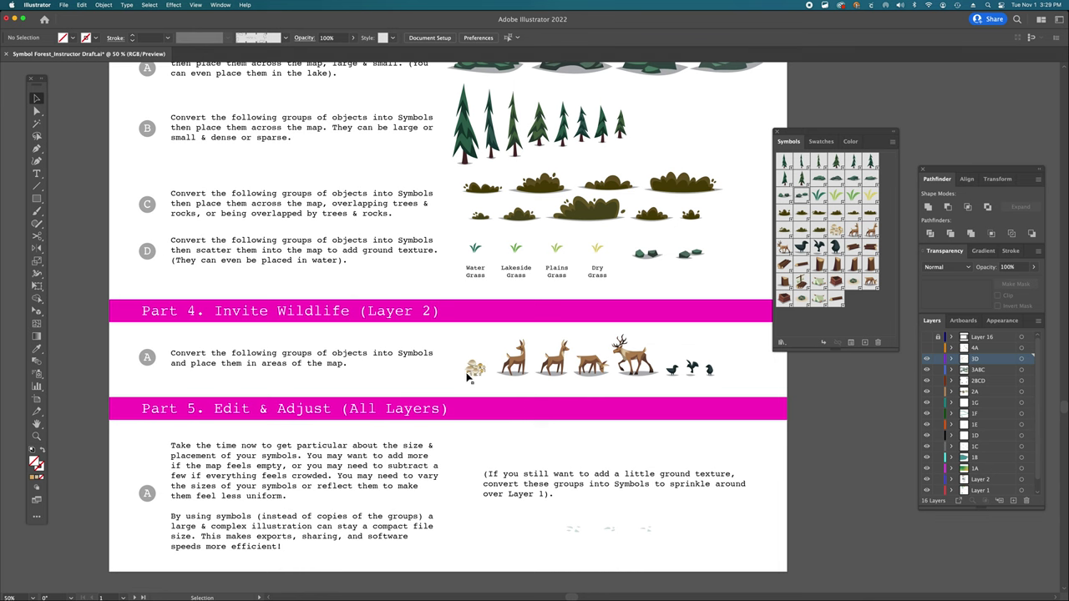
{"action": "left_click", "coordinate": [519, 372], "text": "super"}
- Zoom into the wildlife artwork and inspect the mushroom group
{"action": "left_click", "coordinate": [521, 329], "text": "super"}
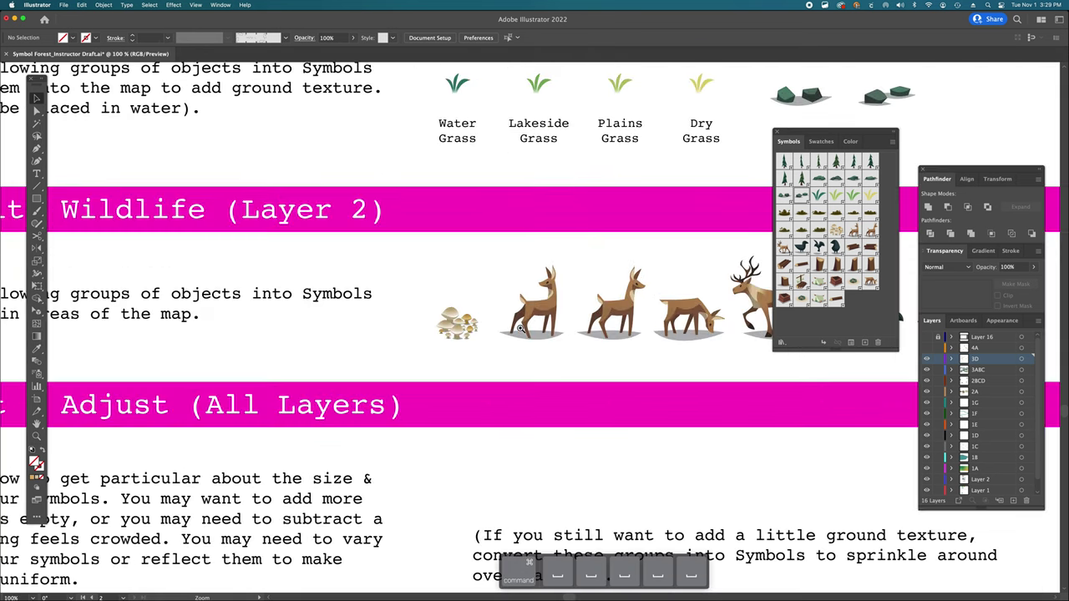
{"action": "left_click", "coordinate": [521, 328], "text": "super"}
{"action": "left_click", "coordinate": [510, 349], "text": "super"}
{"action": "left_click", "coordinate": [418, 259]}
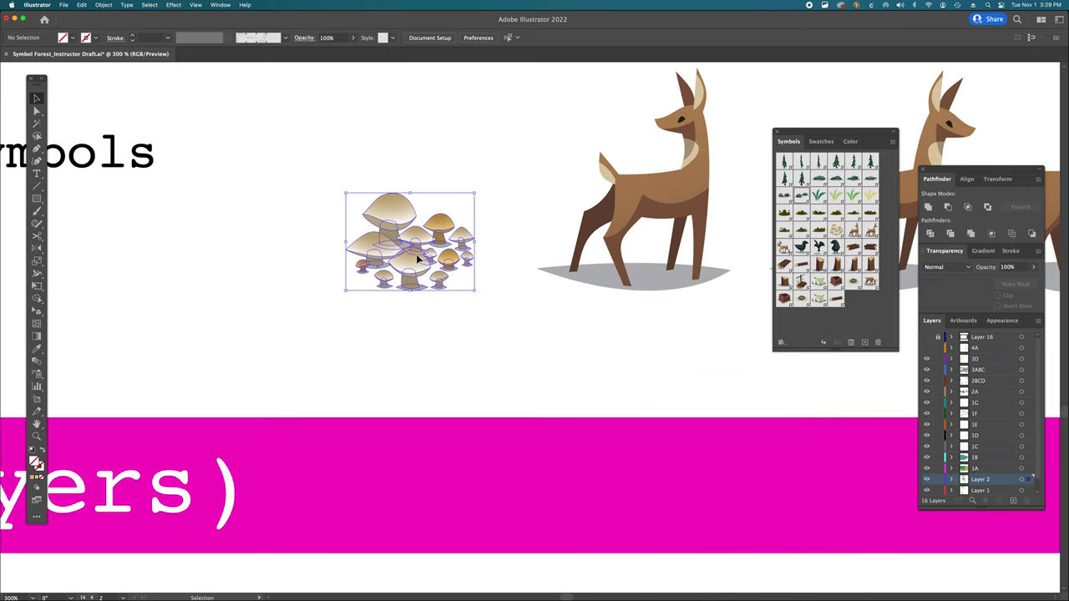
{"action": "left_click", "coordinate": [432, 334]}
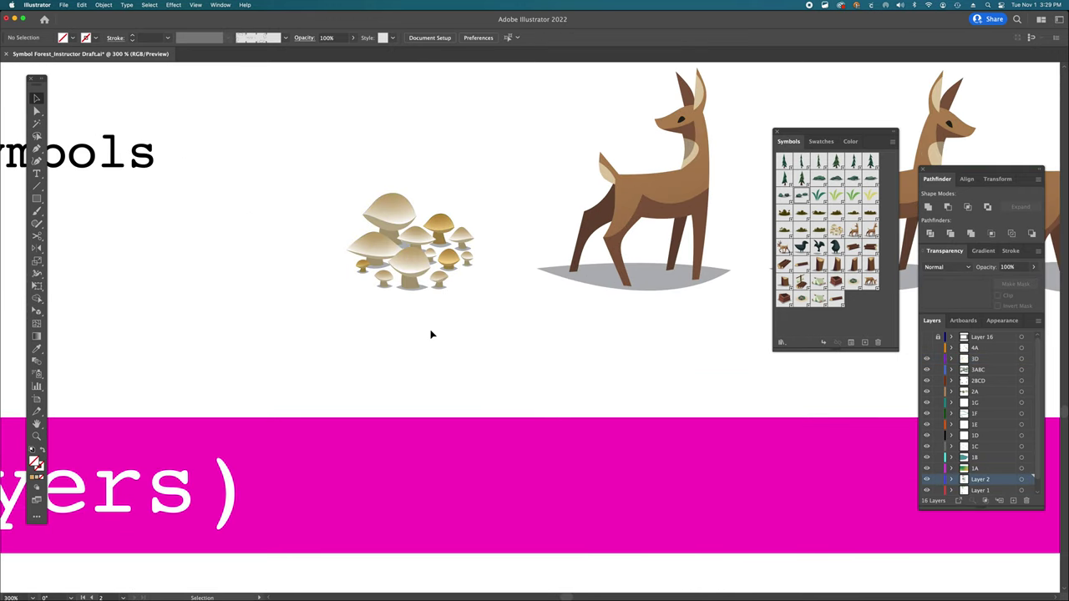
{"action": "left_click", "coordinate": [412, 266]}
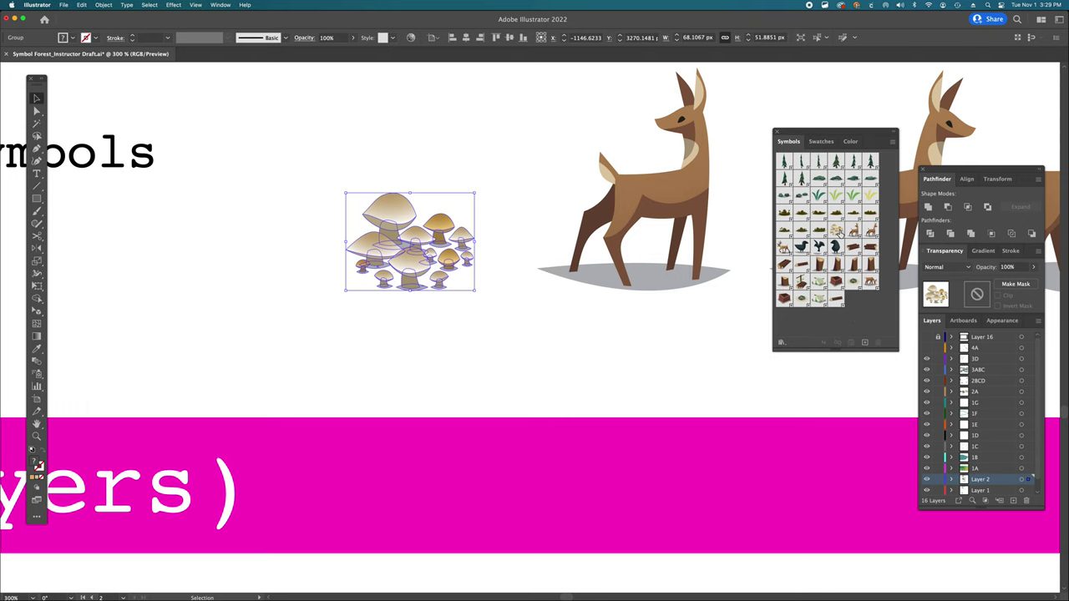
{"action": "left_click", "coordinate": [676, 351]}
- Scroll along the wildlife row and inspect the left, middle and right crow groups
{"action": "scroll", "coordinate": [684, 337], "scroll_direction": "right", "scroll_amount": 5}
{"action": "scroll", "coordinate": [685, 336], "scroll_direction": "up", "scroll_amount": 3}
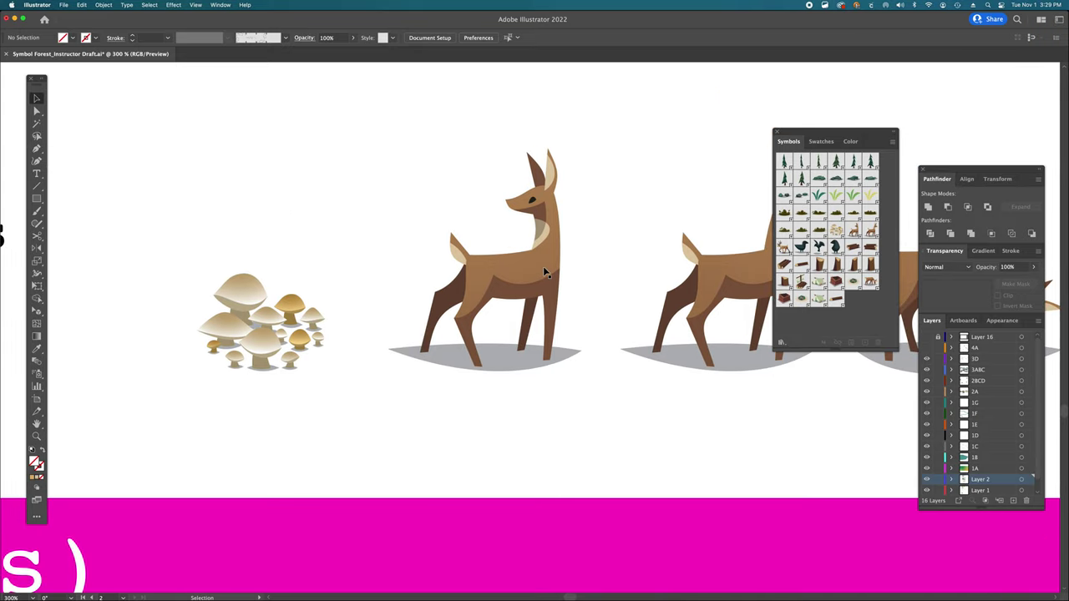
{"action": "scroll", "coordinate": [545, 271], "scroll_direction": "right", "scroll_amount": 5}
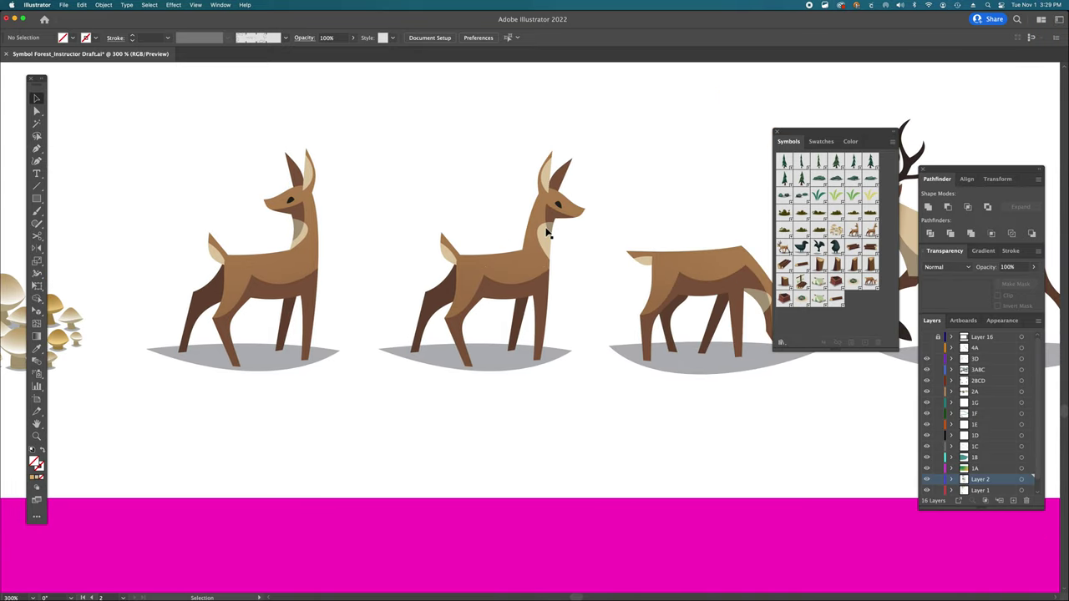
{"action": "scroll", "coordinate": [546, 234], "scroll_direction": "right", "scroll_amount": 5}
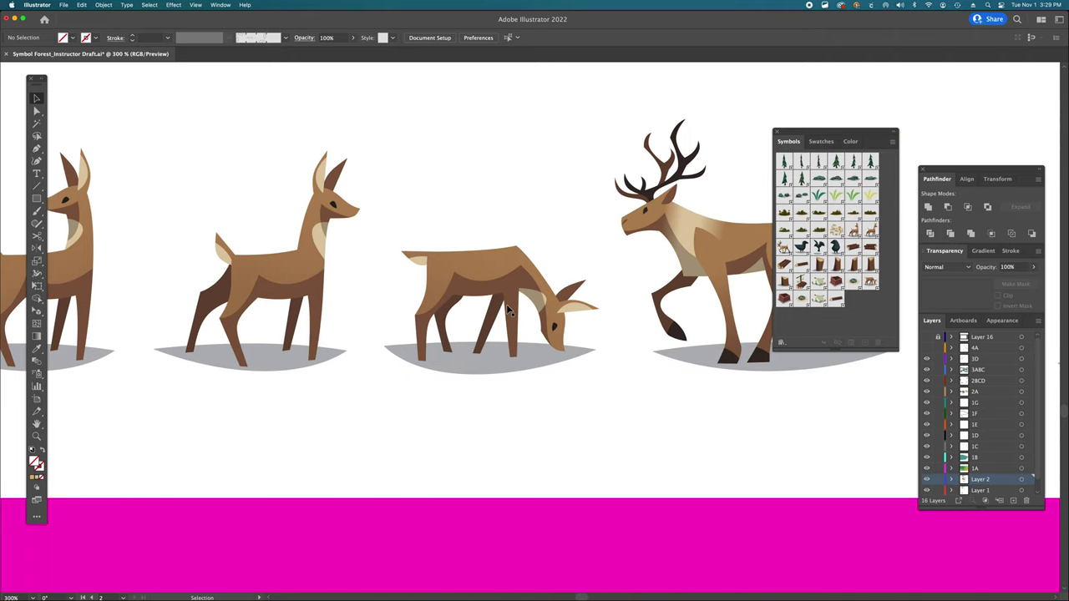
{"action": "scroll", "coordinate": [526, 308], "scroll_direction": "right", "scroll_amount": 4}
{"action": "scroll", "coordinate": [550, 305], "scroll_direction": "right", "scroll_amount": 1}
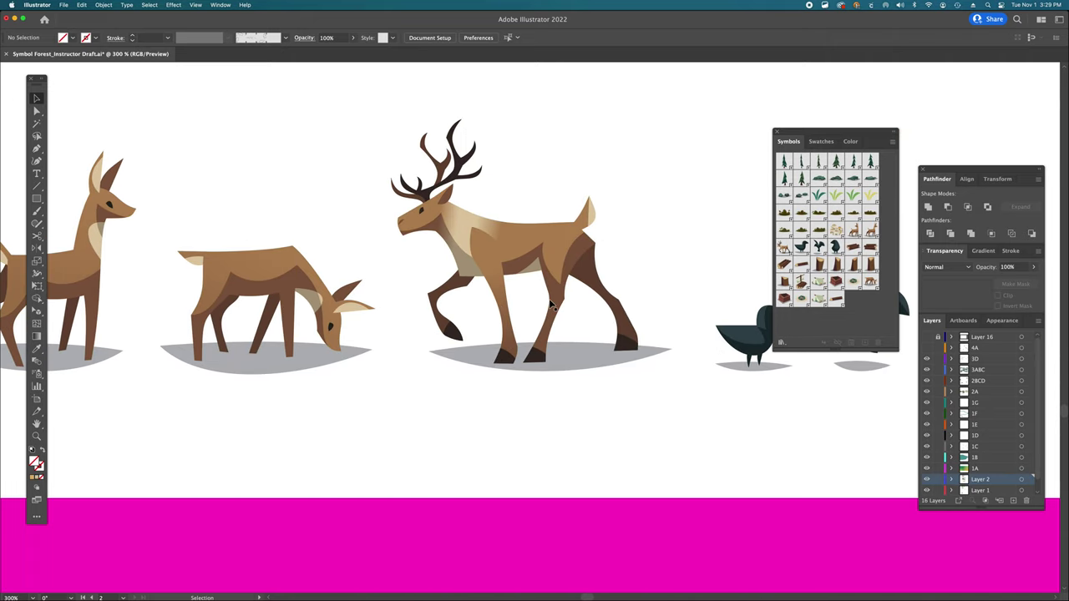
{"action": "scroll", "coordinate": [550, 305], "scroll_direction": "right", "scroll_amount": 7}
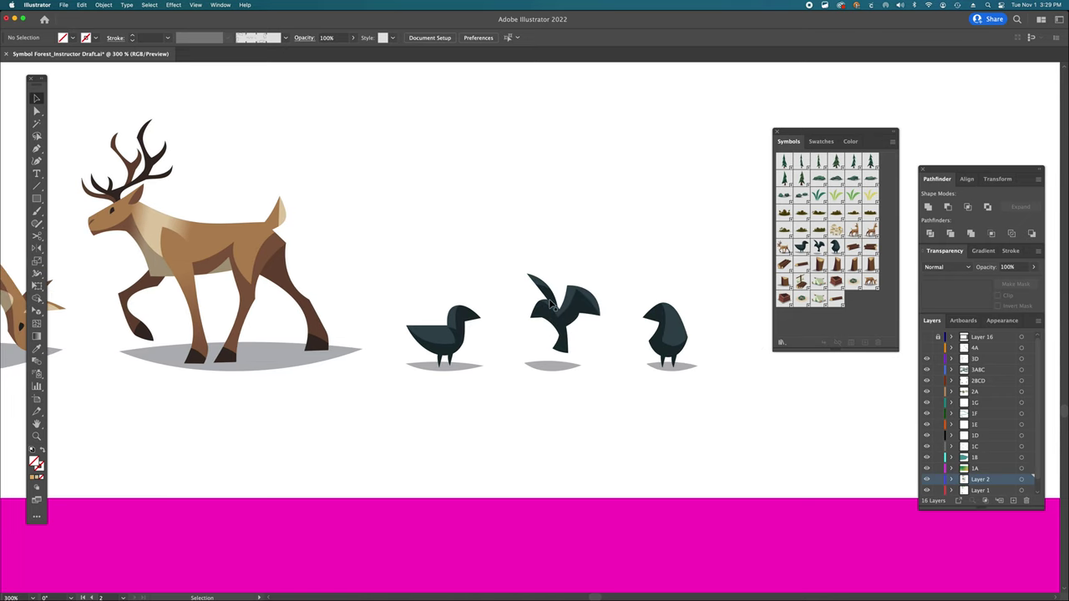
{"action": "left_click", "coordinate": [419, 351]}
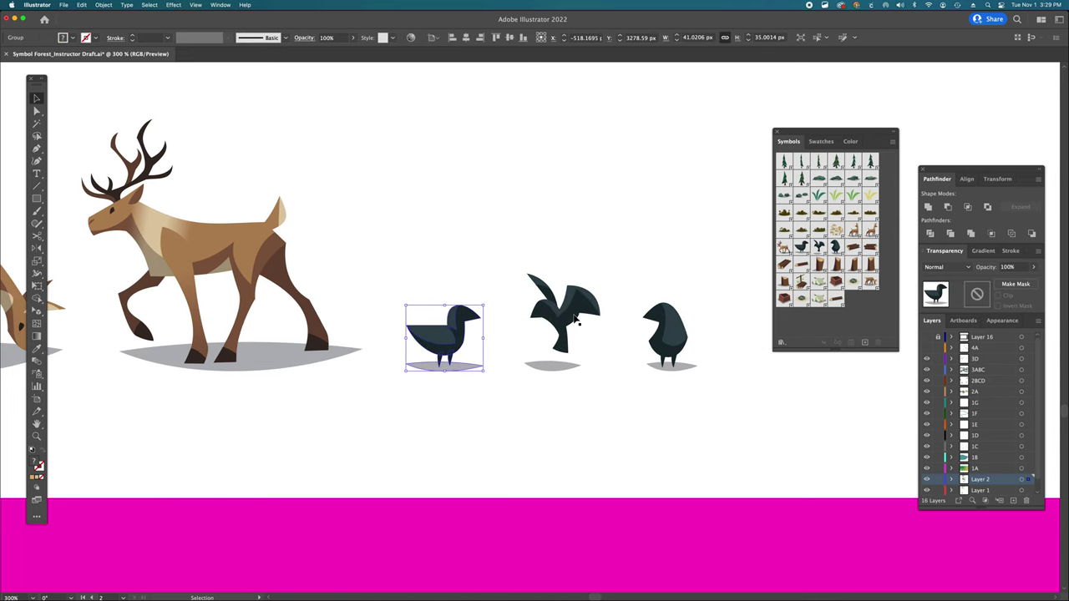
{"action": "left_click", "coordinate": [561, 322]}
{"action": "left_click", "coordinate": [662, 342]}
{"action": "left_click", "coordinate": [561, 321]}
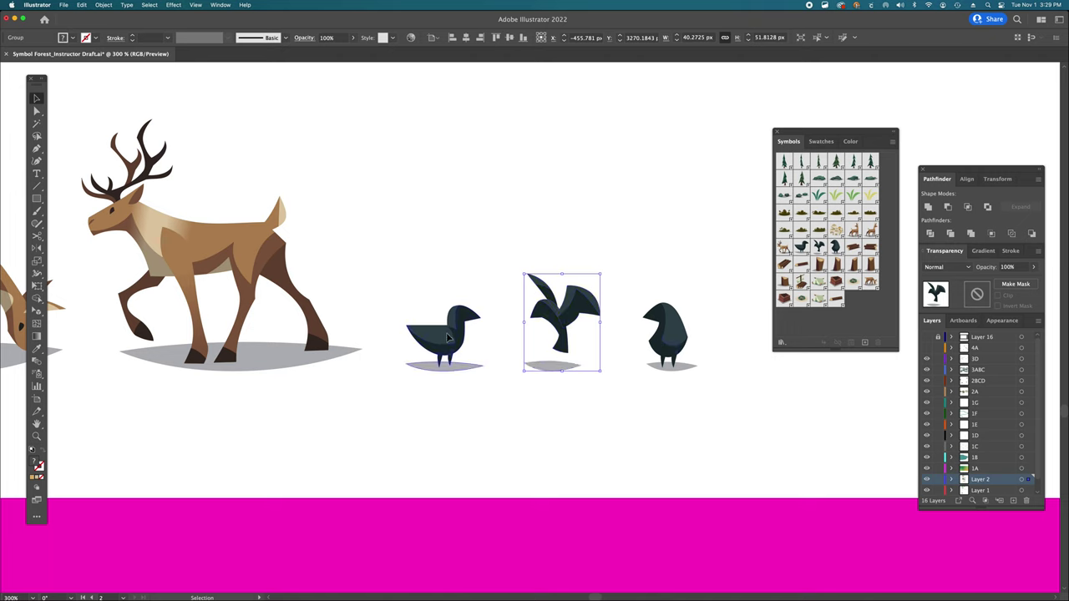
{"action": "left_click", "coordinate": [443, 338]}
{"action": "left_click", "coordinate": [512, 402]}
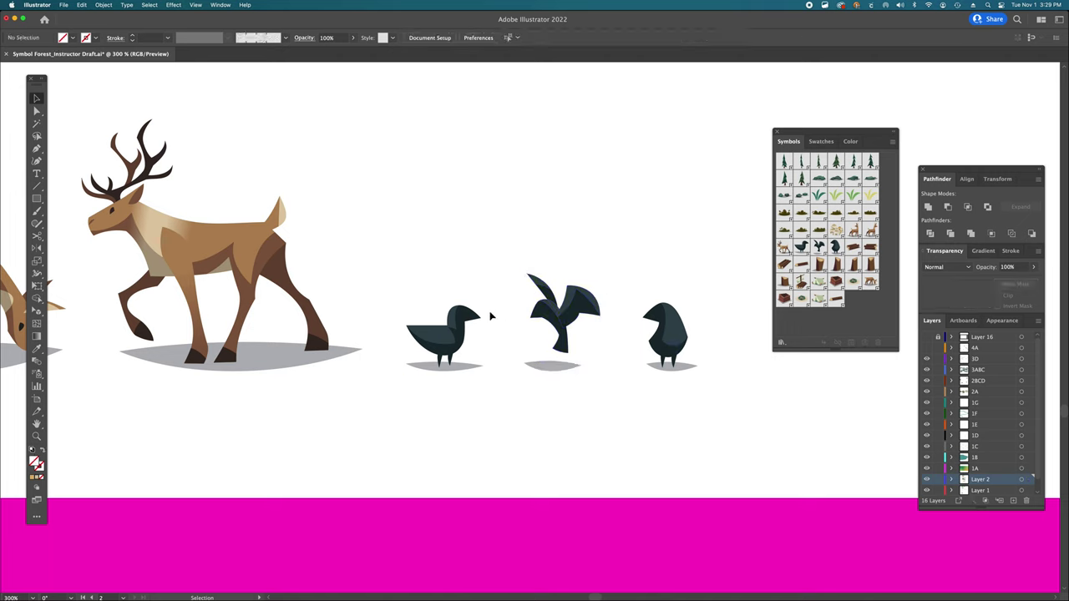
- Zoom out, recheck the right crow group, then pan to the forest map at 50%
{"action": "key", "text": "super+minus"}
{"action": "key", "text": "super+minus"}
{"action": "key", "text": "super+minus"}
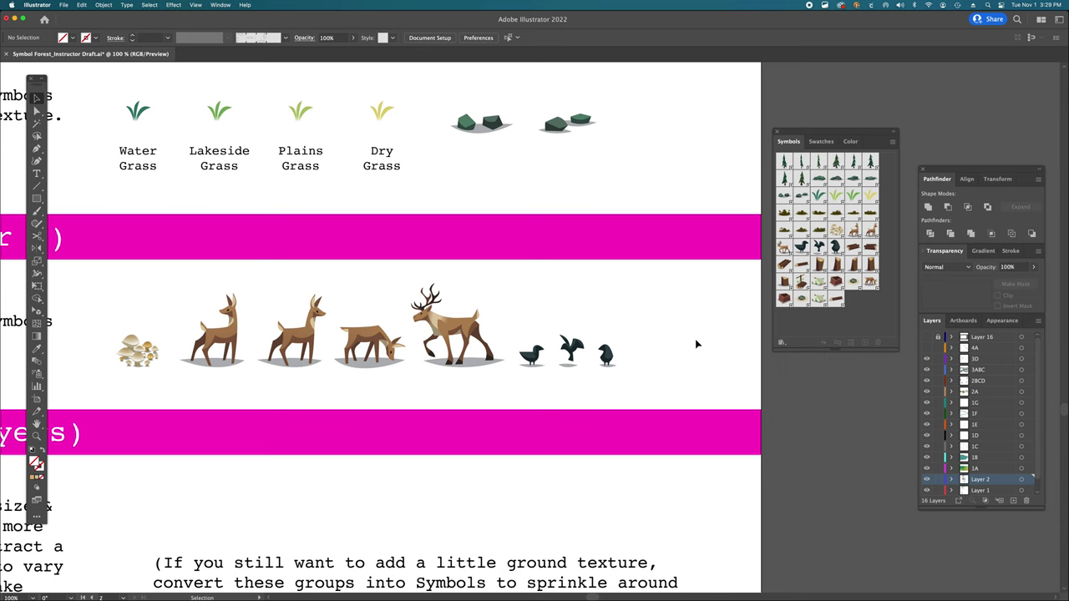
{"action": "scroll", "coordinate": [697, 343], "scroll_direction": "up", "scroll_amount": 3}
{"action": "scroll", "coordinate": [696, 343], "scroll_direction": "left", "scroll_amount": 3}
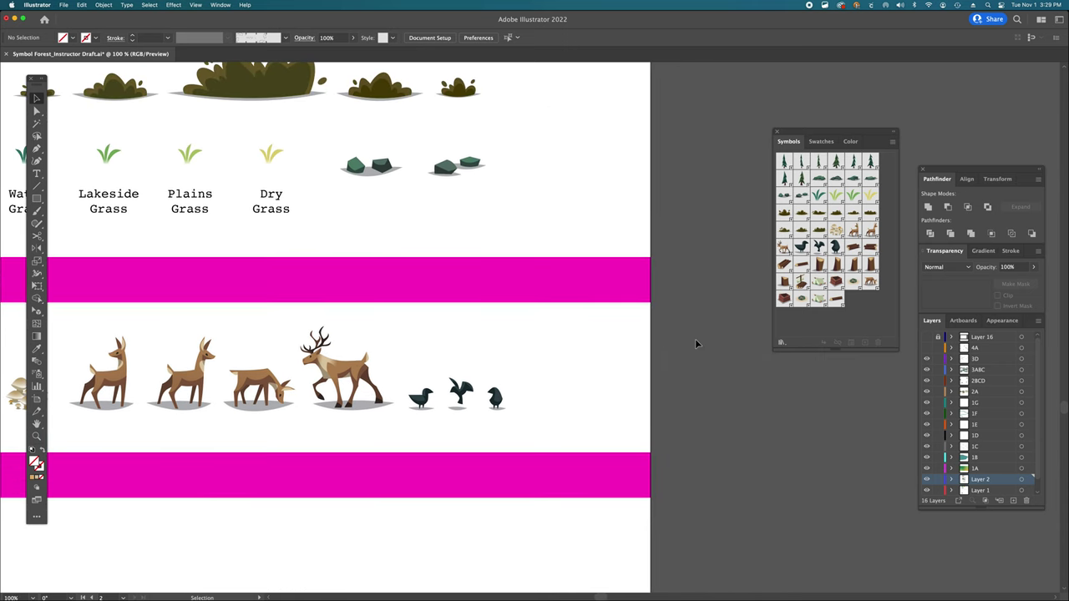
{"action": "scroll", "coordinate": [696, 343], "scroll_direction": "right", "scroll_amount": 10}
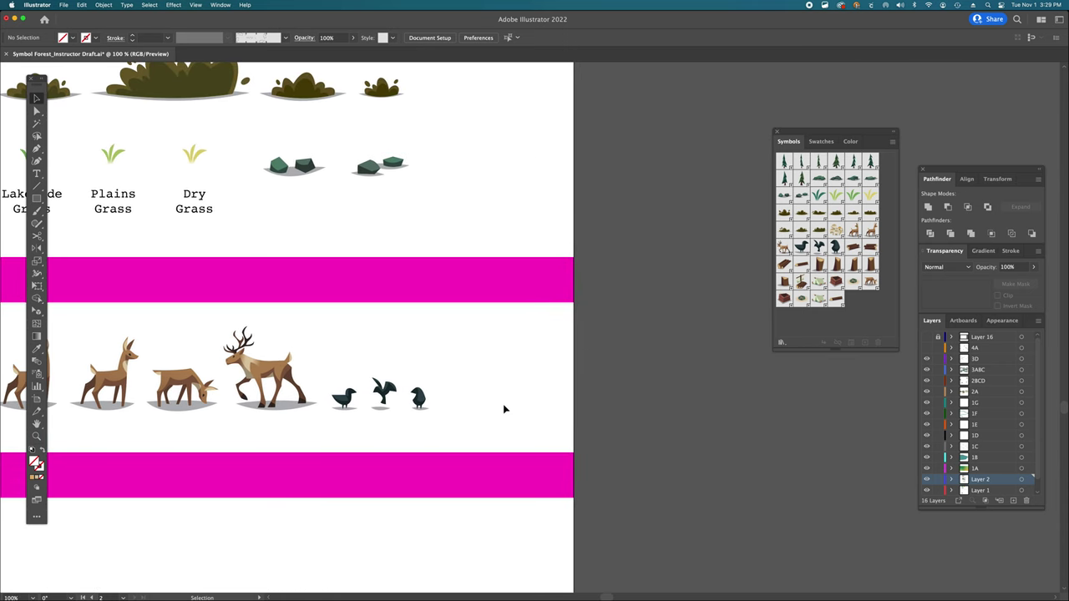
{"action": "left_click", "coordinate": [424, 402]}
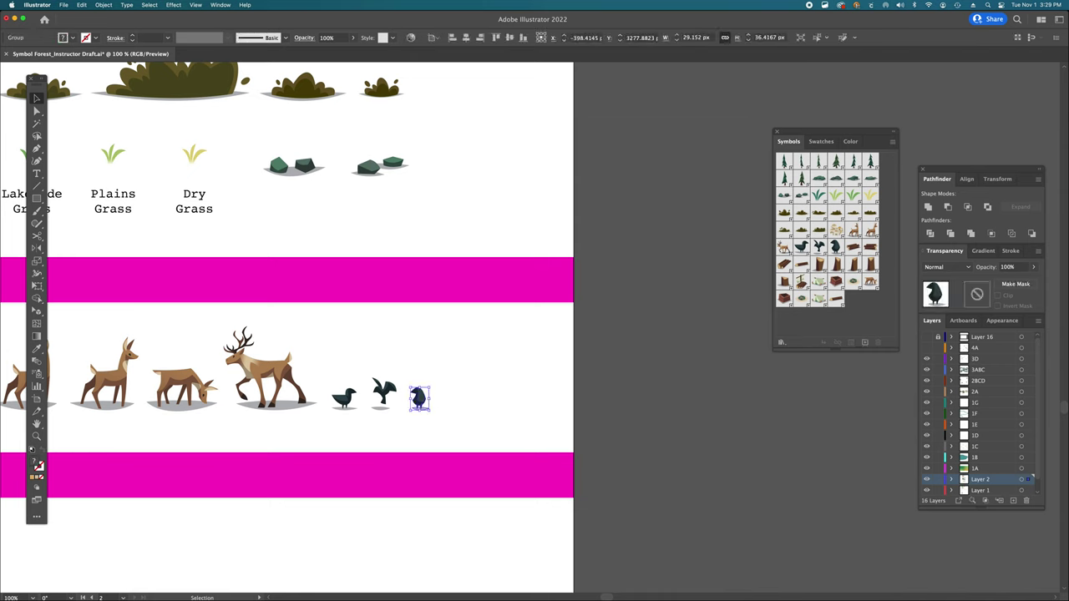
{"action": "left_click", "coordinate": [578, 286]}
{"action": "key", "text": "super+minus"}
{"action": "key", "text": "super+minus"}
{"action": "key", "text": "super+minus"}
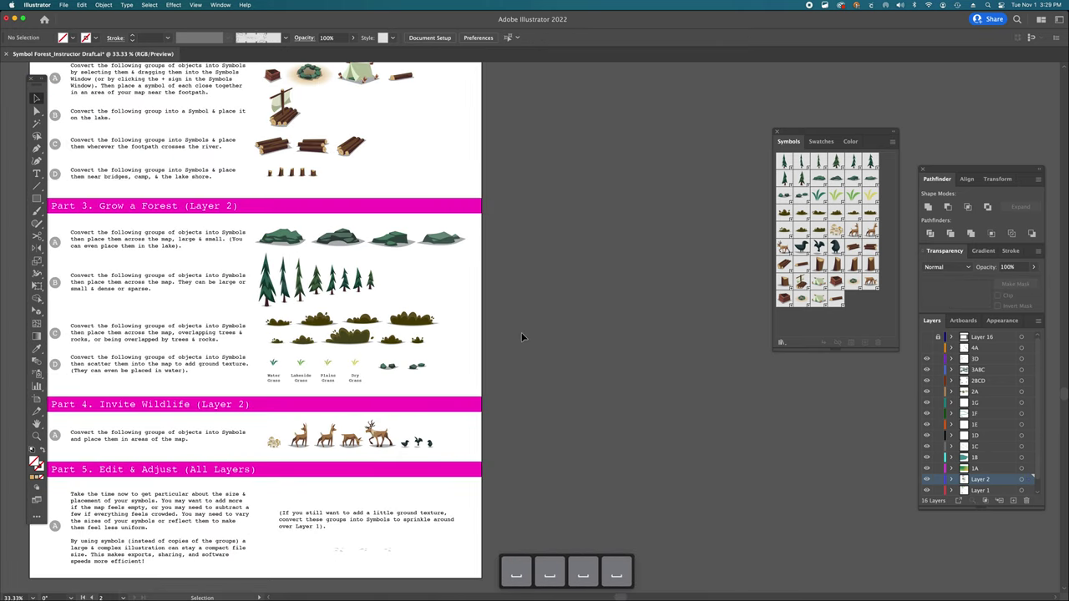
{"action": "left_click_drag", "start_coordinate": [521, 337], "coordinate": [543, 480]}
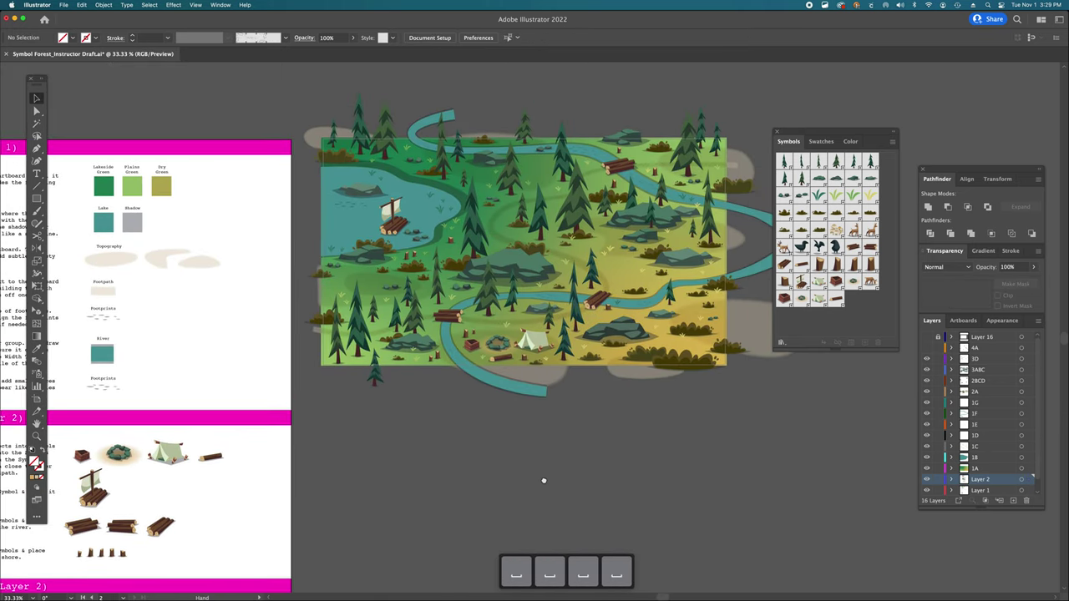
{"action": "key", "text": "super+equal"}
{"action": "left_click_drag", "start_coordinate": [563, 318], "coordinate": [508, 343]}
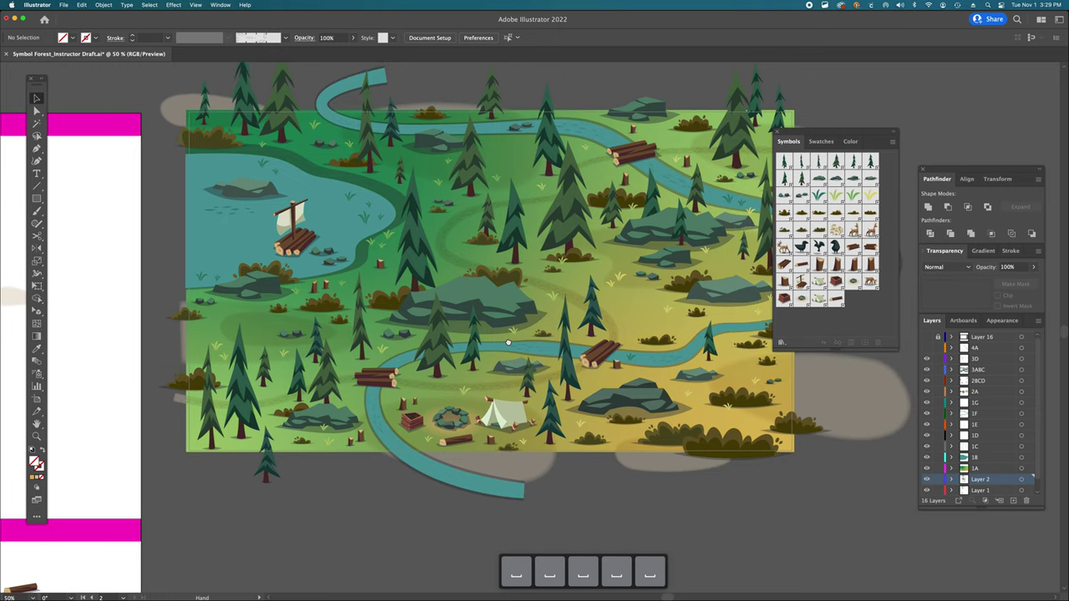
- Show wildlife layer 4A, make it active, and check the deer symbols on the map
{"action": "scroll", "coordinate": [507, 343], "scroll_direction": "down", "scroll_amount": 3}
{"action": "left_click", "coordinate": [567, 342]}
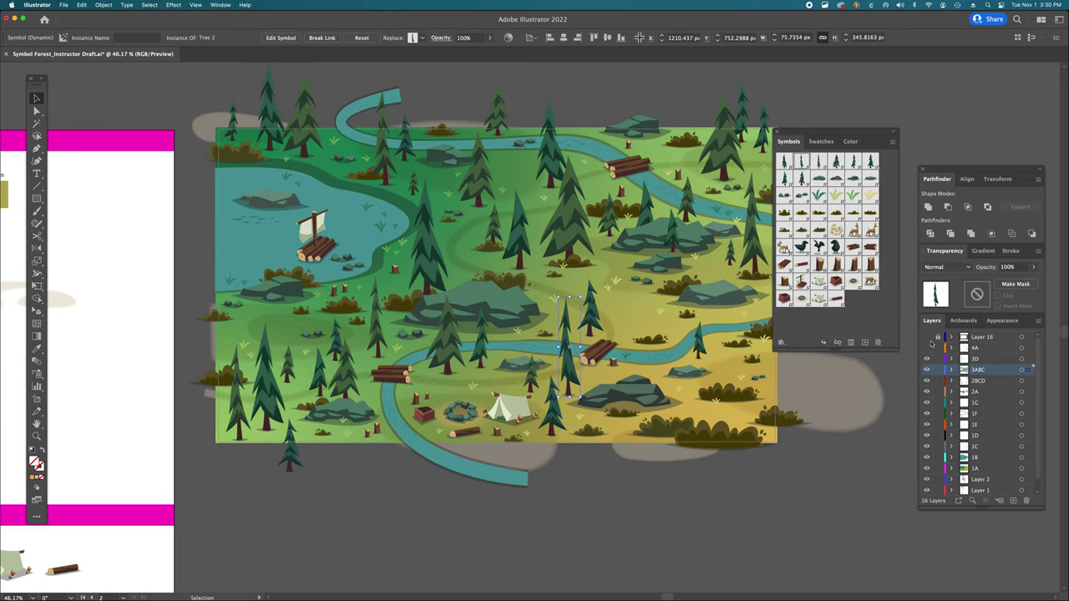
{"action": "left_click", "coordinate": [926, 347]}
{"action": "left_click_drag", "start_coordinate": [583, 99], "coordinate": [551, 90]}
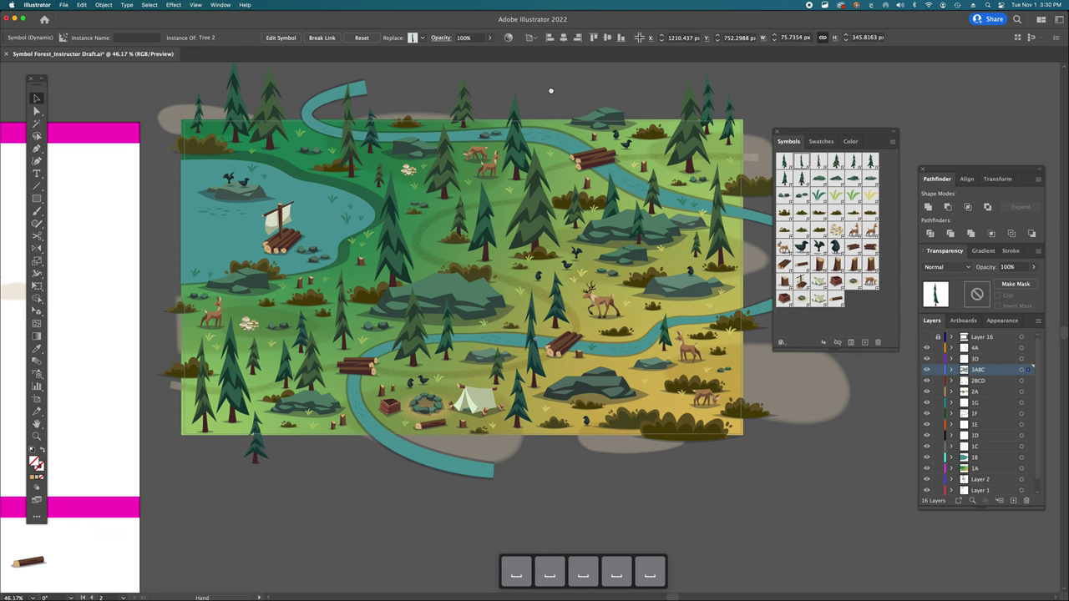
{"action": "left_click", "coordinate": [215, 320]}
{"action": "left_click", "coordinate": [215, 319]}
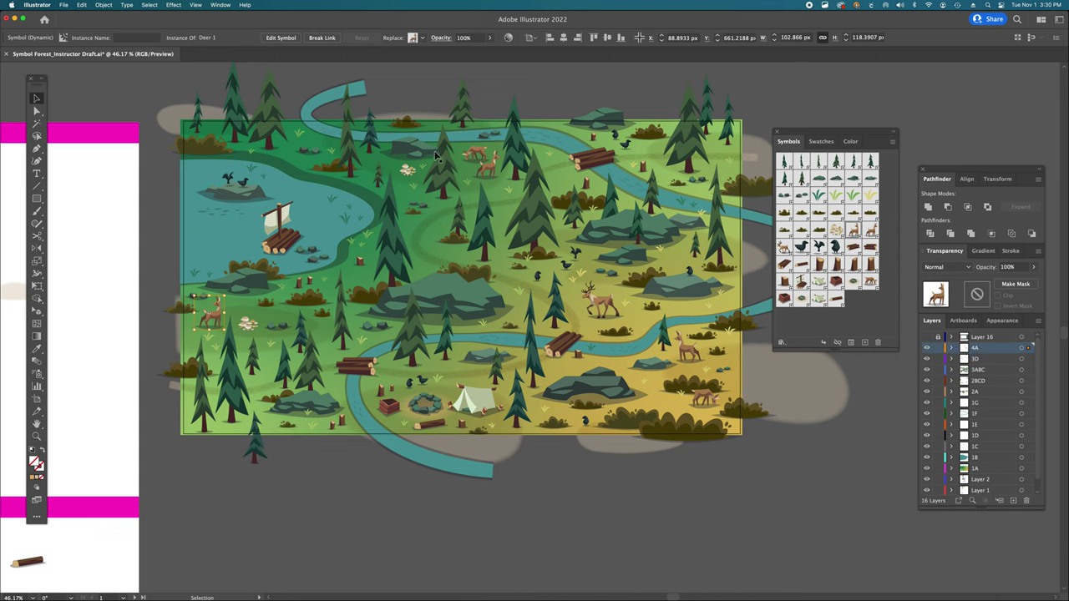
{"action": "left_click", "coordinate": [485, 160]}
{"action": "left_click", "coordinate": [490, 172], "text": "shift"}
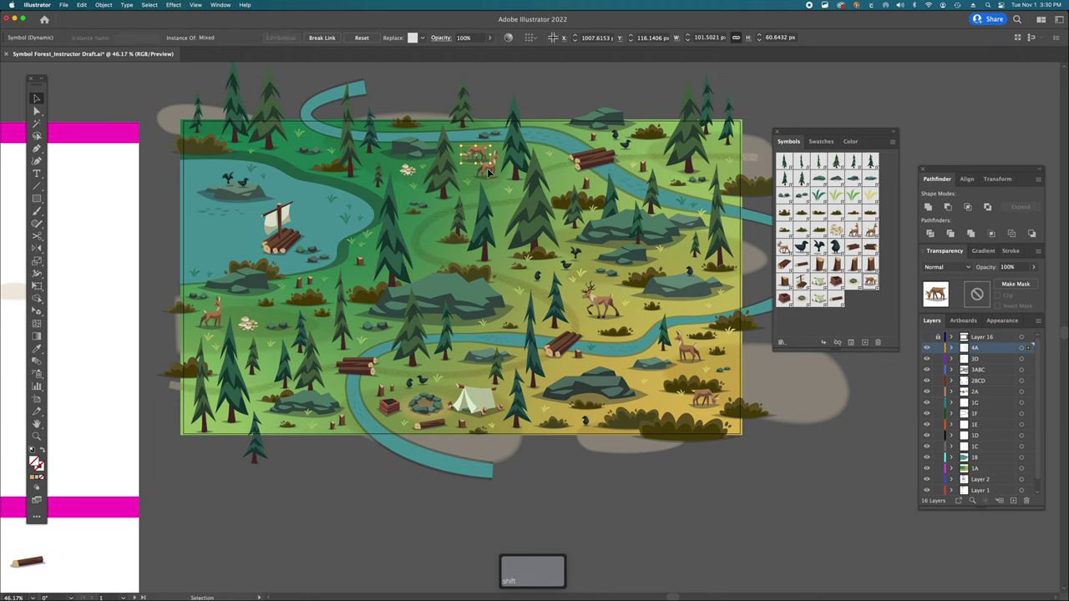
{"action": "left_click", "coordinate": [672, 503]}
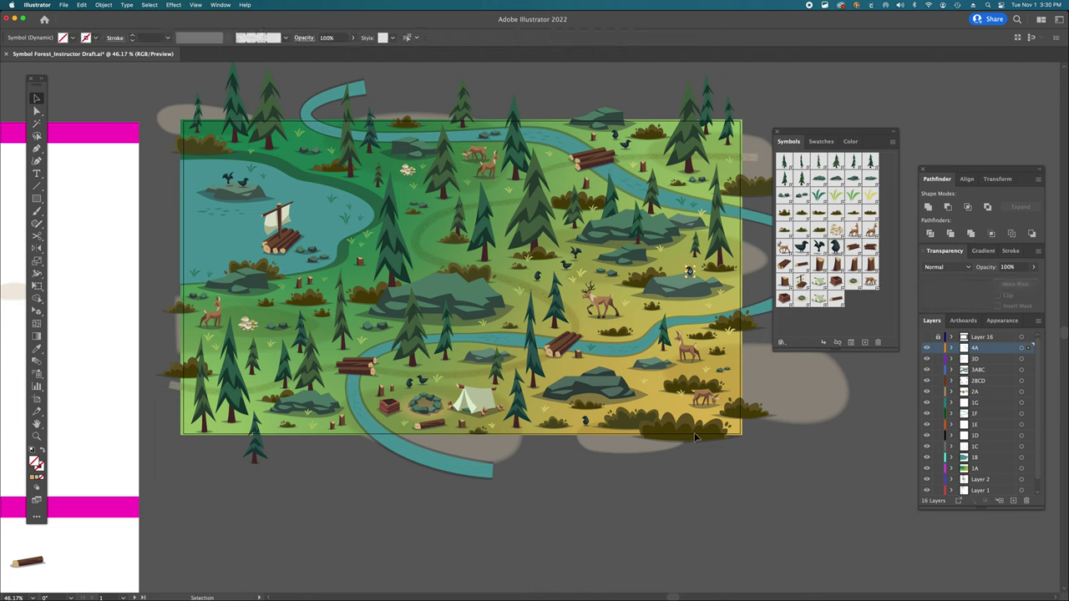
- Swap one crow for the Crow 2 symbol and check the crow by the campfire
{"action": "left_click", "coordinate": [694, 489]}
{"action": "left_click", "coordinate": [536, 291]}
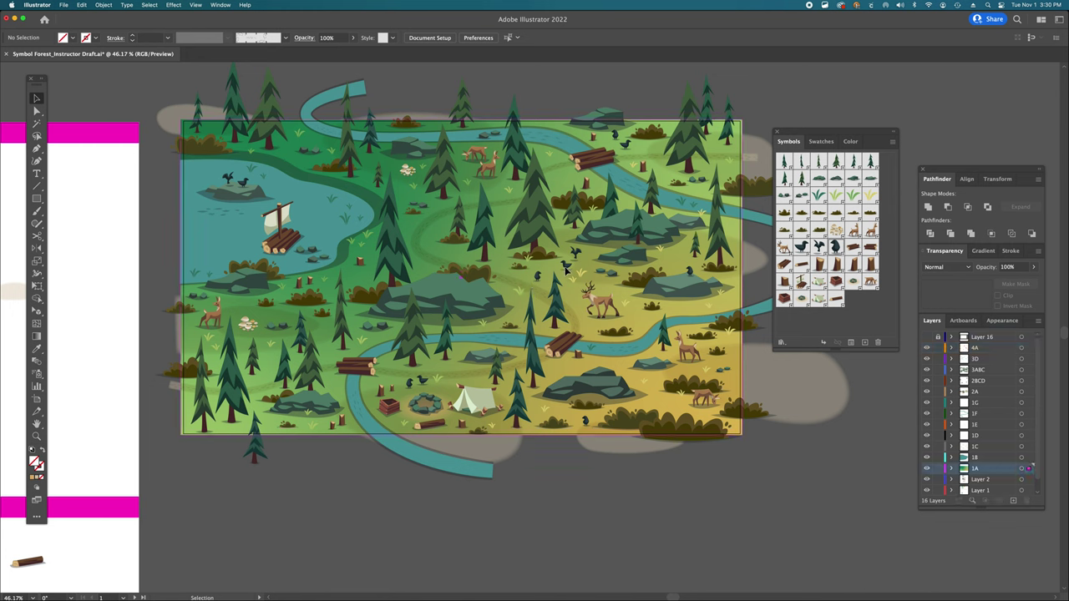
{"action": "left_click", "coordinate": [564, 265]}
{"action": "left_click_drag", "start_coordinate": [835, 248], "coordinate": [576, 259]}
{"action": "left_click", "coordinate": [497, 434]}
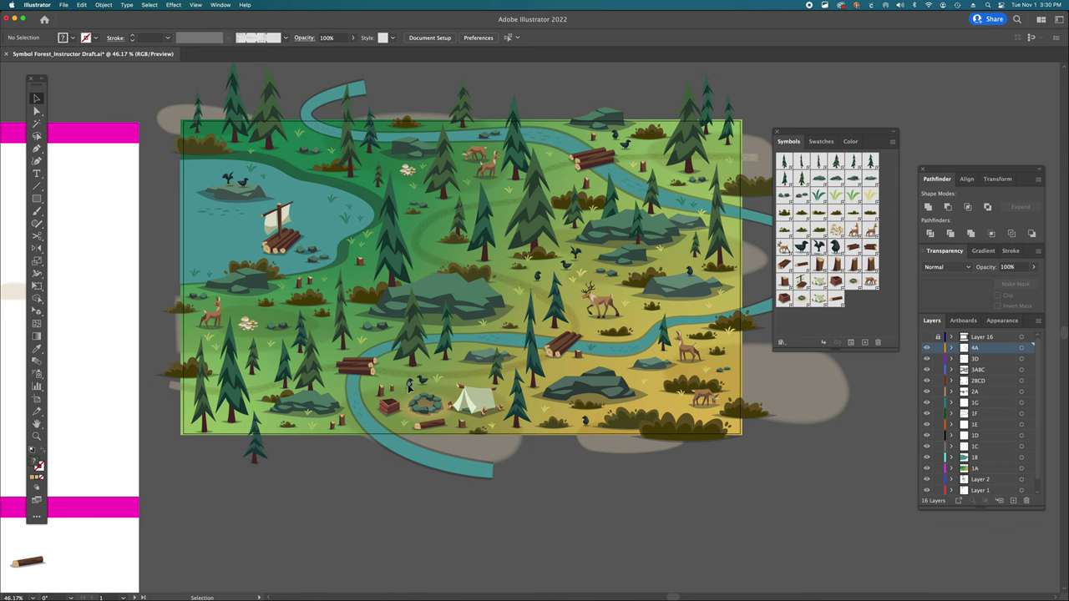
{"action": "left_click", "coordinate": [410, 385]}
{"action": "left_click", "coordinate": [450, 492]}
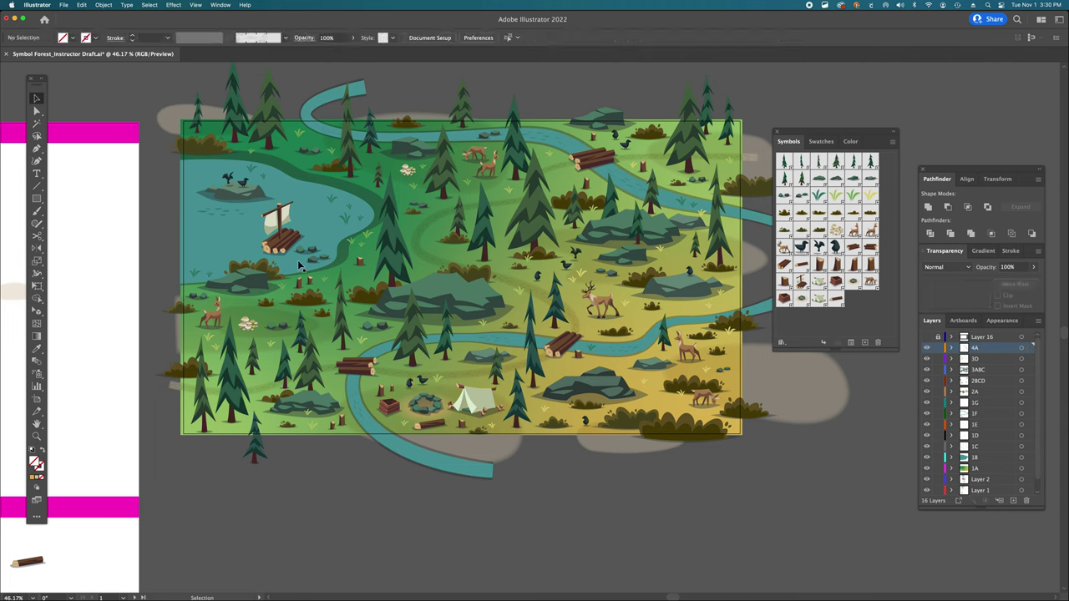
- Check the top-left island crow and the lower-left and upper mushroom symbols
{"action": "left_click", "coordinate": [245, 184]}
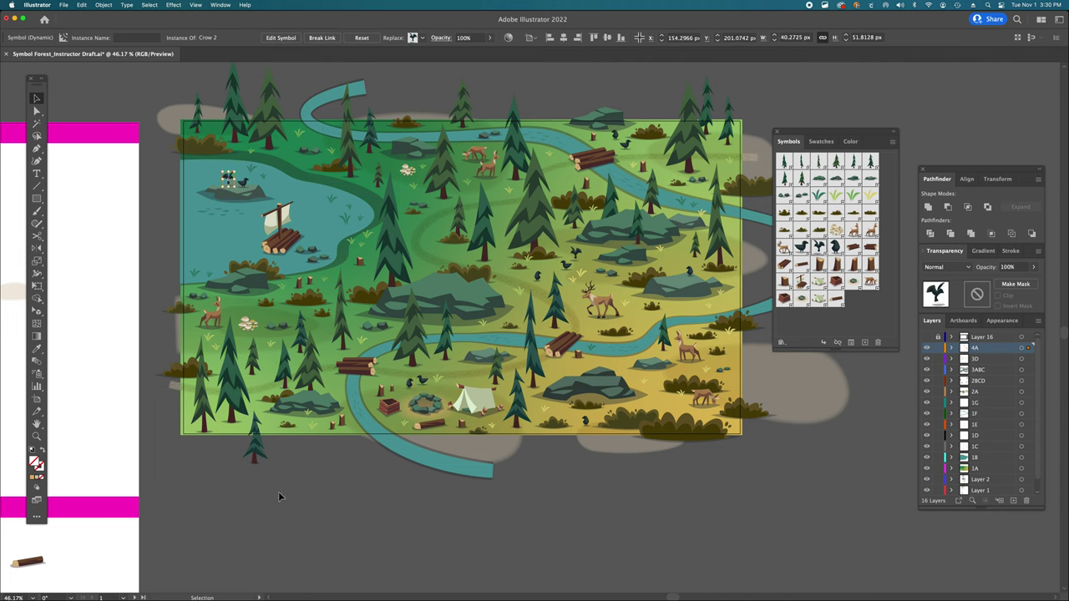
{"action": "left_click", "coordinate": [541, 448]}
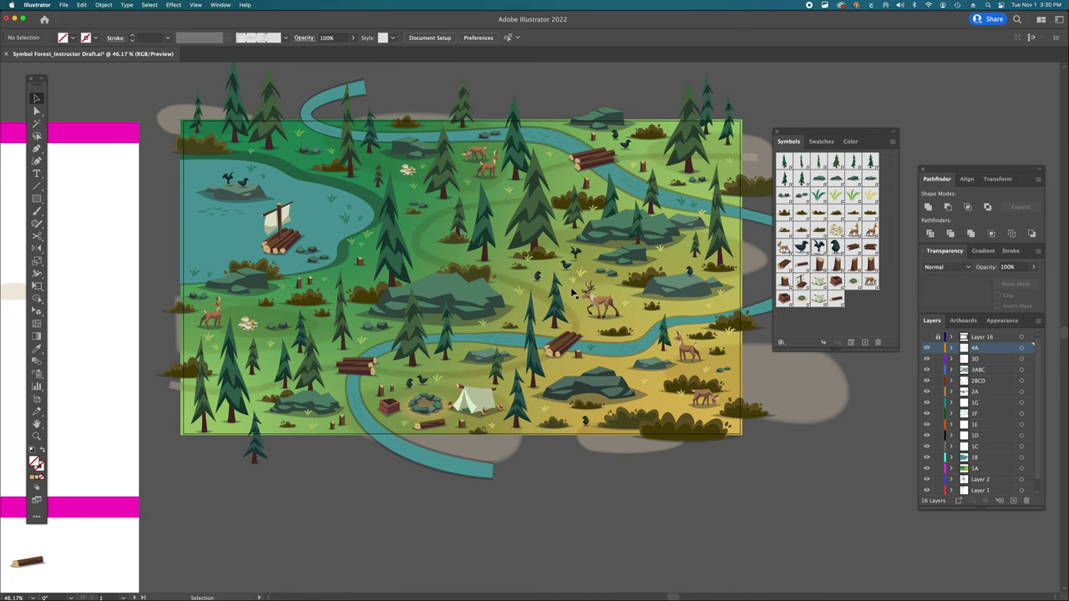
{"action": "left_click", "coordinate": [248, 327]}
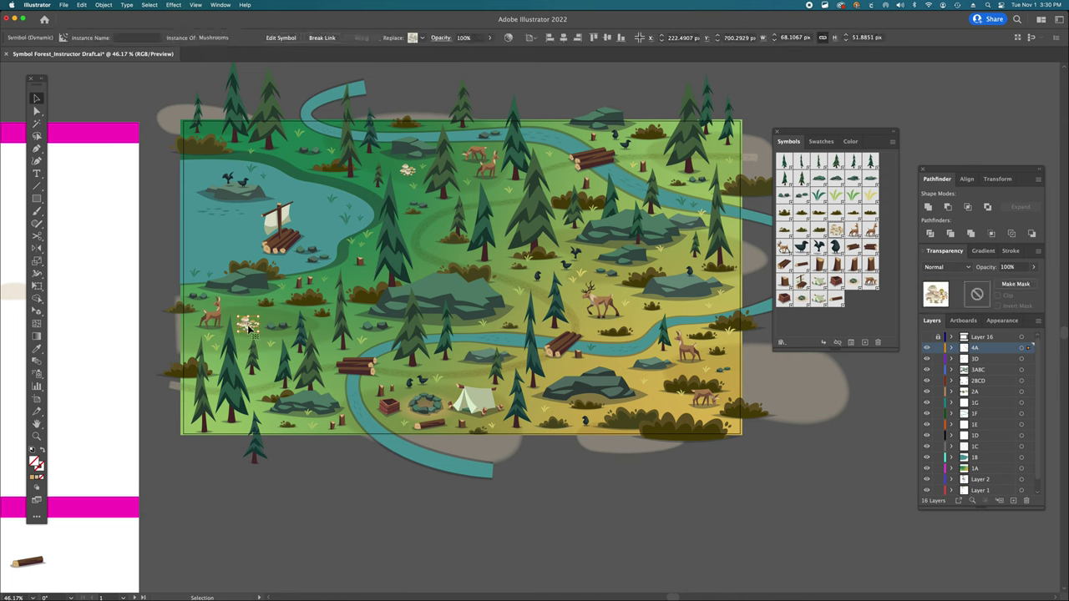
{"action": "left_click", "coordinate": [406, 172]}
{"action": "left_click", "coordinate": [594, 496]}
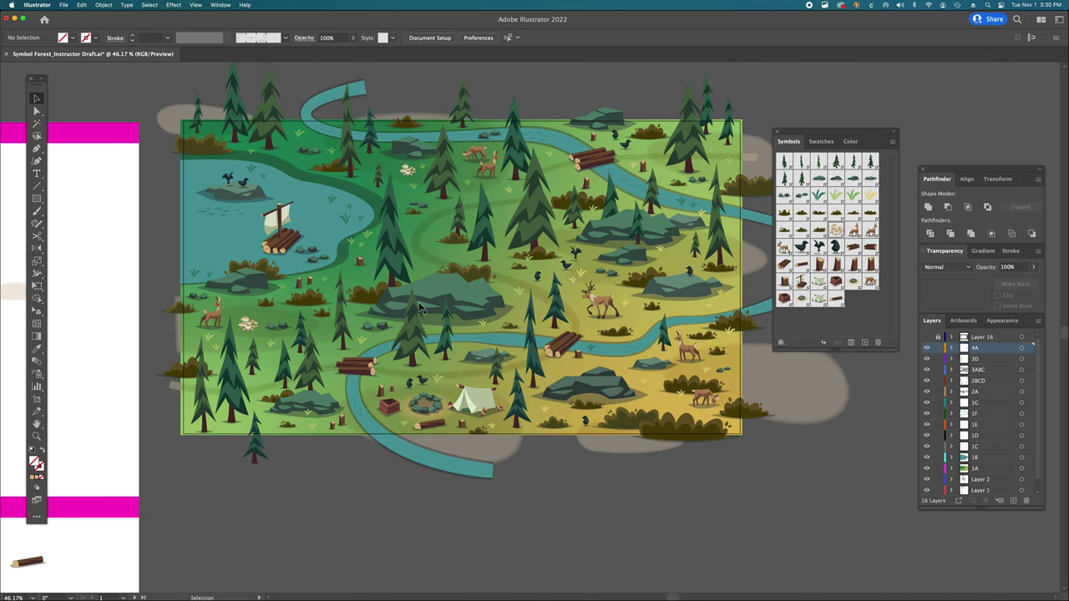
- Turn off Layer 16's visibility so the artwork spilling beyond the map is hidden
{"action": "scroll", "coordinate": [420, 307], "scroll_direction": "up", "scroll_amount": 3}
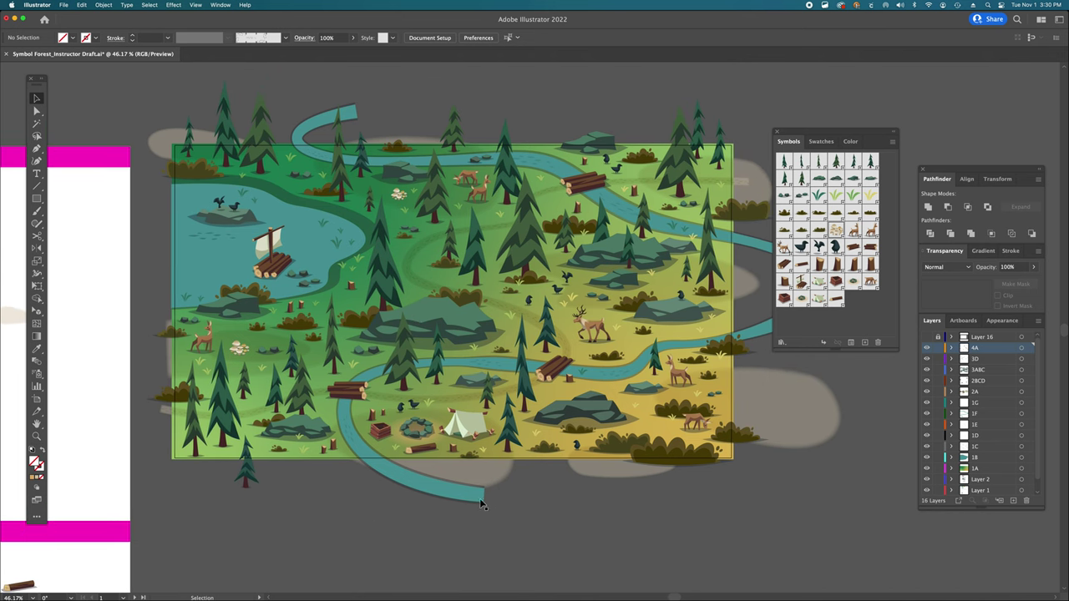
{"action": "left_click", "coordinate": [926, 337]}
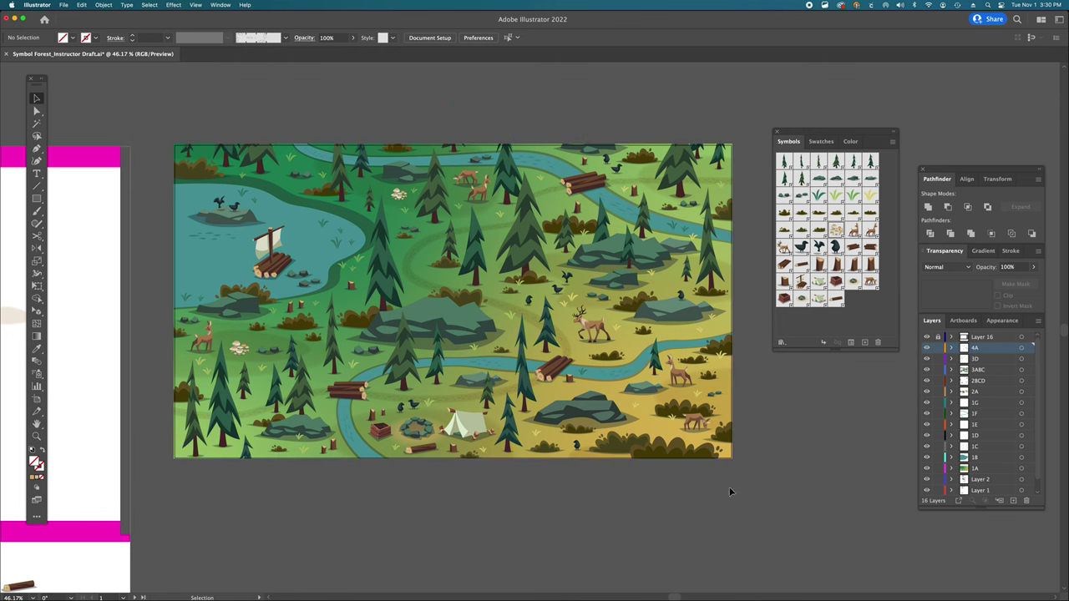
{"action": "left_click", "coordinate": [399, 356], "text": "alt+super"}
- Zoom out to 25%, then zoom in on the instruction sheet's Part 5 (Edit & Adjust) and ground-texture groups
{"action": "left_click", "coordinate": [399, 356], "text": "alt+super"}
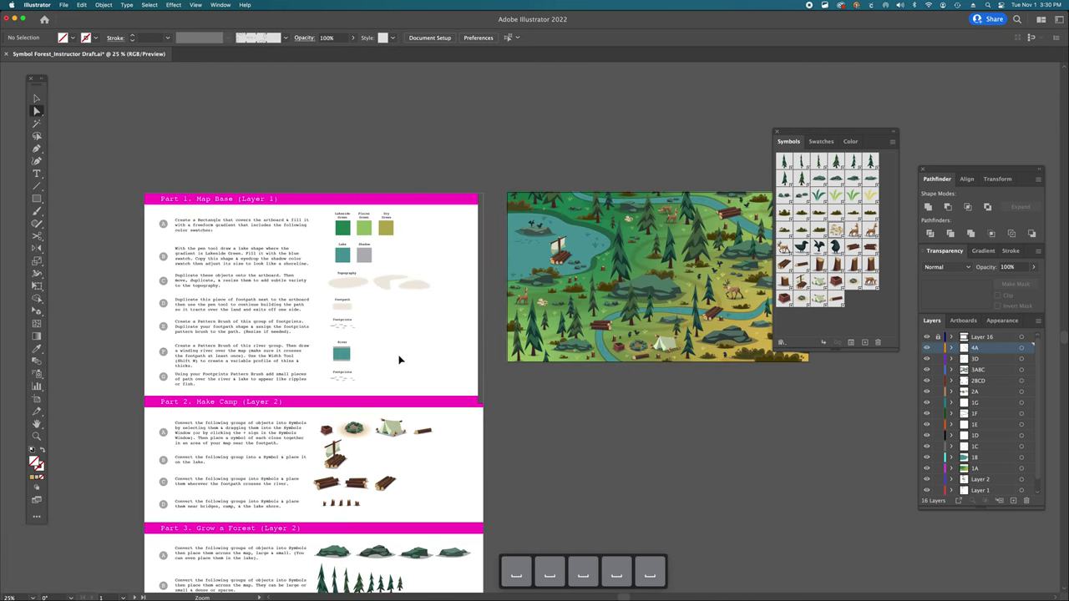
{"action": "scroll", "coordinate": [399, 359], "scroll_direction": "down", "scroll_amount": 10}
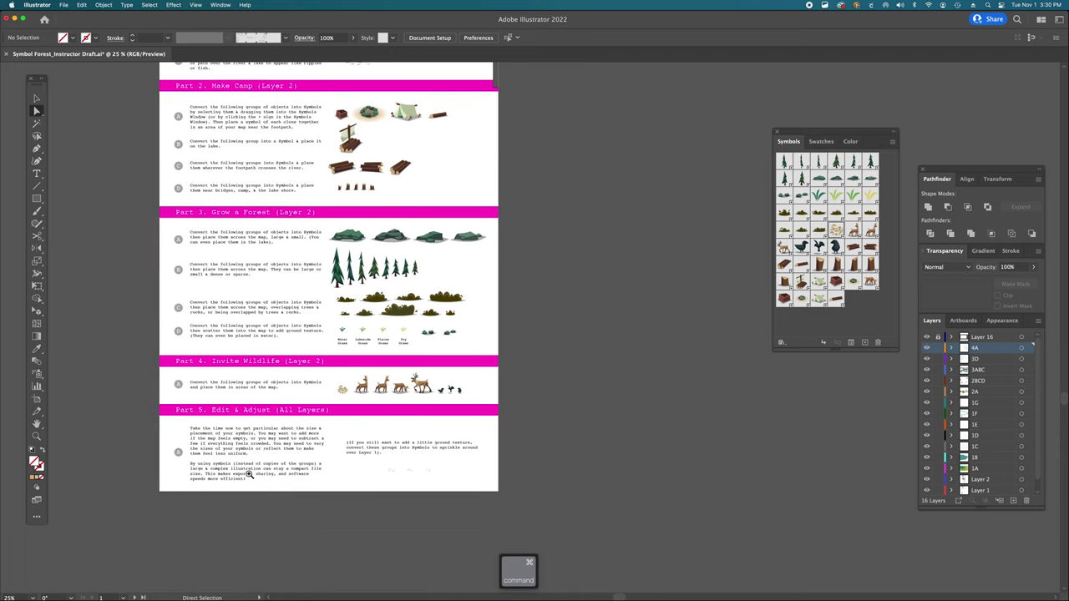
{"action": "left_click", "coordinate": [517, 345], "text": "super"}
{"action": "left_click", "coordinate": [523, 351], "text": "super"}
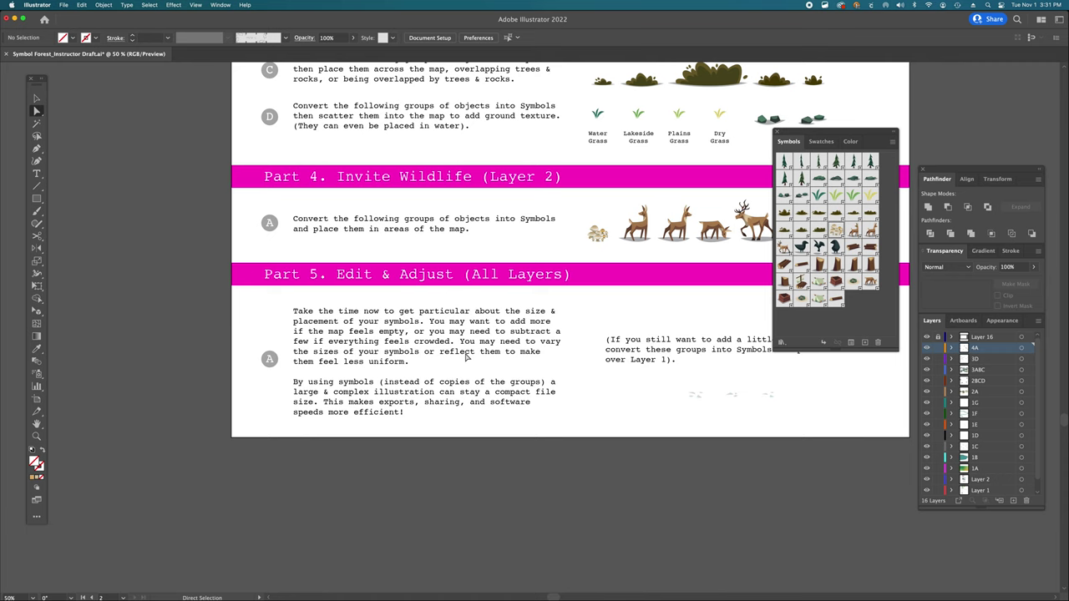
{"action": "scroll", "coordinate": [543, 368], "scroll_direction": "right", "scroll_amount": 3}
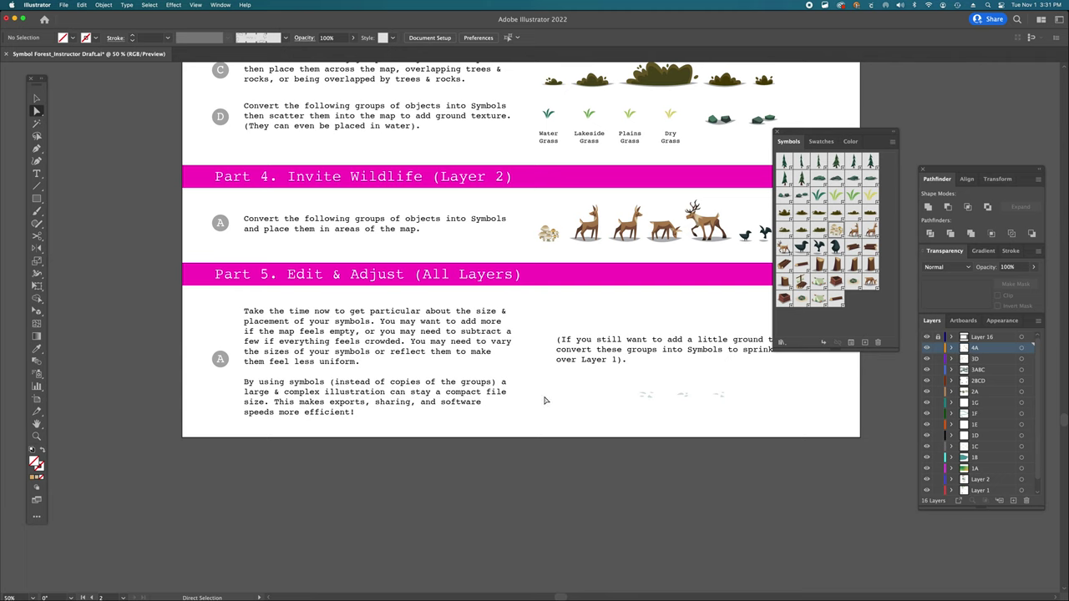
{"action": "scroll", "coordinate": [545, 401], "scroll_direction": "right", "scroll_amount": 10}
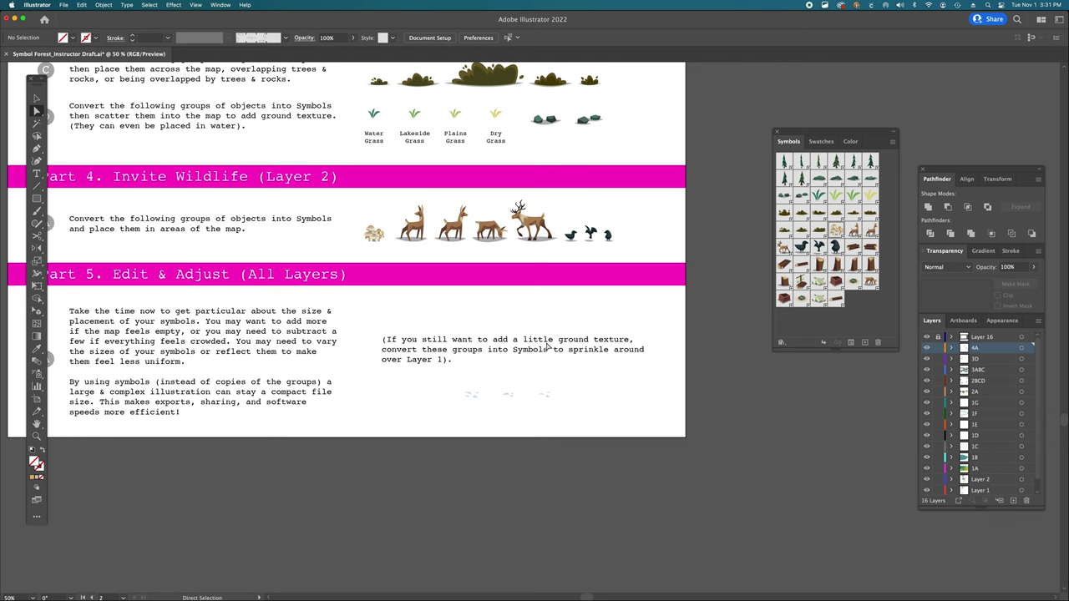
- Turn the right grass group into a new symbol named 'ground 1'
{"action": "key", "text": "v"}
{"action": "left_click", "coordinate": [472, 396]}
{"action": "left_click", "coordinate": [506, 394]}
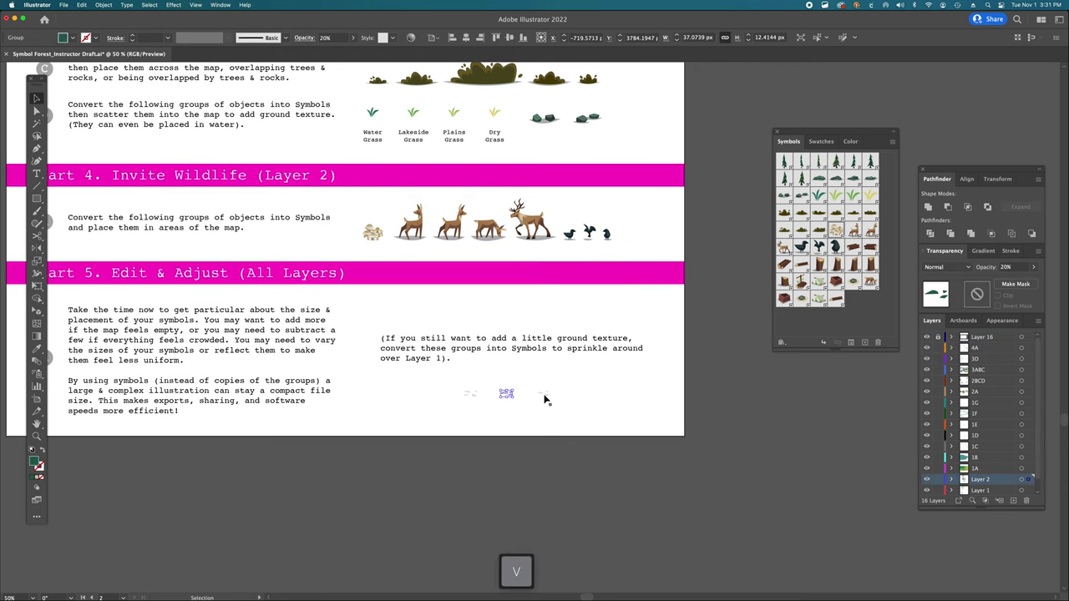
{"action": "left_click", "coordinate": [543, 394]}
{"action": "left_click_drag", "start_coordinate": [452, 385], "coordinate": [571, 410]}
{"action": "left_click", "coordinate": [543, 394]}
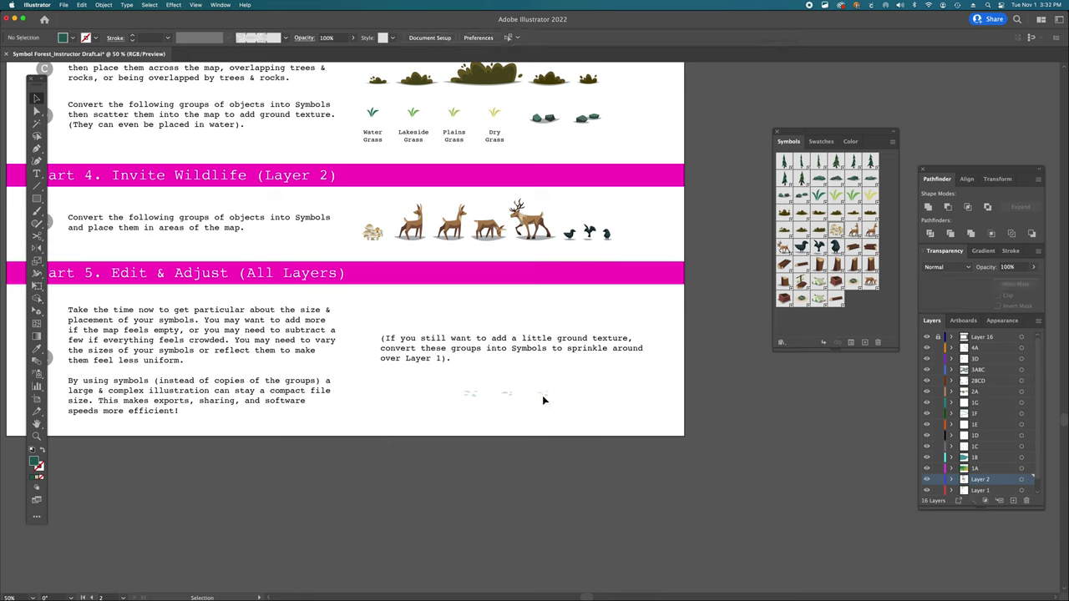
{"action": "left_click", "coordinate": [858, 343]}
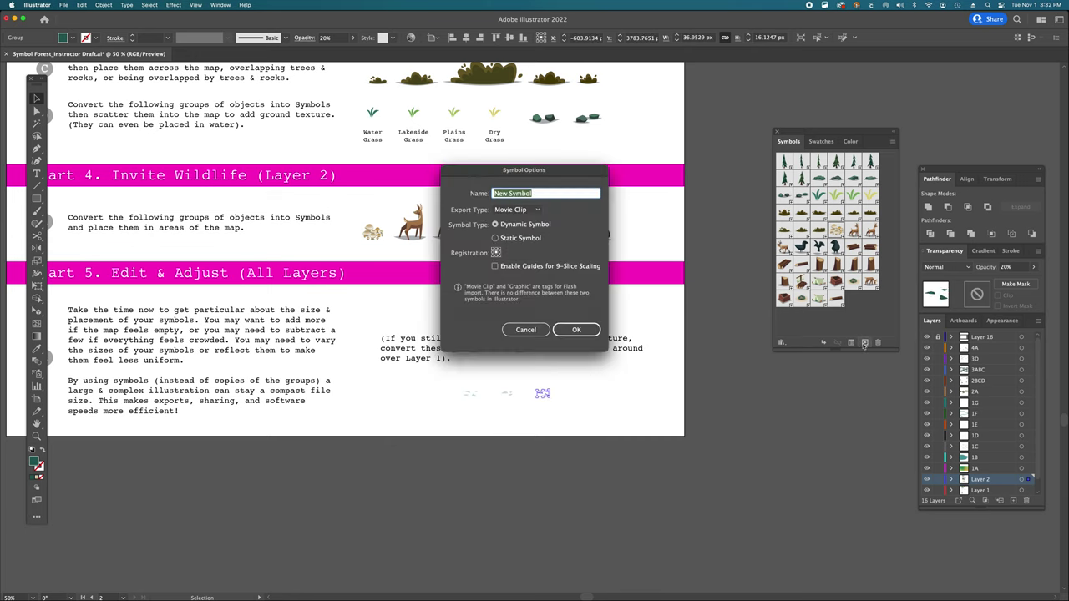
{"action": "type", "text": "g"}
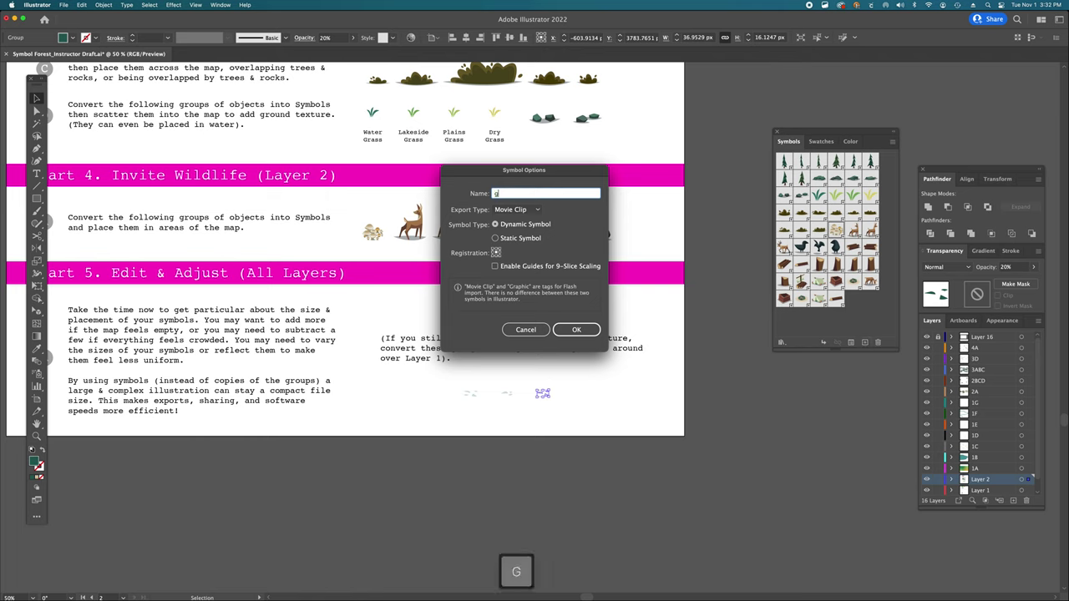
{"action": "type", "text": "round 1"}
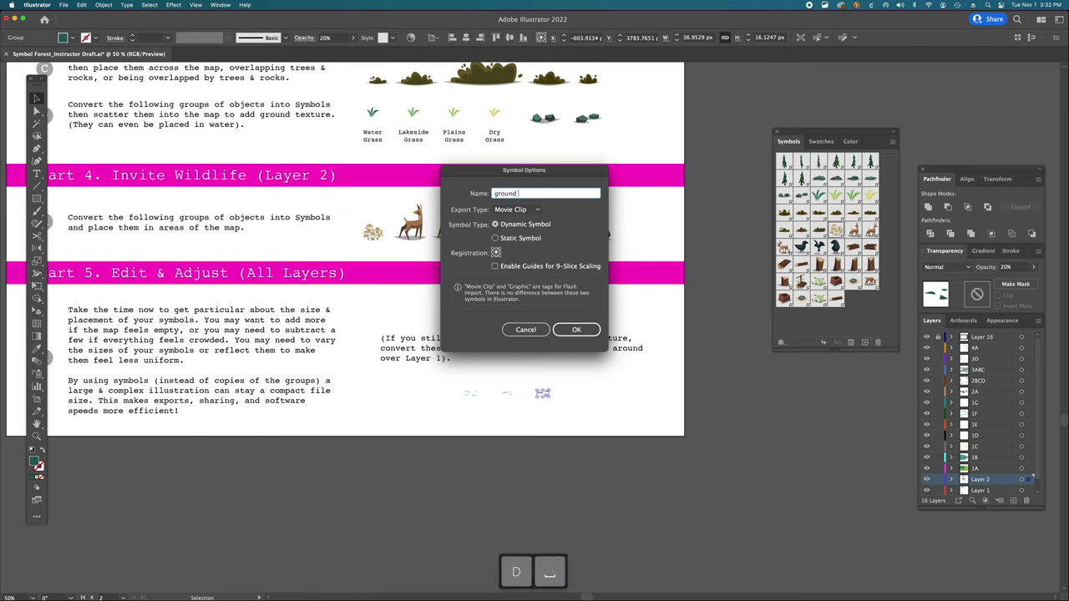
{"action": "left_click", "coordinate": [576, 330]}
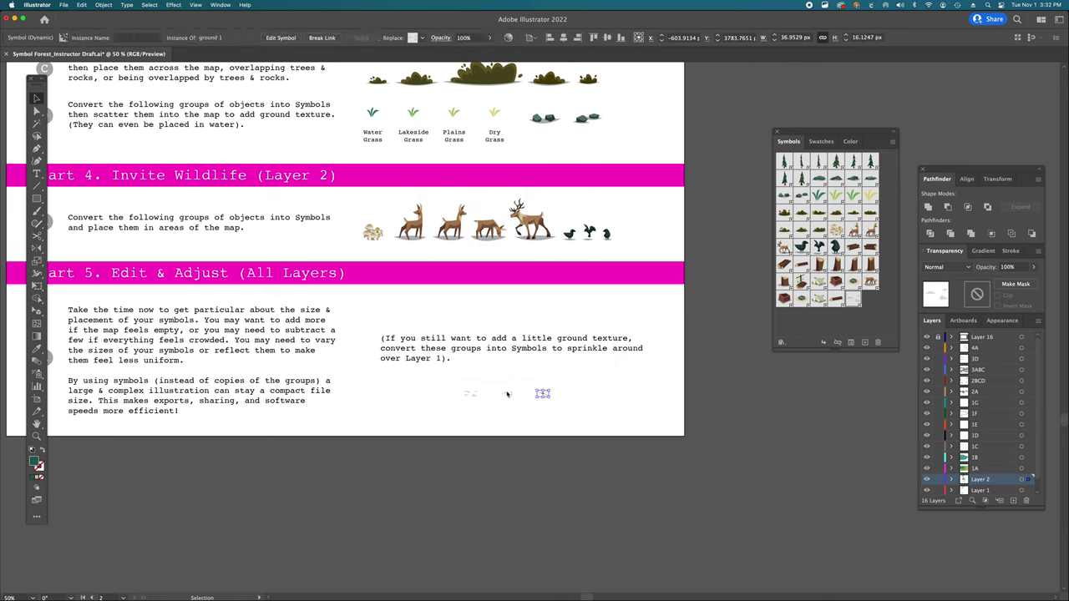
- Turn the middle ground-texture group into a symbol named 'ground 2'
{"action": "left_click", "coordinate": [506, 393]}
{"action": "left_click", "coordinate": [865, 343]}
{"action": "type", "text": "ground 2"}
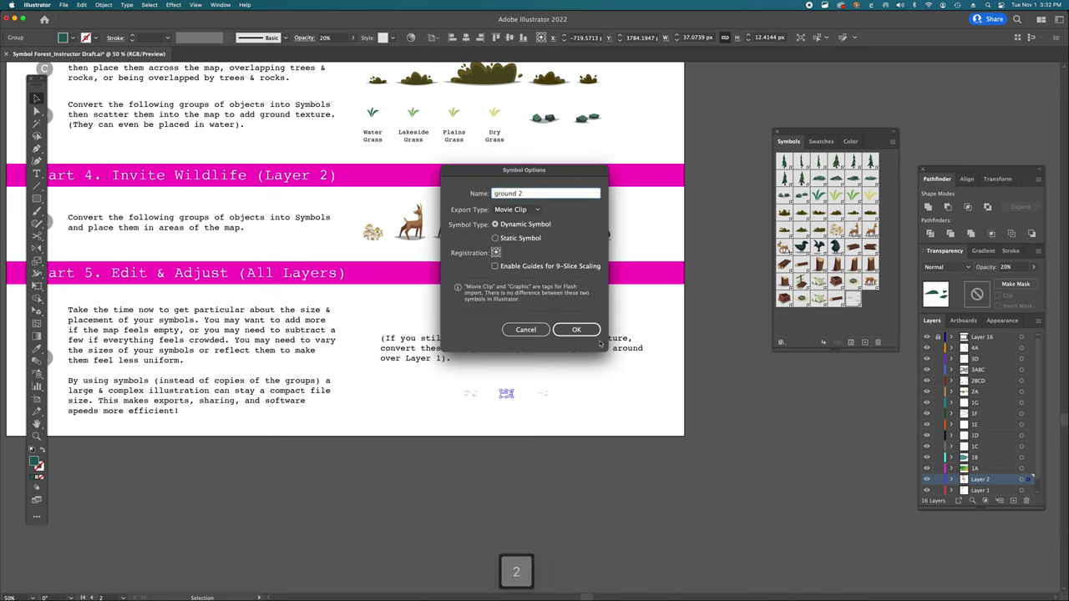
{"action": "left_click", "coordinate": [575, 330]}
- Turn the left ground-texture group into a symbol named 'ground 3'
{"action": "left_click", "coordinate": [470, 393]}
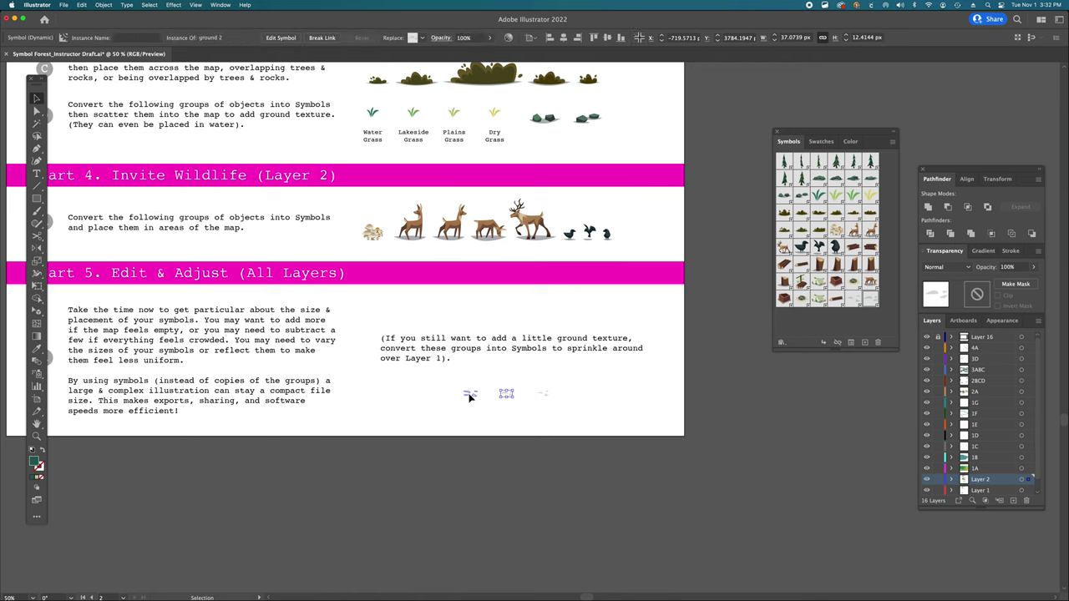
{"action": "left_click", "coordinate": [865, 343]}
{"action": "type", "text": "grount"}
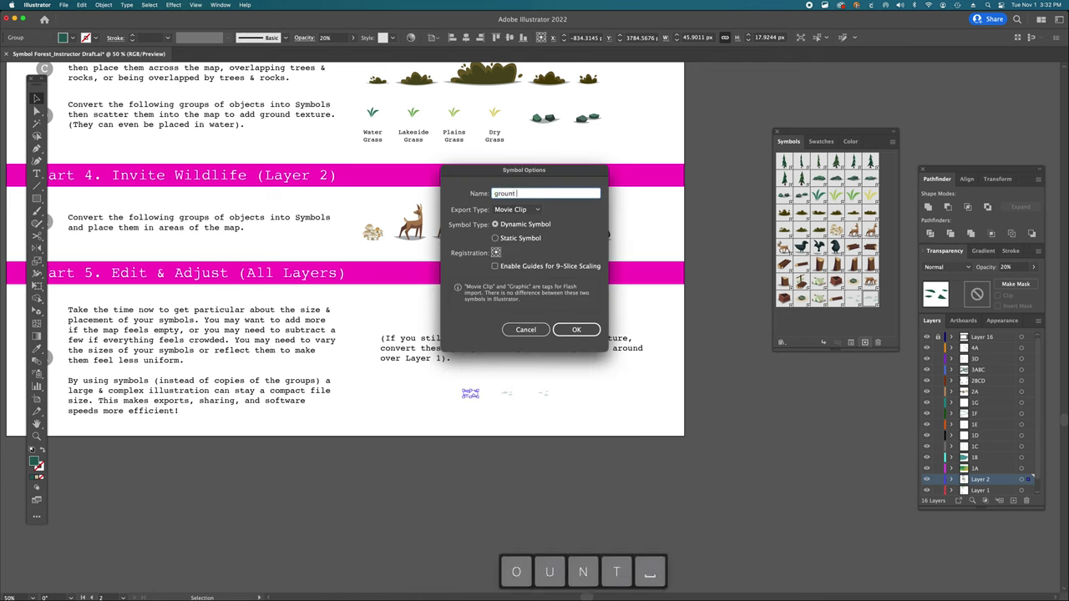
{"action": "key", "text": "BackSpace"}
{"action": "key", "text": "BackSpace"}
{"action": "type", "text": "d 3"}
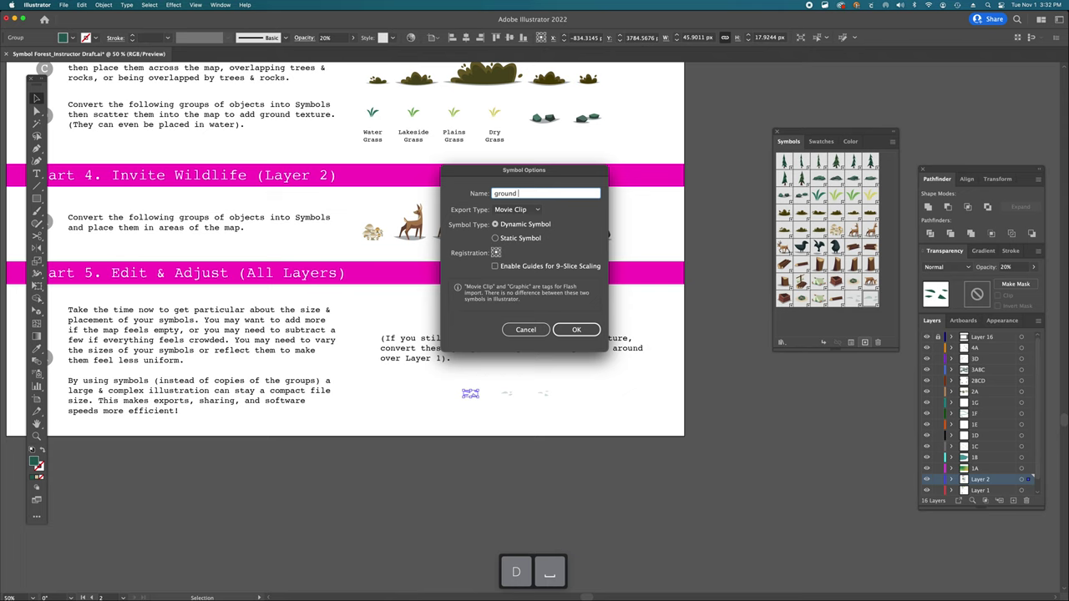
{"action": "left_click", "coordinate": [584, 331]}
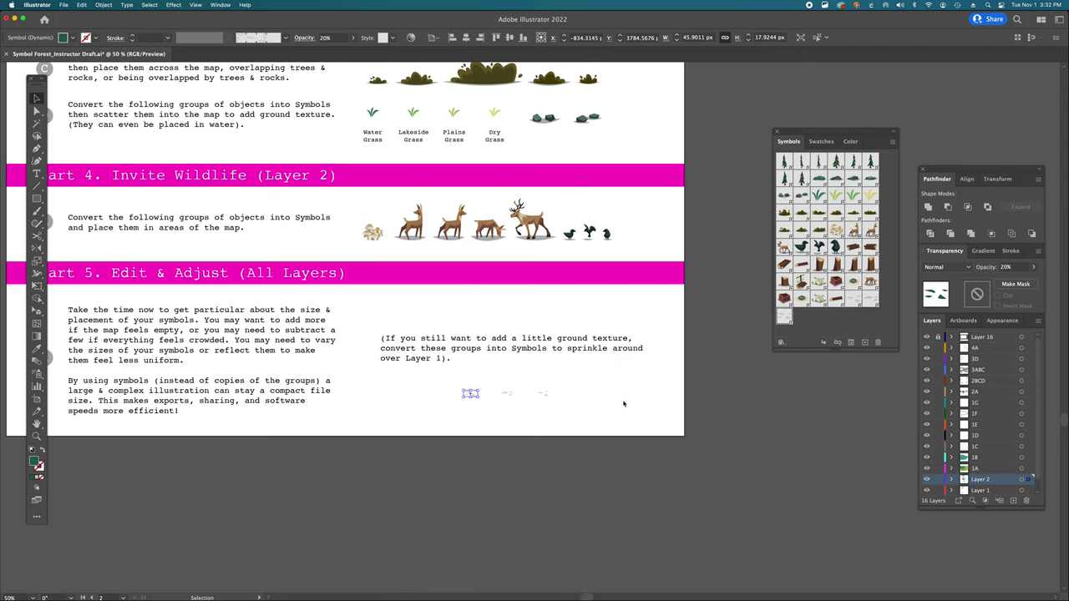
- Zoom in on the forest map and place a ground 3 symbol left of the deer
{"action": "scroll", "coordinate": [526, 291], "scroll_direction": "right", "scroll_amount": 15}
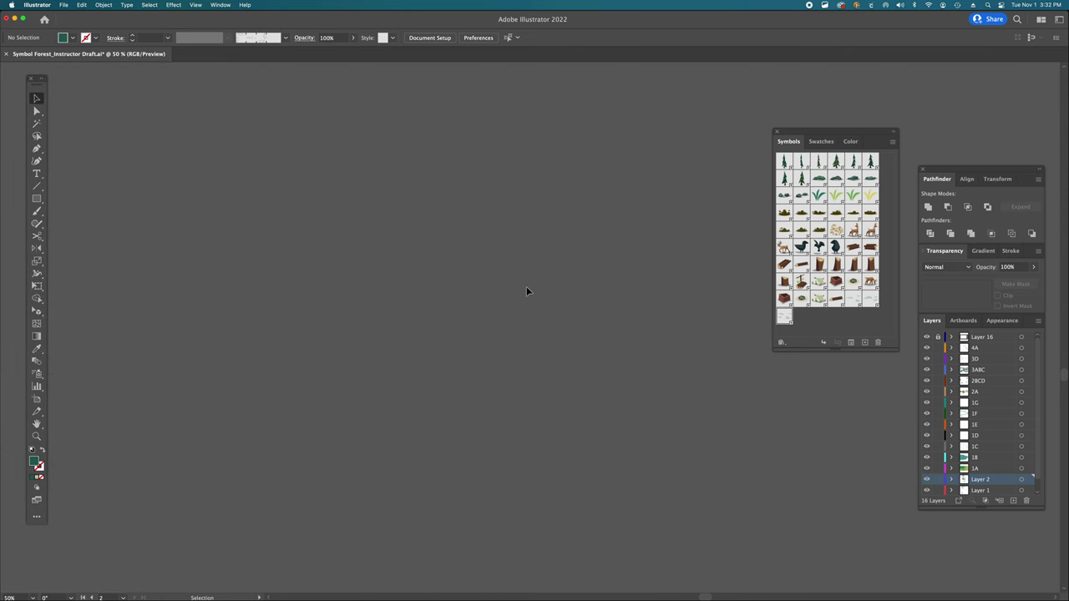
{"action": "scroll", "coordinate": [526, 286], "scroll_direction": "left", "scroll_amount": 10}
{"action": "key", "text": "super+minus"}
{"action": "scroll", "coordinate": [565, 276], "scroll_direction": "left", "scroll_amount": 2}
{"action": "key", "text": "super+plus"}
{"action": "key", "text": "super+plus"}
{"action": "key", "text": "super+plus"}
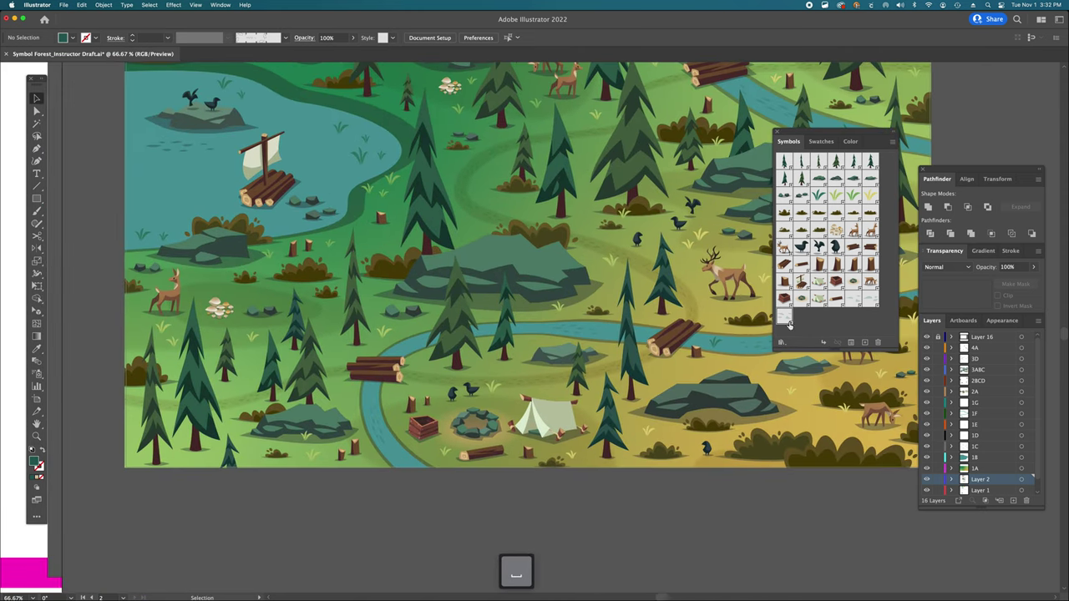
{"action": "left_click_drag", "start_coordinate": [785, 319], "coordinate": [687, 267]}
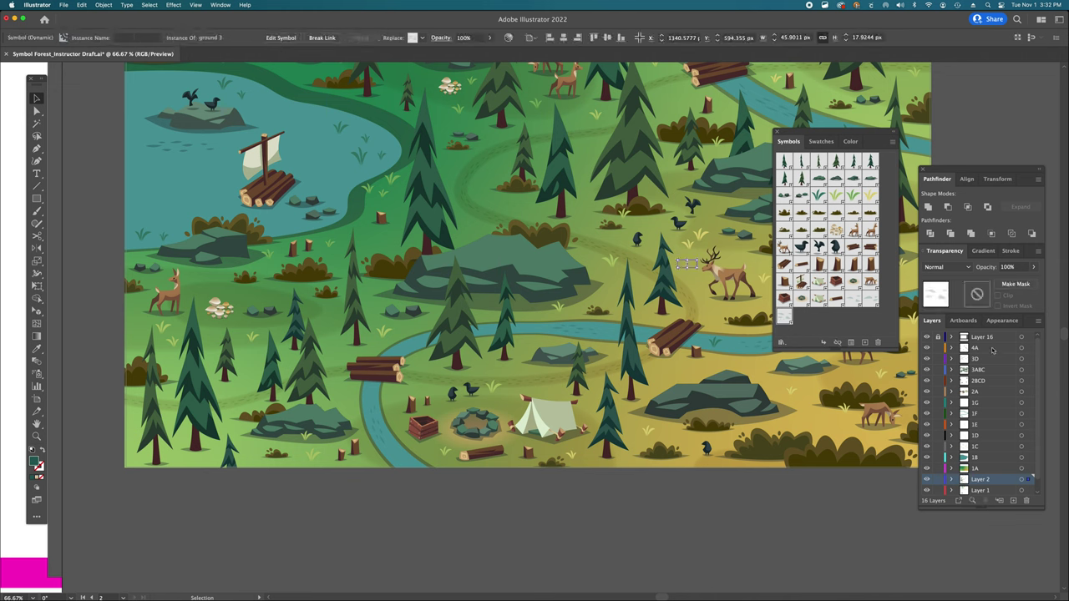
{"action": "key", "text": "super+z"}
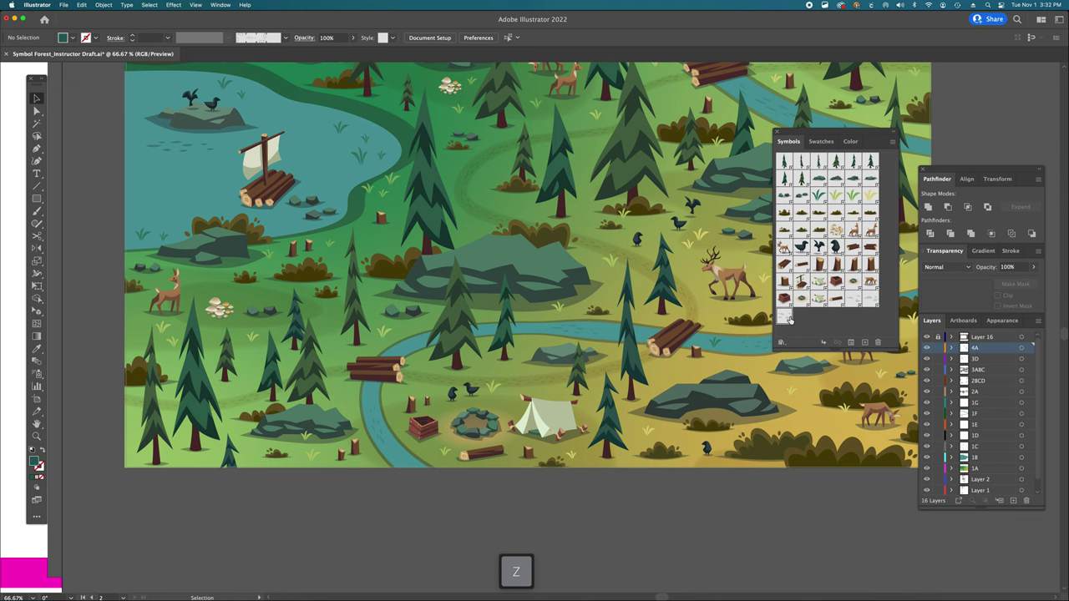
{"action": "left_click_drag", "start_coordinate": [787, 318], "coordinate": [686, 268]}
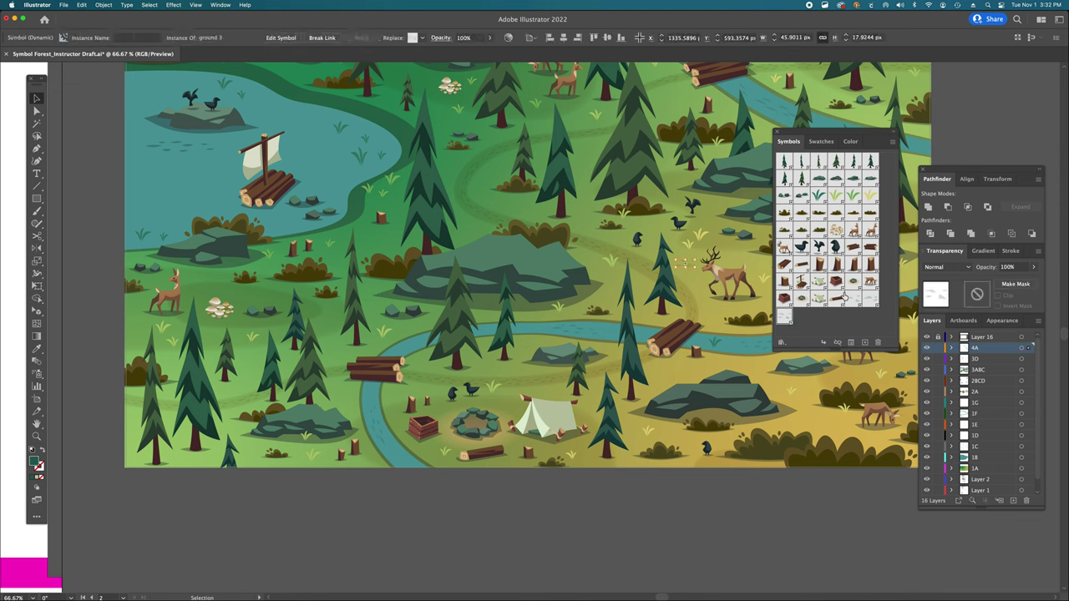
- Place ground 1 symbols above the campsite and by the upper-right rocks, then zoom out
{"action": "left_click_drag", "start_coordinate": [845, 297], "coordinate": [494, 372]}
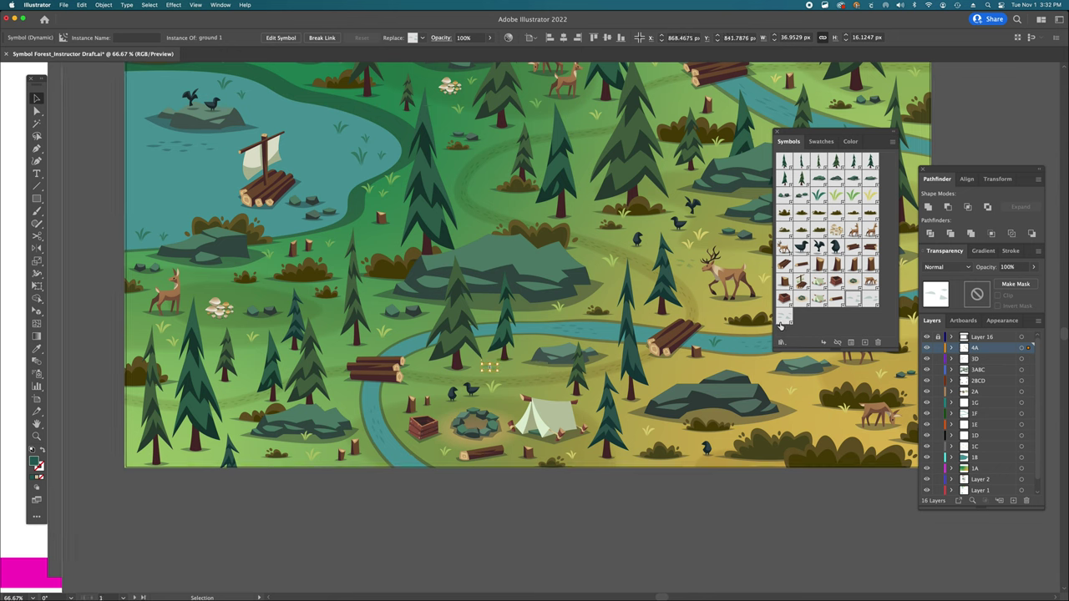
{"action": "left_click", "coordinate": [765, 496]}
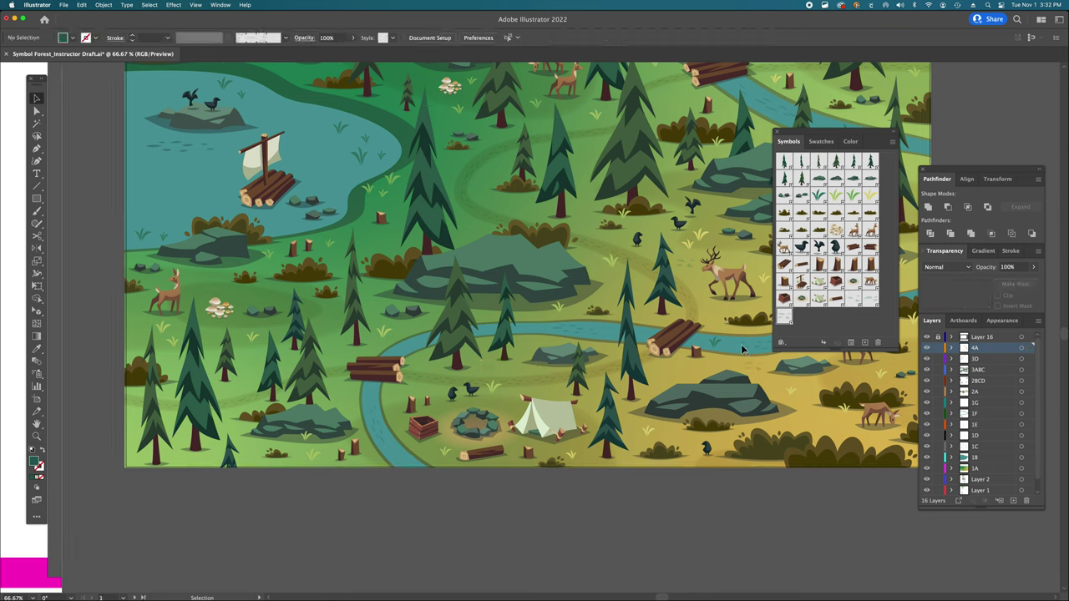
{"action": "scroll", "coordinate": [548, 325], "scroll_direction": "right", "scroll_amount": 5}
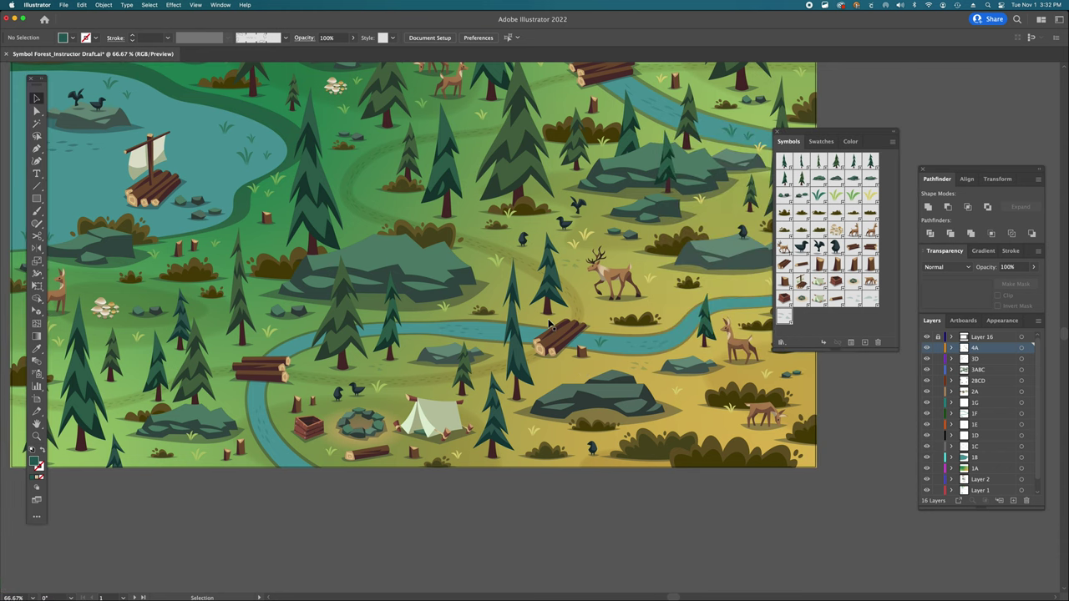
{"action": "left_click_drag", "start_coordinate": [852, 297], "coordinate": [723, 214]}
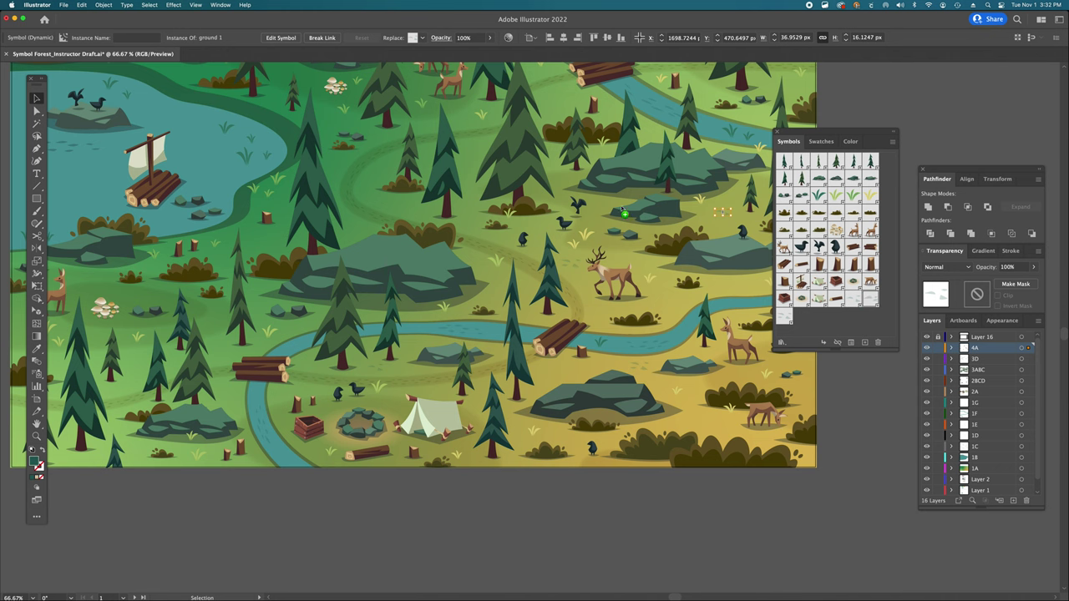
{"action": "left_click", "coordinate": [517, 278]}
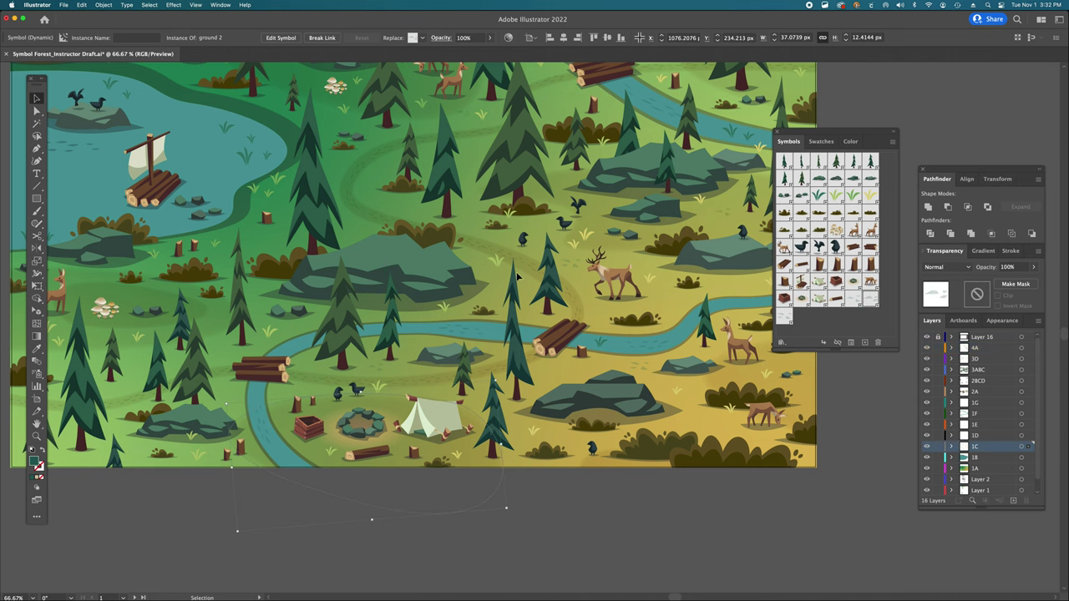
{"action": "key", "text": "super+shift+a"}
{"action": "key", "text": "super+minus"}
{"action": "key", "text": "super+minus"}
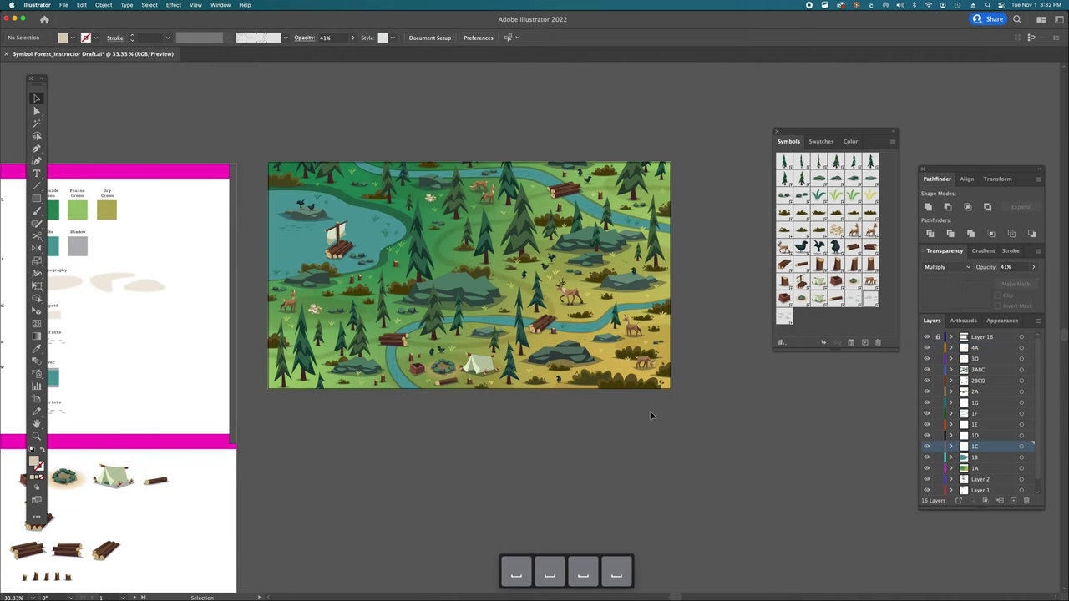
{"action": "scroll", "coordinate": [691, 327], "scroll_direction": "left", "scroll_amount": 5}
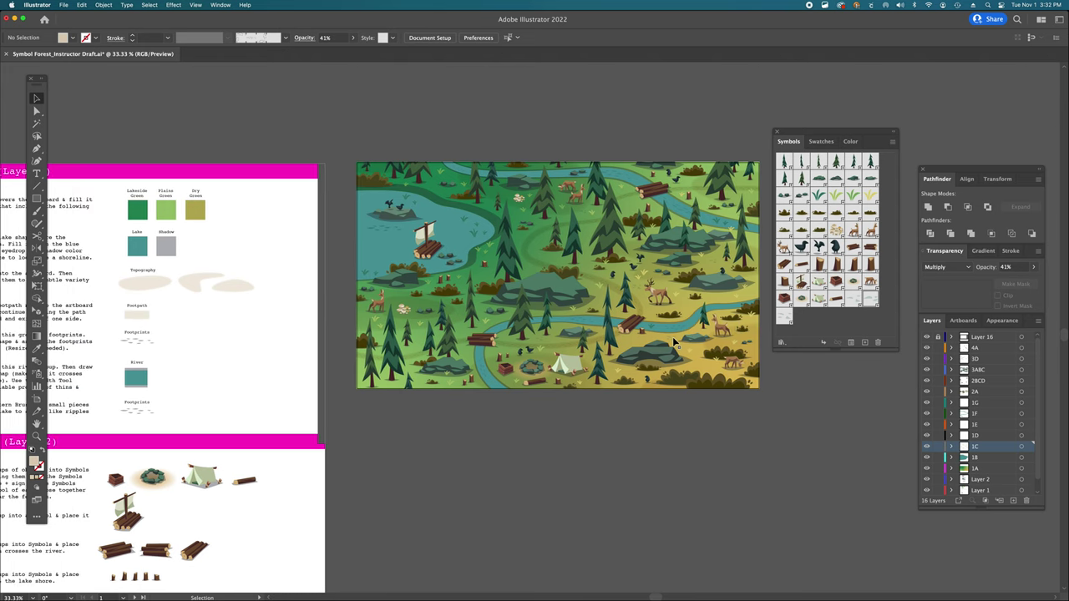
{"action": "left_click", "coordinate": [634, 343]}
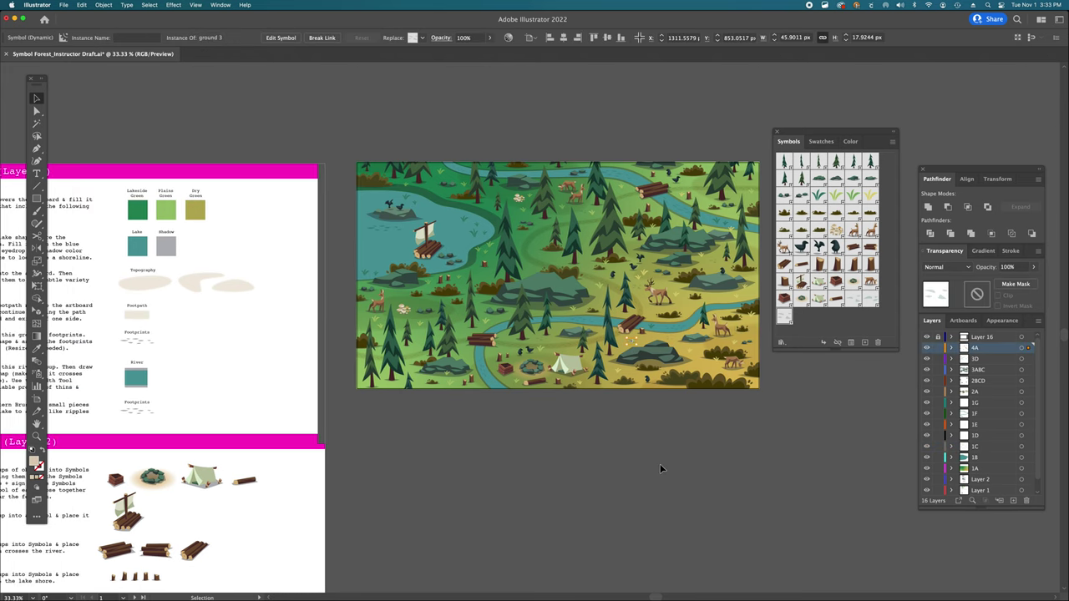
{"action": "left_click", "coordinate": [659, 464]}
{"action": "scroll", "coordinate": [501, 317], "scroll_direction": "right", "scroll_amount": 2}
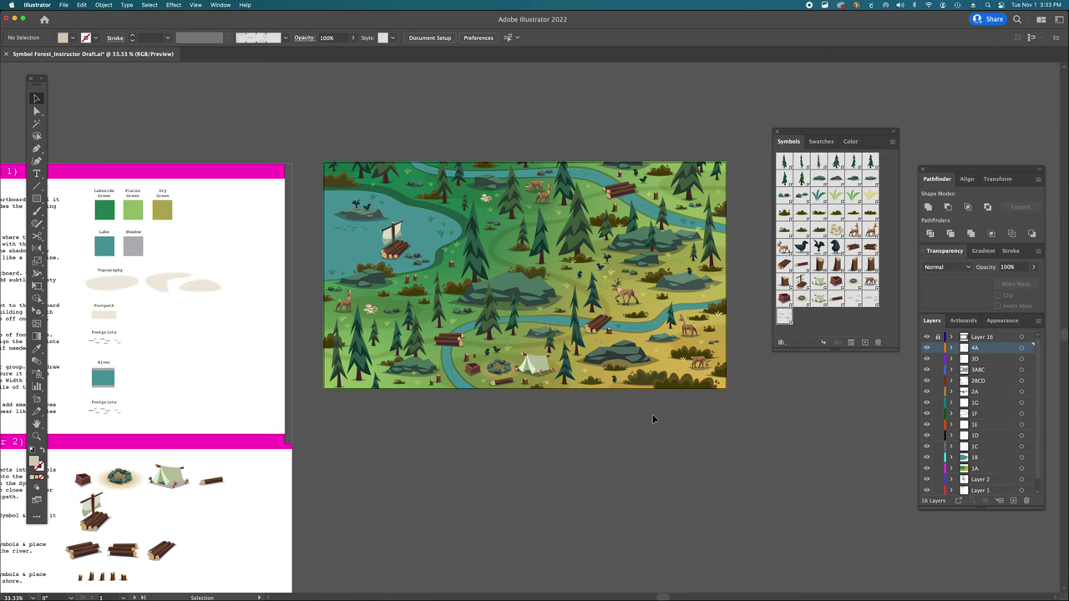
{"action": "scroll", "coordinate": [378, 369], "scroll_direction": "left", "scroll_amount": 10}
{"action": "scroll", "coordinate": [377, 369], "scroll_direction": "down", "scroll_amount": 5}
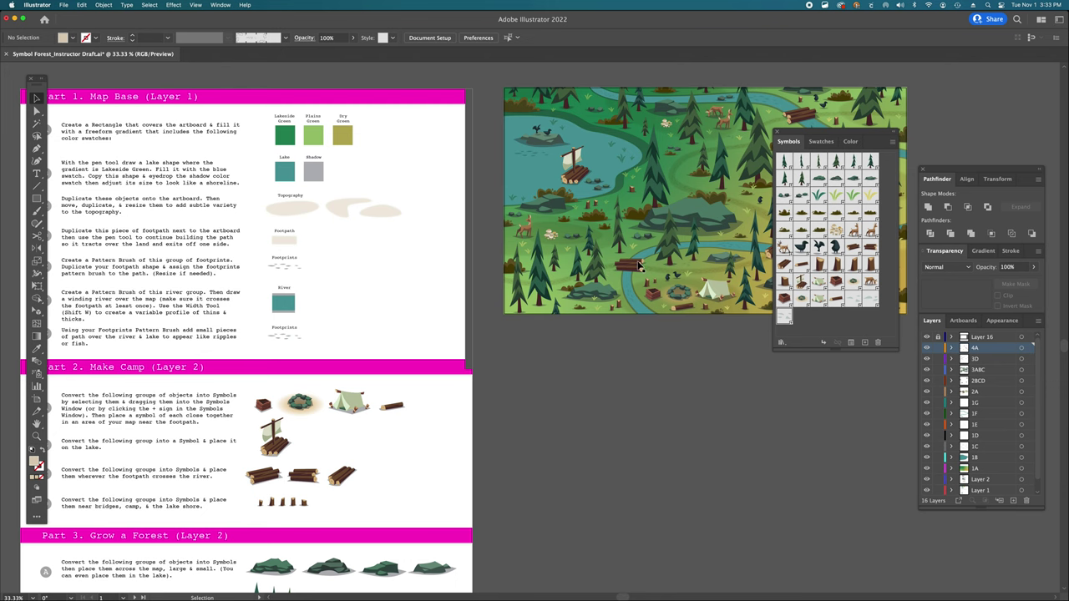
{"action": "scroll", "coordinate": [728, 243], "scroll_direction": "right", "scroll_amount": 2}
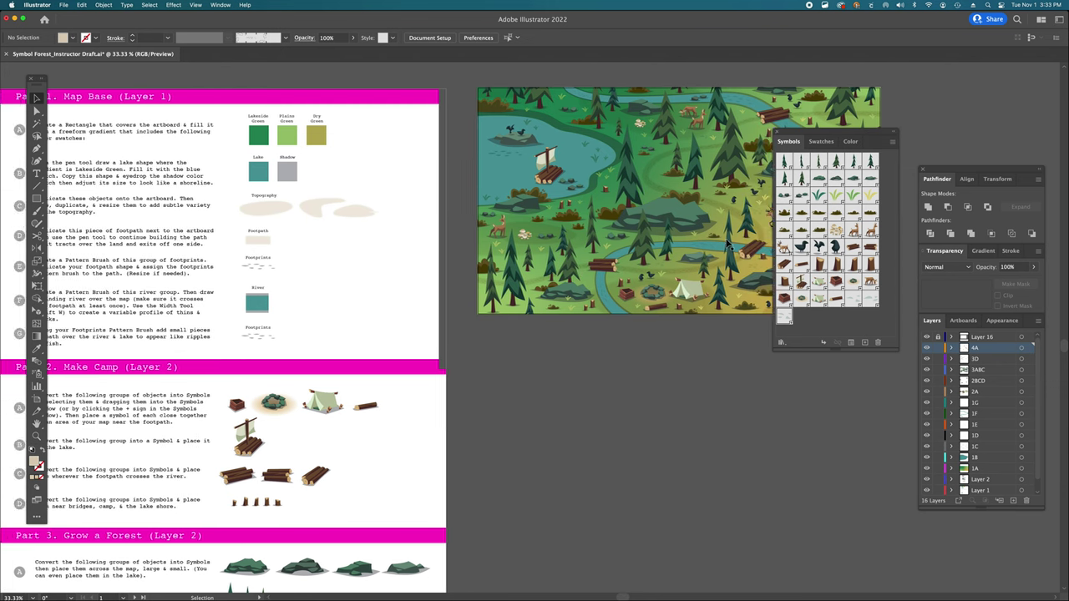
{"action": "scroll", "coordinate": [728, 244], "scroll_direction": "right", "scroll_amount": 8}
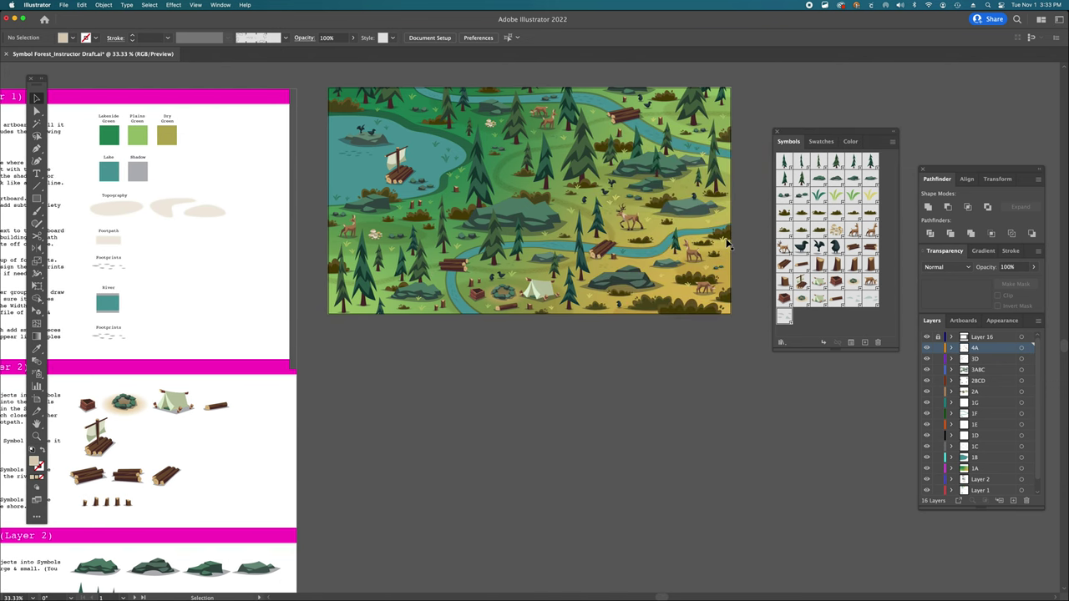